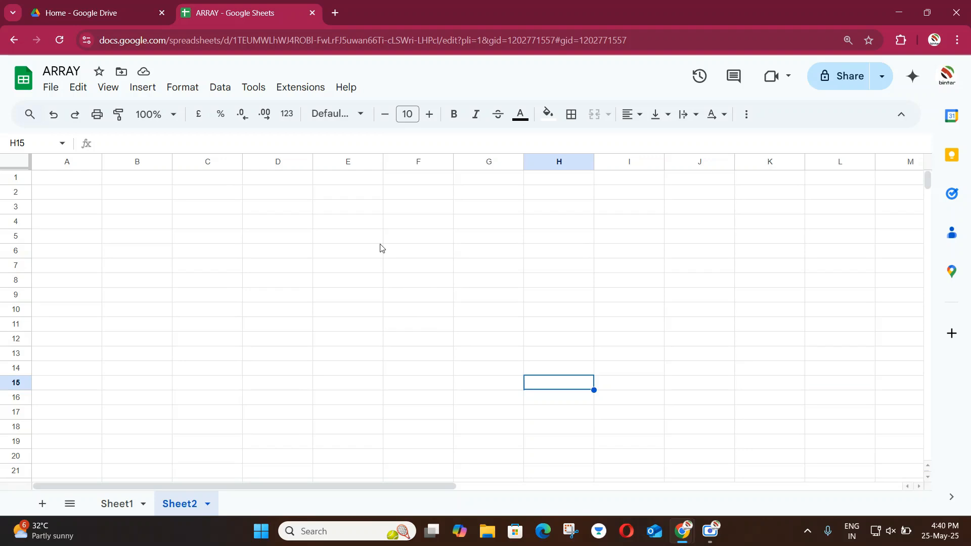
Step: Enter the title ARRAY in cell E5 and enlarge its font size
{"action": "left_click", "coordinate": [330, 244]}
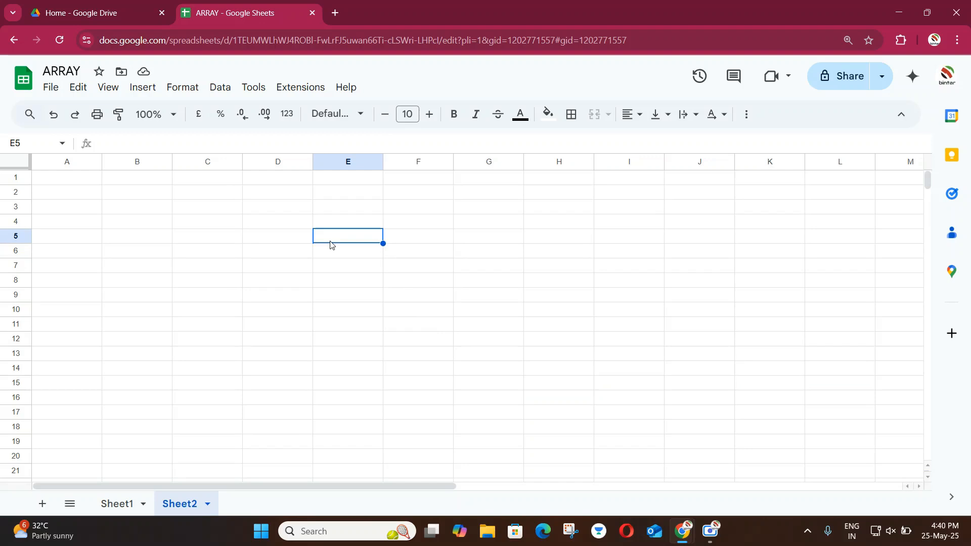
{"action": "type", "text": "ARRAY"}
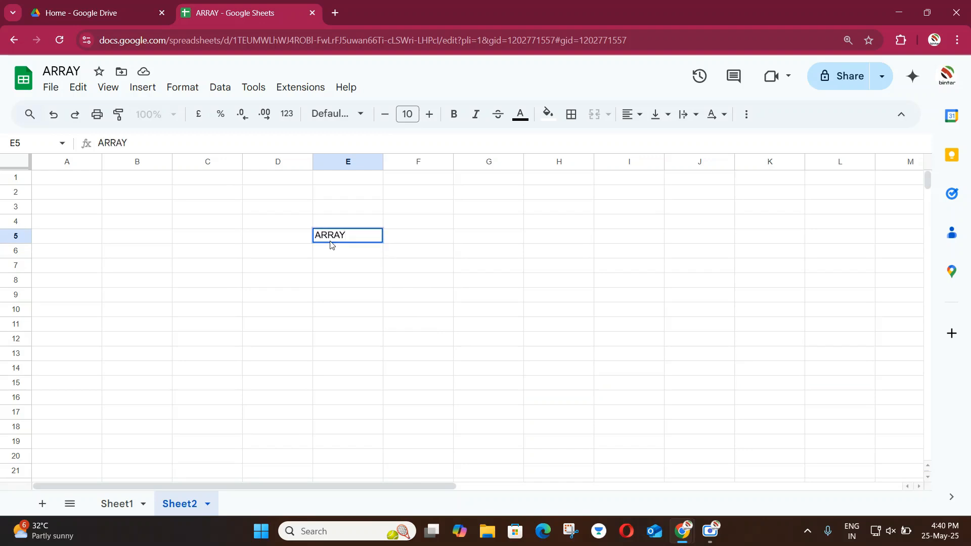
{"action": "left_click", "coordinate": [381, 309]}
{"action": "left_click", "coordinate": [338, 239]}
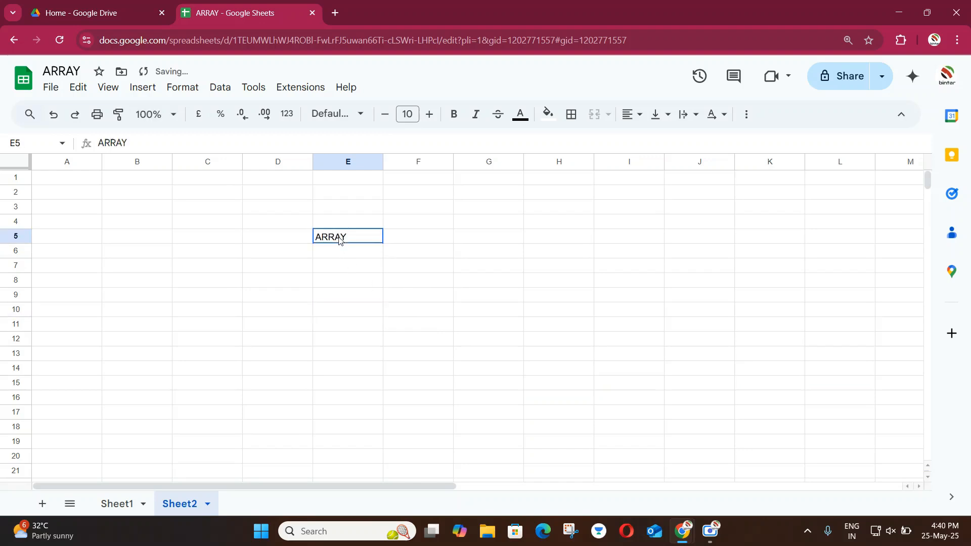
{"action": "left_click", "coordinate": [430, 116]}
{"action": "left_click", "coordinate": [430, 114]}
{"action": "left_click", "coordinate": [429, 115]}
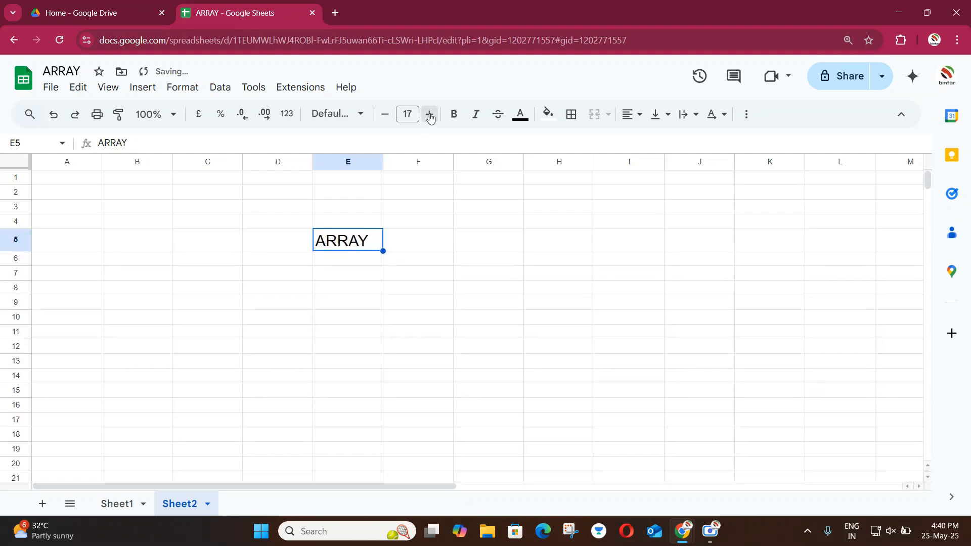
{"action": "left_click", "coordinate": [430, 115]}
{"action": "left_click", "coordinate": [430, 114]}
{"action": "left_click", "coordinate": [505, 226]}
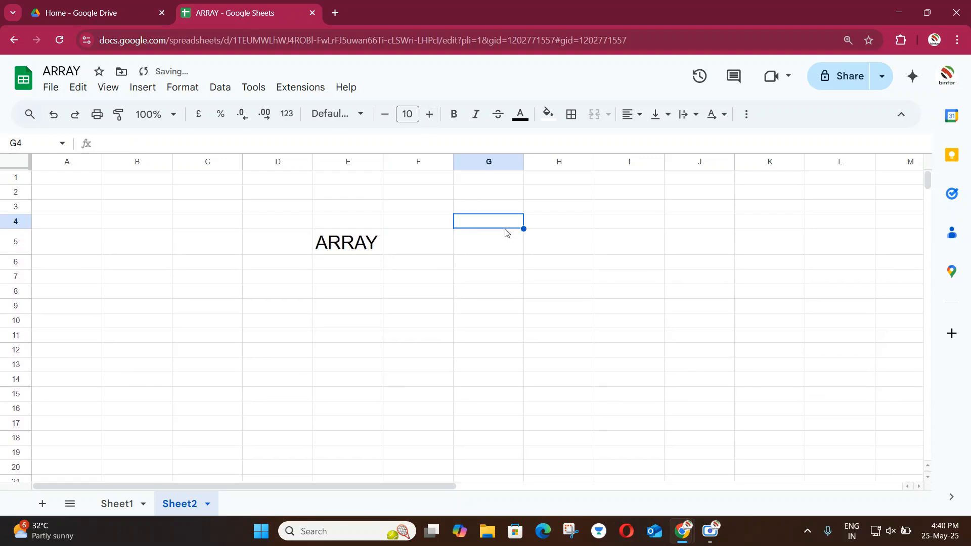
{"action": "left_click", "coordinate": [463, 269]}
{"action": "left_click_drag", "start_coordinate": [466, 268], "coordinate": [609, 330]}
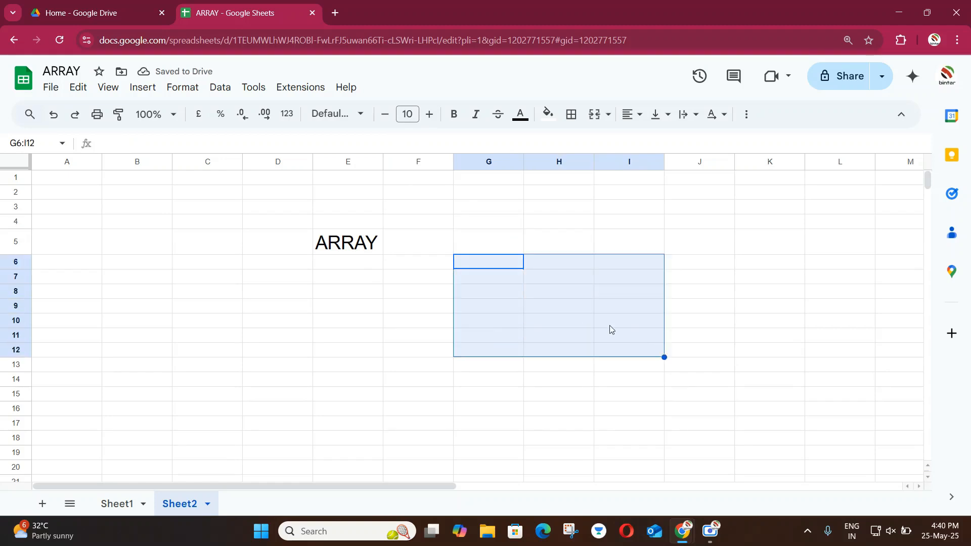
{"action": "left_click_drag", "start_coordinate": [491, 266], "coordinate": [494, 386]}
{"action": "left_click", "coordinate": [489, 267]}
{"action": "left_click_drag", "start_coordinate": [489, 267], "coordinate": [622, 379]}
Step: Enter the values 1, 2 and 3 across cells G6 to I6
{"action": "left_click", "coordinate": [488, 265]}
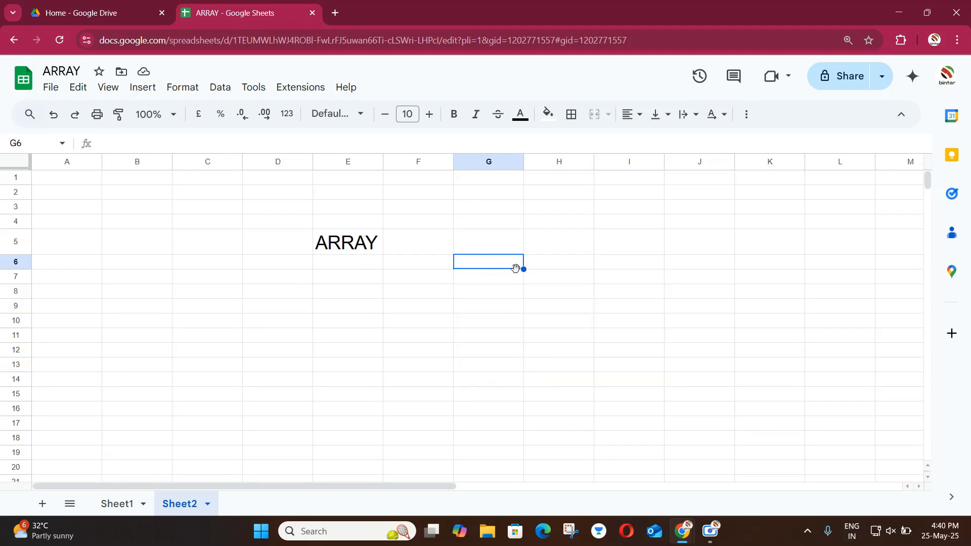
{"action": "type", "text": "1"}
{"action": "key", "text": "Tab"}
{"action": "type", "text": "2"}
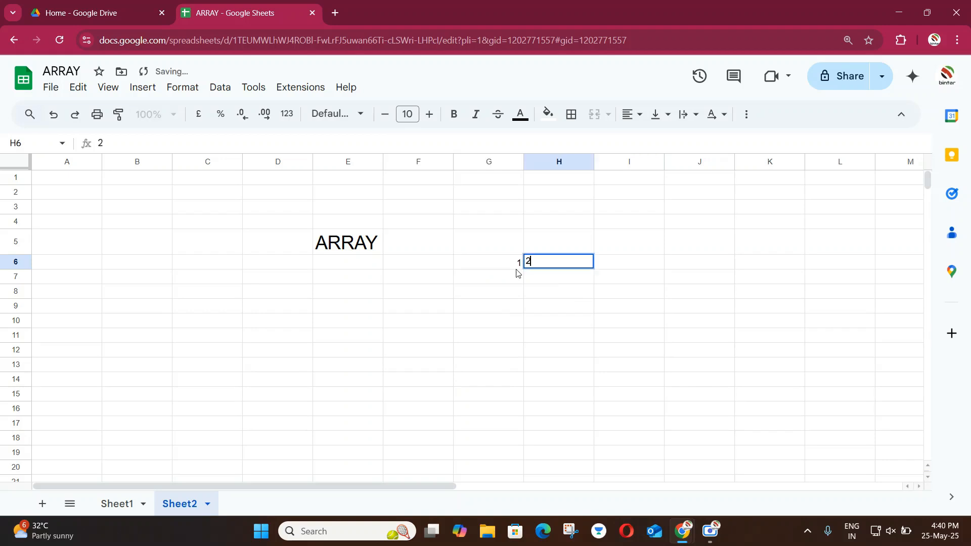
{"action": "key", "text": "Tab"}
{"action": "type", "text": "3"}
{"action": "key", "text": "Return"}
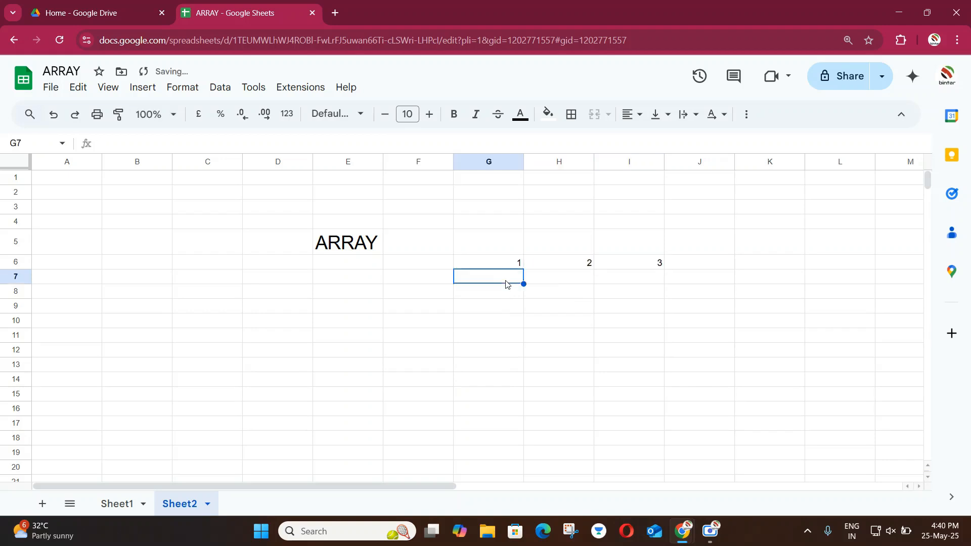
Step: Enter the values 4, 56 and 6 across cells G7 to I7
{"action": "type", "text": "4"}
{"action": "key", "text": "Tab"}
{"action": "type", "text": "56"}
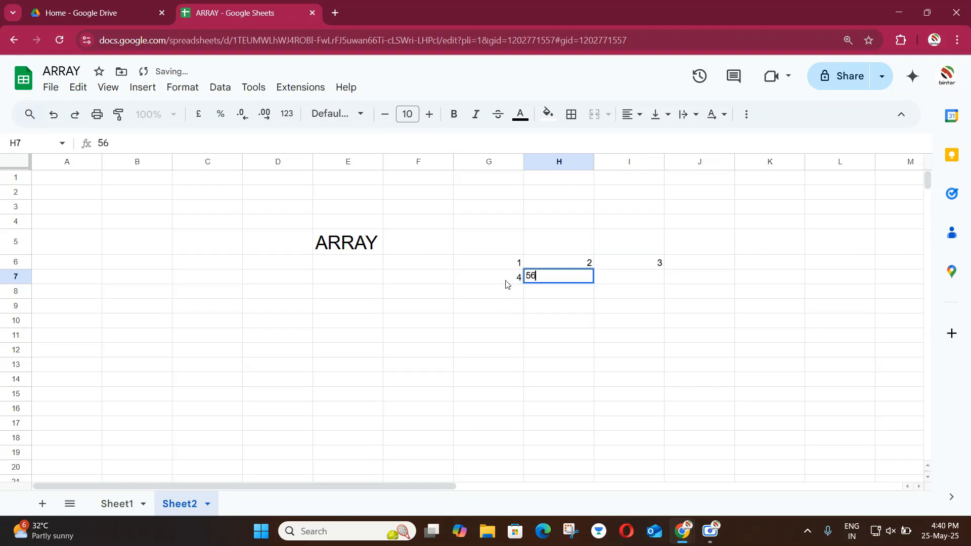
{"action": "key", "text": "Tab"}
{"action": "type", "text": "6"}
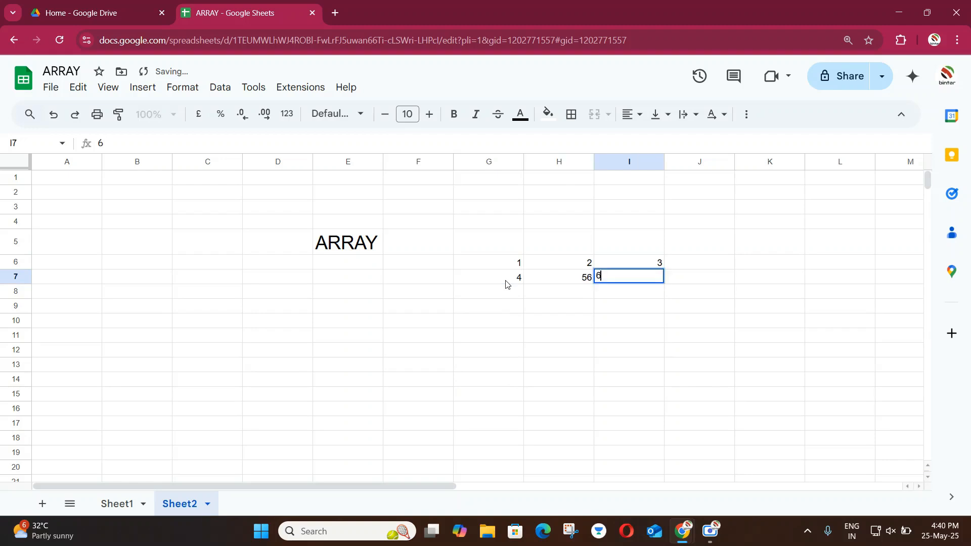
{"action": "key", "text": "Return"}
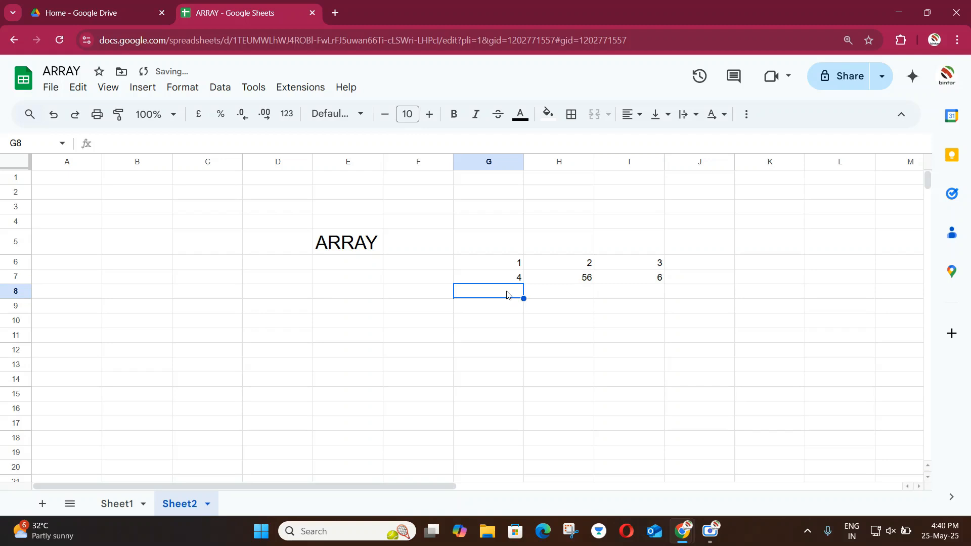
Step: Enter the values 85, 56 and 45 across cells G8 to I8
{"action": "type", "text": "85"}
{"action": "key", "text": "Tab"}
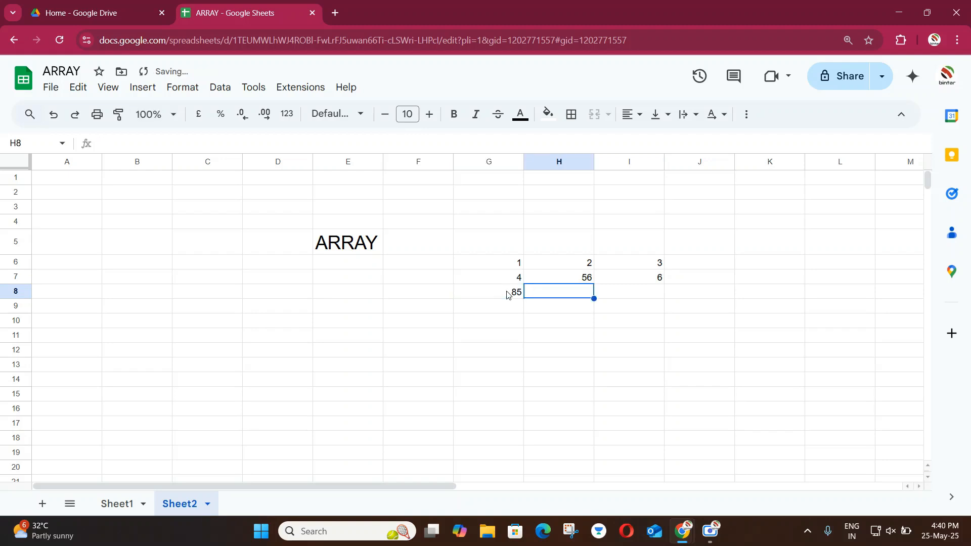
{"action": "type", "text": "56"}
{"action": "key", "text": "Tab"}
{"action": "type", "text": "45"}
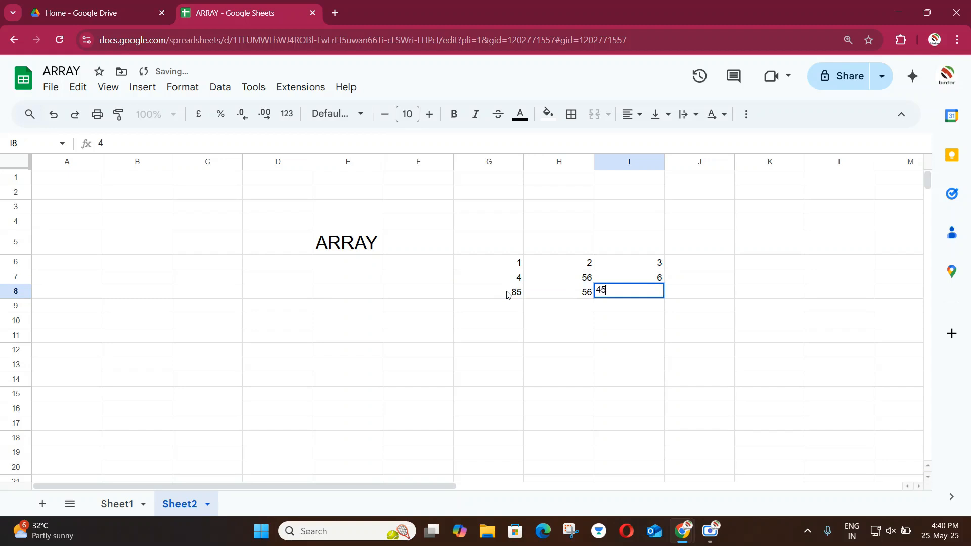
{"action": "key", "text": "Return"}
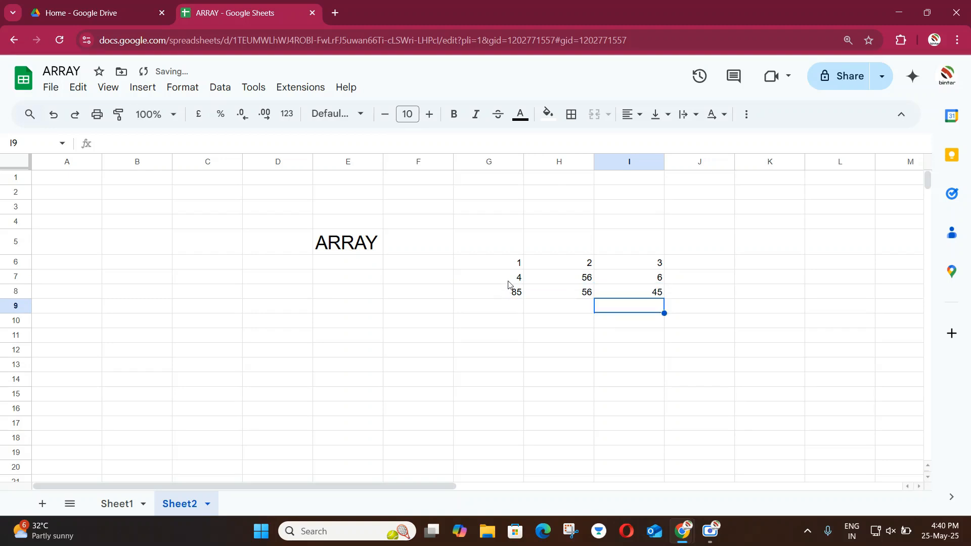
Step: Apply borders to all sides of every cell in the number table G6:I8
{"action": "left_click_drag", "start_coordinate": [507, 266], "coordinate": [644, 299]}
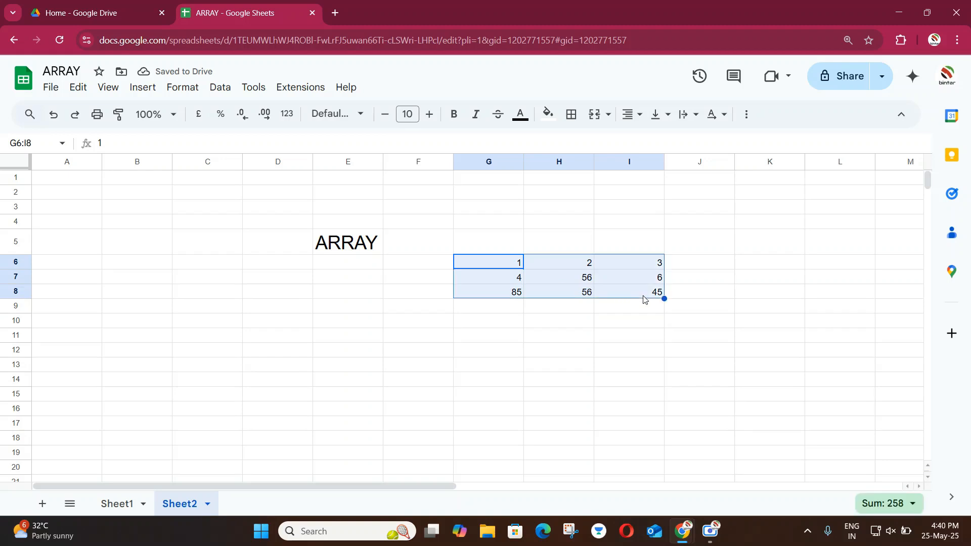
{"action": "left_click", "coordinate": [571, 114]}
{"action": "left_click", "coordinate": [578, 143]}
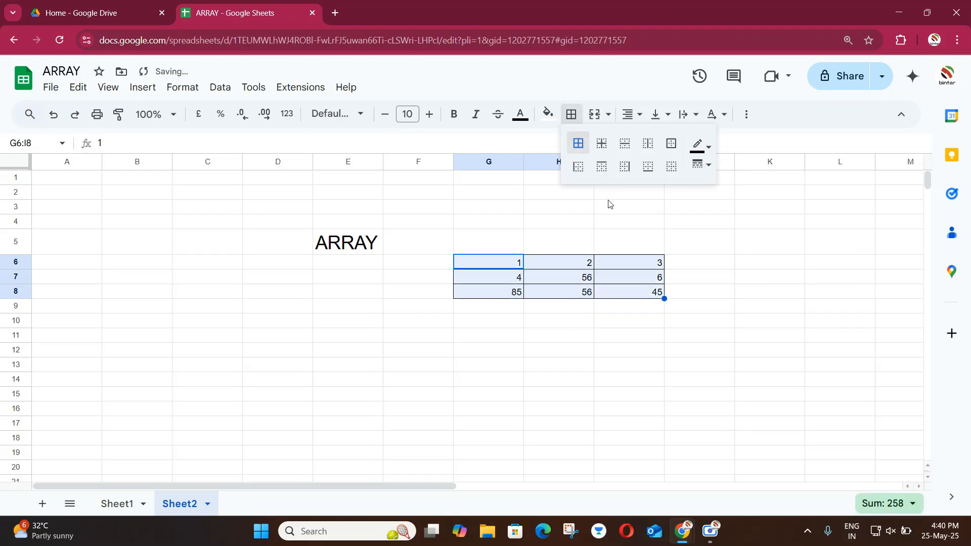
{"action": "left_click", "coordinate": [732, 258]}
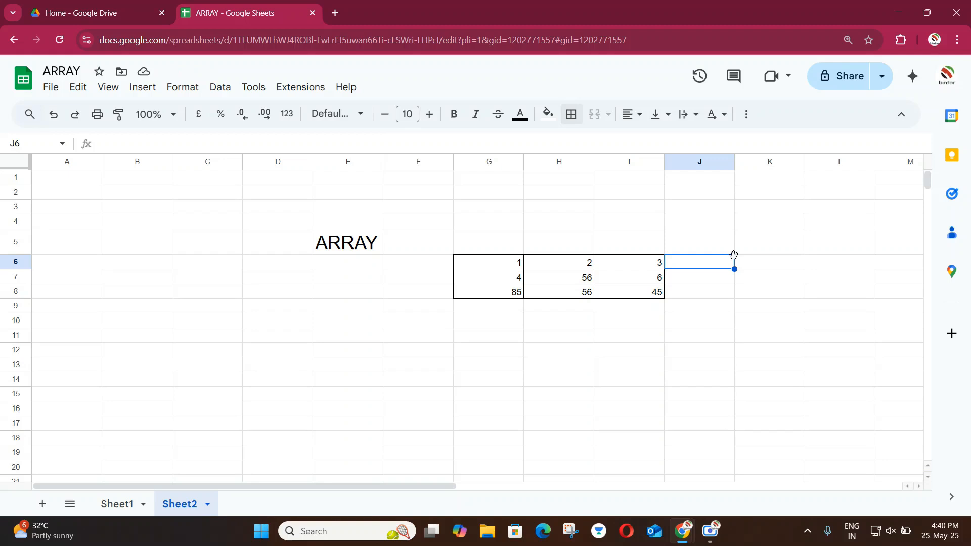
{"action": "left_click_drag", "start_coordinate": [509, 264], "coordinate": [639, 301]}
{"action": "left_click", "coordinate": [539, 285]}
{"action": "left_click_drag", "start_coordinate": [493, 264], "coordinate": [494, 302]}
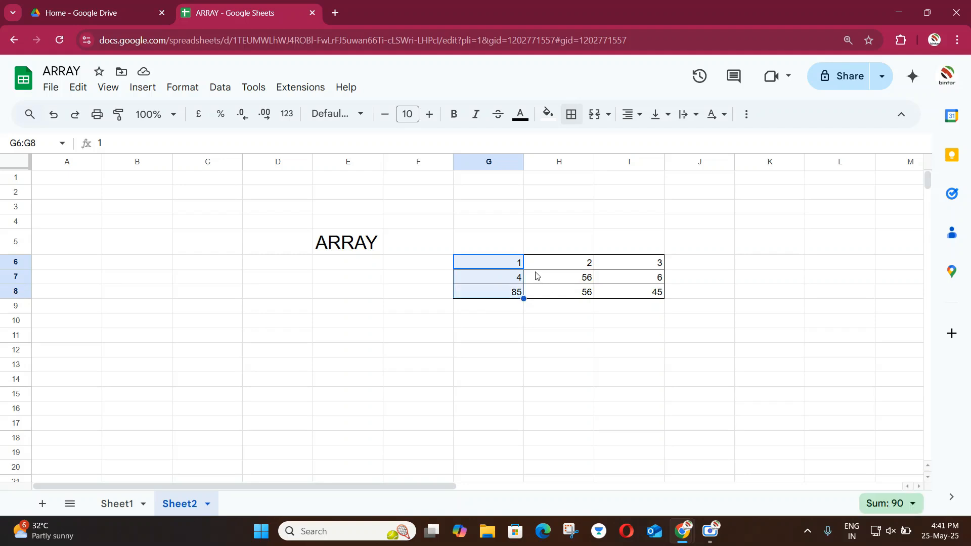
{"action": "left_click_drag", "start_coordinate": [507, 260], "coordinate": [644, 296]}
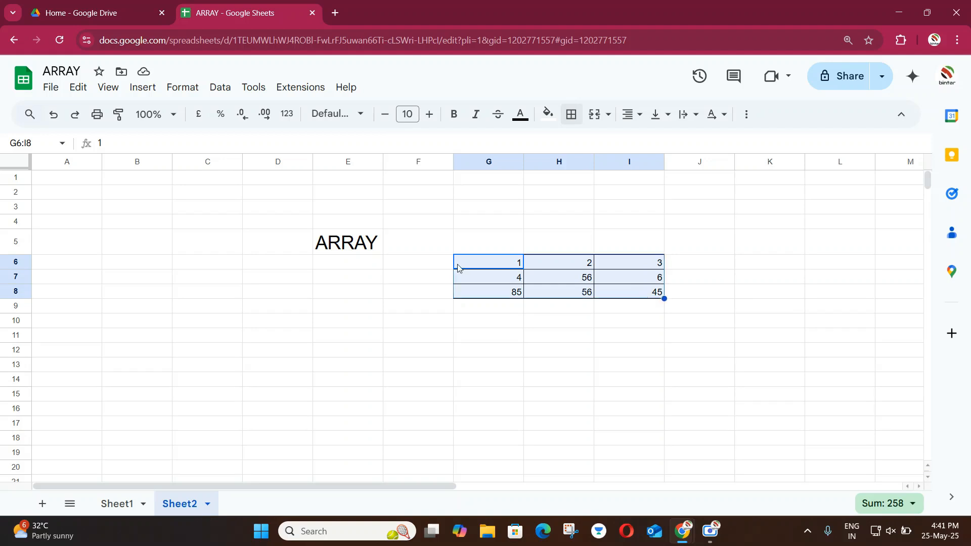
{"action": "left_click_drag", "start_coordinate": [459, 268], "coordinate": [642, 275]}
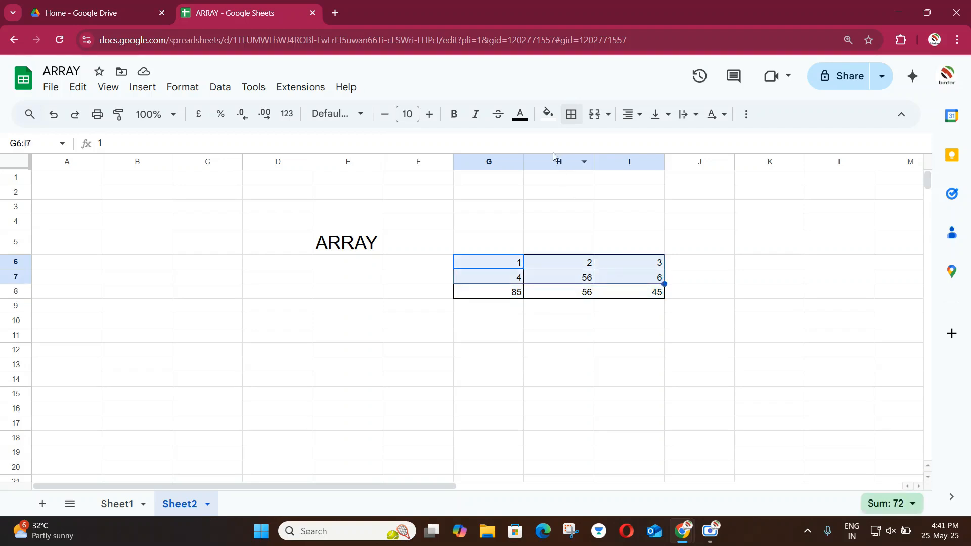
Step: Fill the table's first row G6:I6 yellow, then its first column G6:G8 orange
{"action": "left_click_drag", "start_coordinate": [501, 264], "coordinate": [617, 266]}
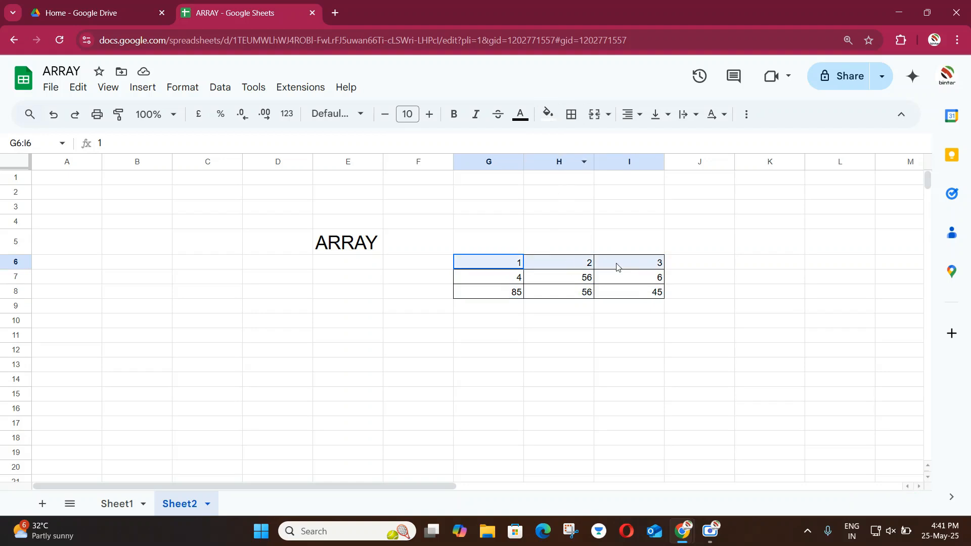
{"action": "left_click", "coordinate": [549, 114]}
{"action": "left_click", "coordinate": [597, 178]}
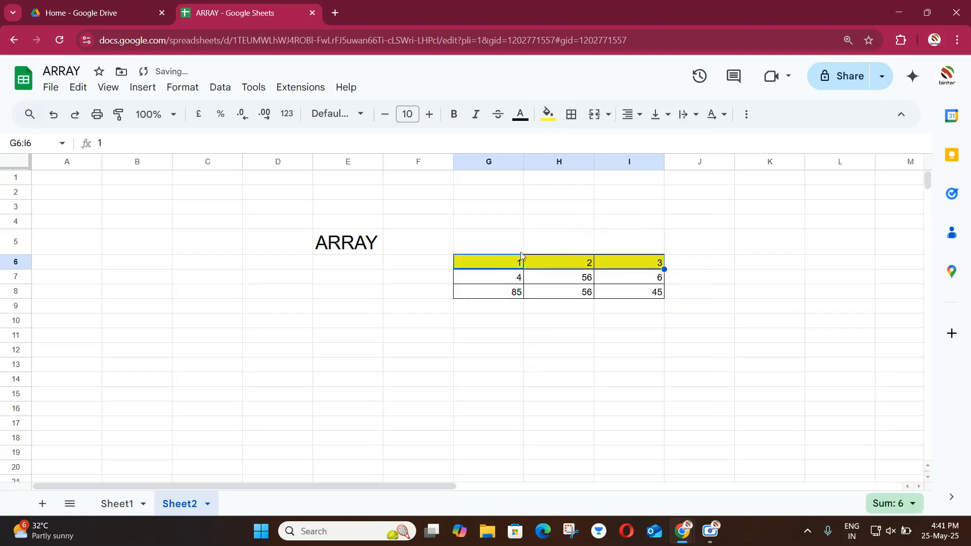
{"action": "left_click_drag", "start_coordinate": [492, 263], "coordinate": [492, 299]}
{"action": "left_click", "coordinate": [548, 114]}
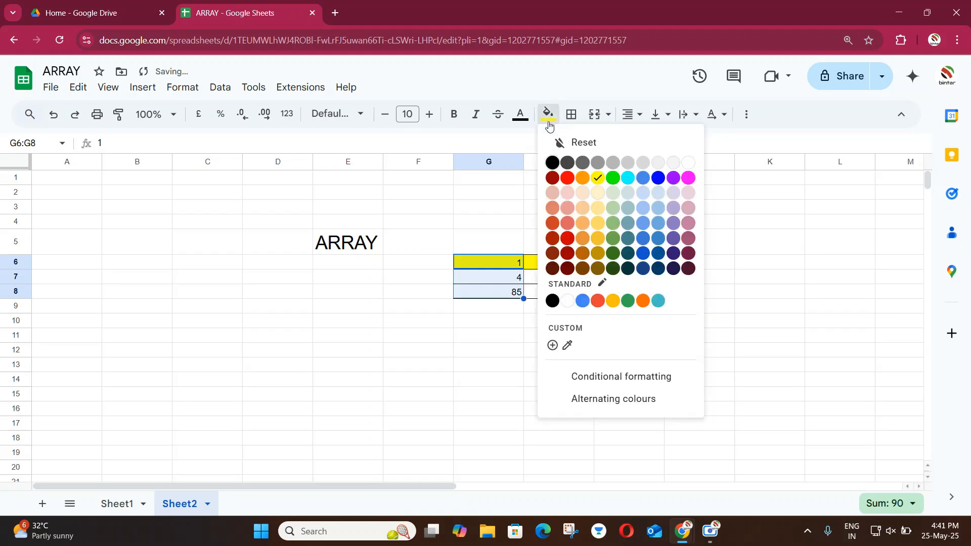
{"action": "left_click", "coordinate": [582, 178]}
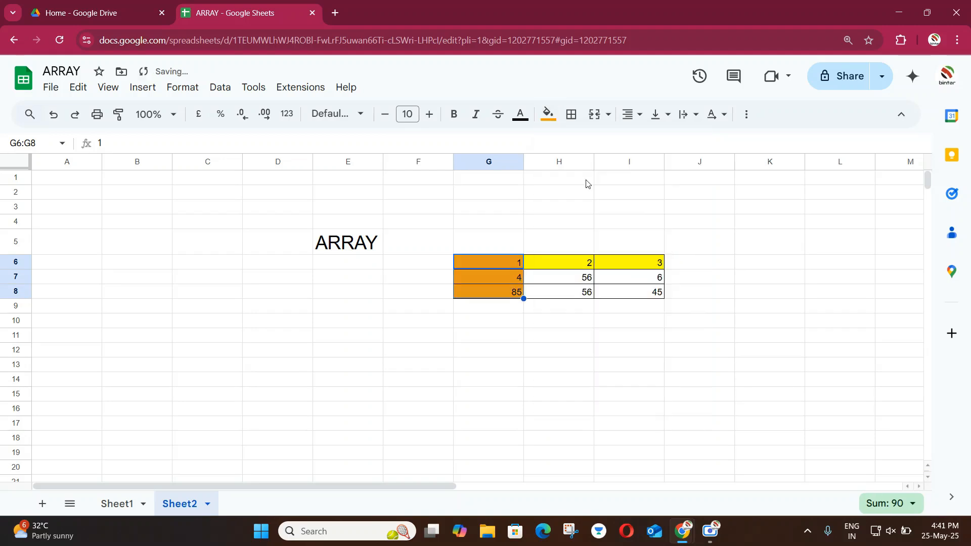
{"action": "left_click", "coordinate": [513, 335]}
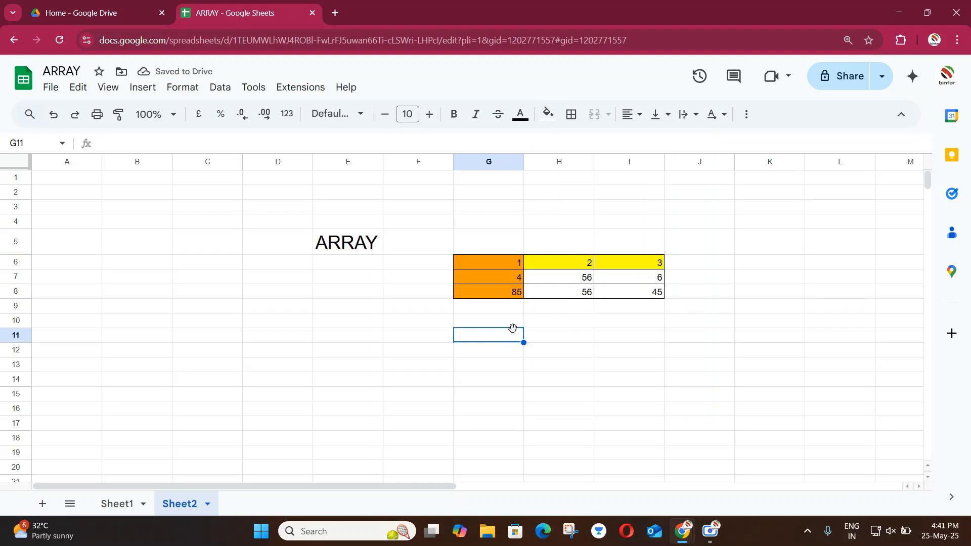
Step: Set the font size of rows 9 to 17 to 18
{"action": "left_click", "coordinate": [326, 335]}
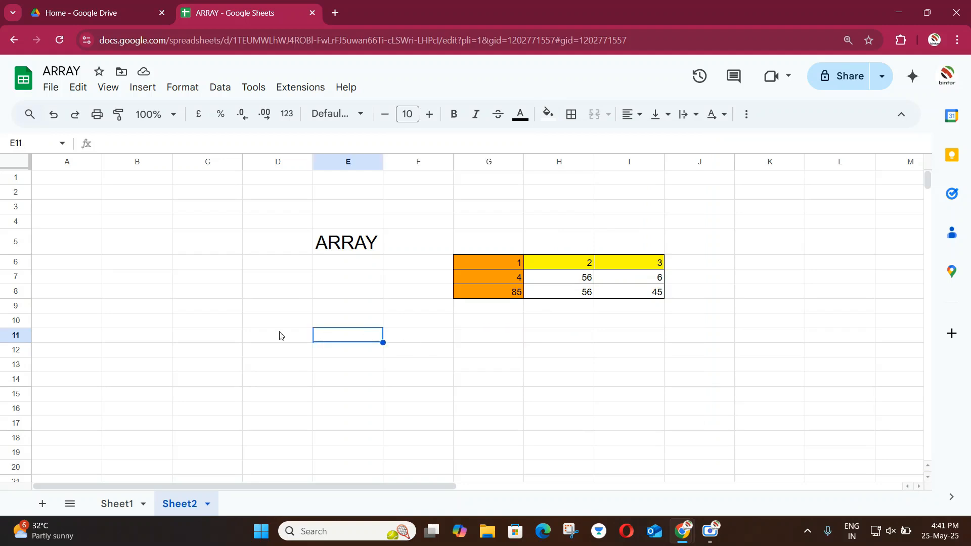
{"action": "left_click_drag", "start_coordinate": [19, 313], "coordinate": [16, 425]}
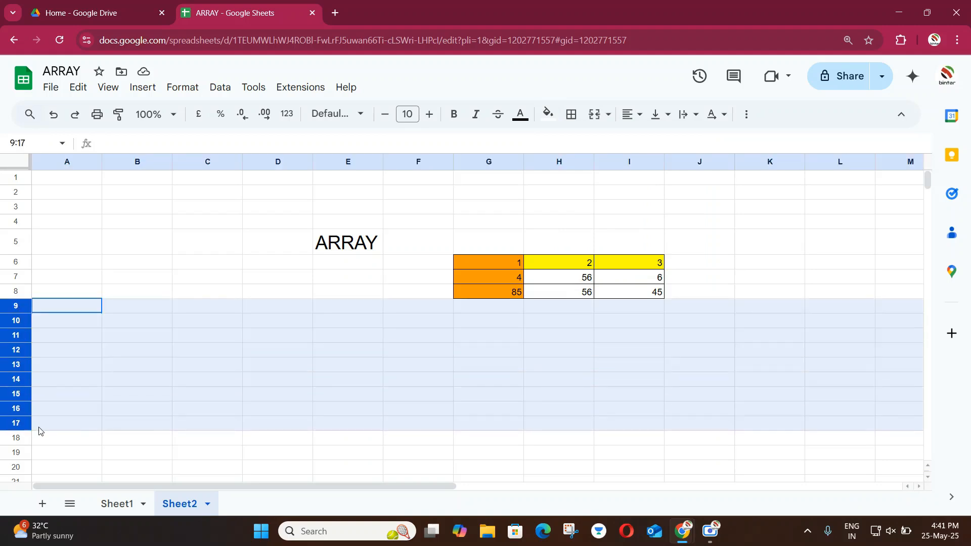
{"action": "left_click", "coordinate": [412, 116]}
{"action": "left_click", "coordinate": [409, 316]}
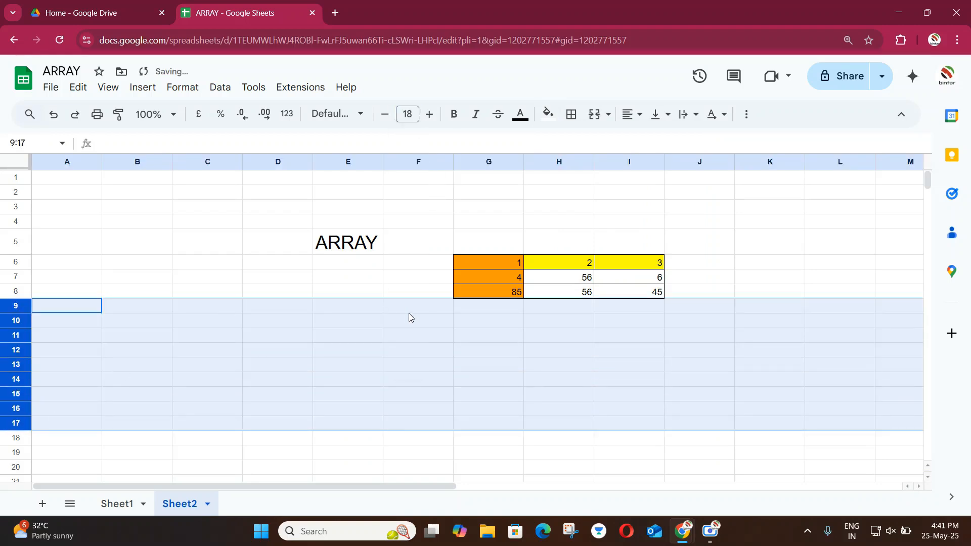
Step: Enter the comma-separated array formula ={1,2,3,5,5,6,7,8,9,10} in cell E11
{"action": "left_click", "coordinate": [377, 334]}
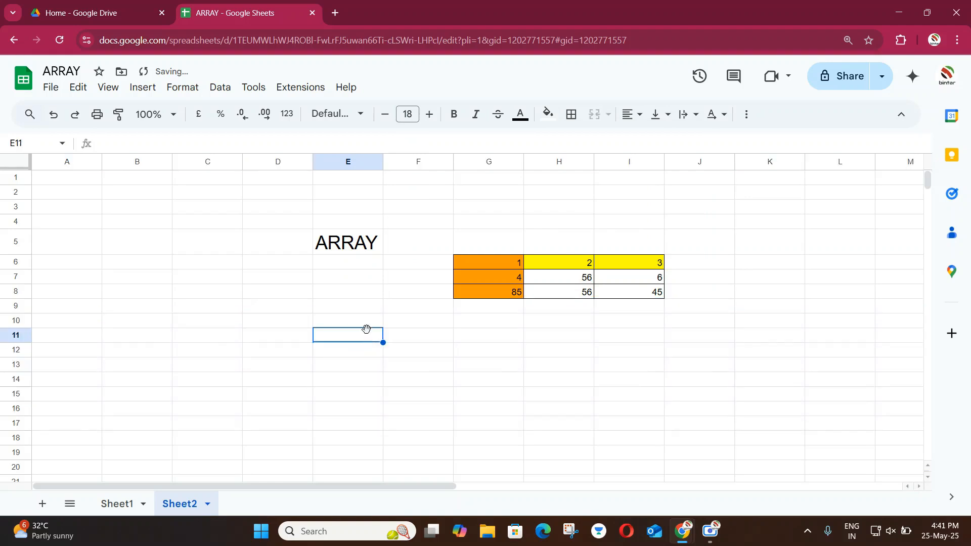
{"action": "type", "text": "="}
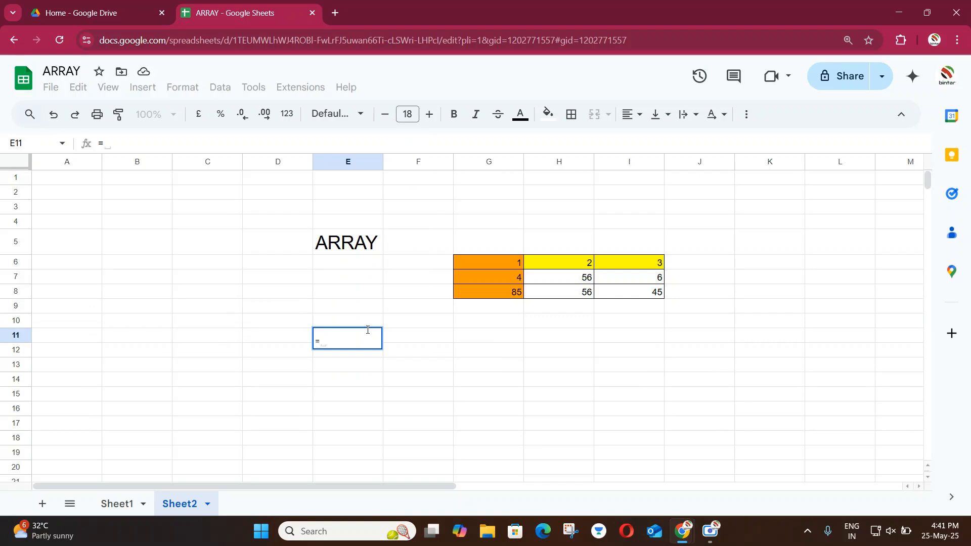
{"action": "type", "text": "{1"}
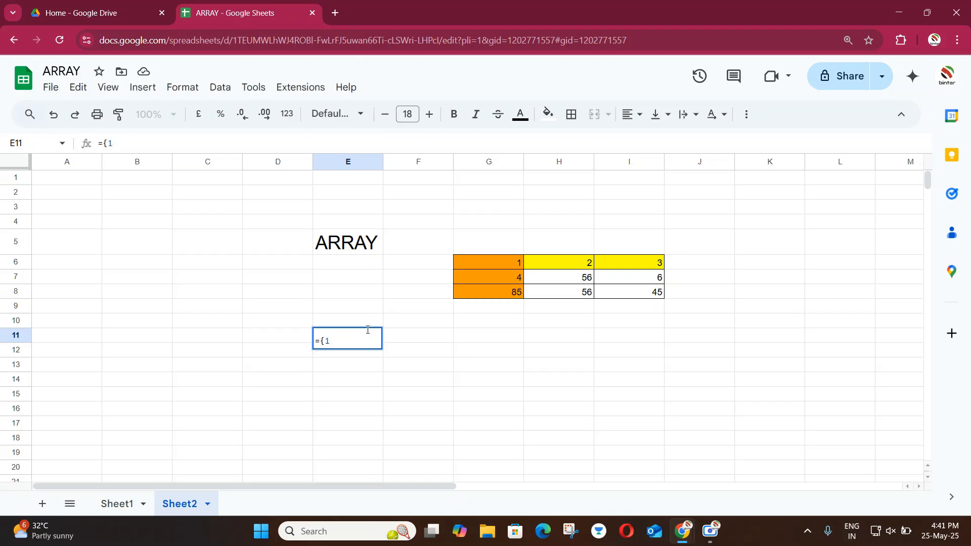
{"action": "type", "text": ",2,"}
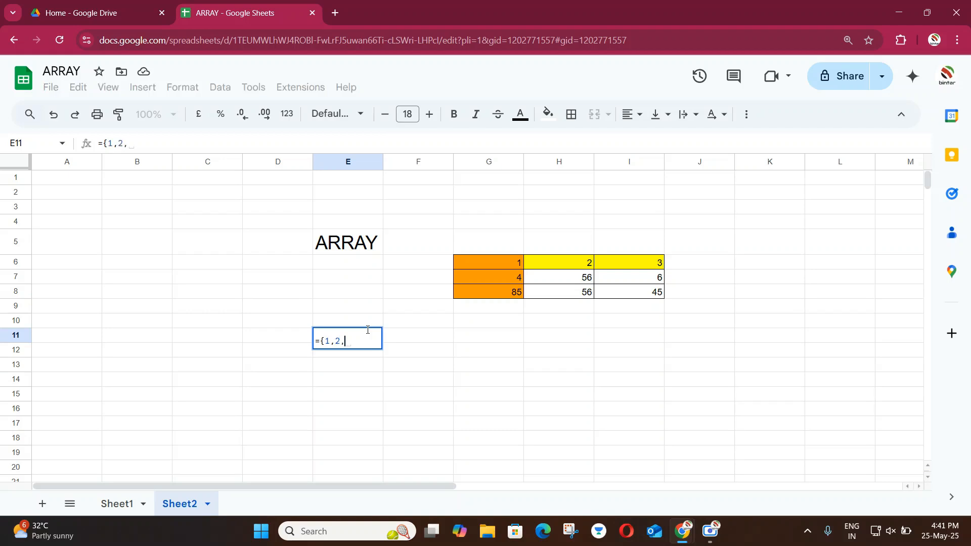
{"action": "type", "text": "3,5,5,6,7,8"}
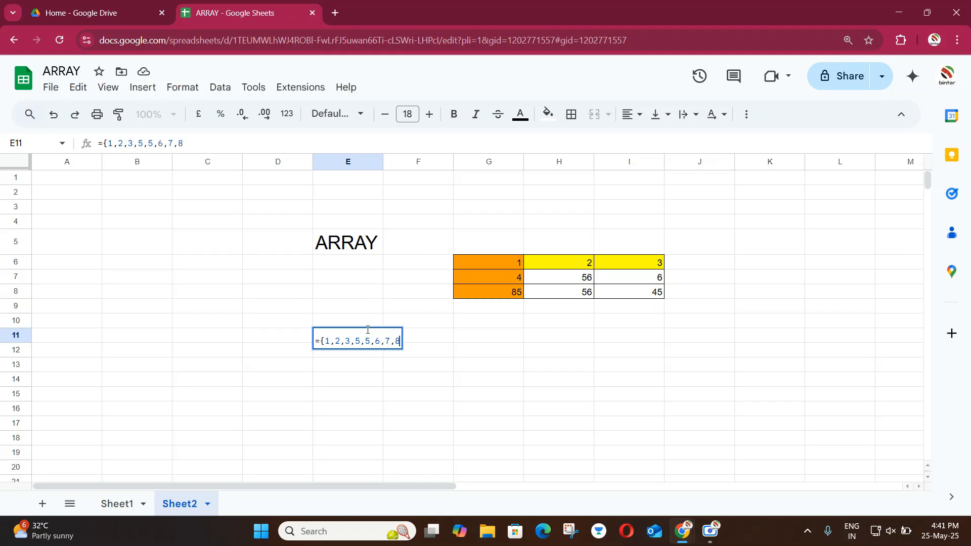
{"action": "type", "text": ",9,10}"}
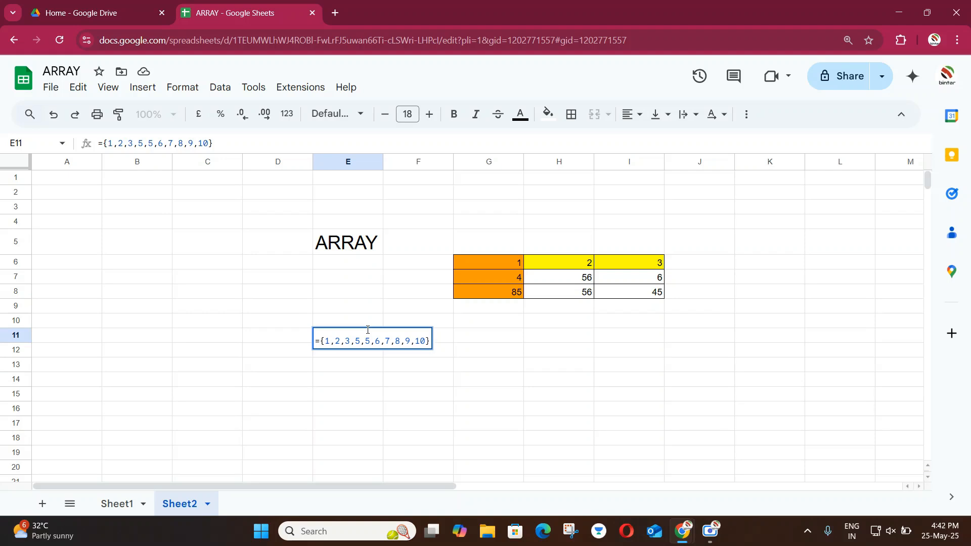
{"action": "key", "text": "Return"}
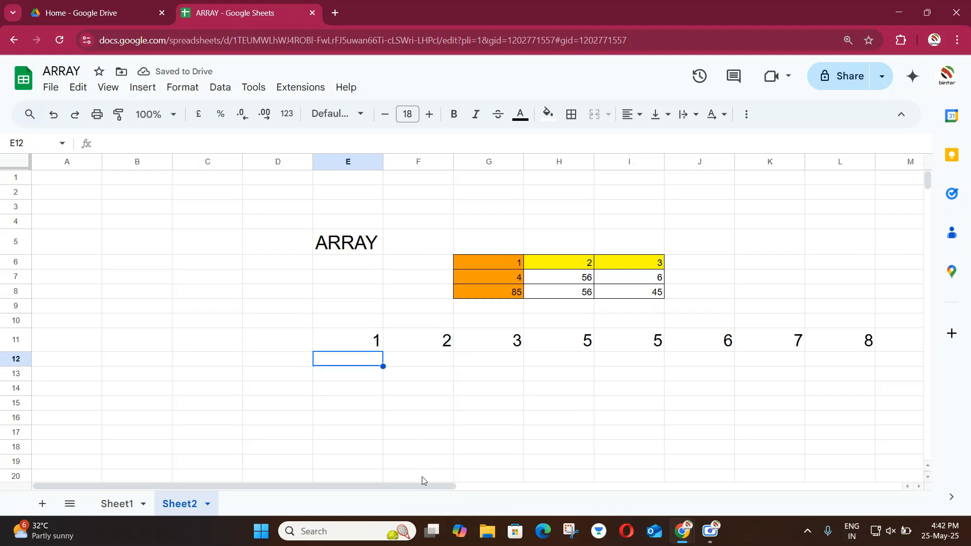
Step: Examine the horizontal array spilled along row 11 and its source formula in E11
{"action": "left_click_drag", "start_coordinate": [433, 485], "coordinate": [520, 481]}
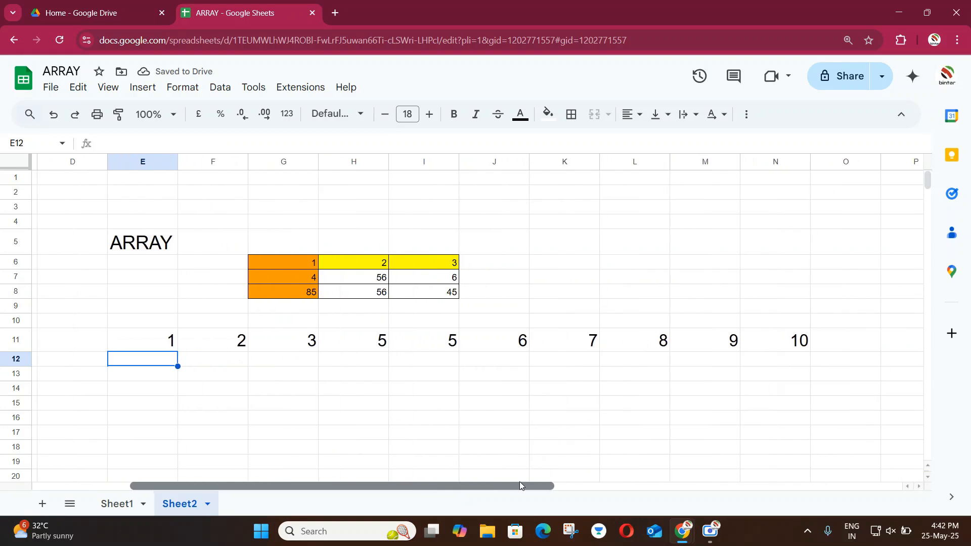
{"action": "left_click", "coordinate": [142, 345]}
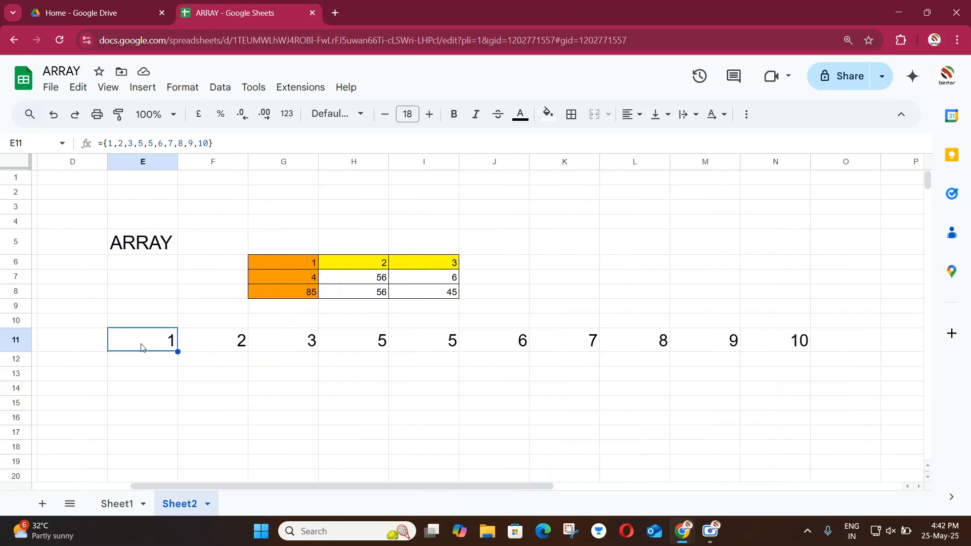
{"action": "left_click_drag", "start_coordinate": [231, 146], "coordinate": [90, 151]}
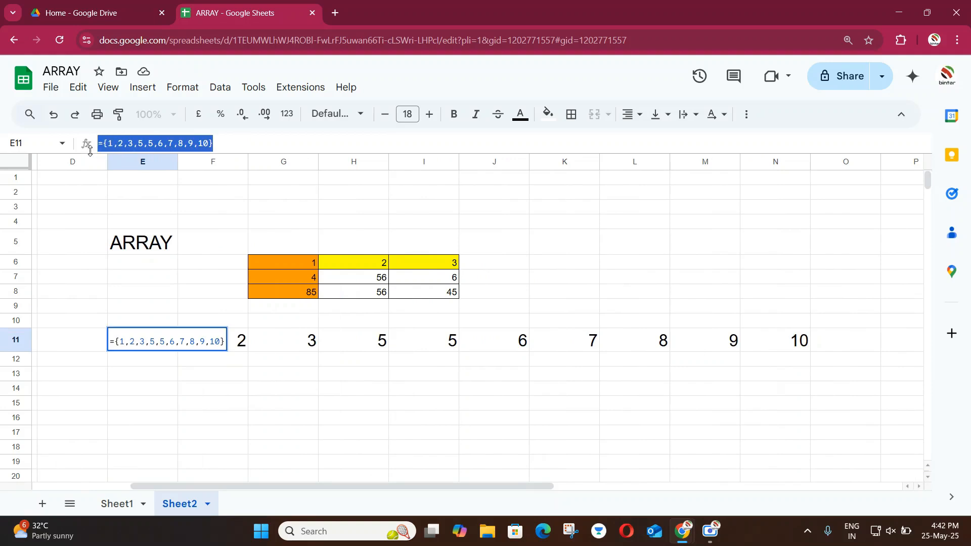
{"action": "left_click", "coordinate": [314, 390]}
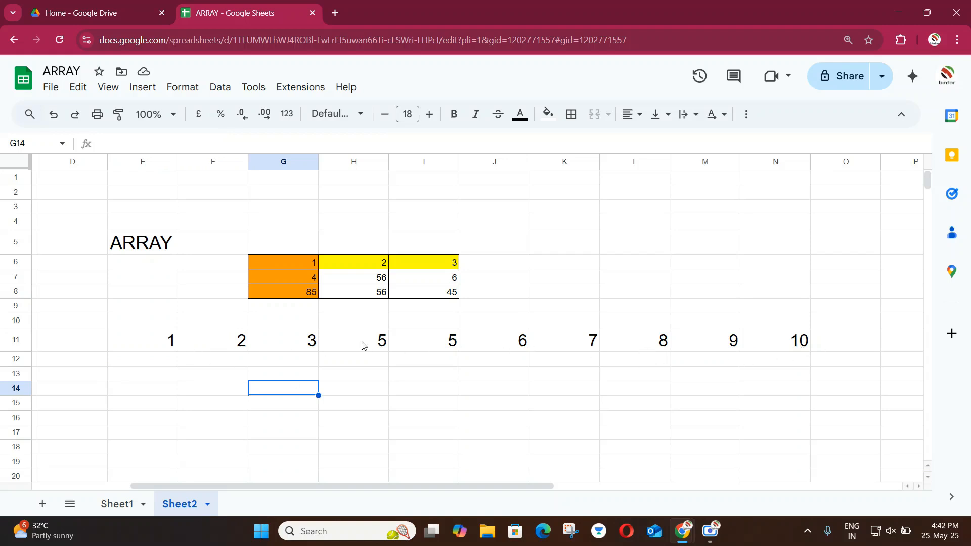
{"action": "left_click", "coordinate": [163, 342]}
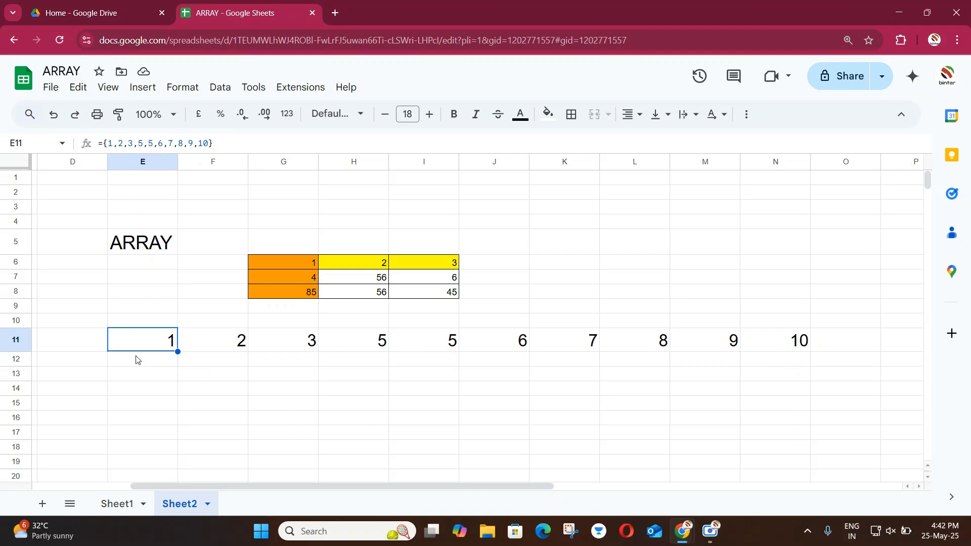
Step: Enter the semicolon-separated array formula ={1;2;3;4;5;6;7;8;9;10} in cell E13
{"action": "left_click", "coordinate": [140, 375]}
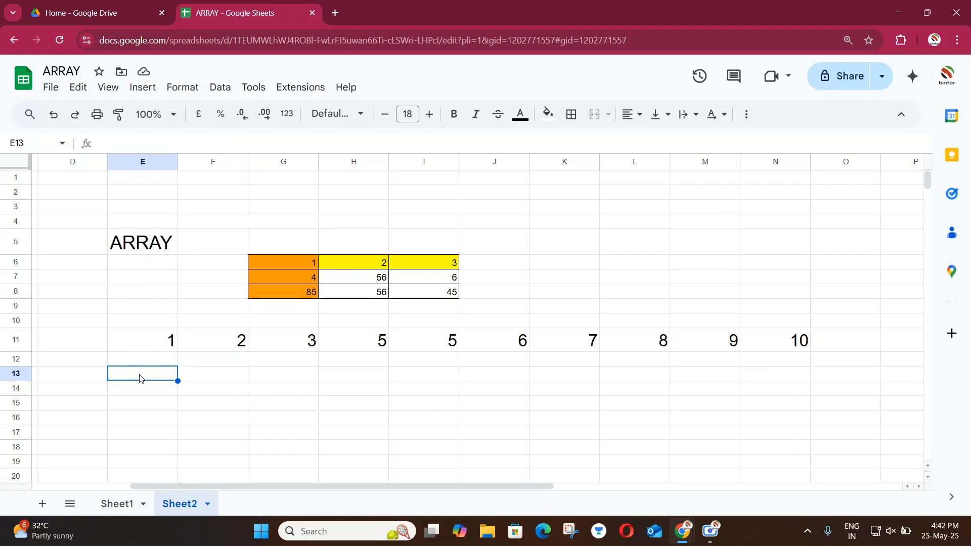
{"action": "type", "text": "={"}
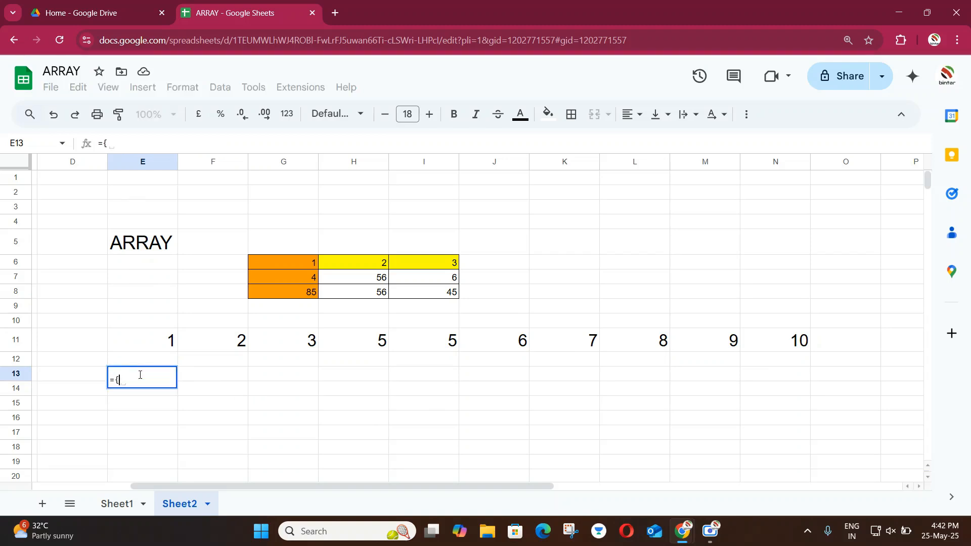
{"action": "type", "text": "1"}
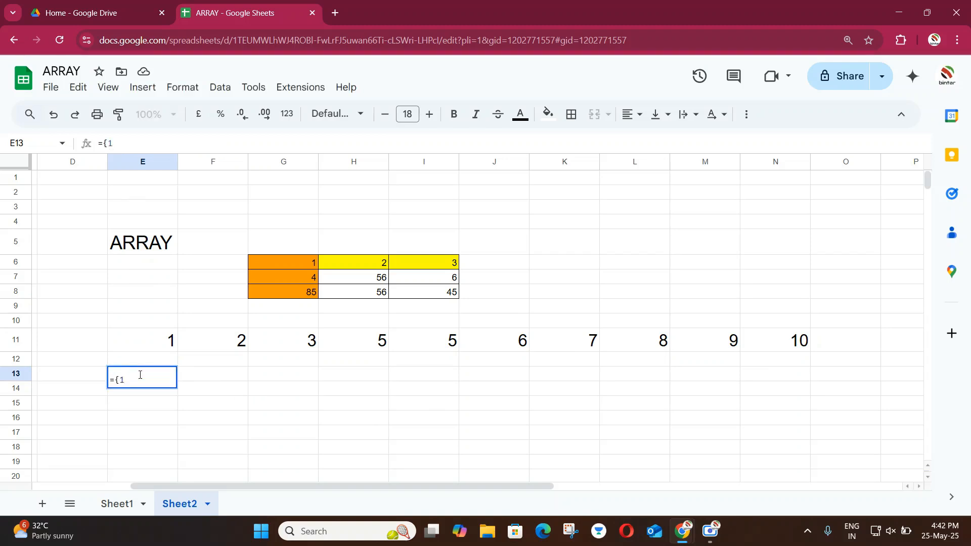
{"action": "type", "text": ";"}
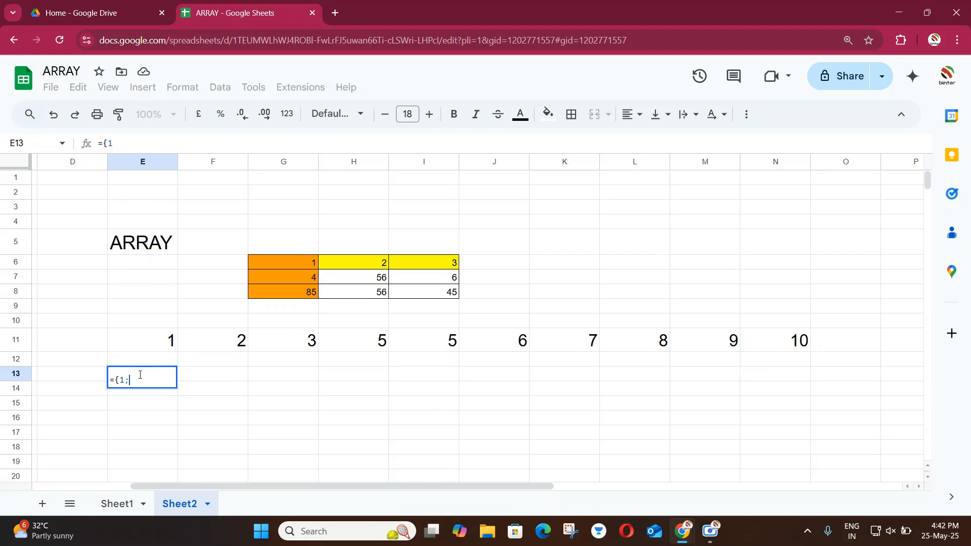
{"action": "type", "text": "2"}
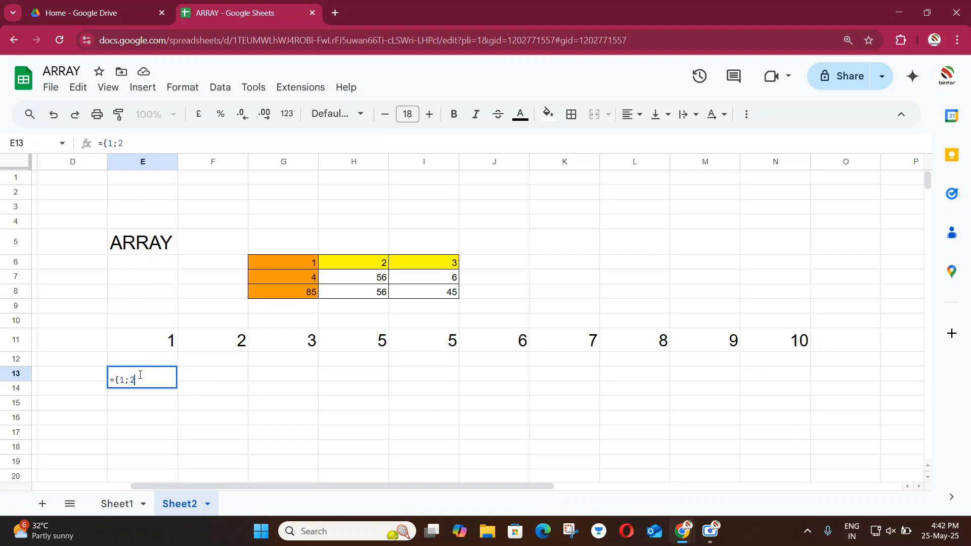
{"action": "type", "text": ";3;"}
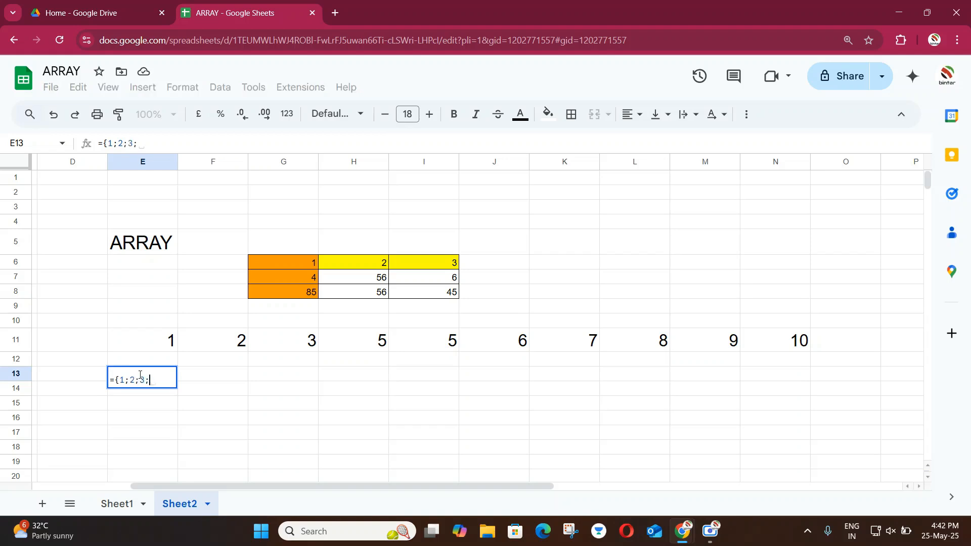
{"action": "type", "text": "4;5"}
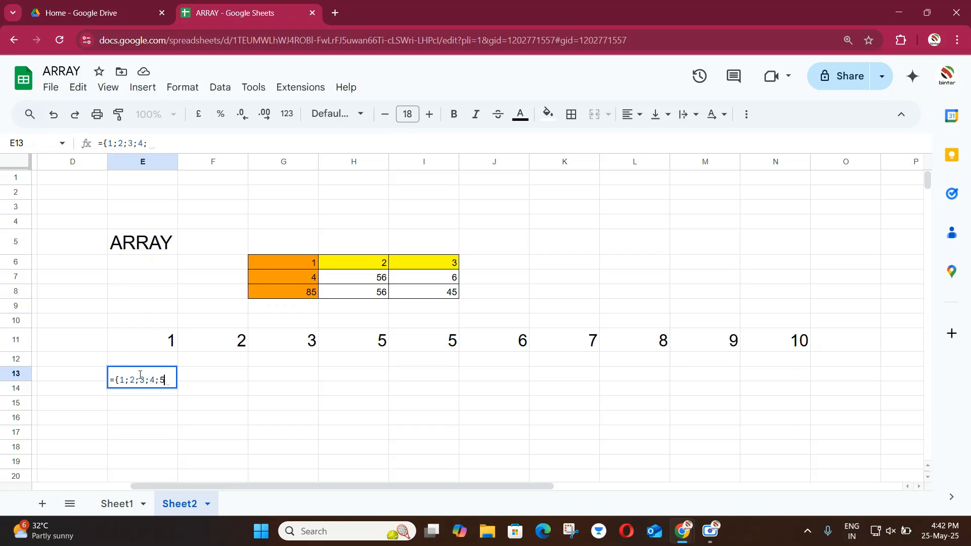
{"action": "type", "text": ";6;7;"}
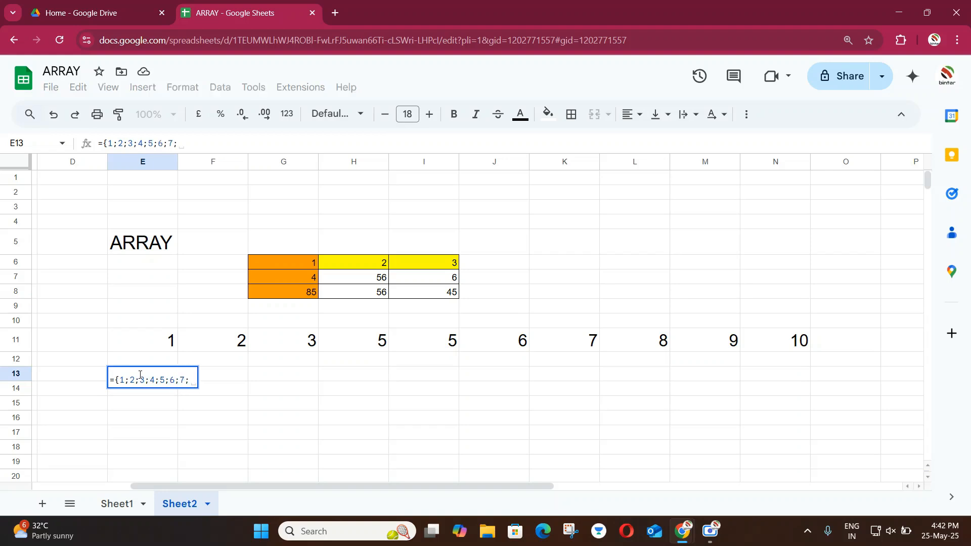
{"action": "type", "text": "8;9;10"}
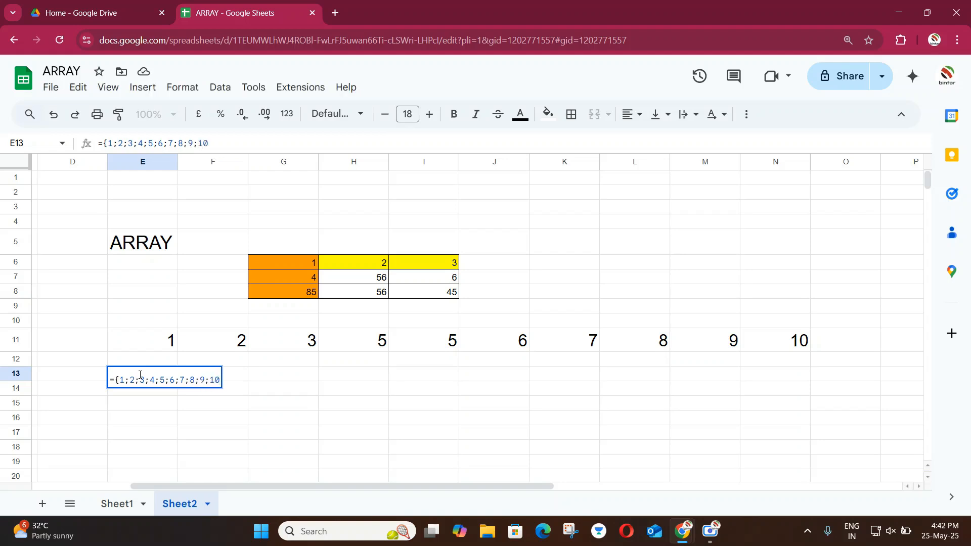
{"action": "type", "text": "}"}
{"action": "key", "text": "Return"}
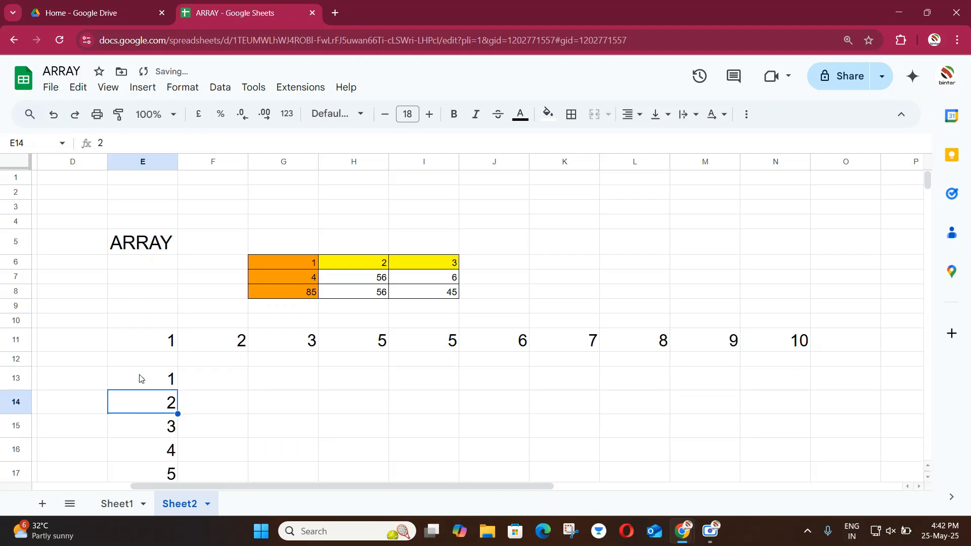
Step: Set the font size of the vertical array's cells E18 to E22 to 18
{"action": "scroll", "coordinate": [140, 378], "scroll_direction": "down", "scroll_amount": 3}
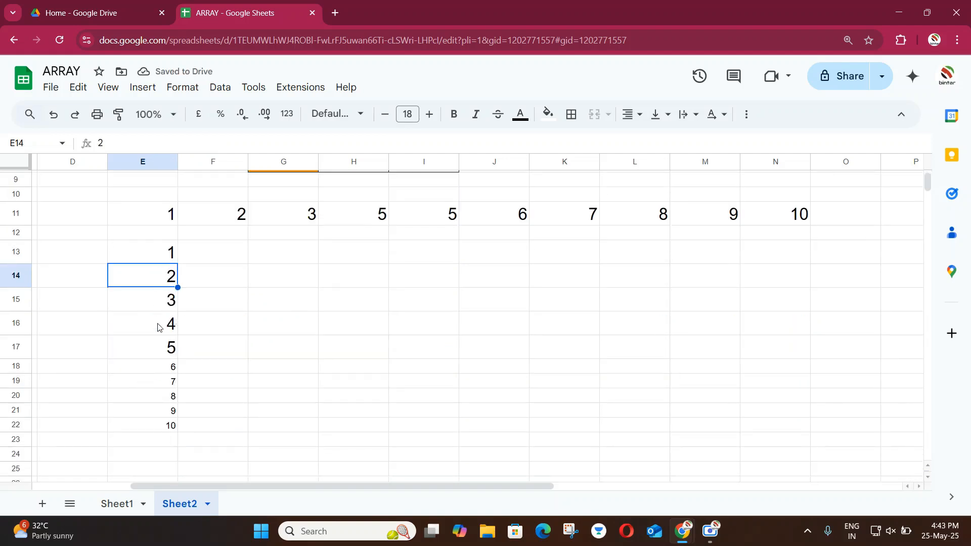
{"action": "left_click_drag", "start_coordinate": [154, 372], "coordinate": [156, 427]}
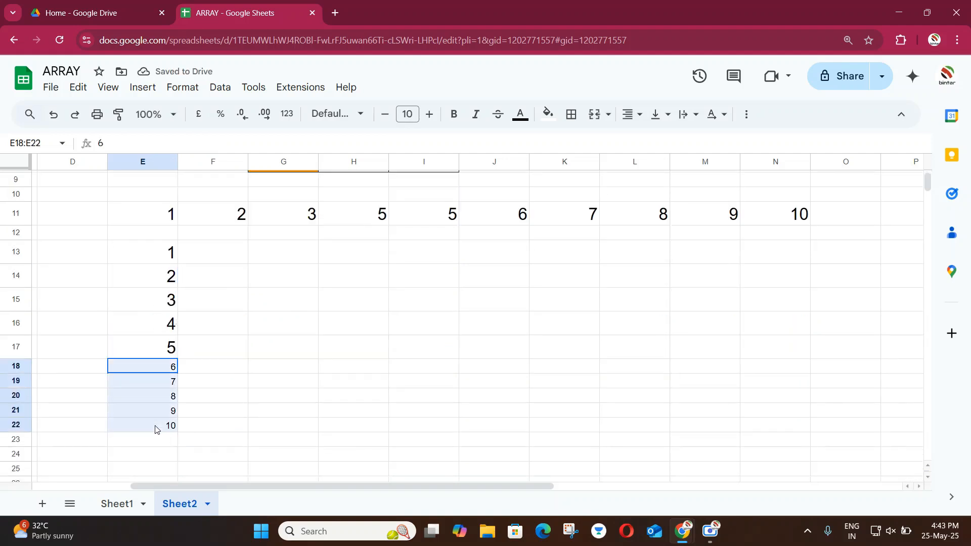
{"action": "left_click", "coordinate": [408, 114]}
{"action": "left_click", "coordinate": [406, 316]}
Step: Compare the horizontal array formula in E11 with the vertical array formula in E13
{"action": "scroll", "coordinate": [399, 315], "scroll_direction": "up", "scroll_amount": 3}
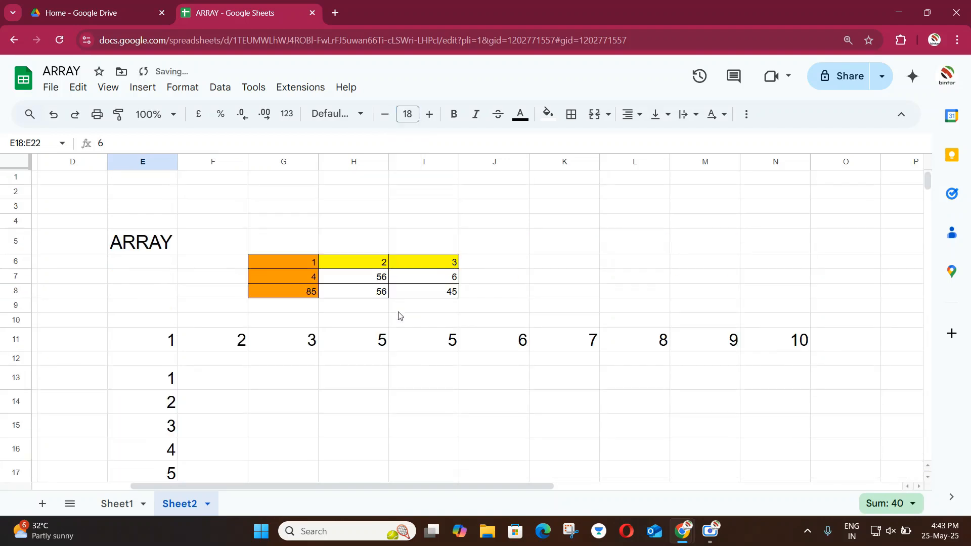
{"action": "left_click", "coordinate": [147, 338]}
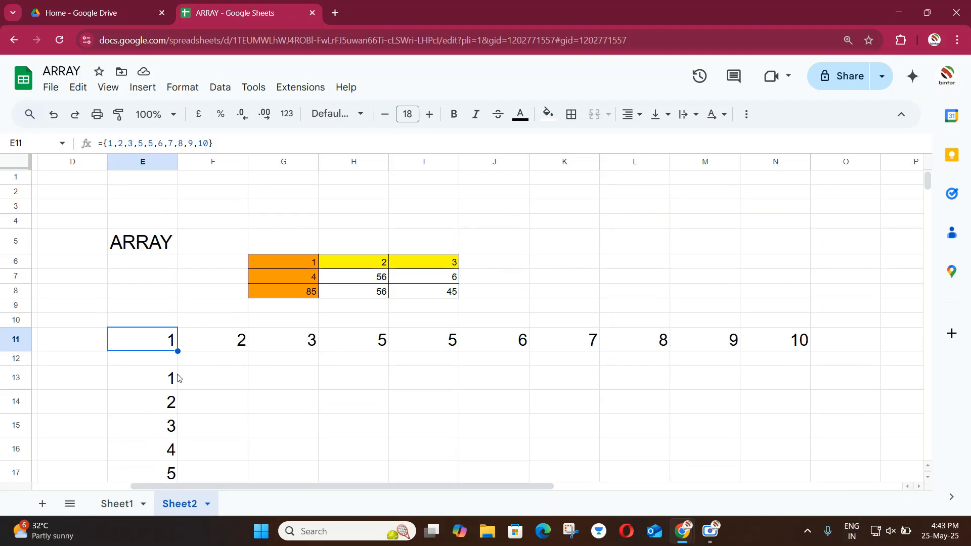
{"action": "left_click", "coordinate": [172, 377]}
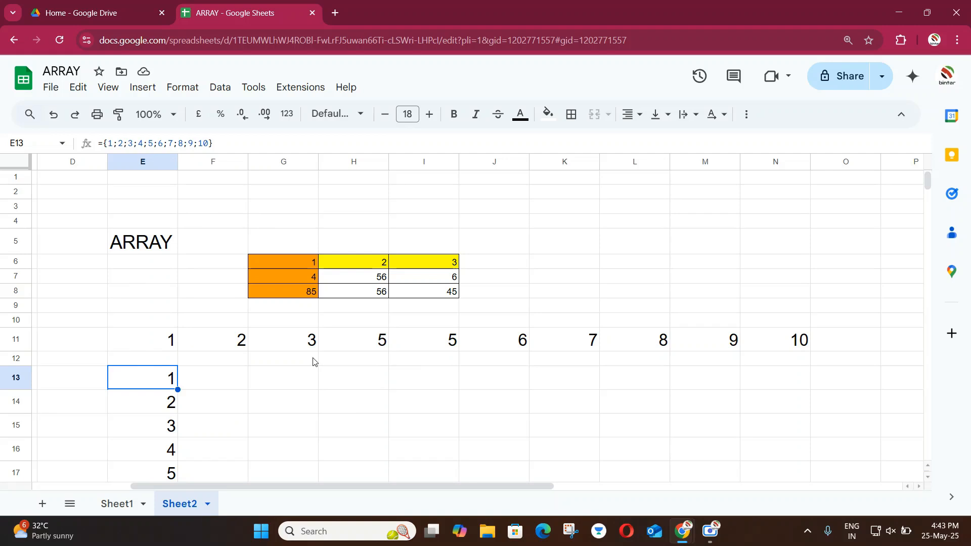
Step: Open Notepad, then enlarge its window and place it over the sheet beside column E's vertical array
{"action": "key", "text": "super+r"}
{"action": "type", "text": "N"}
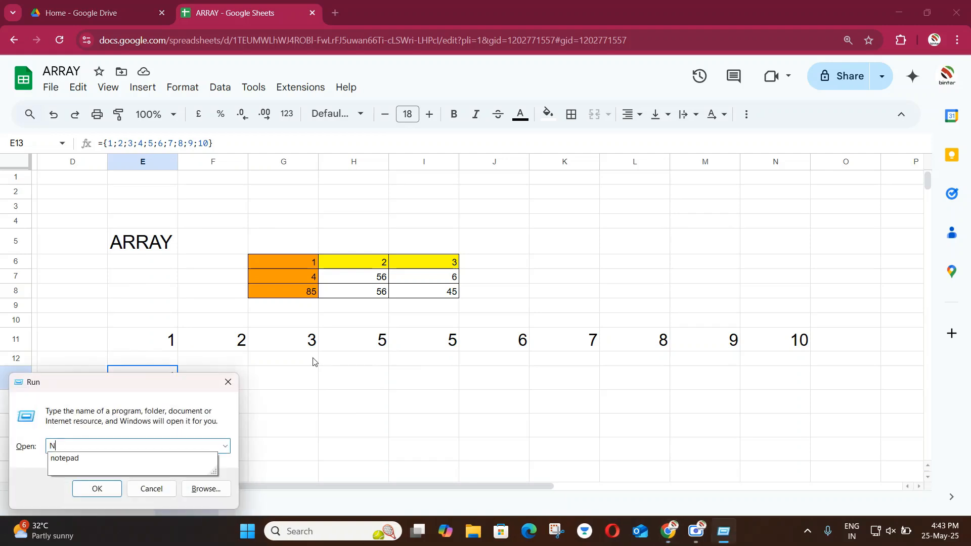
{"action": "key", "text": "Down"}
{"action": "key", "text": "Return"}
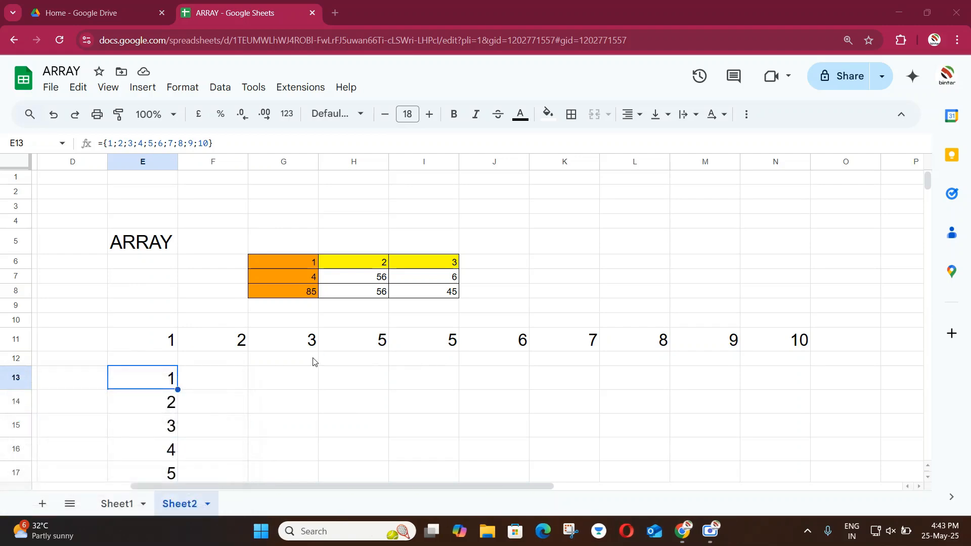
{"action": "left_click_drag", "start_coordinate": [794, 207], "coordinate": [605, 186]}
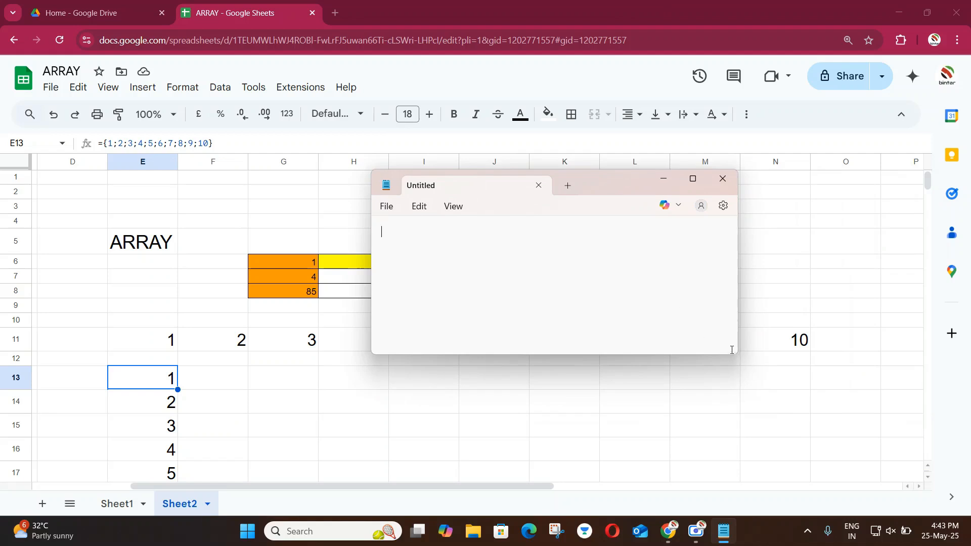
{"action": "left_click_drag", "start_coordinate": [736, 354], "coordinate": [805, 447]}
{"action": "left_click_drag", "start_coordinate": [646, 195], "coordinate": [645, 169]}
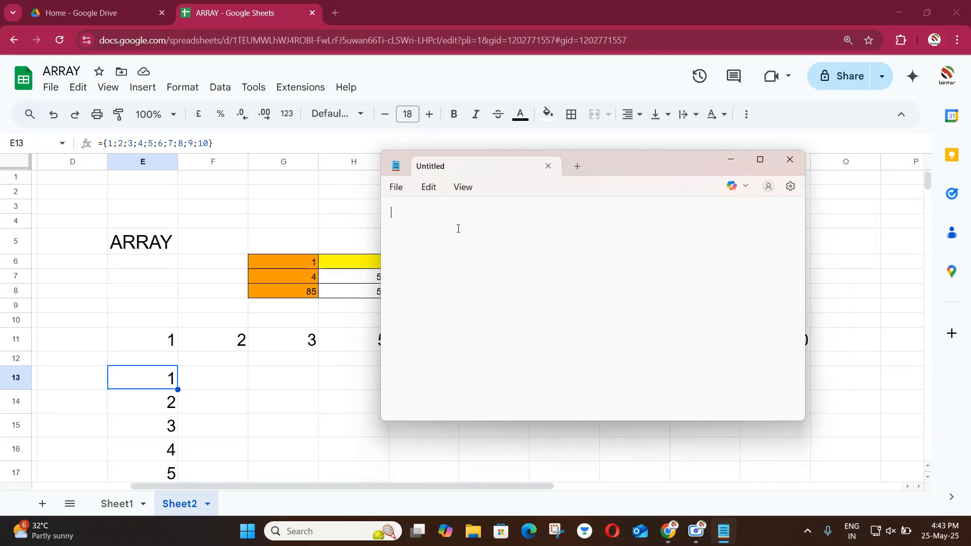
Step: Write 1,2,3,5,10,45, in the empty Notepad document and copy the whole text
{"action": "type", "text": "1,2,3,5,10,45,"}
{"action": "key", "text": "ctrl+a"}
{"action": "key", "text": "ctrl+c"}
Step: Switch back to the ARRAY spreadsheet and paste the copied number list at cell G2
{"action": "left_click", "coordinate": [277, 195]}
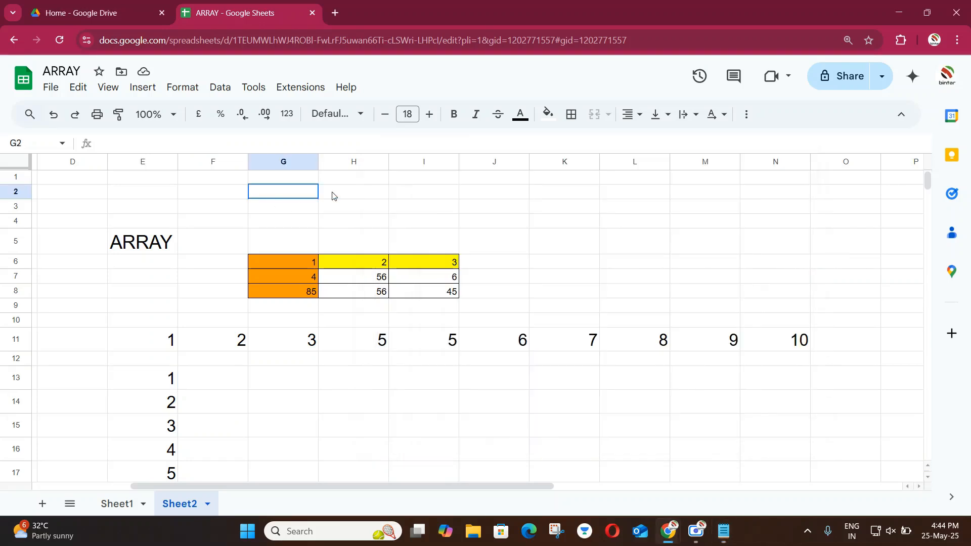
{"action": "left_click_drag", "start_coordinate": [332, 195], "coordinate": [402, 195]}
{"action": "key", "text": "ctrl+v"}
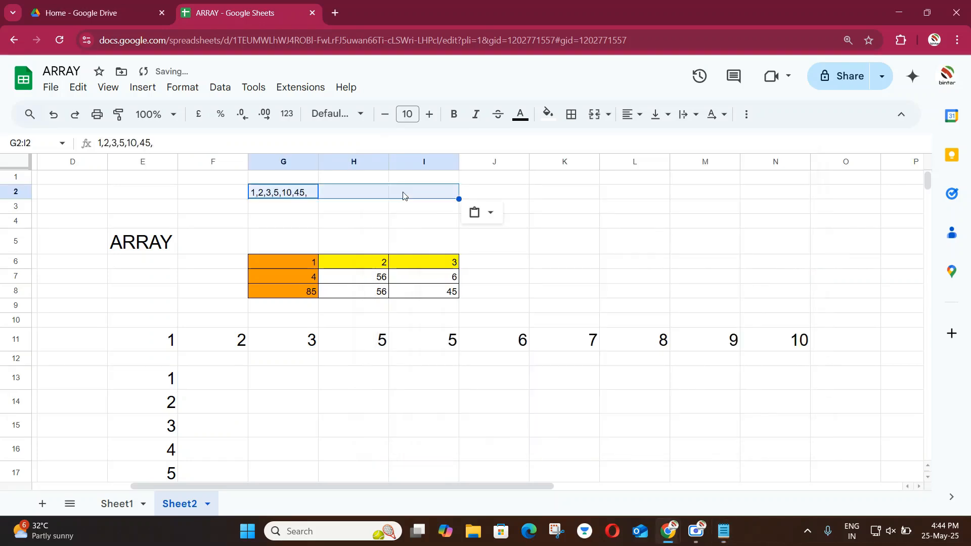
Step: Paste the copied number list as values only into cell I2 and compare its content with G2
{"action": "double_click", "coordinate": [296, 192]}
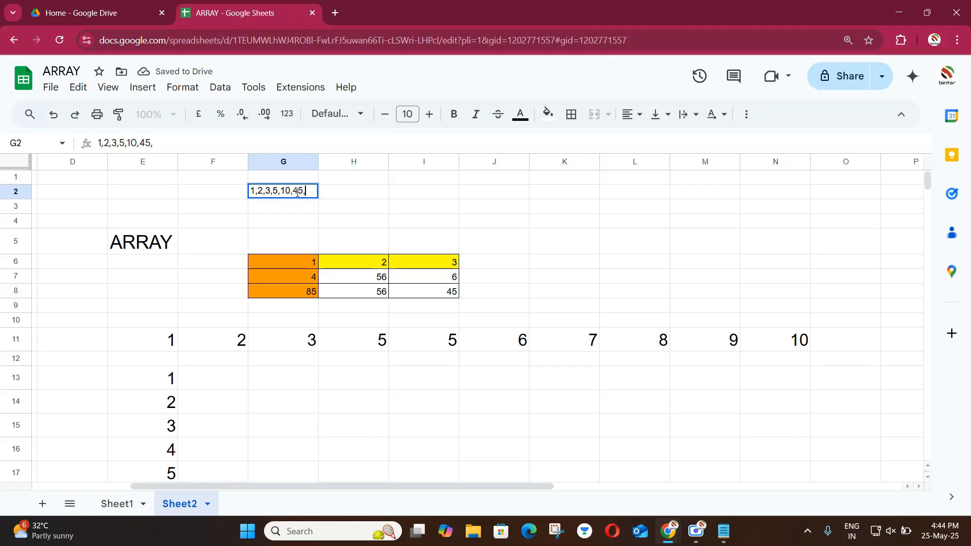
{"action": "right_click", "coordinate": [420, 197]}
{"action": "mouse_move", "coordinate": [495, 205]}
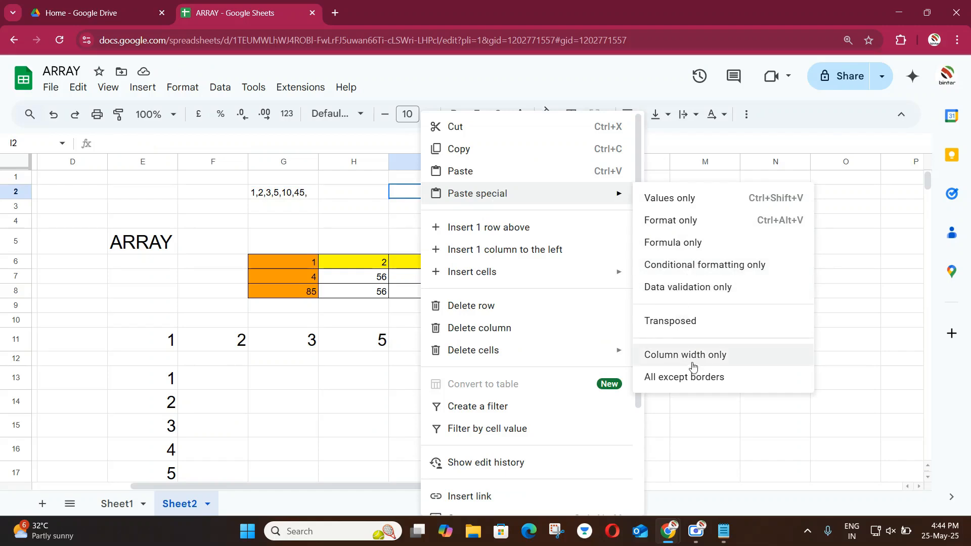
{"action": "left_click", "coordinate": [675, 198]}
{"action": "double_click", "coordinate": [426, 193]}
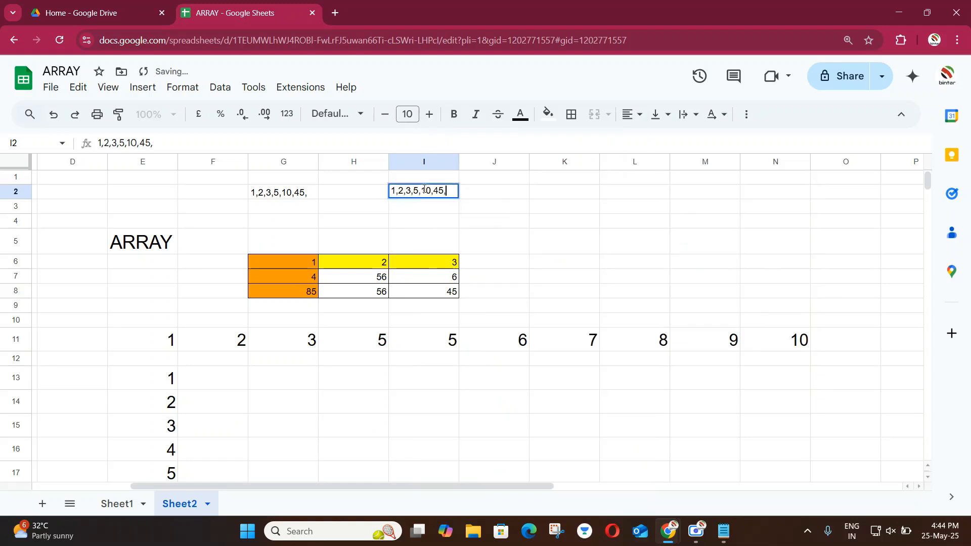
{"action": "left_click", "coordinate": [485, 210]}
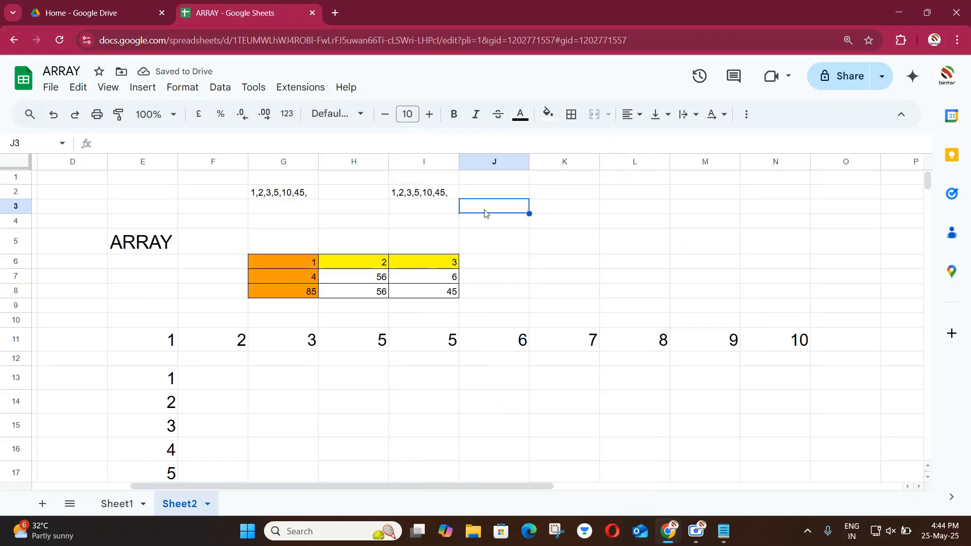
{"action": "left_click", "coordinate": [272, 198]}
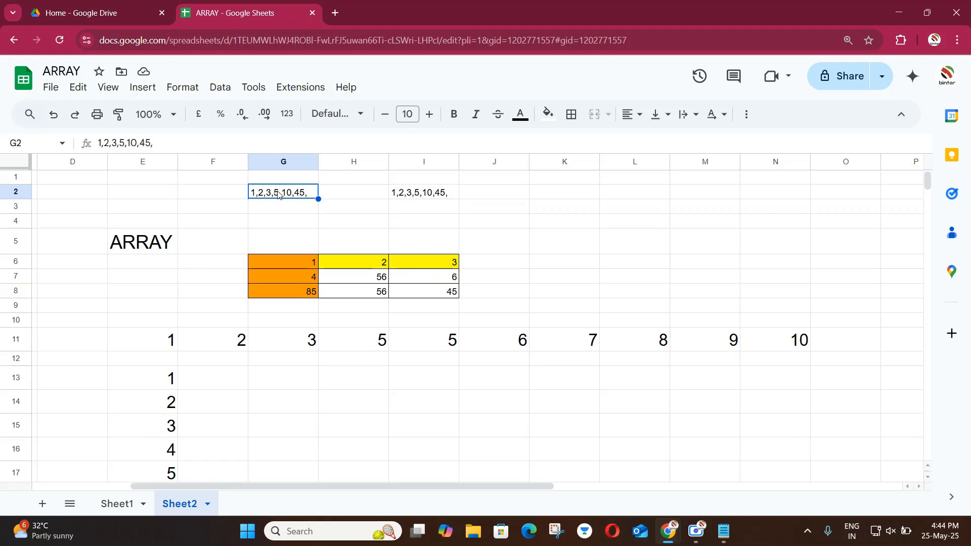
Step: Add a new sheet, switch to Notepad to rewrite the number list as ={1,2,3,5,10,45}, and copy that formula
{"action": "left_click", "coordinate": [43, 504]}
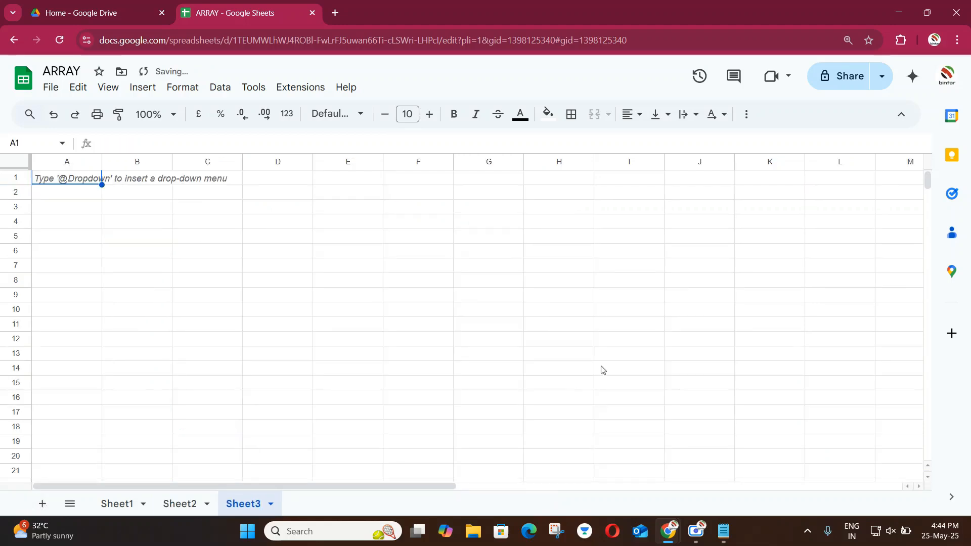
{"action": "left_click", "coordinate": [724, 531]}
{"action": "left_click", "coordinate": [462, 212]}
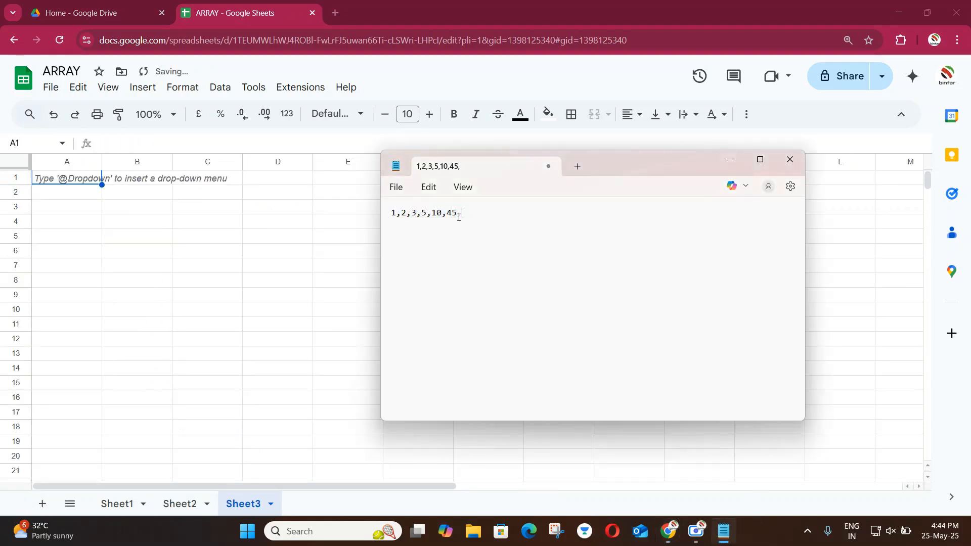
{"action": "left_click", "coordinate": [394, 213]}
{"action": "type", "text": "={"}
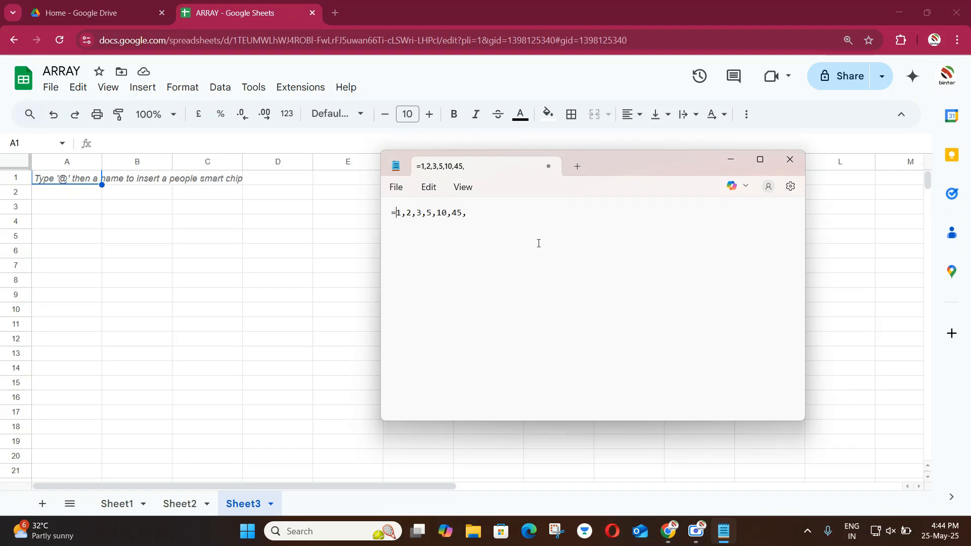
{"action": "left_click", "coordinate": [476, 215]}
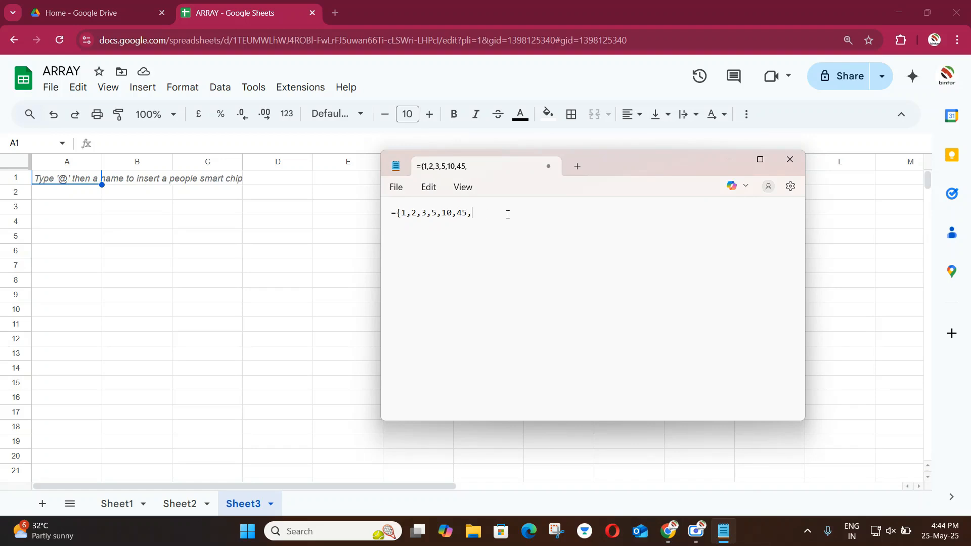
{"action": "key", "text": "BackSpace"}
{"action": "type", "text": "}"}
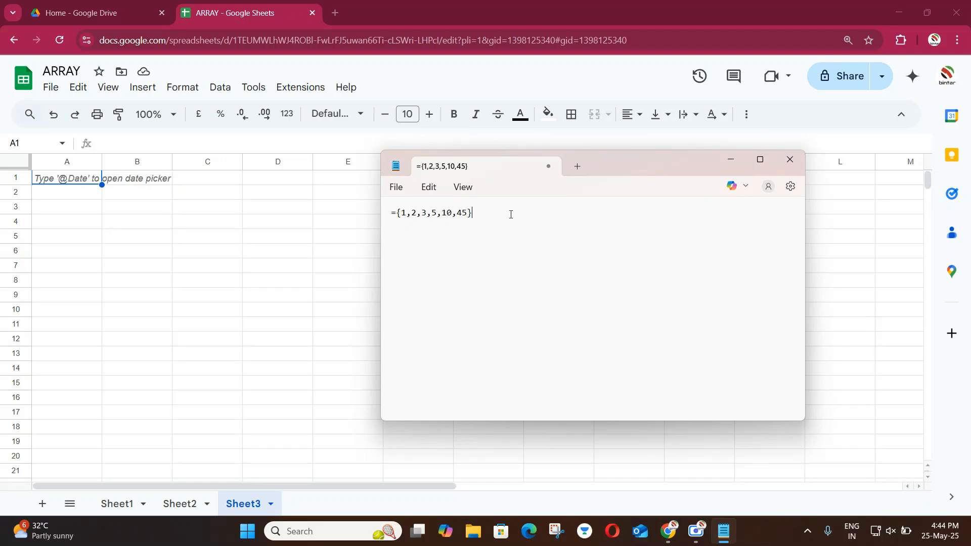
{"action": "left_click_drag", "start_coordinate": [472, 213], "coordinate": [391, 213]}
{"action": "key", "text": "ctrl+c"}
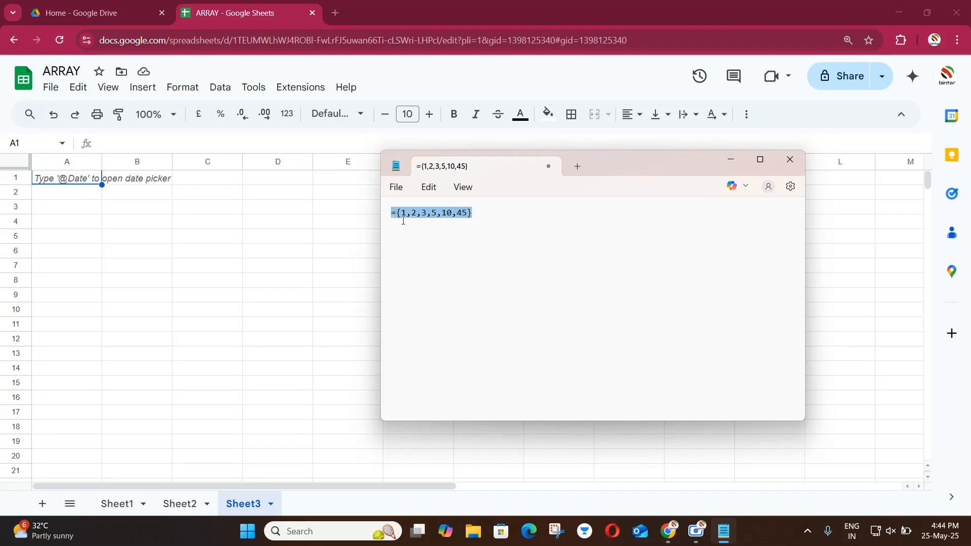
Step: Switch back to the ARRAY spreadsheet, enter the copied array formula in cell D4 of the new sheet, and check it against the Notepad text
{"action": "left_click", "coordinate": [268, 222]}
{"action": "double_click", "coordinate": [273, 222]}
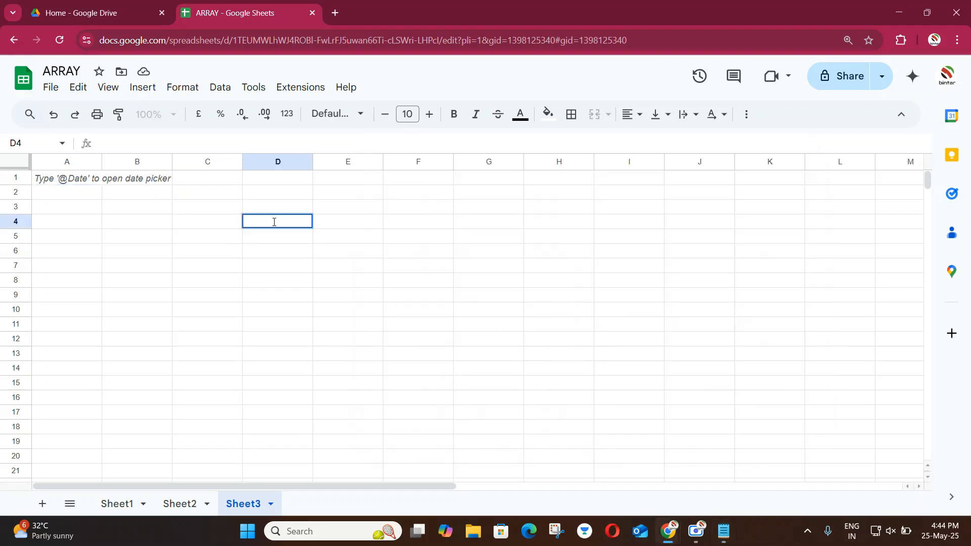
{"action": "key", "text": "ctrl+v"}
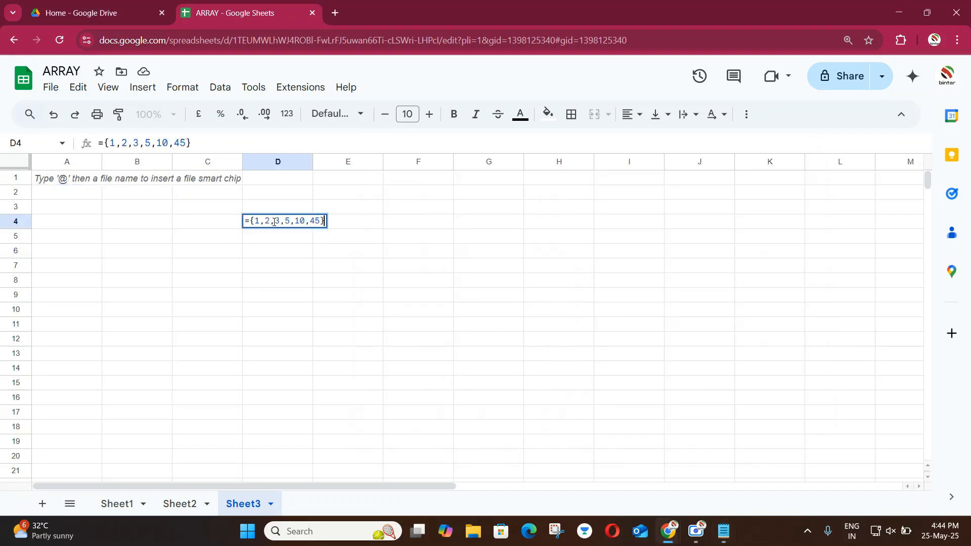
{"action": "key", "text": "Return"}
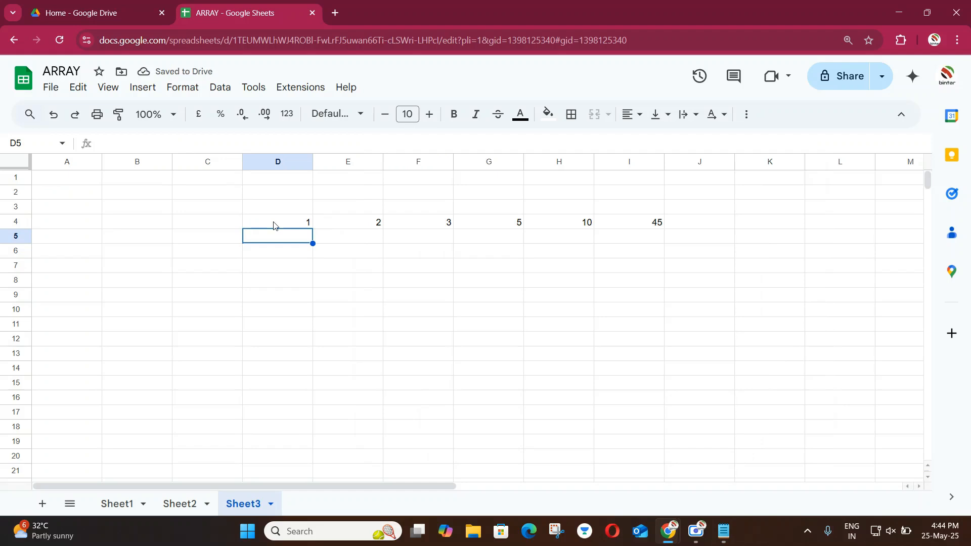
{"action": "left_click", "coordinate": [274, 223]}
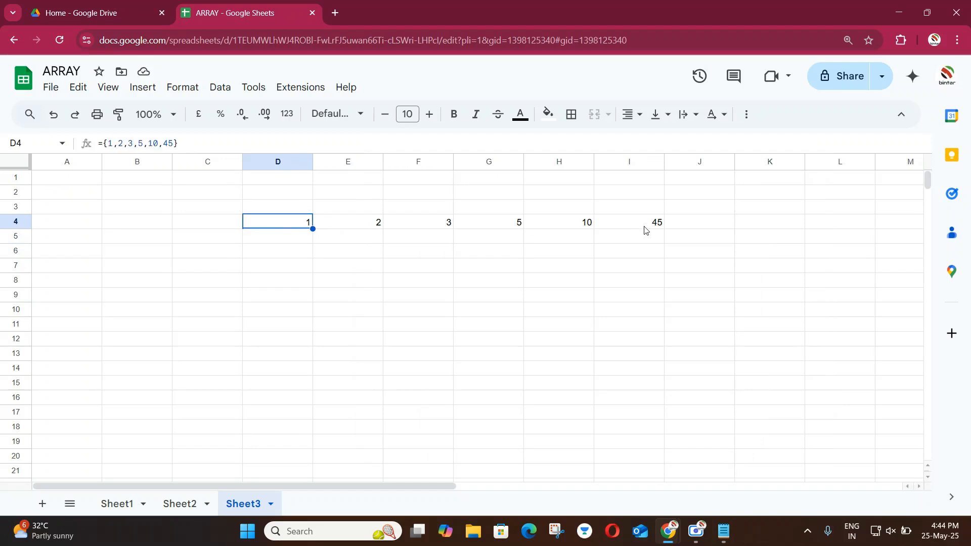
{"action": "left_click", "coordinate": [728, 539]}
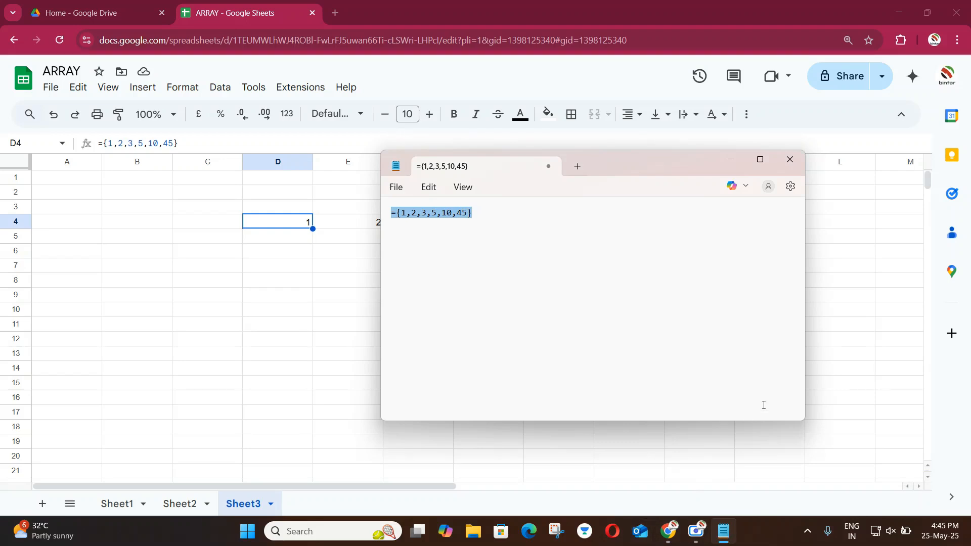
{"action": "left_click", "coordinate": [274, 286]}
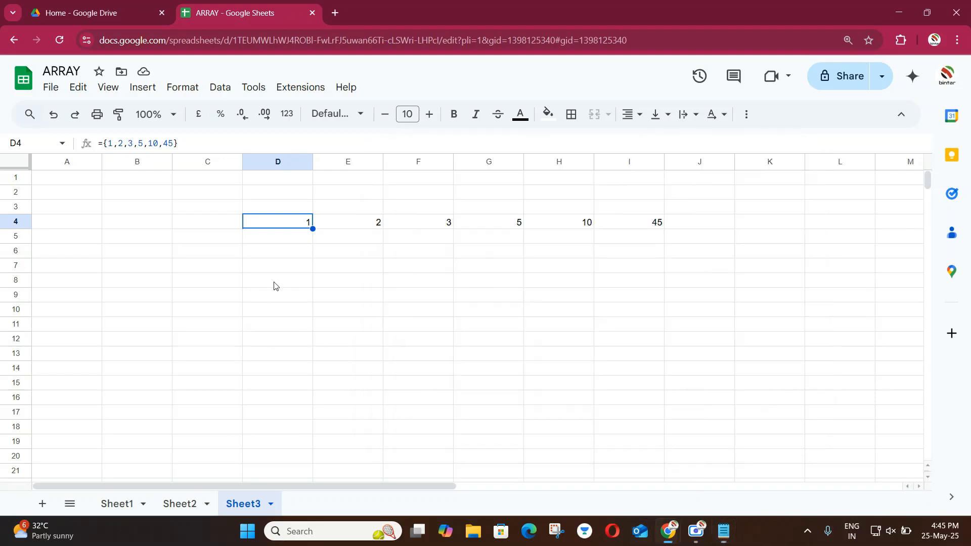
{"action": "left_click", "coordinate": [280, 230]}
Step: Enter the horizontal text array formula ={"A","B","C"} in cell D9 and check it
{"action": "left_click", "coordinate": [284, 298]}
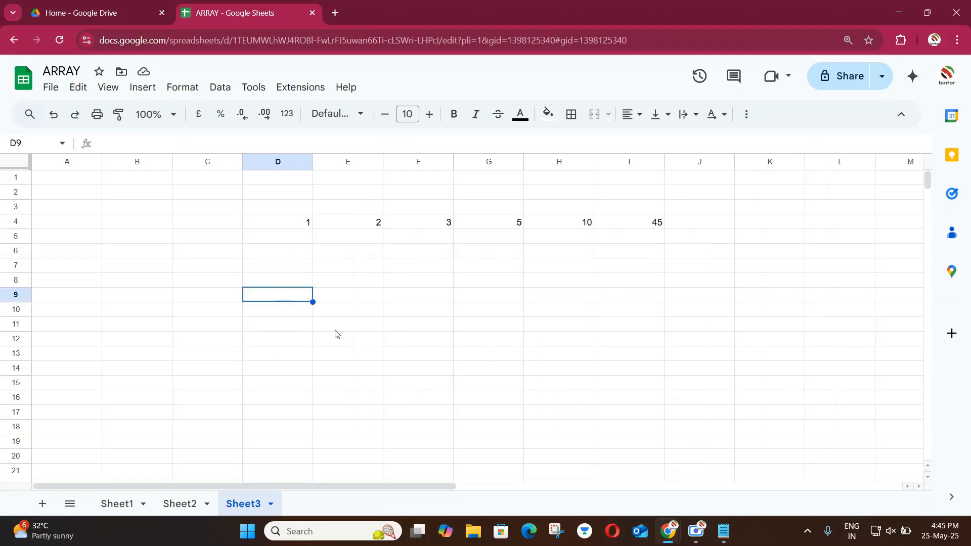
{"action": "type", "text": "={"}
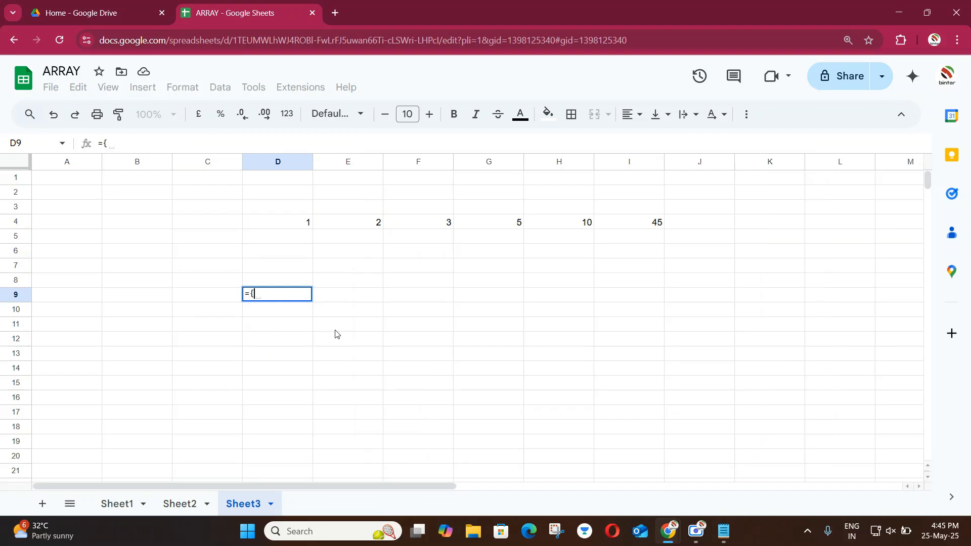
{"action": "type", "text": "\"\""}
{"action": "key", "text": "Left"}
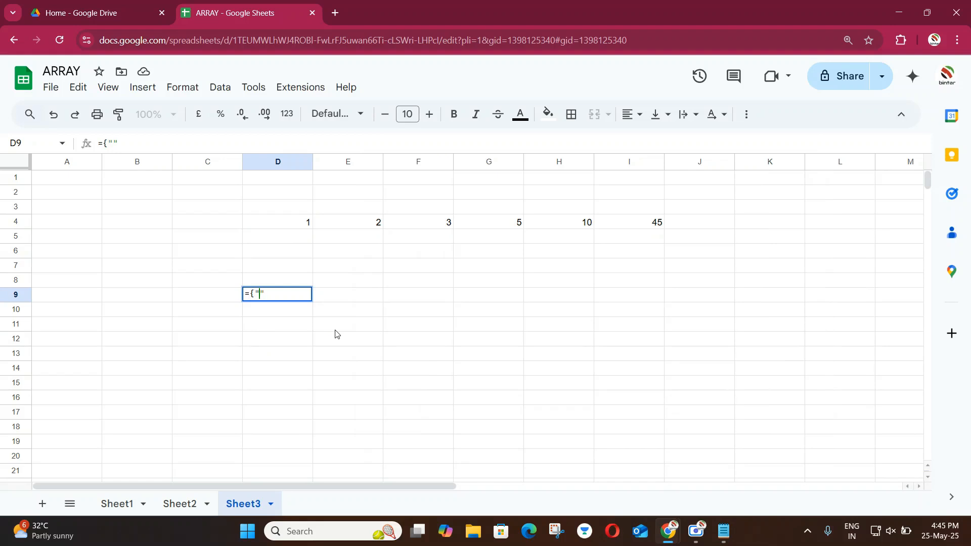
{"action": "type", "text": "a"}
{"action": "key", "text": "BackSpace"}
{"action": "type", "text": "A"}
{"action": "key", "text": "Right"}
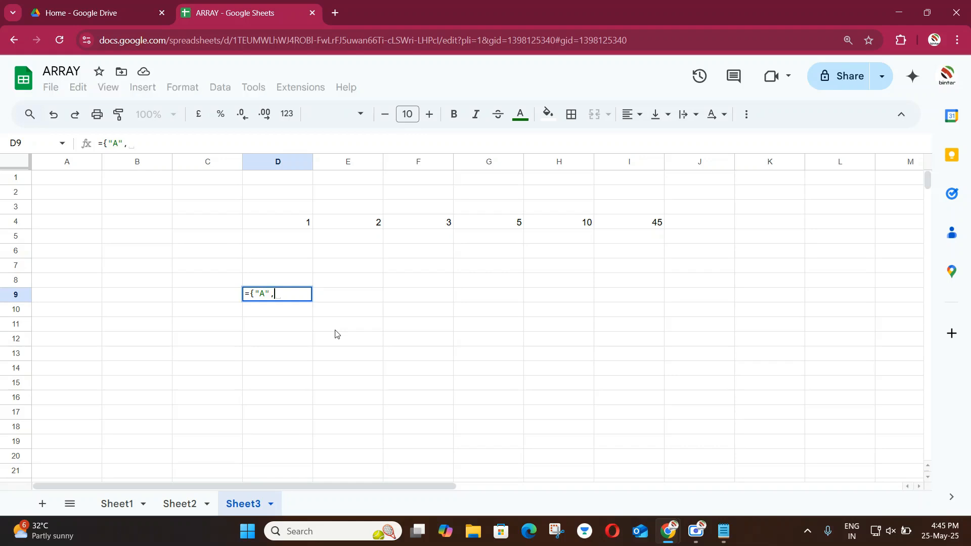
{"action": "type", "text": ",''"}
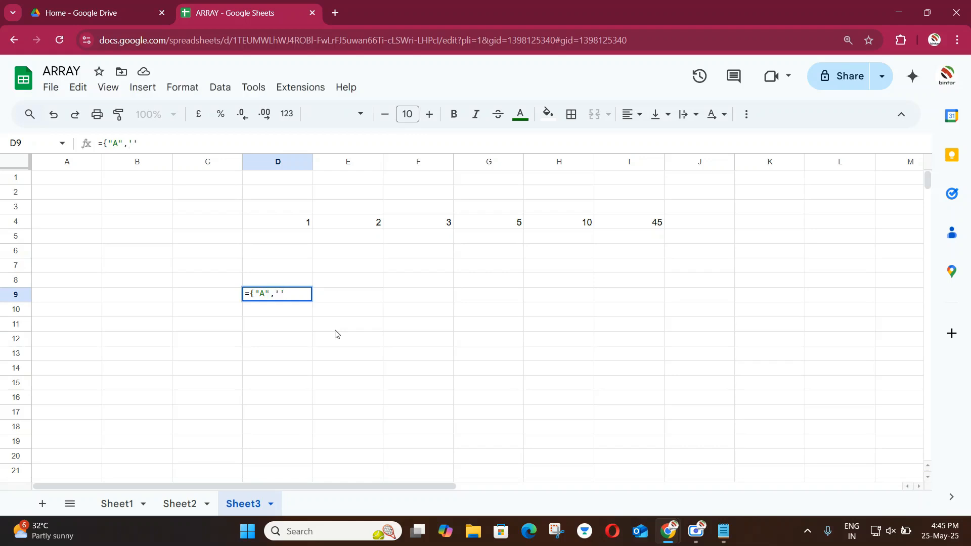
{"action": "key", "text": "BackSpace"}
{"action": "key", "text": "BackSpace"}
{"action": "type", "text": "\",\"b"}
{"action": "key", "text": "BackSpace"}
{"action": "type", "text": "B"}
{"action": "key", "text": "Right"}
{"action": "type", "text": ",\"B\",\"C"}
{"action": "key", "text": "Right"}
{"action": "type", "text": "}"}
{"action": "key", "text": "Return"}
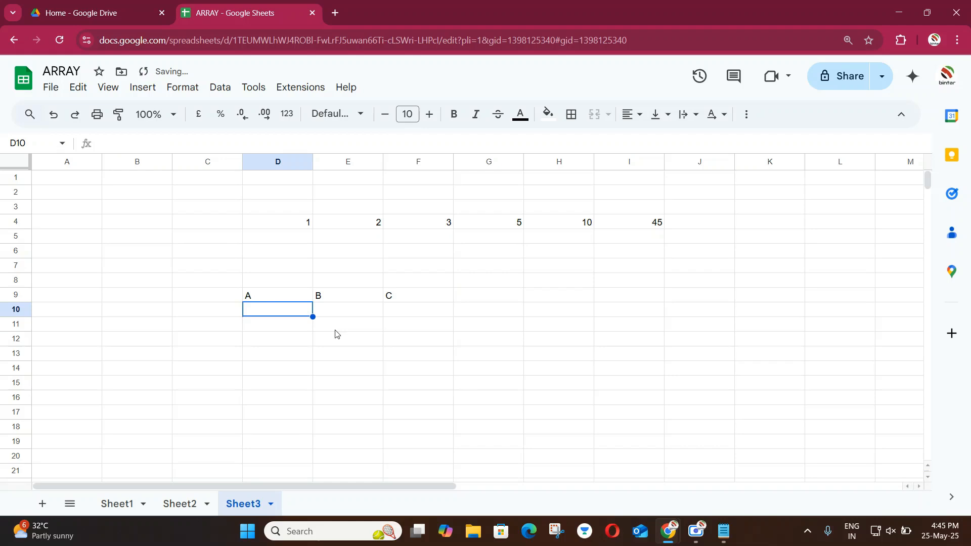
{"action": "left_click", "coordinate": [282, 300]}
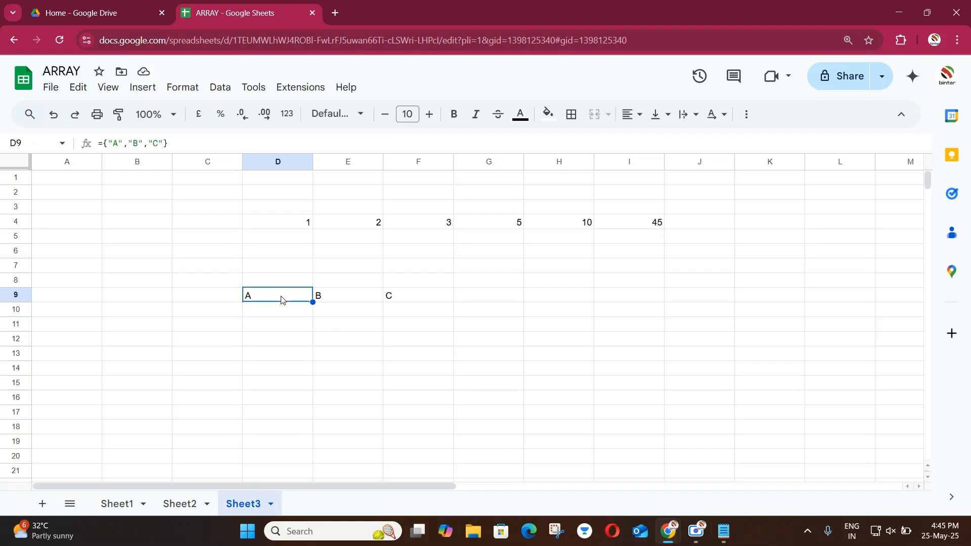
Step: Switch to Notepad, write abc,XYC,ATR two lines below the number formula, and paste a copy of that text into spreadsheet cell D14
{"action": "left_click", "coordinate": [725, 533]}
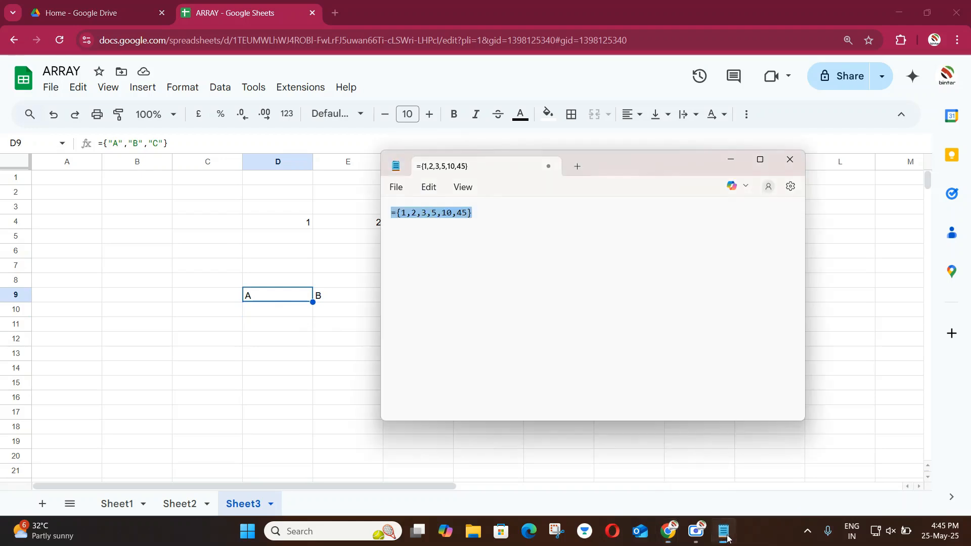
{"action": "left_click_drag", "start_coordinate": [613, 168], "coordinate": [679, 156]}
{"action": "left_click", "coordinate": [584, 203]}
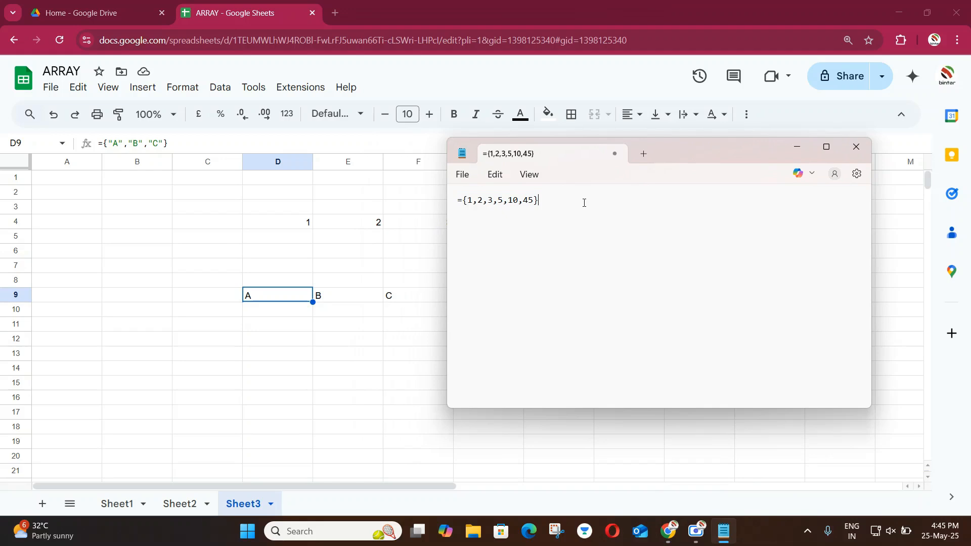
{"action": "key", "text": "Return"}
{"action": "key", "text": "Return"}
{"action": "type", "text": "abc,XYC,ATR"}
{"action": "left_click_drag", "start_coordinate": [519, 234], "coordinate": [453, 234]}
{"action": "key", "text": "ctrl+c"}
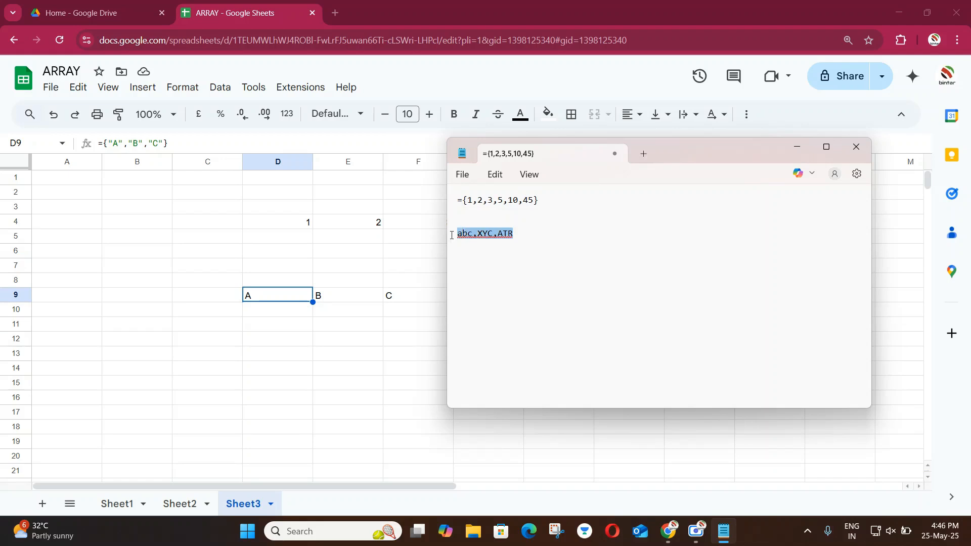
{"action": "left_click", "coordinate": [281, 361]}
{"action": "key", "text": "ctrl+v"}
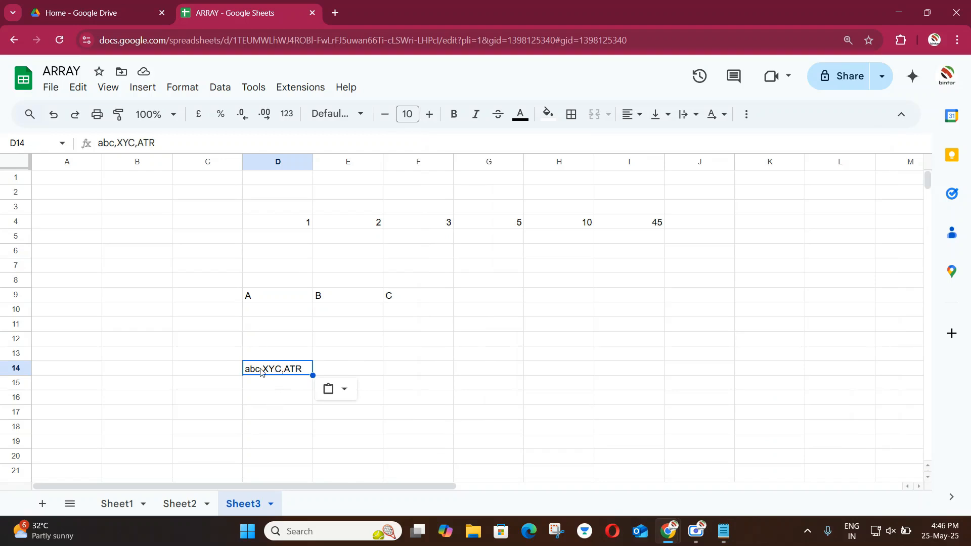
Step: Return to Notepad, move its window aside, rewrite the text list as ={"abc","XYC","ATR"}, and copy that formula
{"action": "left_click", "coordinate": [724, 531]}
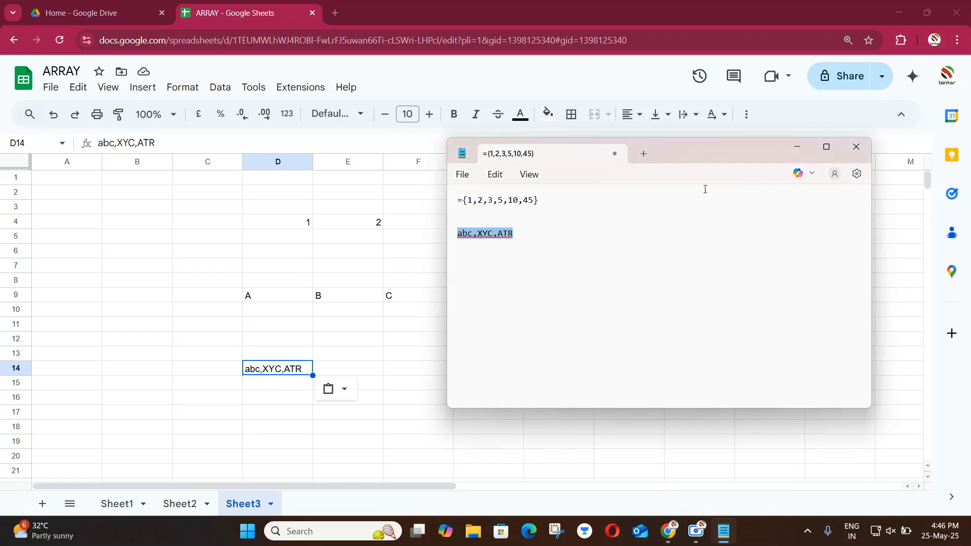
{"action": "left_click_drag", "start_coordinate": [704, 154], "coordinate": [757, 156]}
{"action": "left_click", "coordinate": [594, 238]}
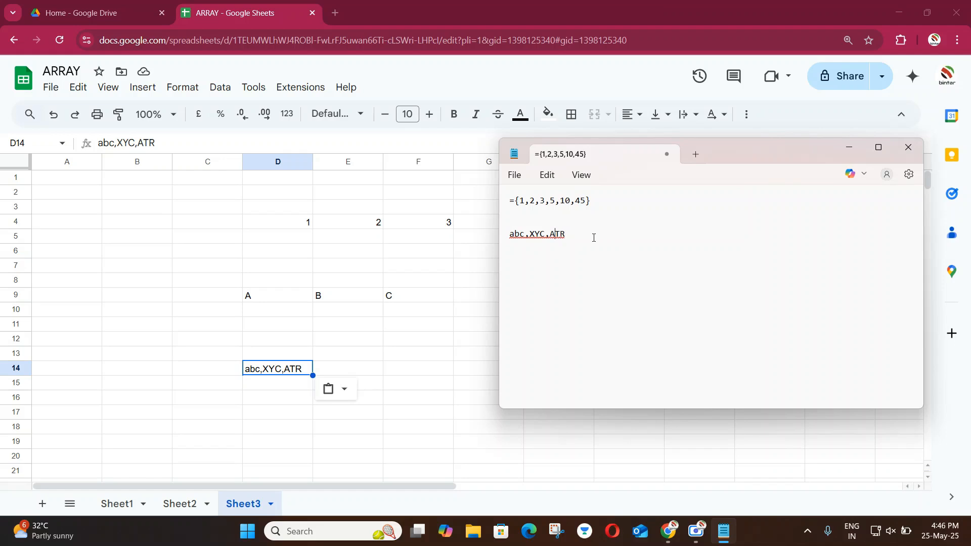
{"action": "type", "text": "={\"abc"}
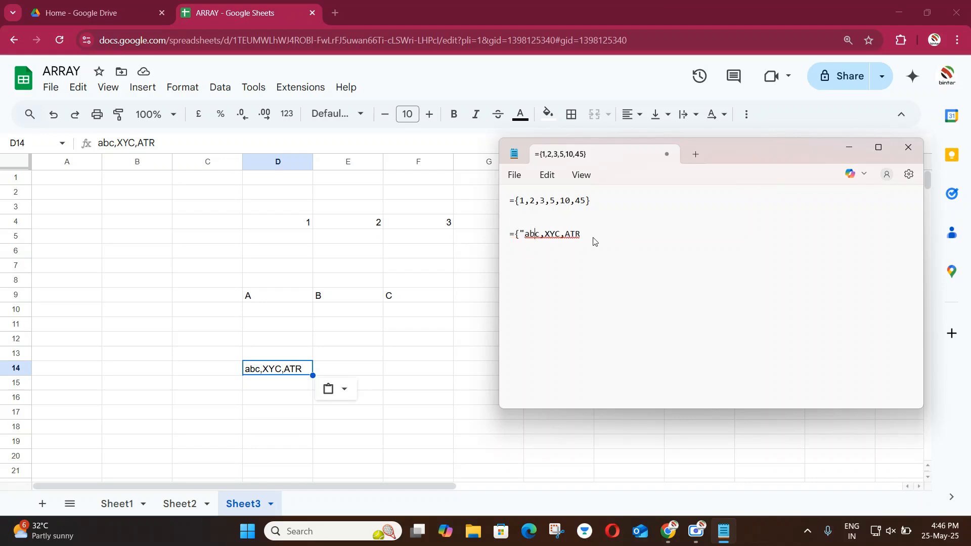
{"action": "type", "text": "\""}
{"action": "key", "text": "Right"}
{"action": "type", "text": "\",\""}
{"action": "key", "text": "Right"}
{"action": "type", "text": "\""}
{"action": "key", "text": "End"}
{"action": "type", "text": "\"}"}
{"action": "left_click_drag", "start_coordinate": [635, 236], "coordinate": [500, 240]}
{"action": "key", "text": "ctrl+c"}
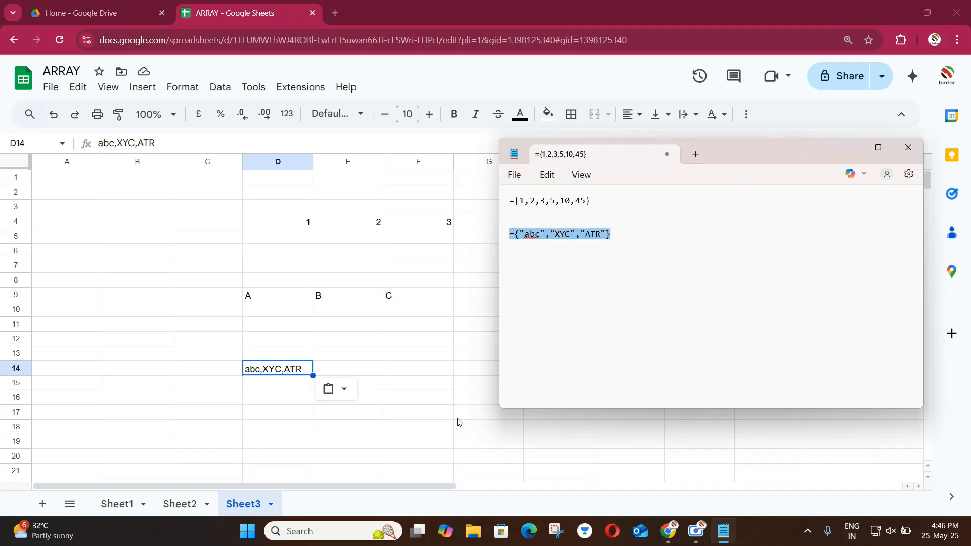
Step: Switch back to the ARRAY spreadsheet, enter the copied text array formula in cell F18, and check it
{"action": "left_click", "coordinate": [418, 427]}
{"action": "double_click", "coordinate": [419, 426]}
{"action": "key", "text": "ctrl+v"}
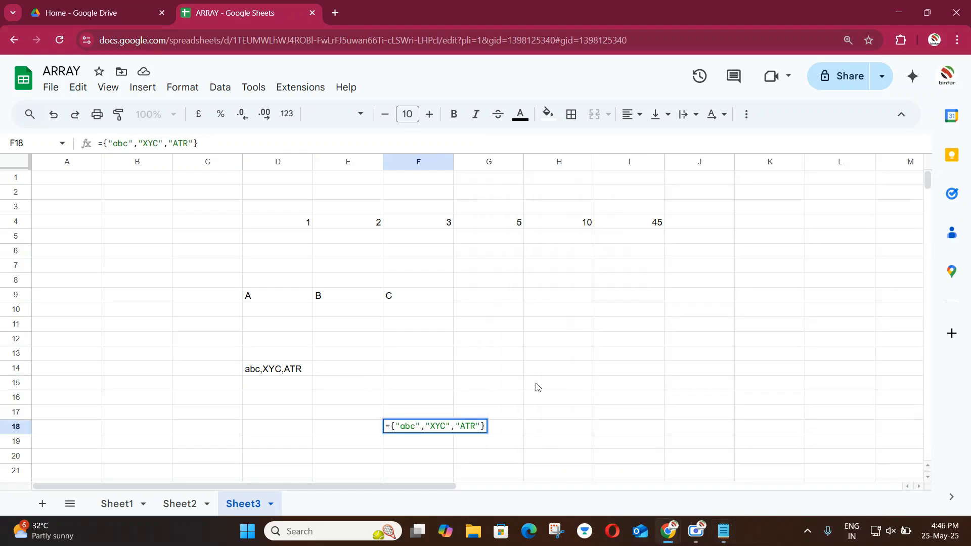
{"action": "left_click", "coordinate": [538, 387]}
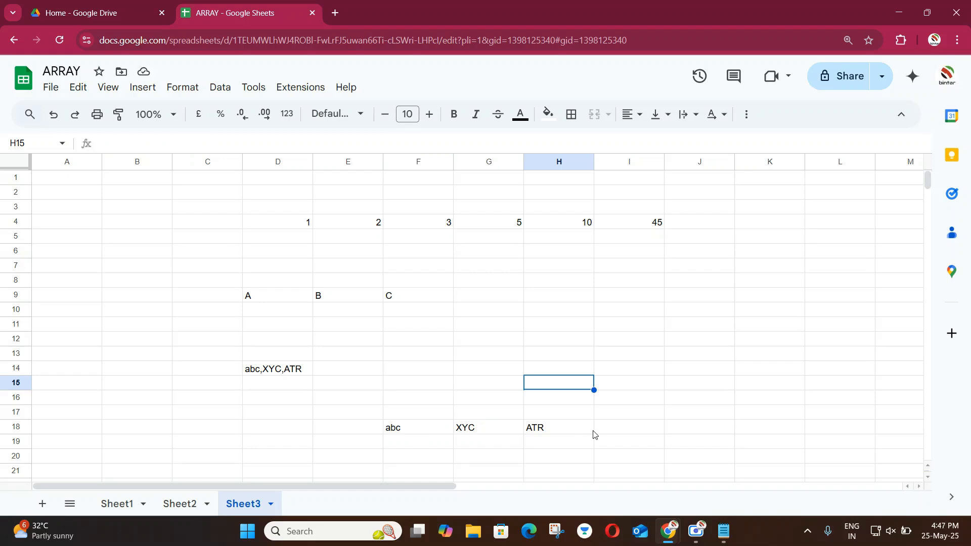
{"action": "left_click", "coordinate": [429, 432]}
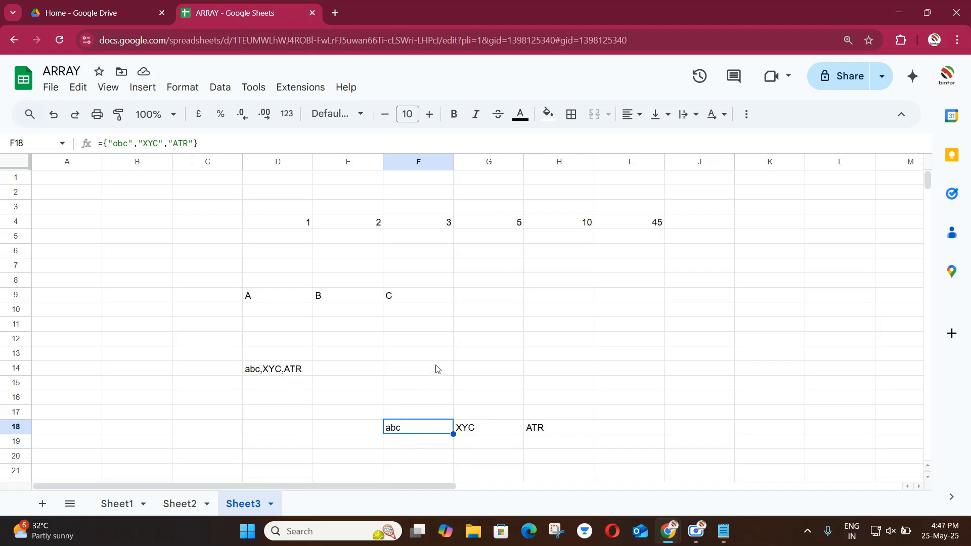
Step: Add a blank sheet after Sheet3 and set the font size of all its cells to 18
{"action": "left_click_drag", "start_coordinate": [307, 233], "coordinate": [617, 225]}
{"action": "left_click_drag", "start_coordinate": [256, 295], "coordinate": [377, 301]}
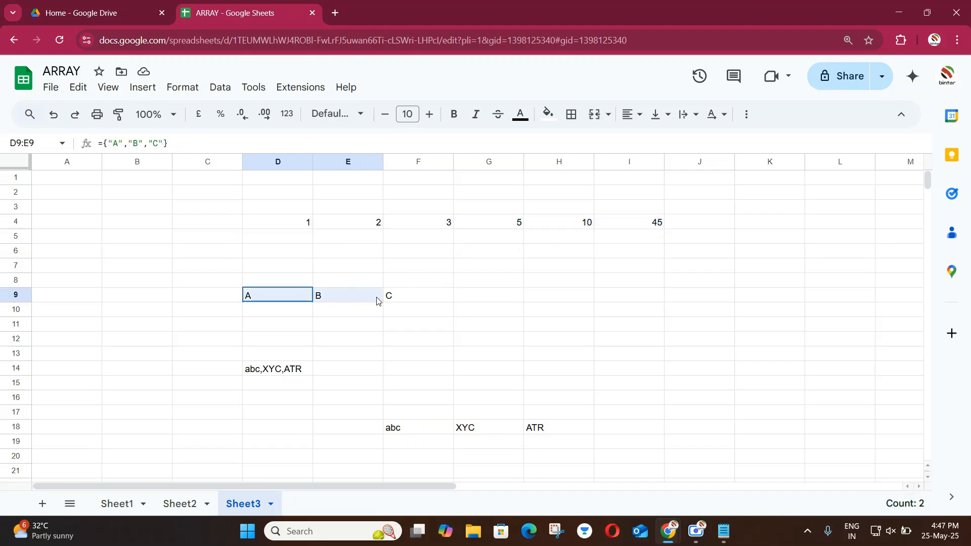
{"action": "left_click", "coordinate": [42, 503]}
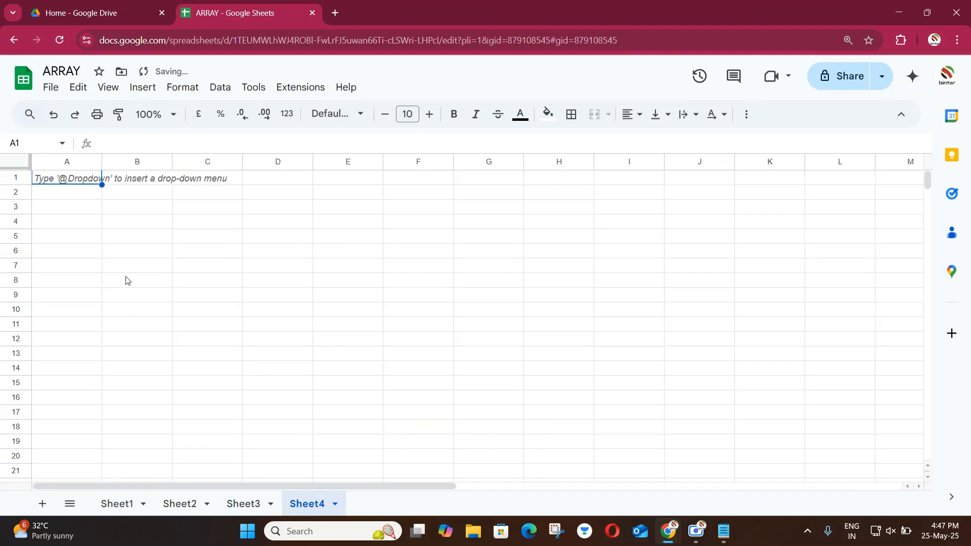
{"action": "left_click", "coordinate": [19, 161]}
{"action": "left_click", "coordinate": [411, 114]}
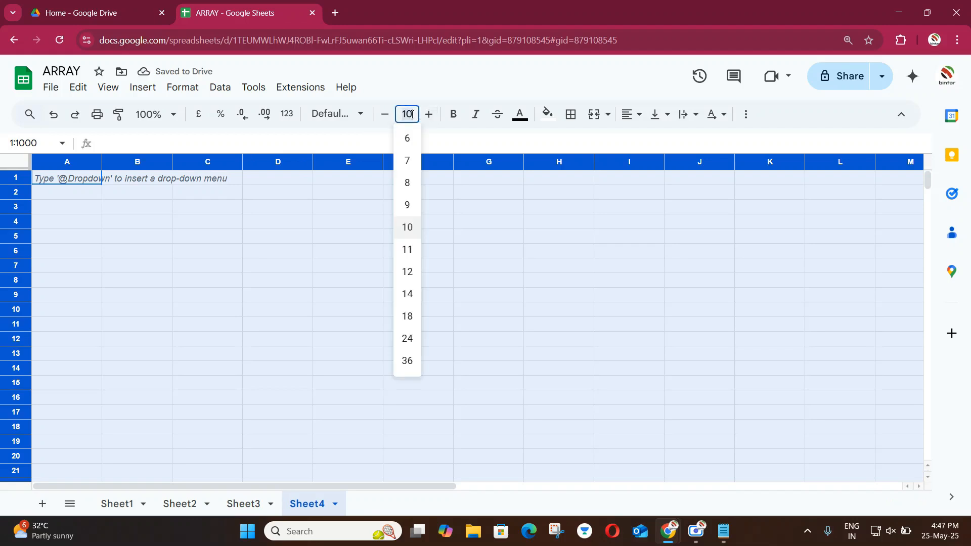
{"action": "left_click", "coordinate": [408, 318]}
Step: Begin a two-column array formula in cell D4 with the rows ={"A",1;"B",2
{"action": "left_click", "coordinate": [279, 221]}
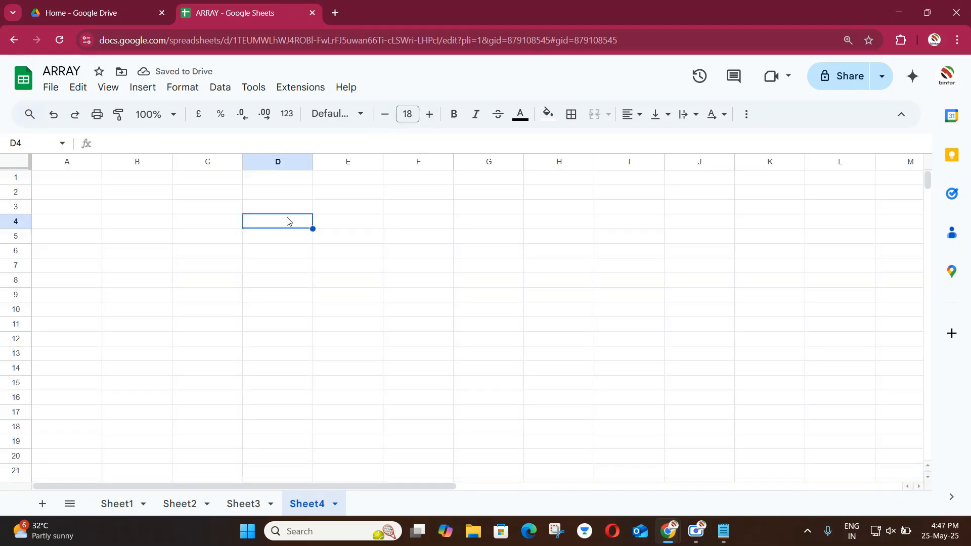
{"action": "type", "text": "="}
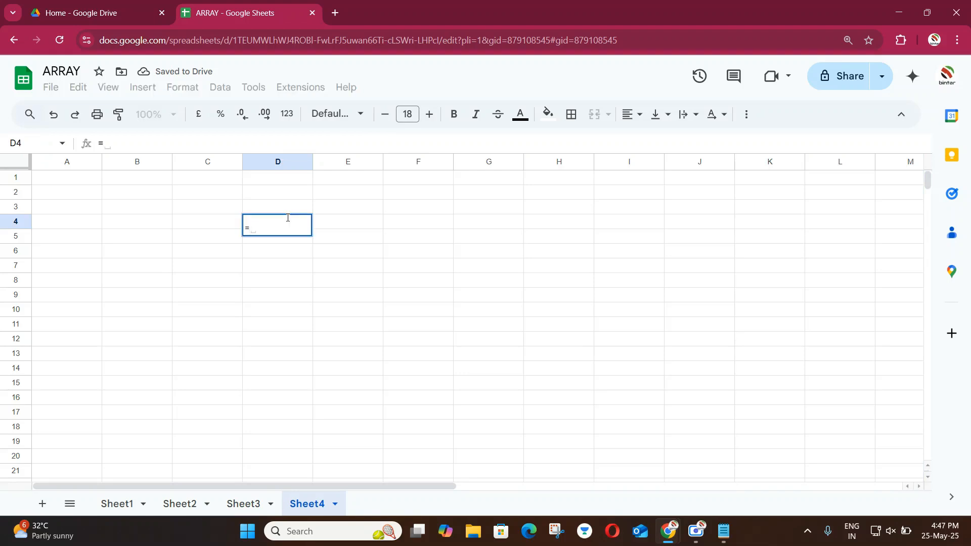
{"action": "type", "text": "{"}
{"action": "type", "text": "\""}
{"action": "key", "text": "BackSpace"}
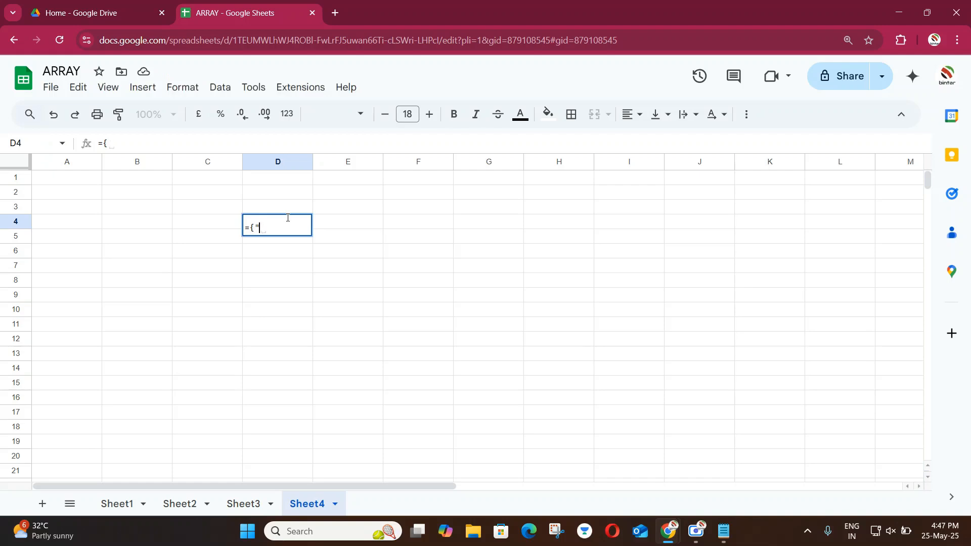
{"action": "type", "text": "\"a"}
{"action": "key", "text": "BackSpace"}
{"action": "type", "text": "A\","}
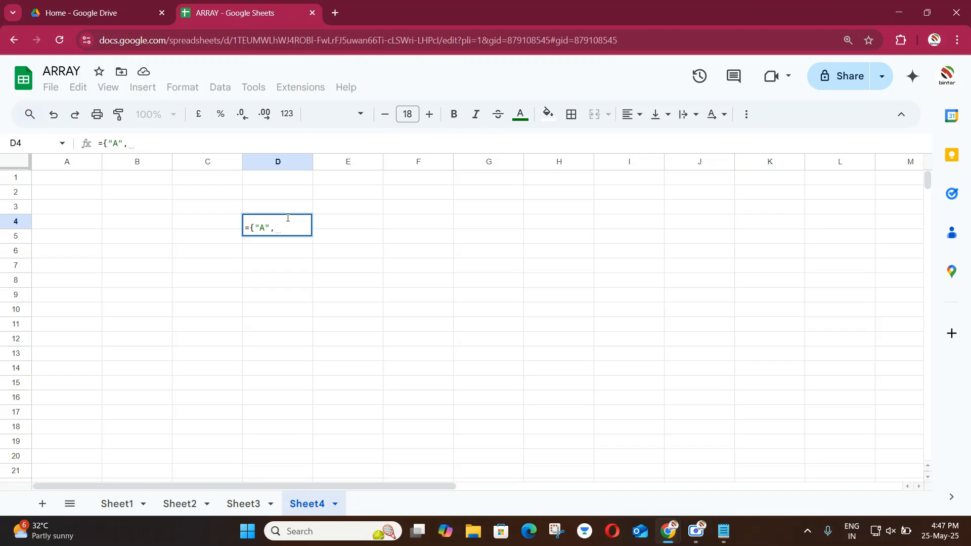
{"action": "type", "text": "1;"}
{"action": "type", "text": "\""}
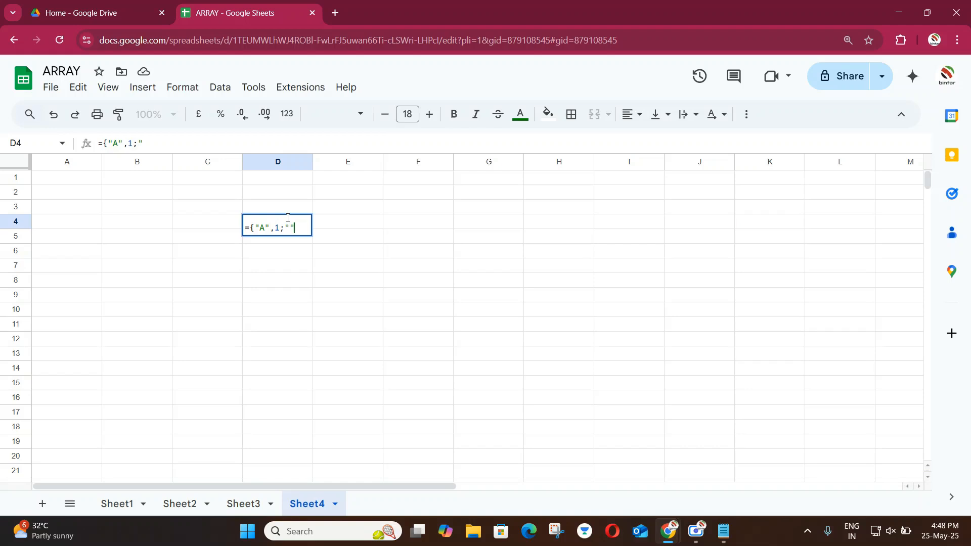
{"action": "type", "text": "B"}
{"action": "type", "text": ","}
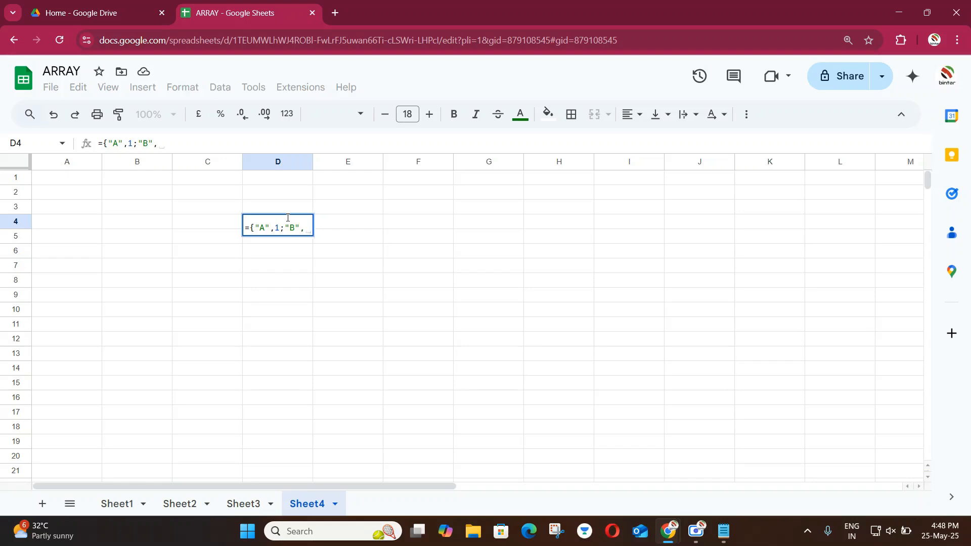
{"action": "type", "text": "2"}
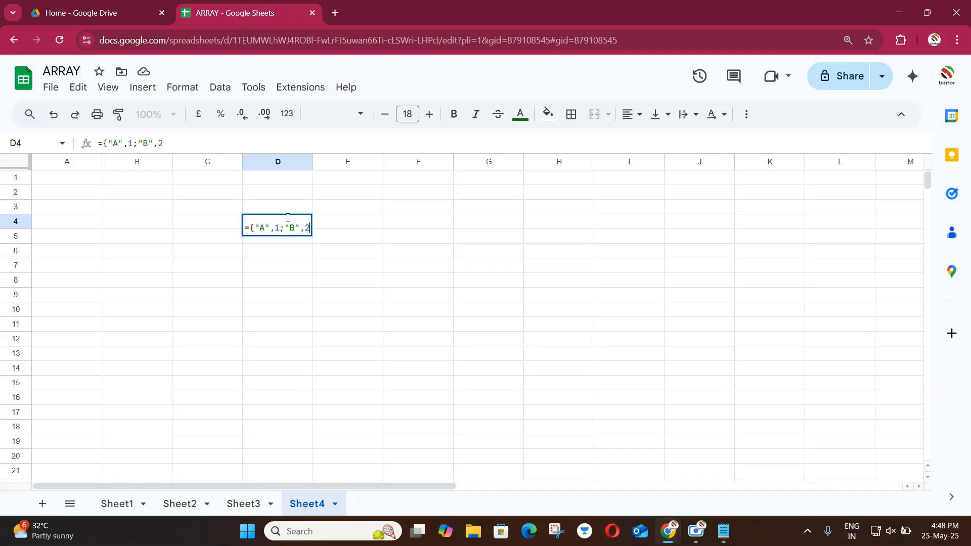
Step: Complete the D4 array formula with ;,"C",3;"D",4} and enter it
{"action": "type", "text": ";,"}
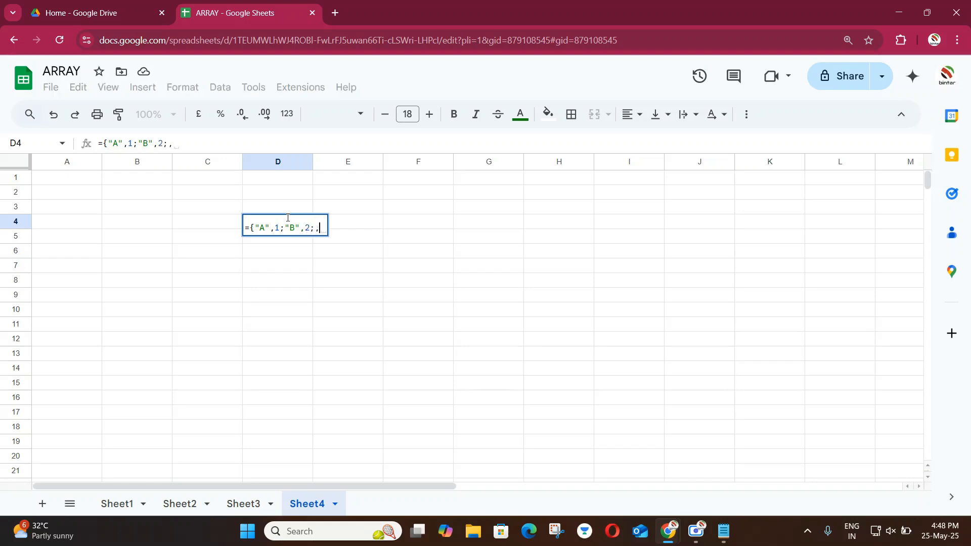
{"action": "type", "text": "\"\""}
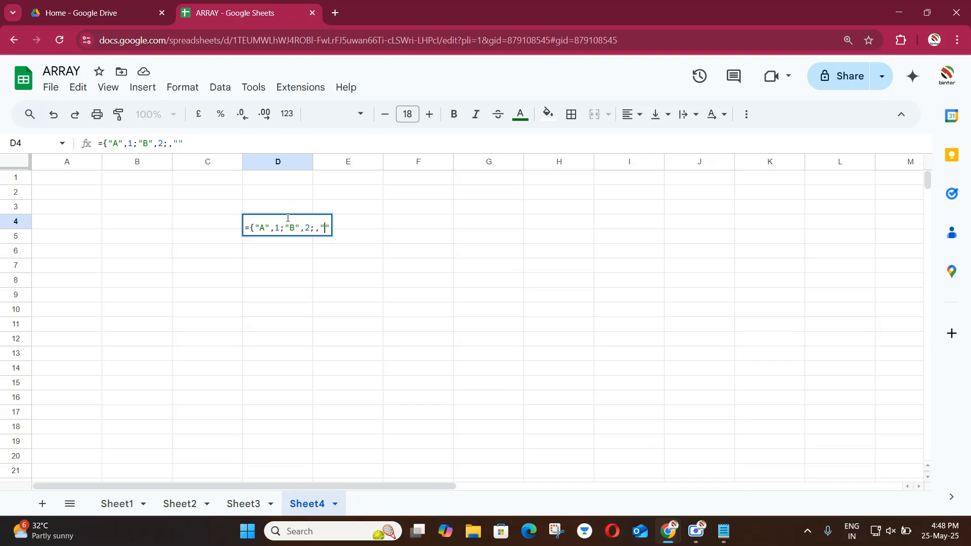
{"action": "type", "text": "C"}
{"action": "type", "text": ",3;"}
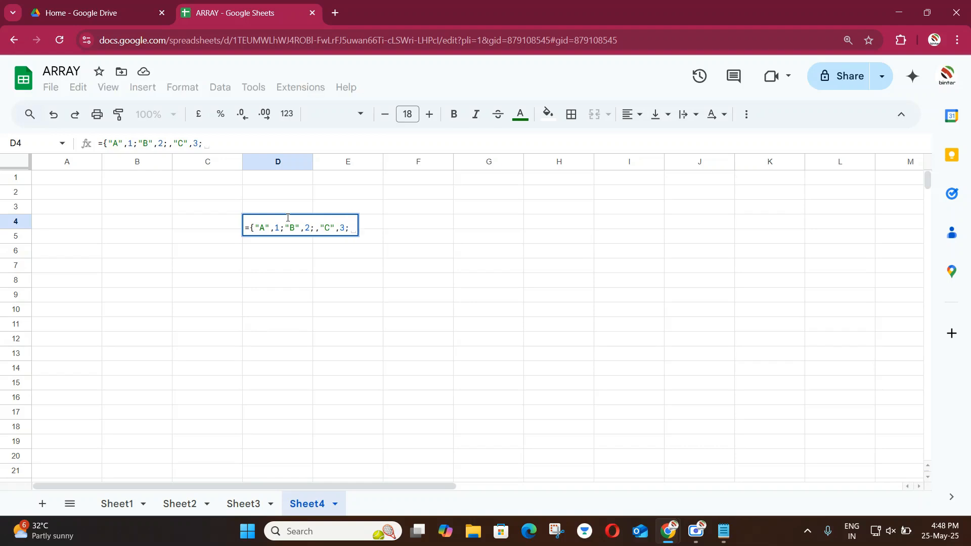
{"action": "type", "text": "\""}
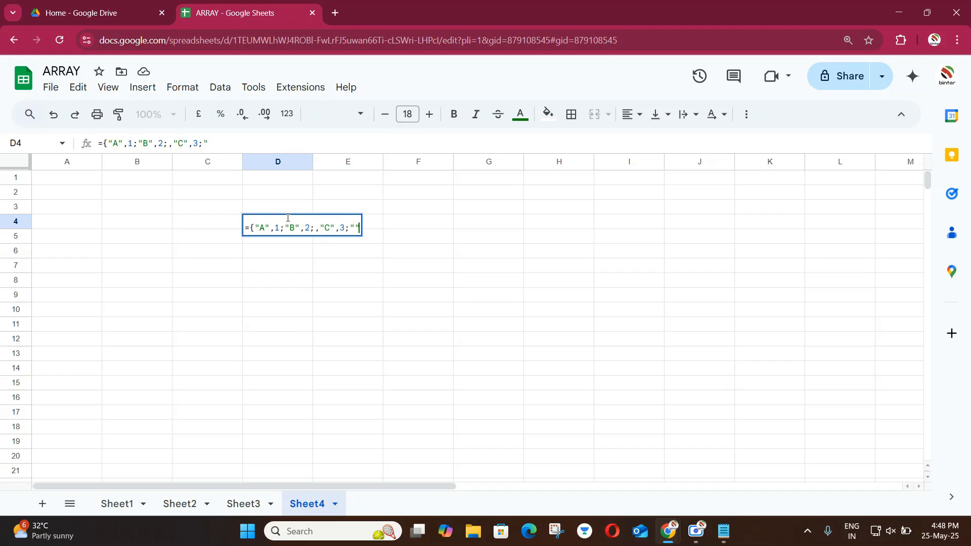
{"action": "type", "text": "D\",4}"}
{"action": "key", "text": "Return"}
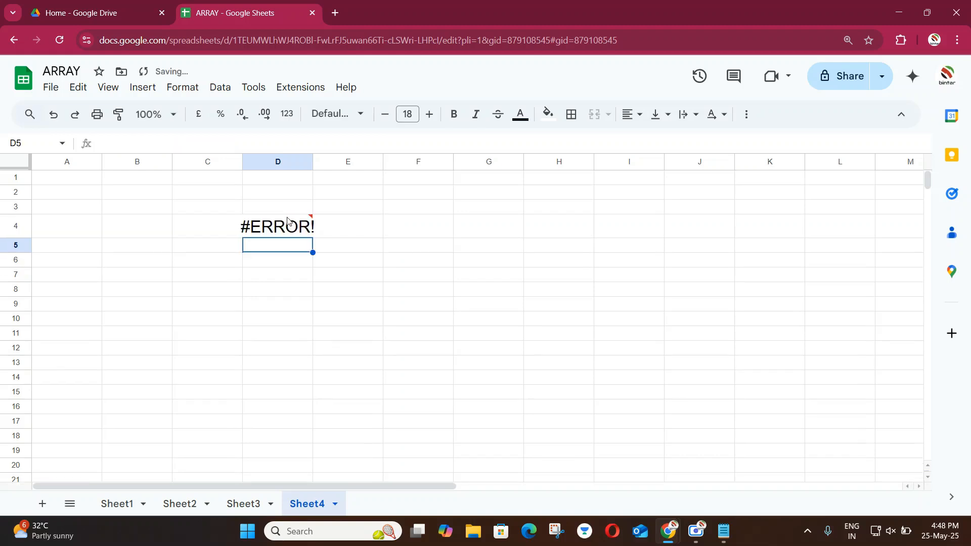
Step: Remove the extra comma before "C" so the D4 formula reads ={"A",1;"B",2;"C",3;"D",4}
{"action": "left_click", "coordinate": [291, 231]}
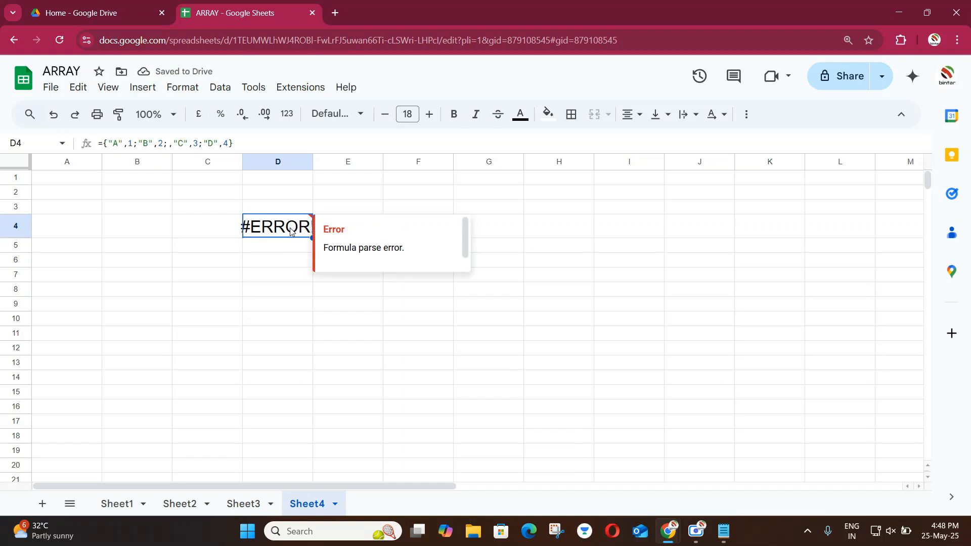
{"action": "left_click", "coordinate": [173, 143]}
{"action": "key", "text": "BackSpace"}
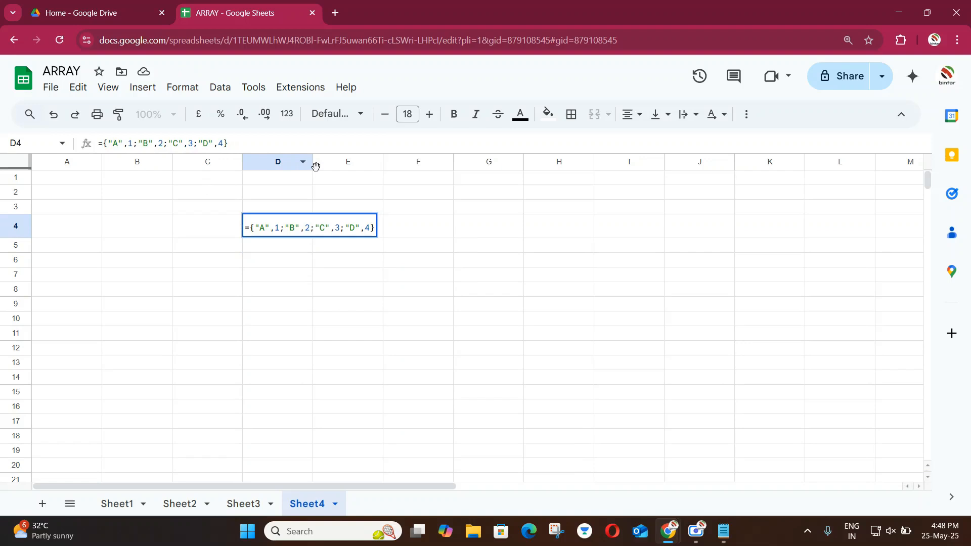
{"action": "key", "text": "Return"}
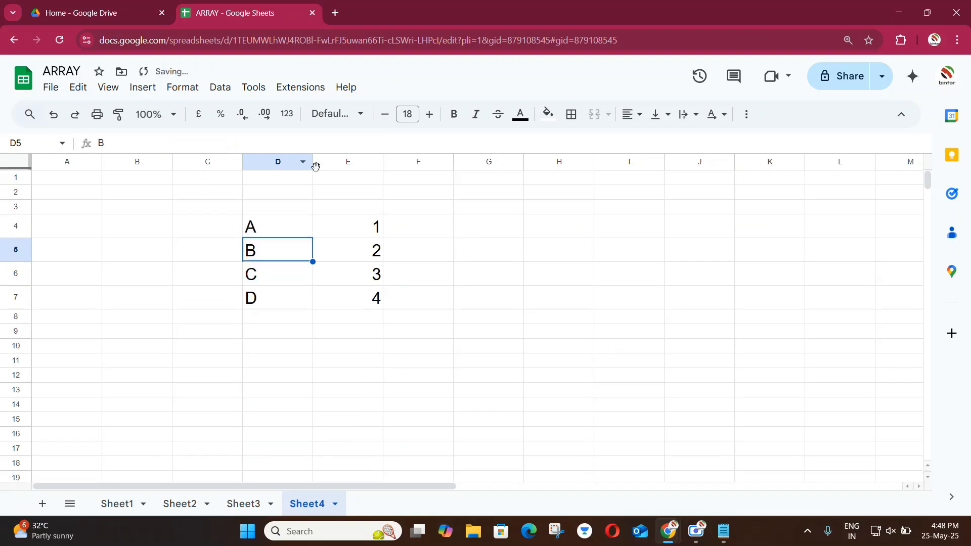
Step: Check the D4 array formula and examine how its letter and number pairs fill the rows of columns D and E
{"action": "left_click", "coordinate": [281, 231]}
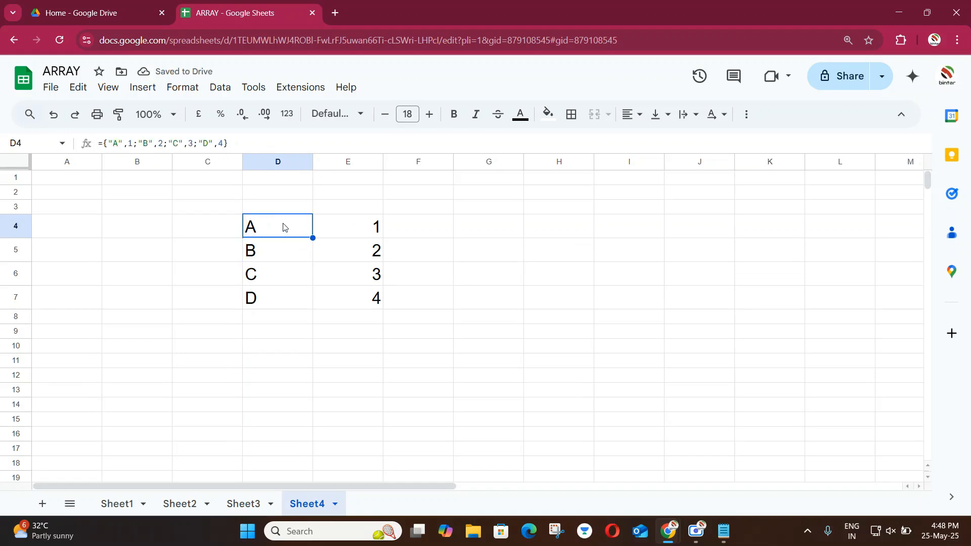
{"action": "left_click", "coordinate": [278, 298]}
{"action": "left_click", "coordinate": [269, 230]}
{"action": "left_click_drag", "start_coordinate": [268, 233], "coordinate": [358, 232]}
{"action": "left_click_drag", "start_coordinate": [260, 262], "coordinate": [362, 260]}
{"action": "left_click_drag", "start_coordinate": [268, 225], "coordinate": [390, 227]}
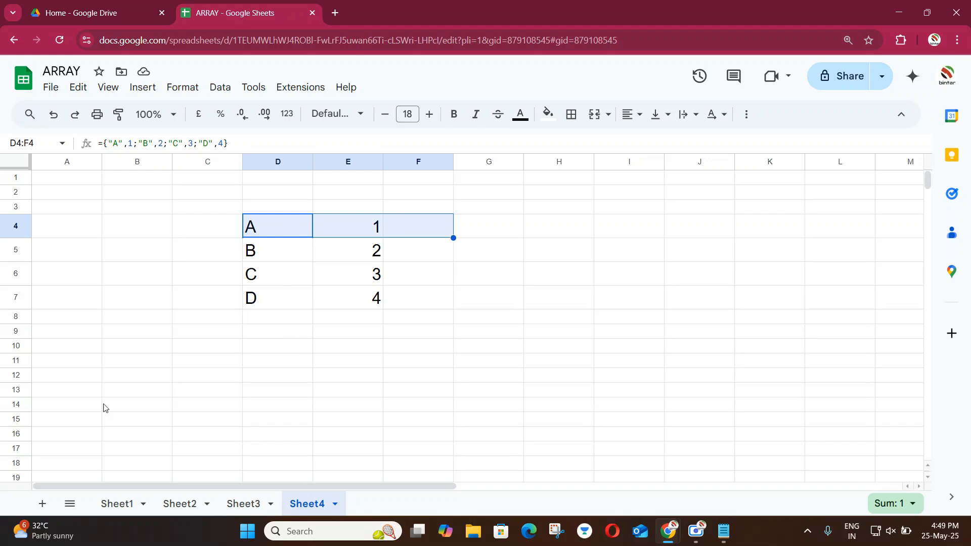
Step: On Sheet1, copy the full Table1 and Table2 columns, range A1:B4740
{"action": "left_click", "coordinate": [119, 508]}
{"action": "scroll", "coordinate": [276, 364], "scroll_direction": "up", "scroll_amount": 5}
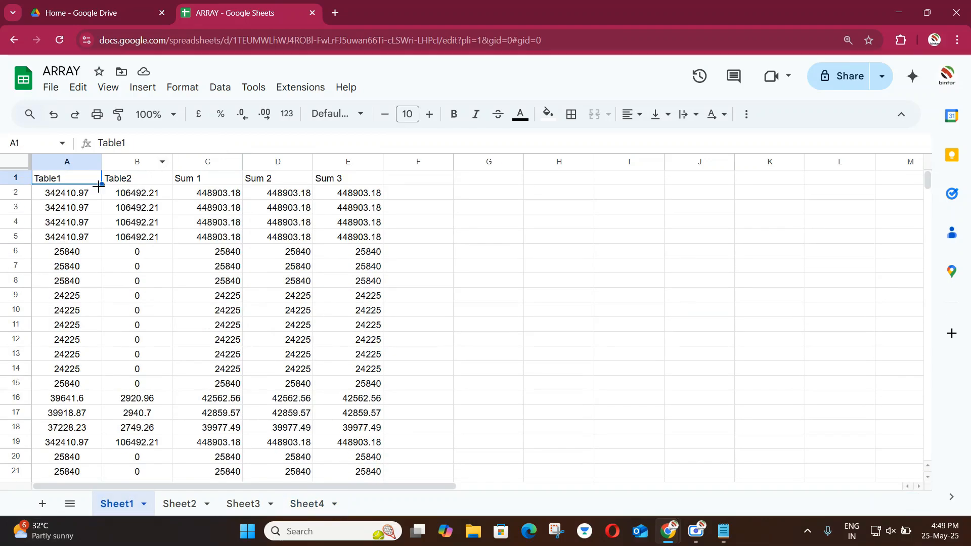
{"action": "left_click", "coordinate": [129, 219]}
{"action": "left_click_drag", "start_coordinate": [60, 184], "coordinate": [128, 181]}
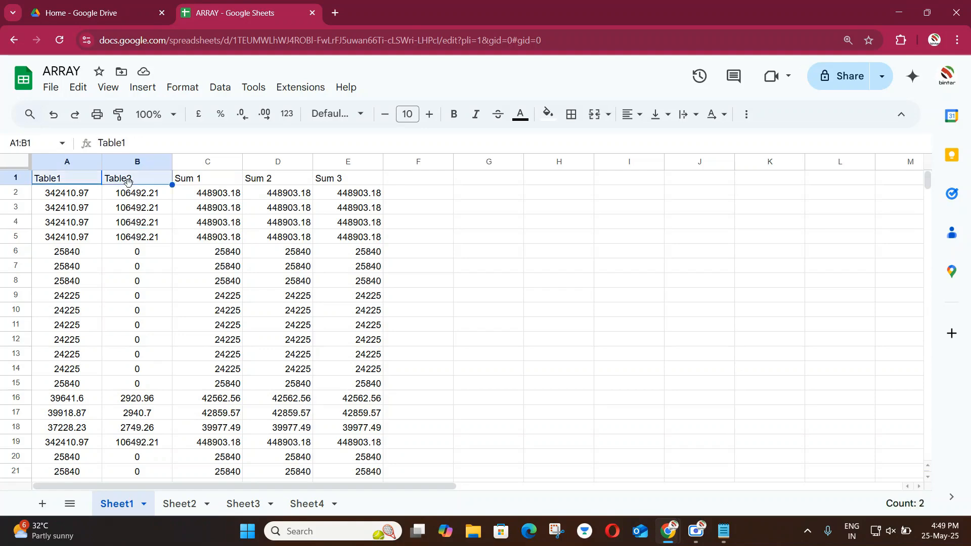
{"action": "key", "text": "ctrl+shift+Down"}
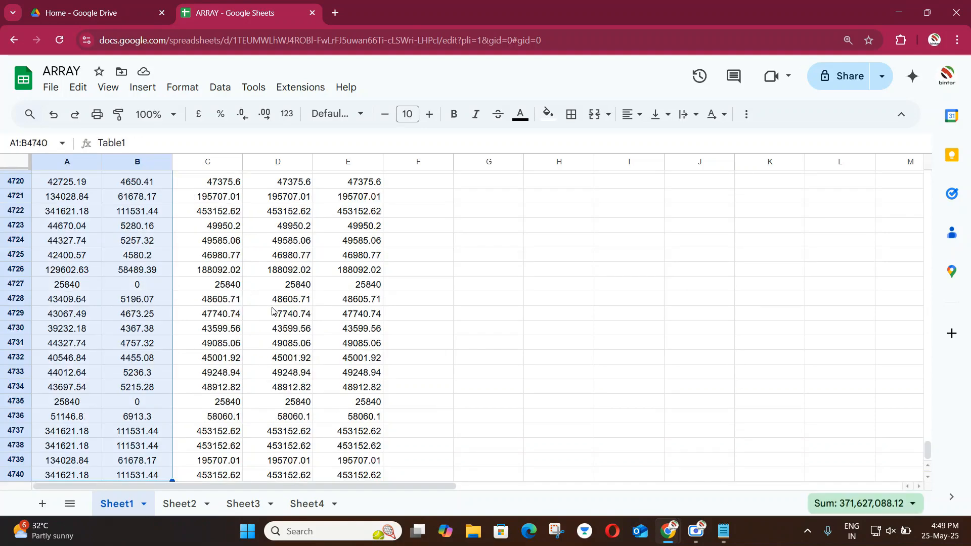
{"action": "key", "text": "ctrl+c"}
Step: Add blank sheets after Sheet1 and after Sheet4, and paste the copied columns at A1 of the last one
{"action": "left_click", "coordinate": [45, 504]}
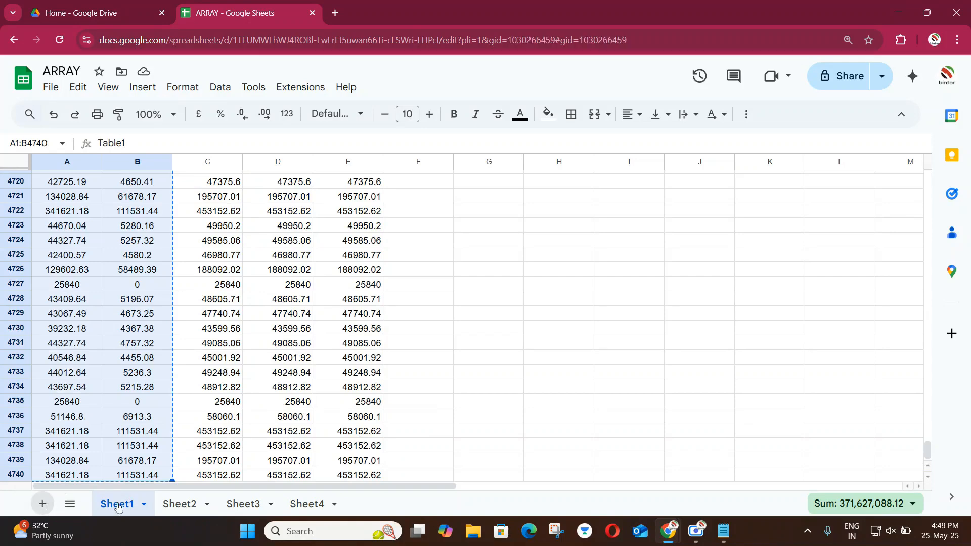
{"action": "left_click", "coordinate": [372, 504]}
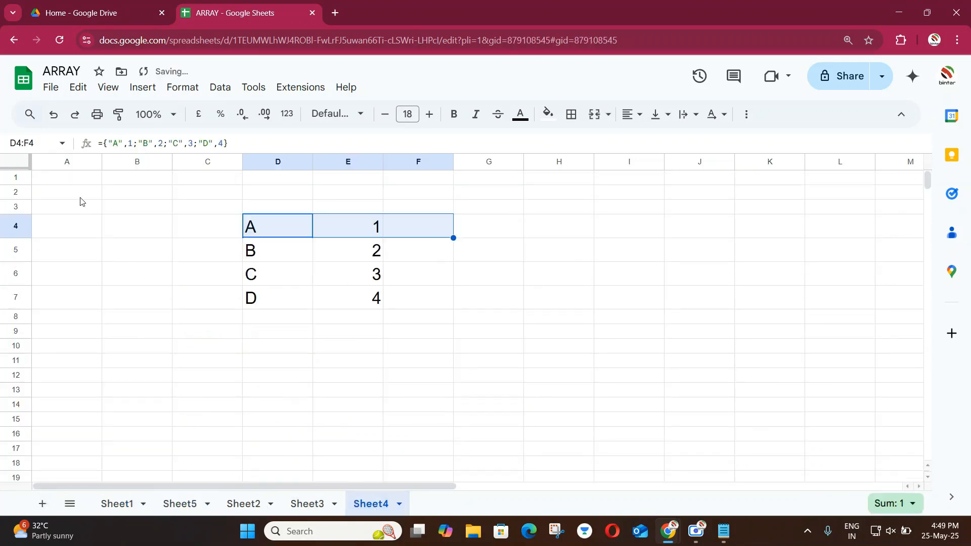
{"action": "left_click", "coordinate": [44, 504]}
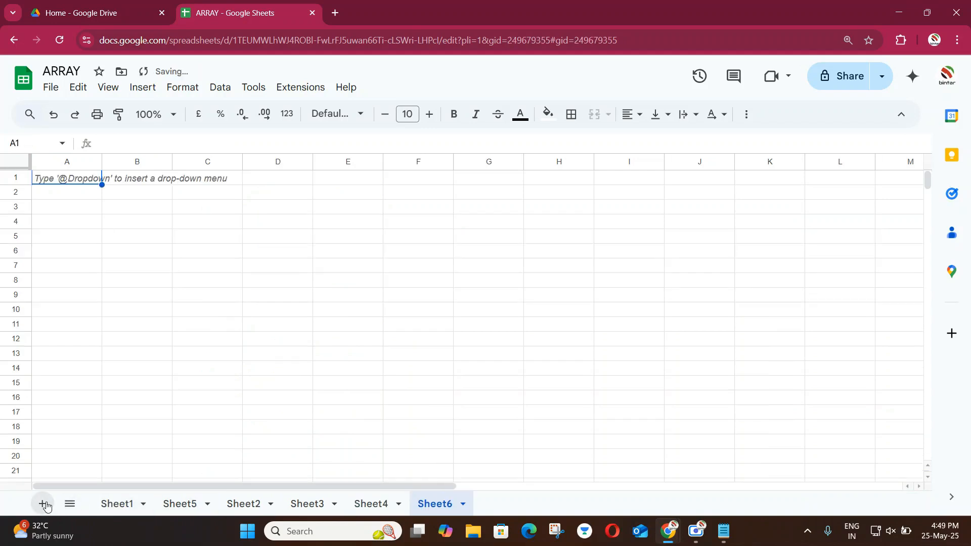
{"action": "left_click", "coordinate": [79, 181]}
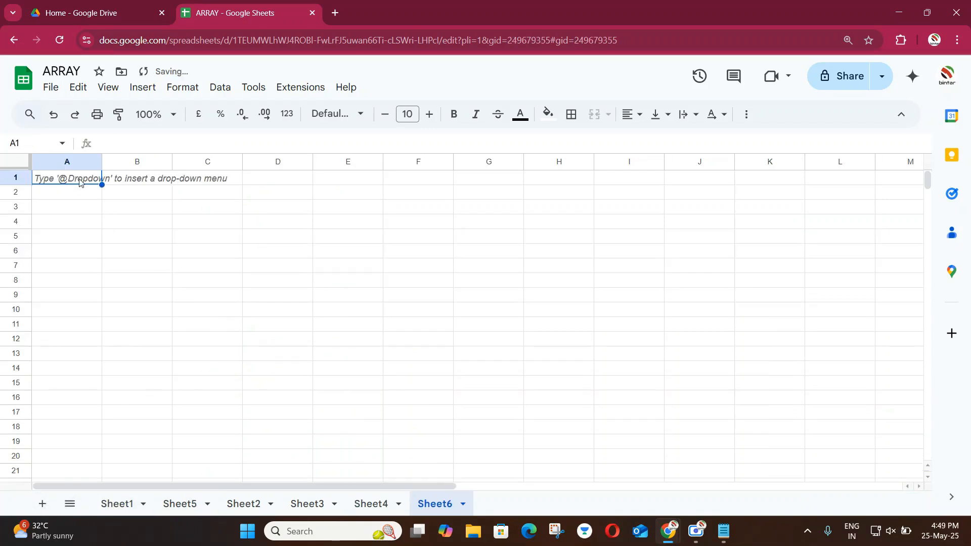
{"action": "key", "text": "ctrl+v"}
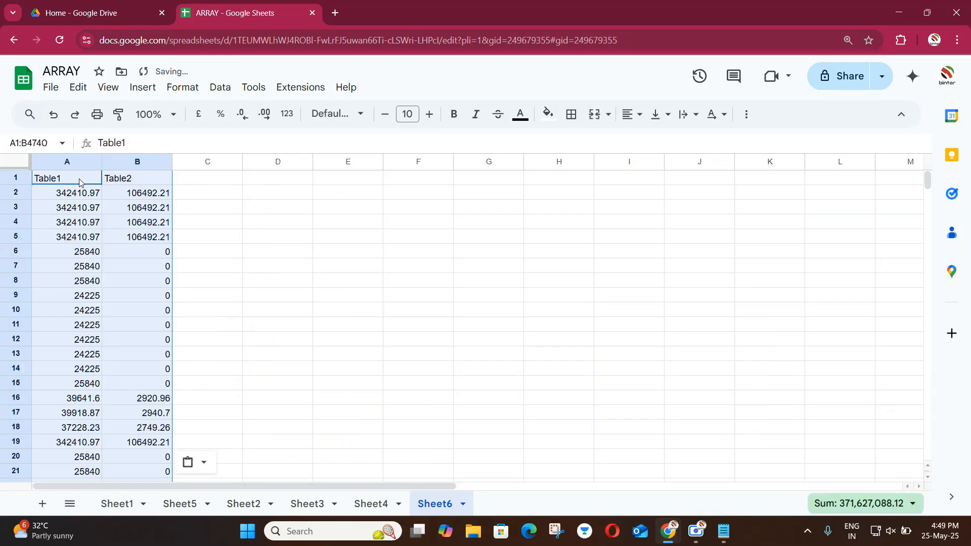
Step: Enter the header SUM in cell C1 beside the Table2 column
{"action": "left_click", "coordinate": [258, 232]}
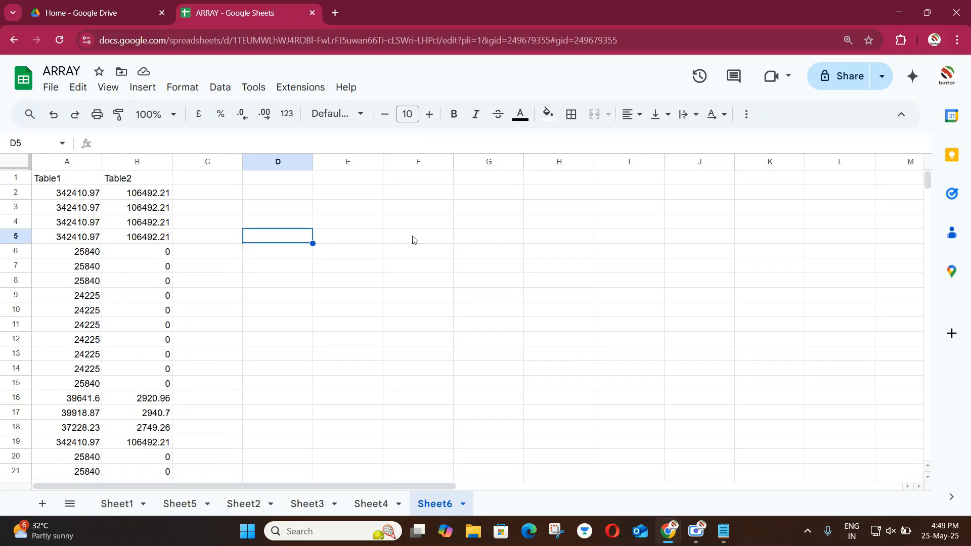
{"action": "left_click", "coordinate": [204, 181]}
{"action": "left_click", "coordinate": [61, 197]}
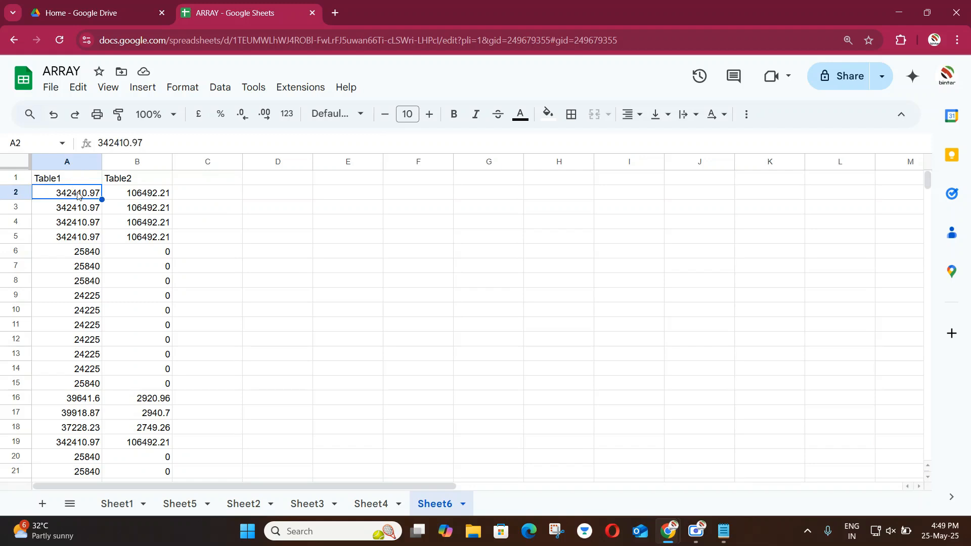
{"action": "left_click", "coordinate": [215, 181]}
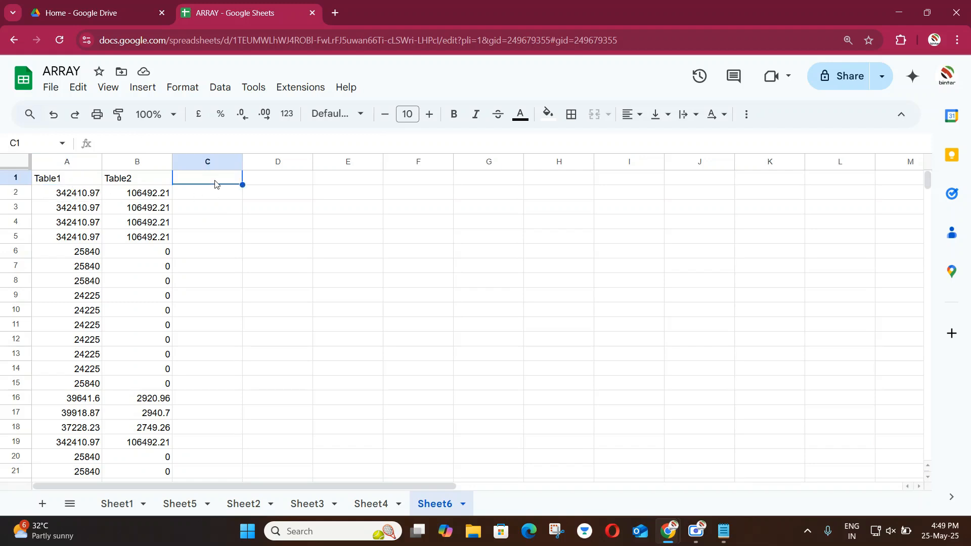
{"action": "type", "text": "sUM"}
{"action": "key", "text": "BackSpace"}
{"action": "key", "text": "BackSpace"}
{"action": "key", "text": "BackSpace"}
{"action": "type", "text": "su"}
{"action": "key", "text": "BackSpace"}
{"action": "key", "text": "BackSpace"}
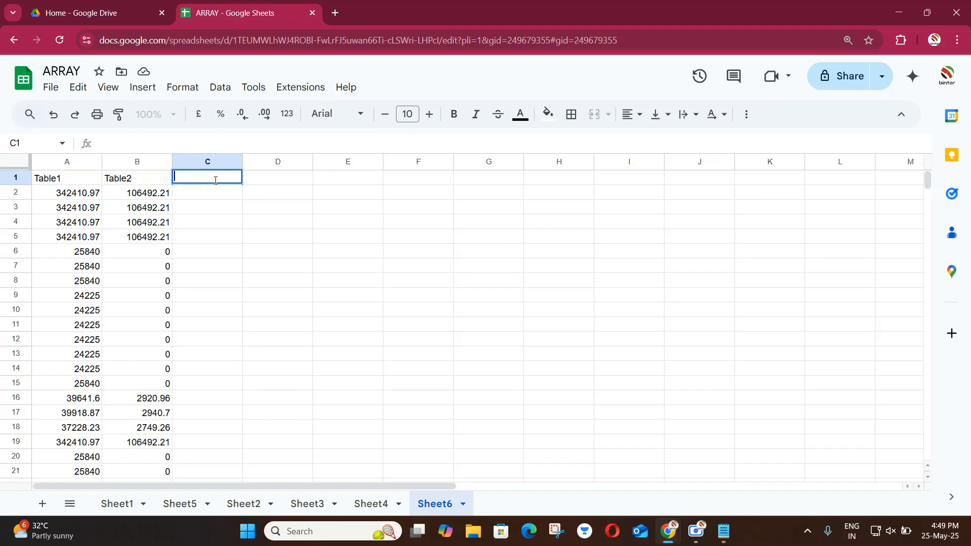
{"action": "type", "text": "S"}
{"action": "key", "text": "BackSpace"}
{"action": "type", "text": "M"}
{"action": "key", "text": "Return"}
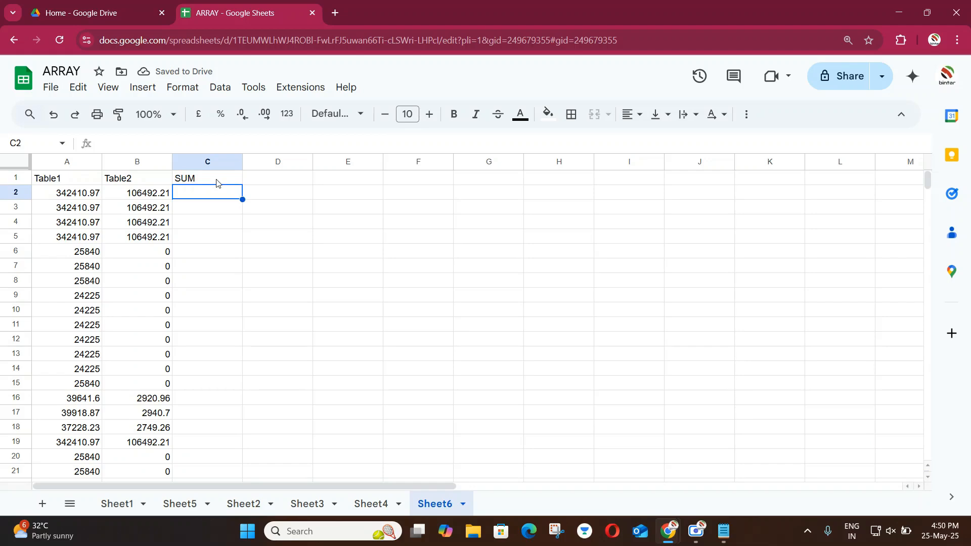
Step: Enter the formula =A2+B2 in cell C2 and accept the suggested auto-fill for the rest of the SUM column
{"action": "type", "text": "="}
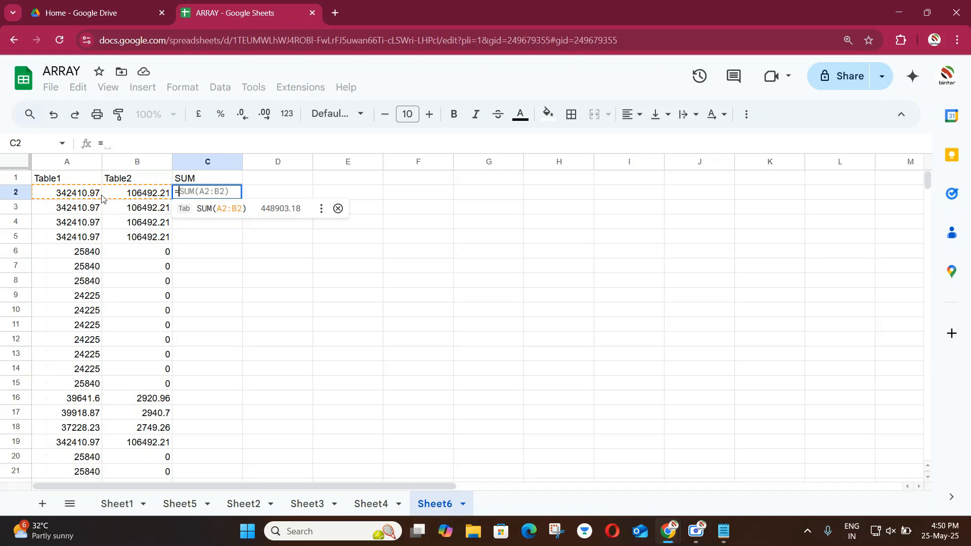
{"action": "left_click", "coordinate": [69, 197]}
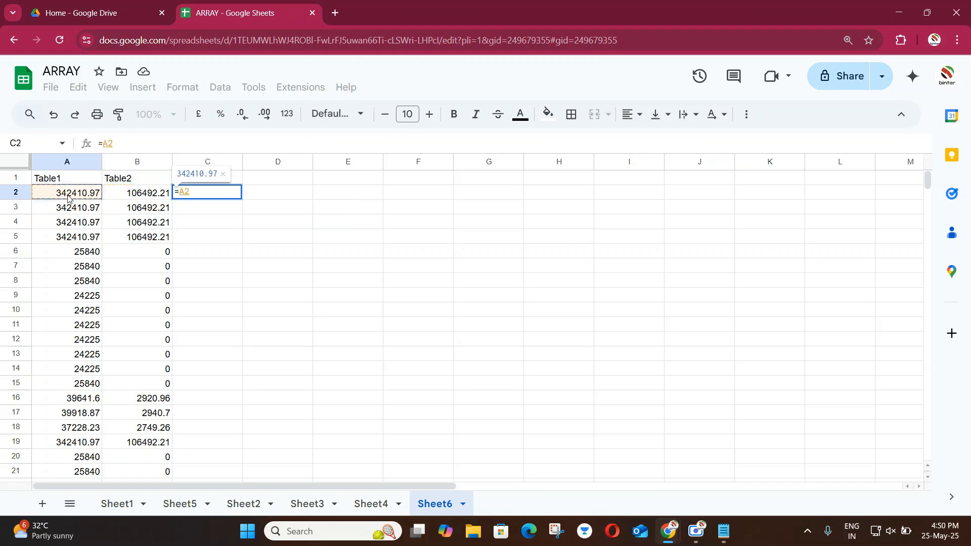
{"action": "type", "text": "+"}
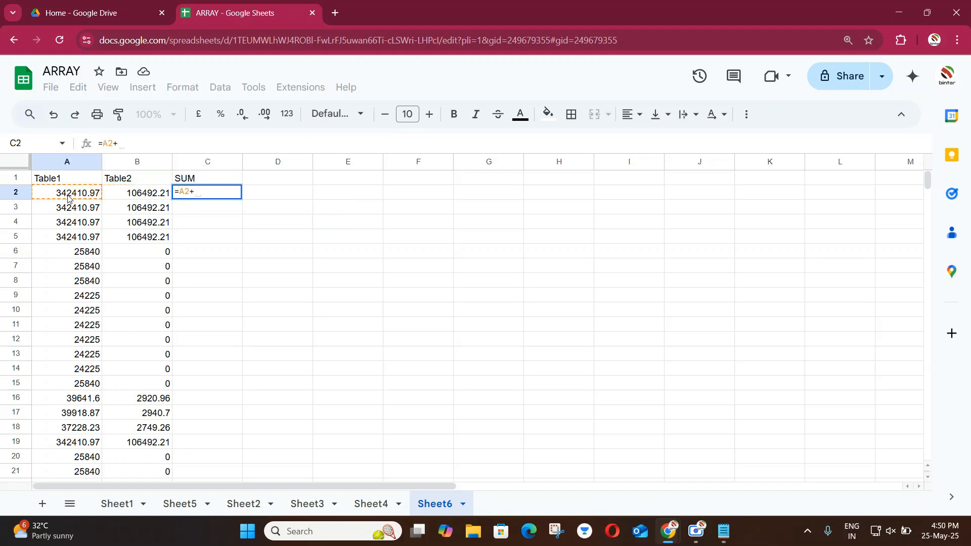
{"action": "left_click", "coordinate": [140, 200]}
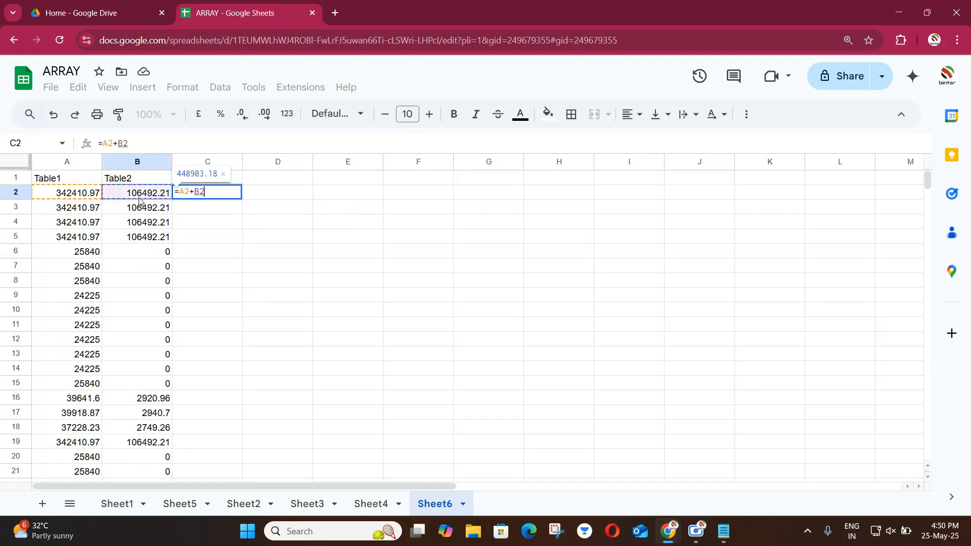
{"action": "key", "text": "Return"}
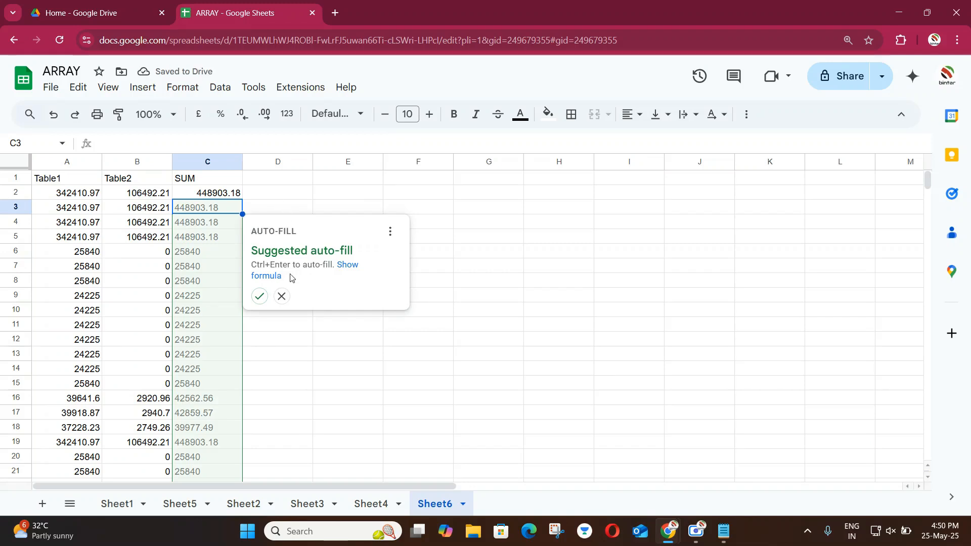
{"action": "left_click", "coordinate": [261, 299]}
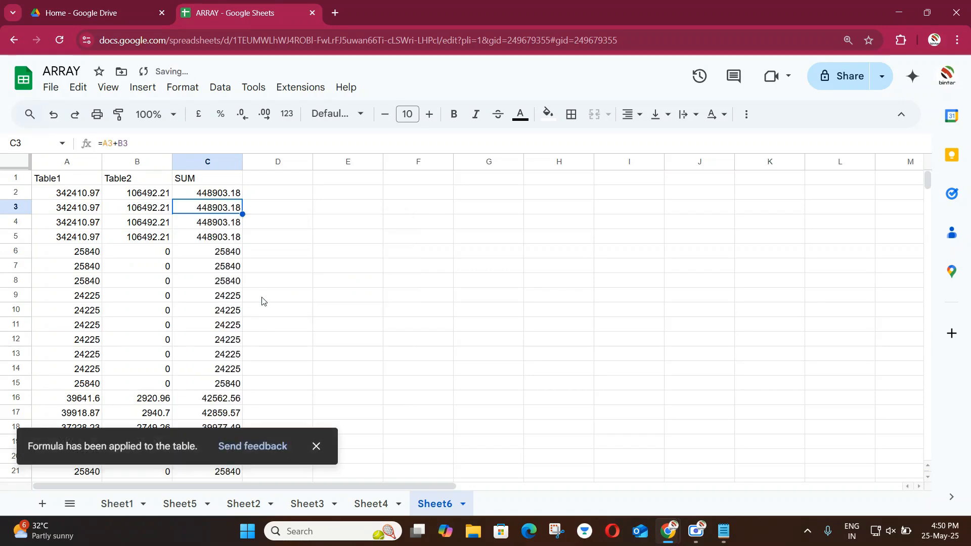
{"action": "left_click", "coordinate": [316, 446]}
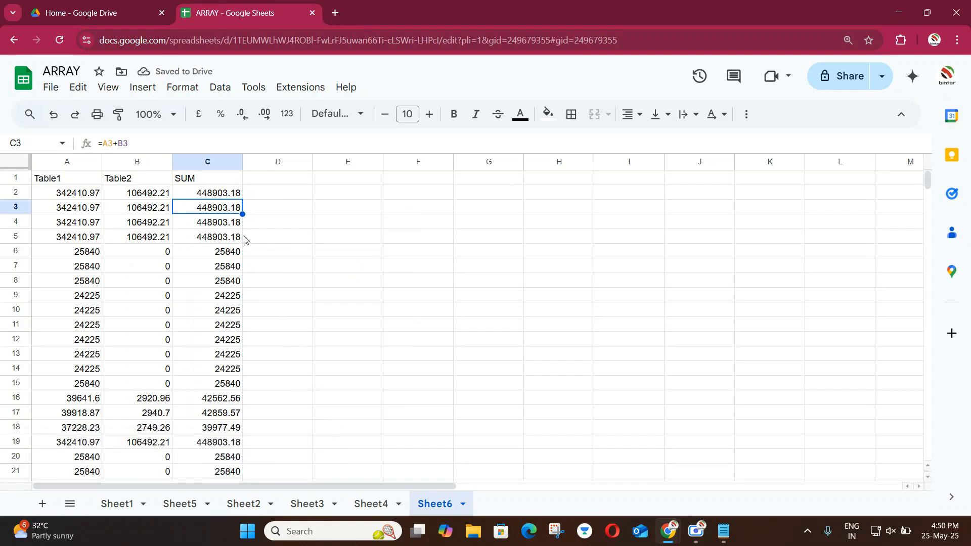
Step: Extend the header in cell C1 to SUM Method 1 and narrow column C slightly
{"action": "double_click", "coordinate": [218, 180]}
{"action": "type", "text": "Met"}
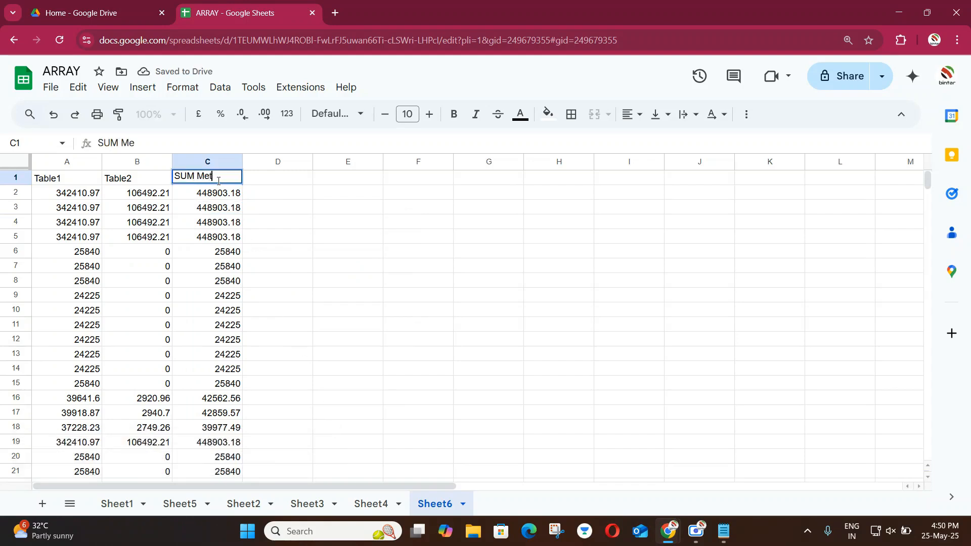
{"action": "type", "text": "hod 1"}
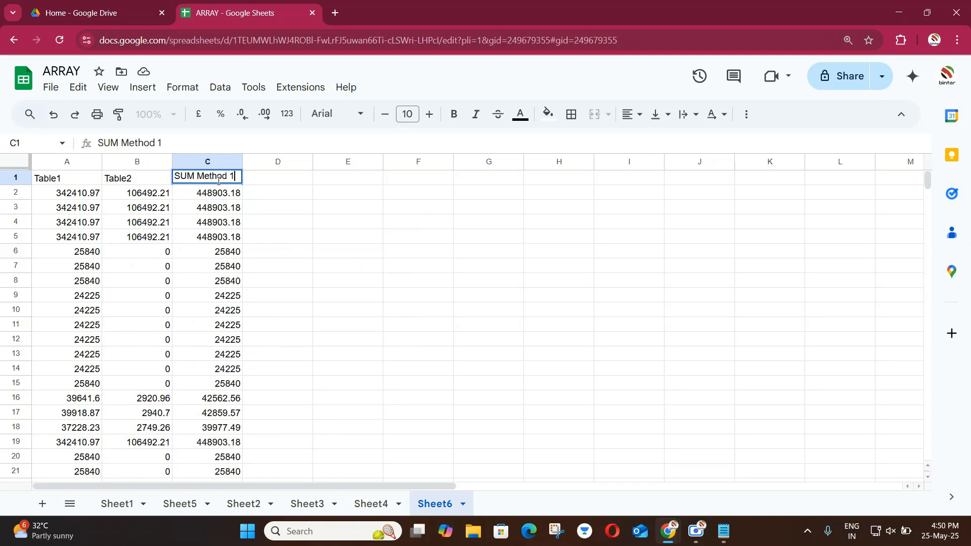
{"action": "left_click", "coordinate": [297, 234]}
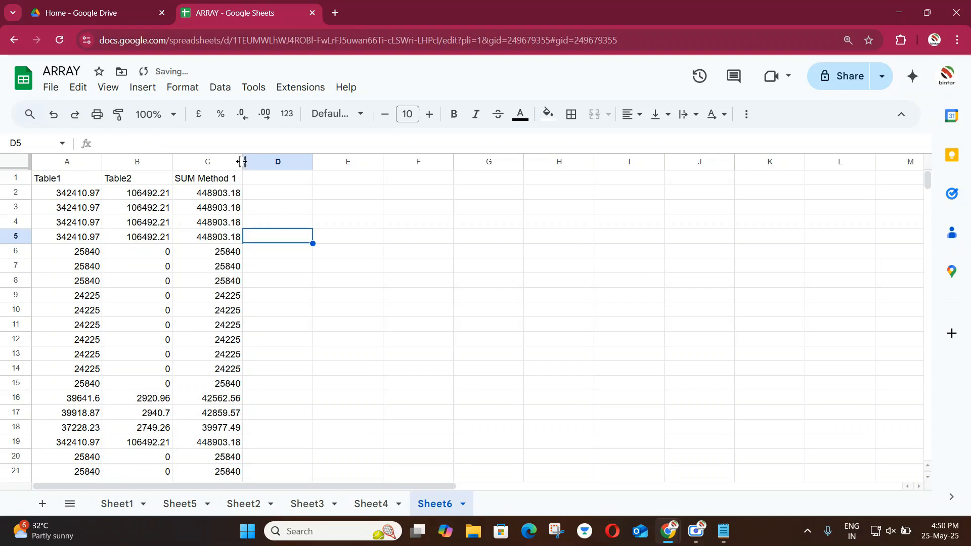
{"action": "left_click_drag", "start_coordinate": [244, 161], "coordinate": [241, 161]}
Step: Enter the header SUM Method 2 in cell D1
{"action": "left_click", "coordinate": [273, 182]}
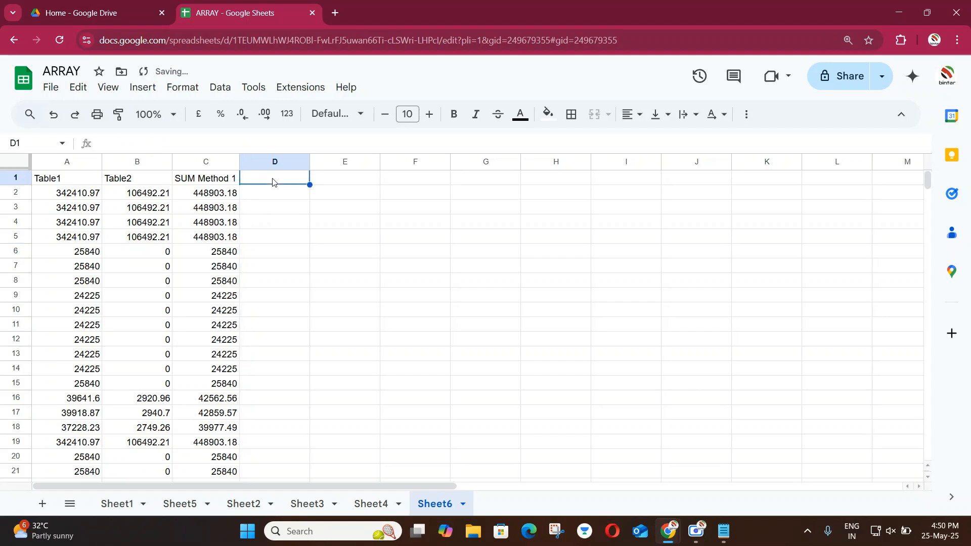
{"action": "type", "text": "SUM Met"}
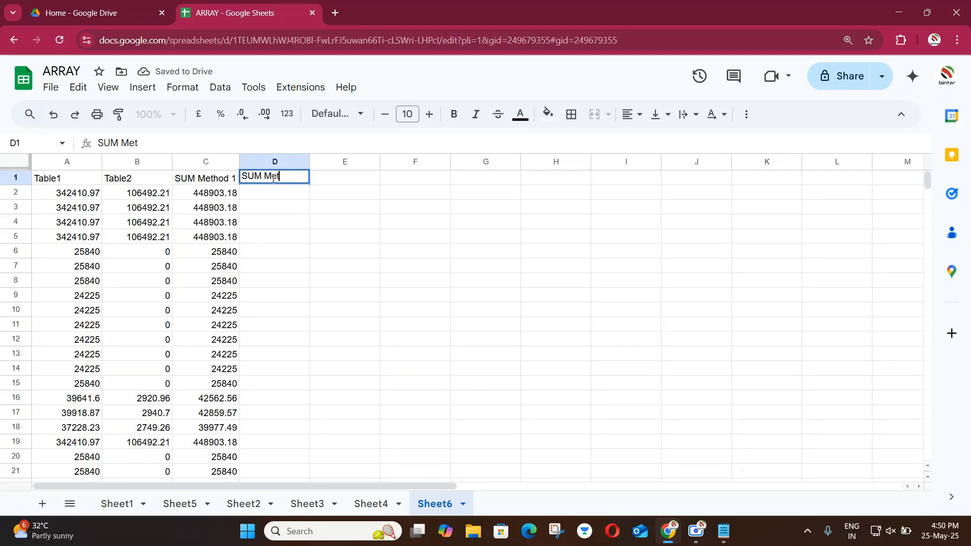
{"action": "type", "text": "hod 2"}
{"action": "key", "text": "Return"}
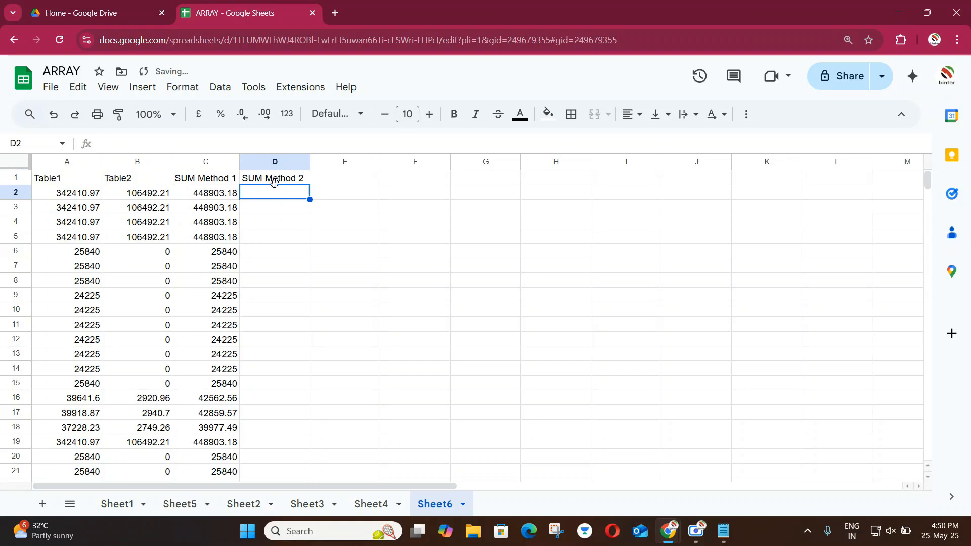
Step: Enter =SUM(A2:B2) in cell D2 and accept the suggested auto-fill for the rest of the SUM Method 2 column
{"action": "type", "text": "=SUM"}
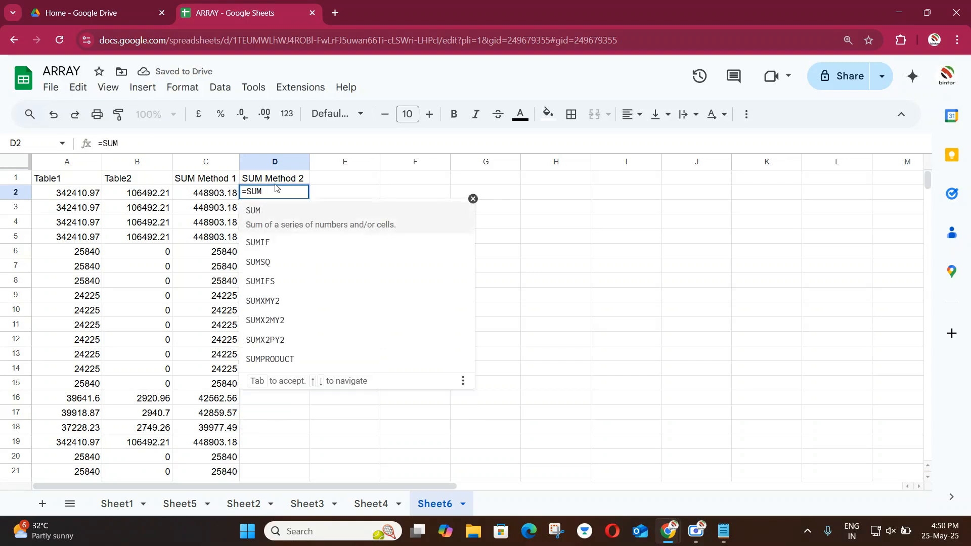
{"action": "type", "text": "("}
{"action": "left_click_drag", "start_coordinate": [75, 197], "coordinate": [127, 197]}
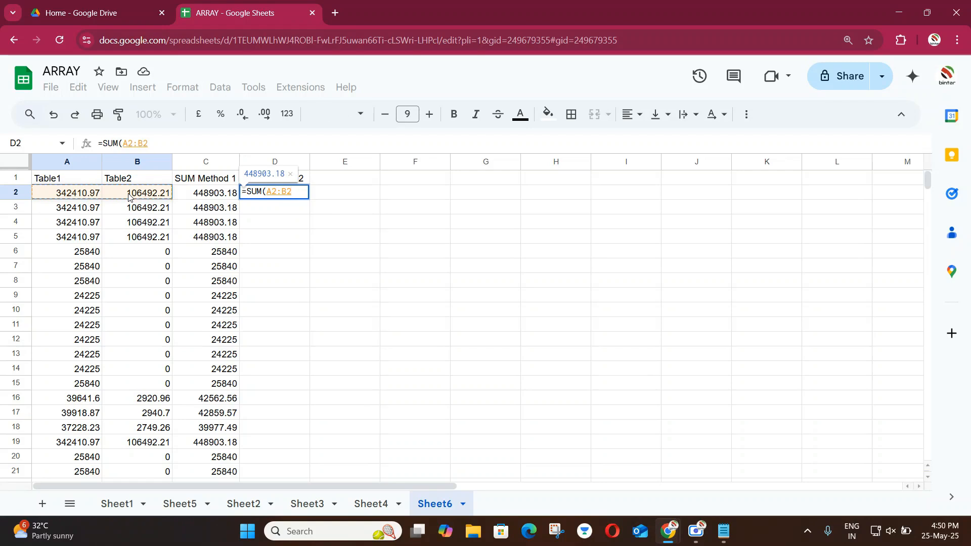
{"action": "type", "text": ")"}
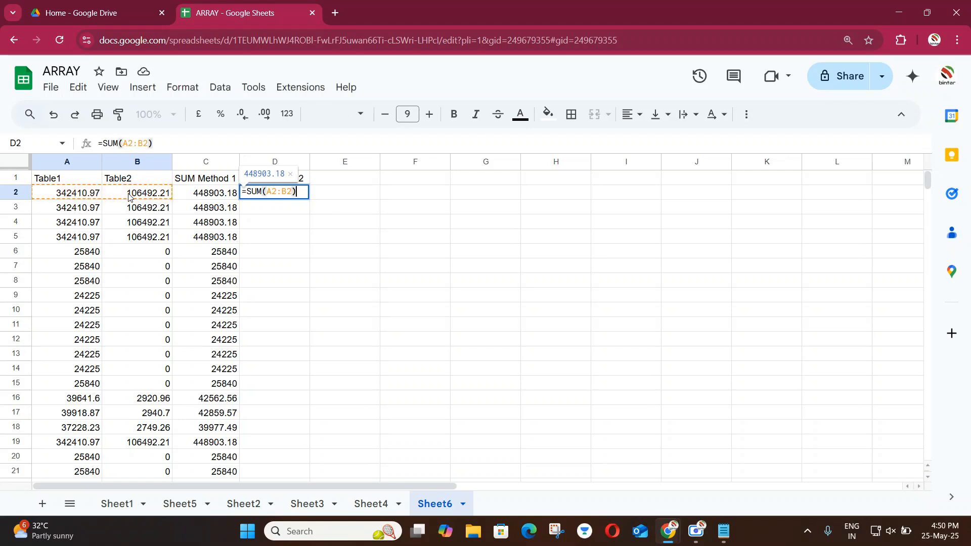
{"action": "key", "text": "Return"}
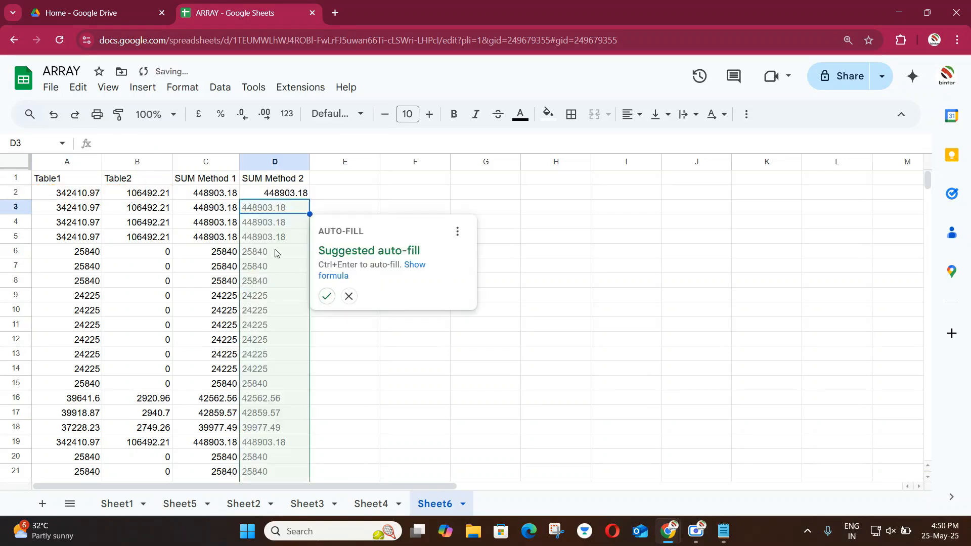
{"action": "left_click", "coordinate": [327, 298]}
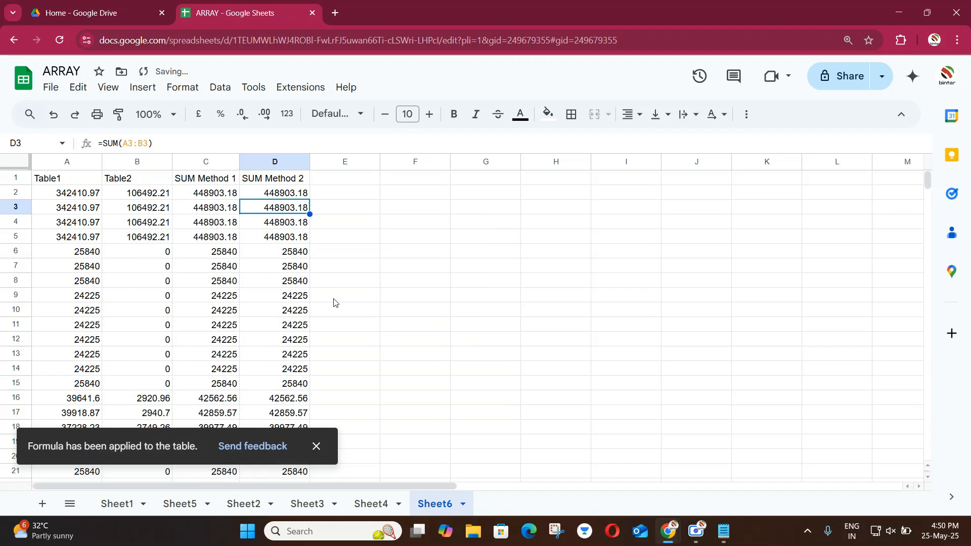
Step: Add the header SUM Method 3 in cell E1
{"action": "left_click", "coordinate": [349, 181]}
{"action": "type", "text": "SUM "}
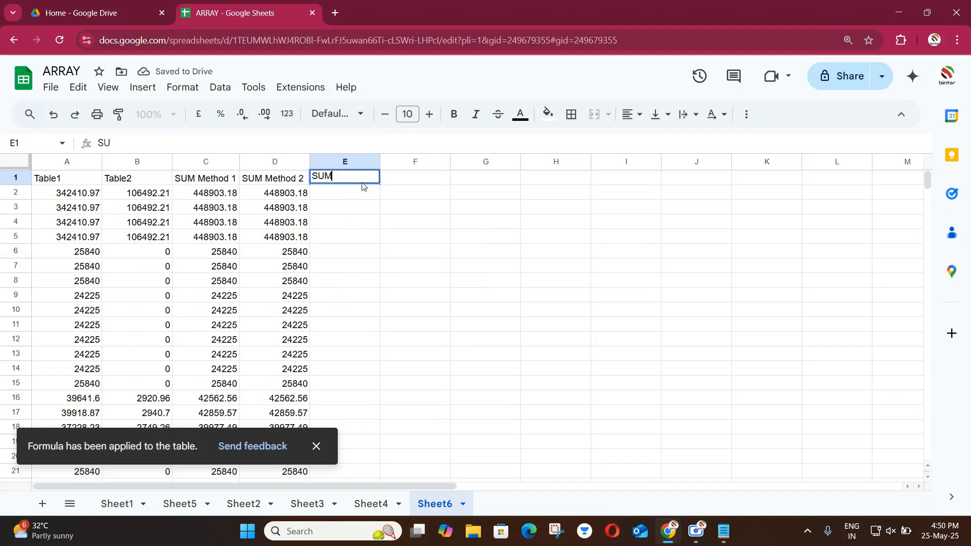
{"action": "type", "text": "Method"}
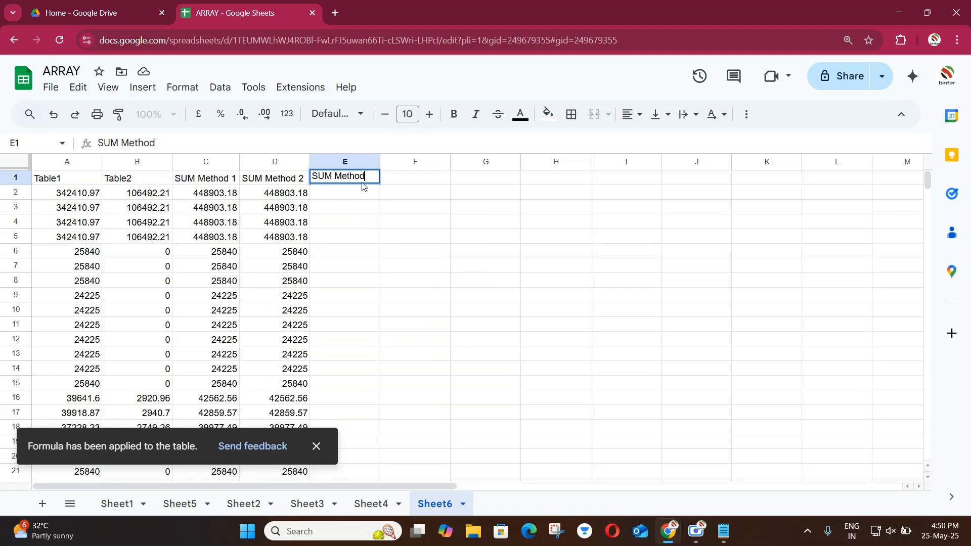
{"action": "type", "text": " 3"}
{"action": "key", "text": "Tab"}
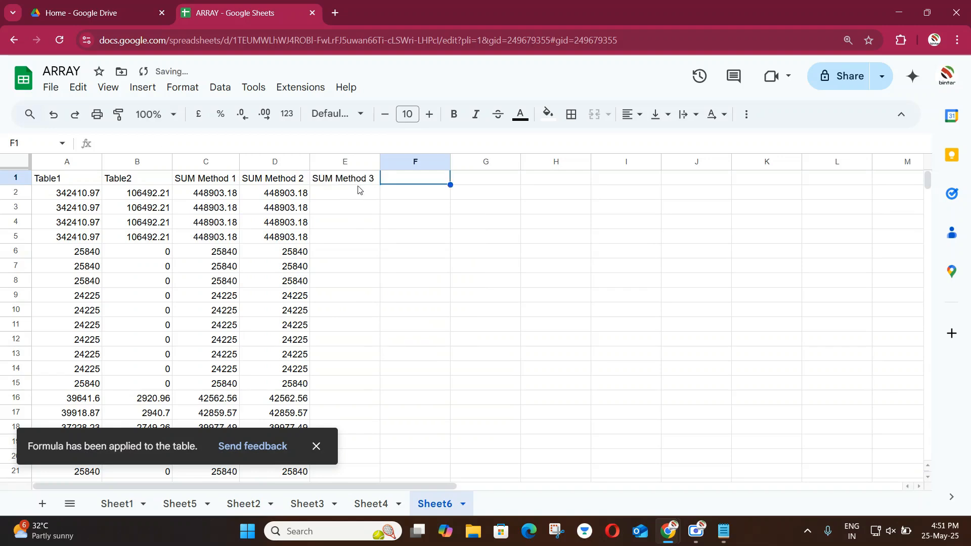
Step: Enter =SUM(A2,B2) in cell E2 and accept the suggested auto-fill for the rest of the SUM Method 3 column
{"action": "left_click", "coordinate": [354, 197]}
{"action": "type", "text": "=S"}
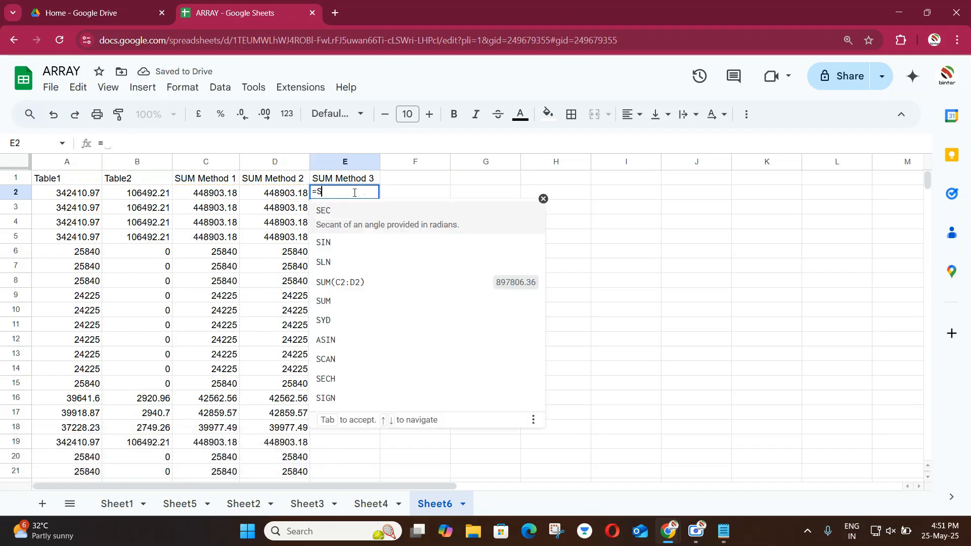
{"action": "type", "text": "UM("}
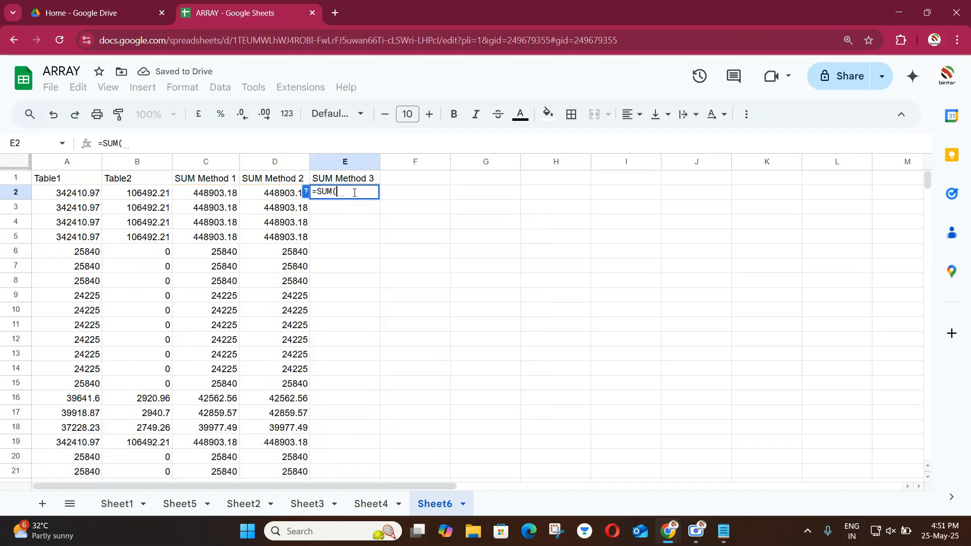
{"action": "left_click", "coordinate": [84, 197]}
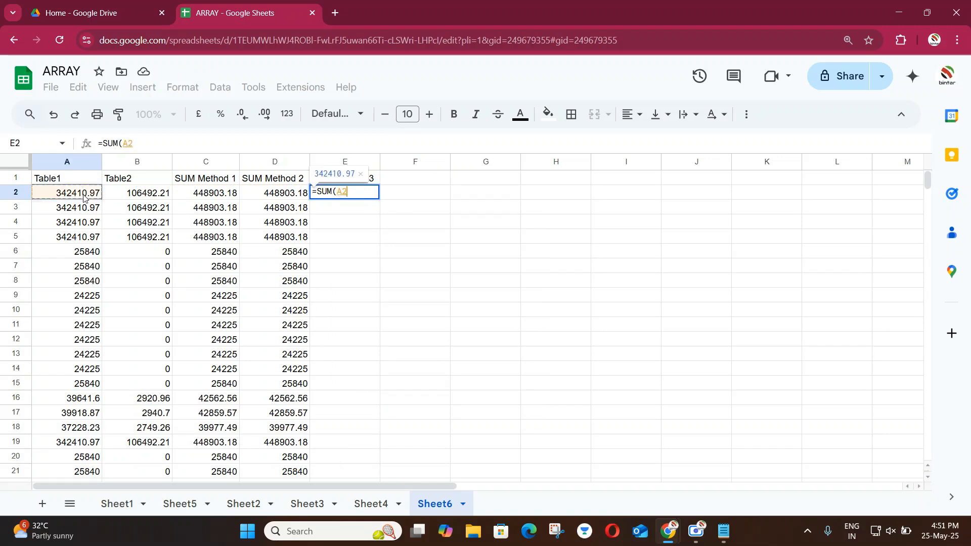
{"action": "type", "text": ","}
{"action": "left_click", "coordinate": [133, 197]}
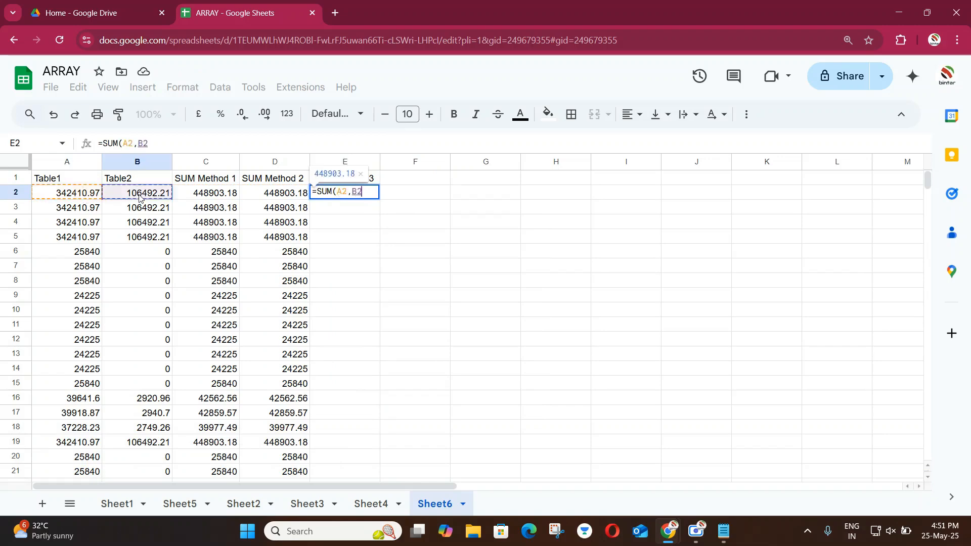
{"action": "type", "text": ")"}
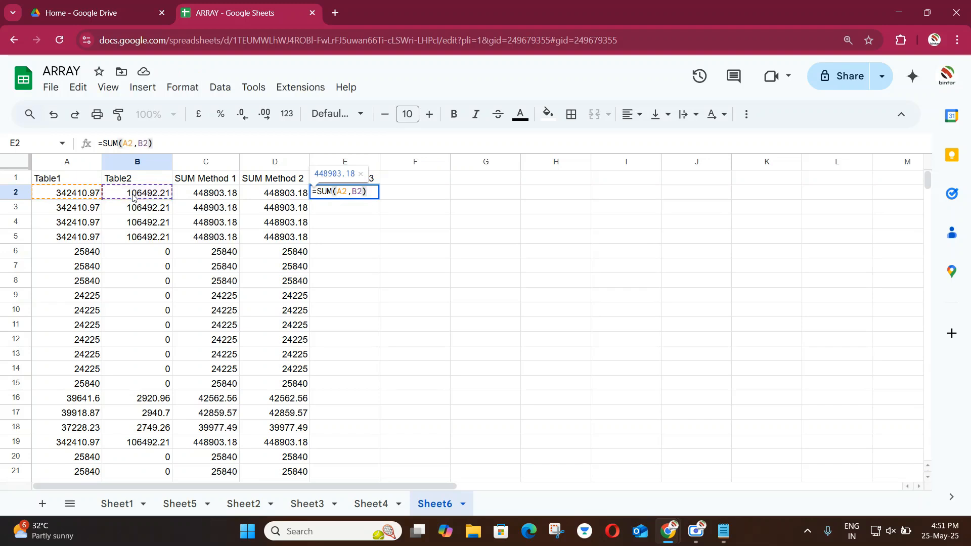
{"action": "key", "text": "Return"}
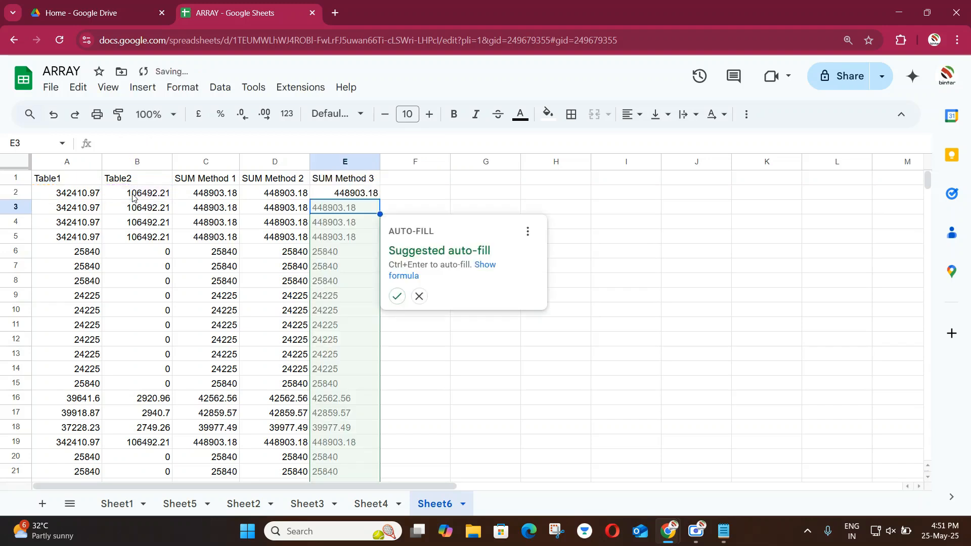
{"action": "left_click", "coordinate": [402, 300]}
Step: Increase the font size of the headers in C1:E1 to 13 and fit columns C, D and E to their header text
{"action": "left_click_drag", "start_coordinate": [213, 181], "coordinate": [339, 182]}
{"action": "left_click", "coordinate": [430, 115]}
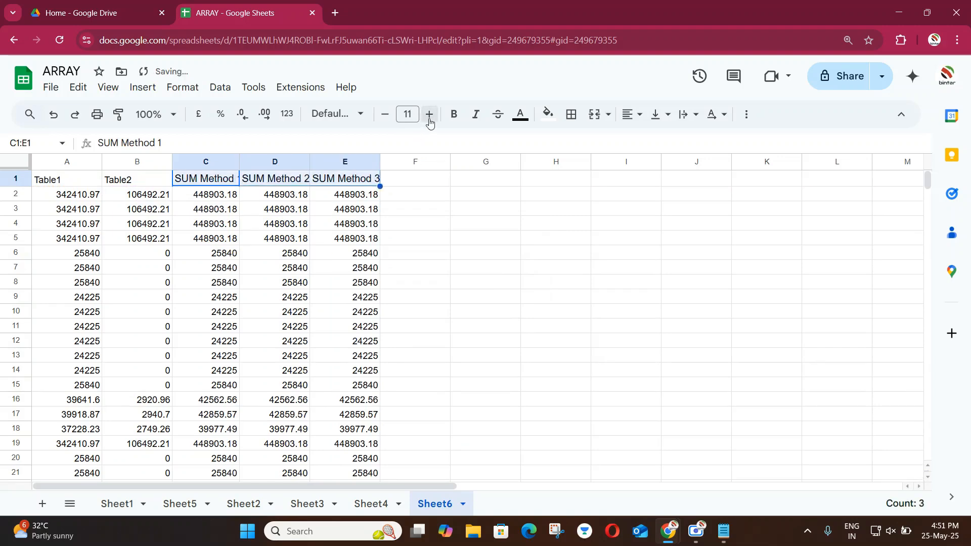
{"action": "left_click", "coordinate": [430, 115]}
{"action": "left_click", "coordinate": [429, 115]}
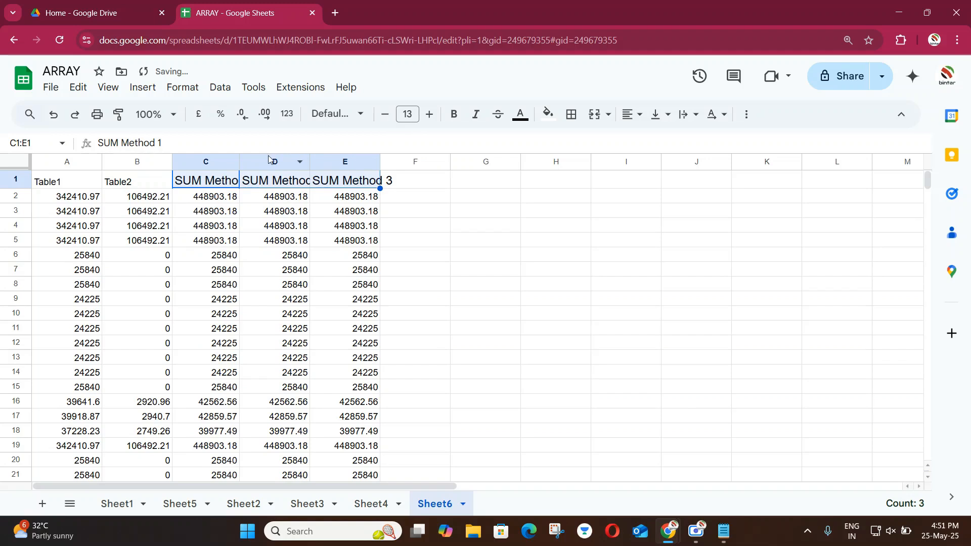
{"action": "double_click", "coordinate": [241, 162]}
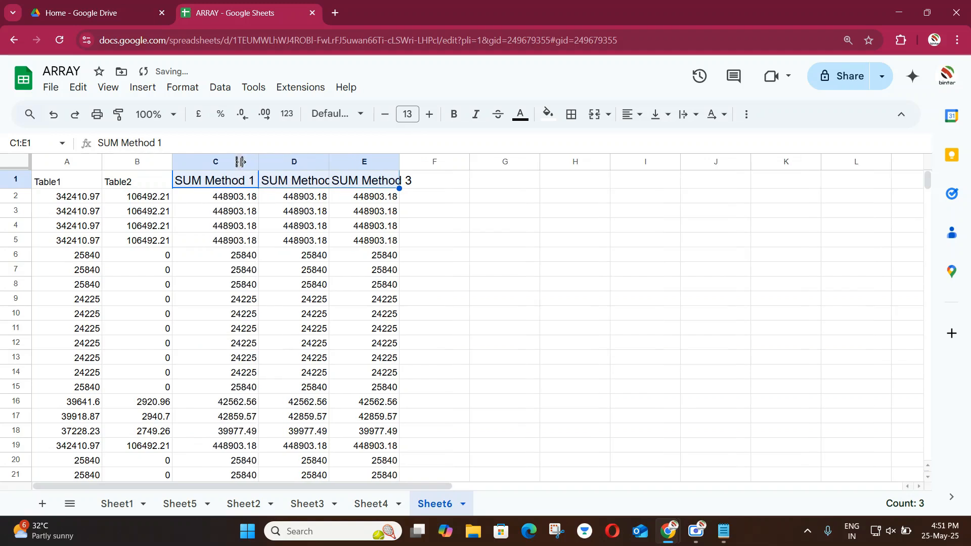
{"action": "double_click", "coordinate": [329, 162]}
{"action": "double_click", "coordinate": [415, 162]}
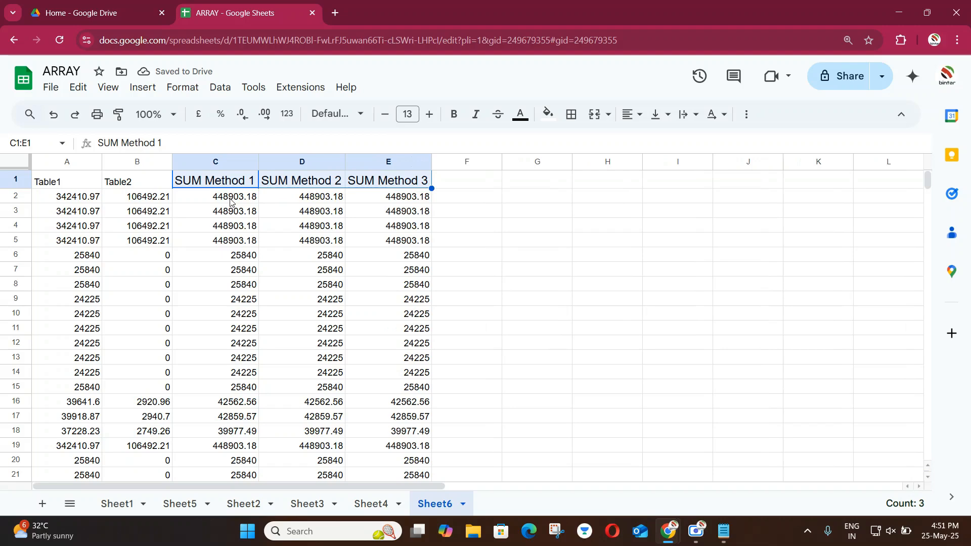
Step: Fill the =A2+B2 formula from cell C2 down through C14 in the SUM Method 1 column
{"action": "scroll", "coordinate": [230, 202], "scroll_direction": "down", "scroll_amount": 14}
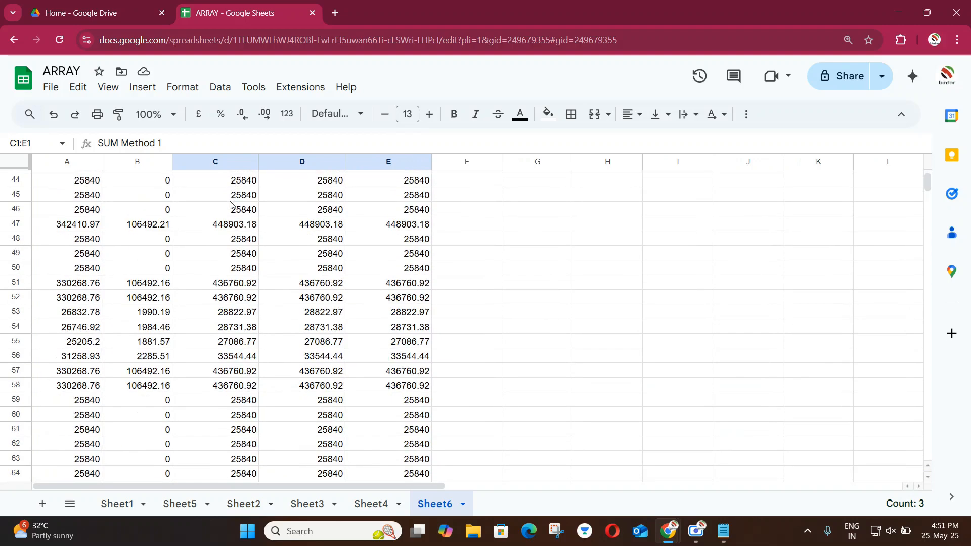
{"action": "scroll", "coordinate": [230, 202], "scroll_direction": "up", "scroll_amount": 14}
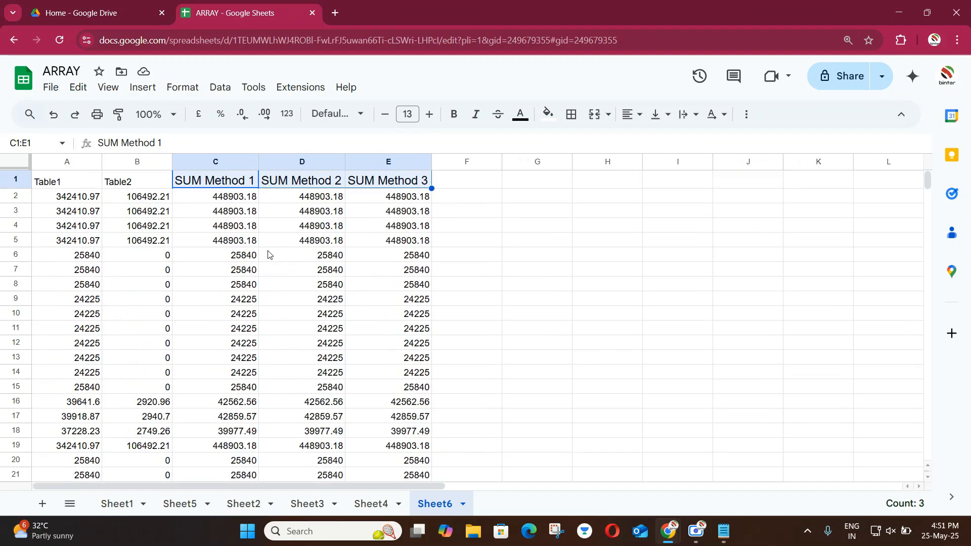
{"action": "left_click", "coordinate": [236, 198]}
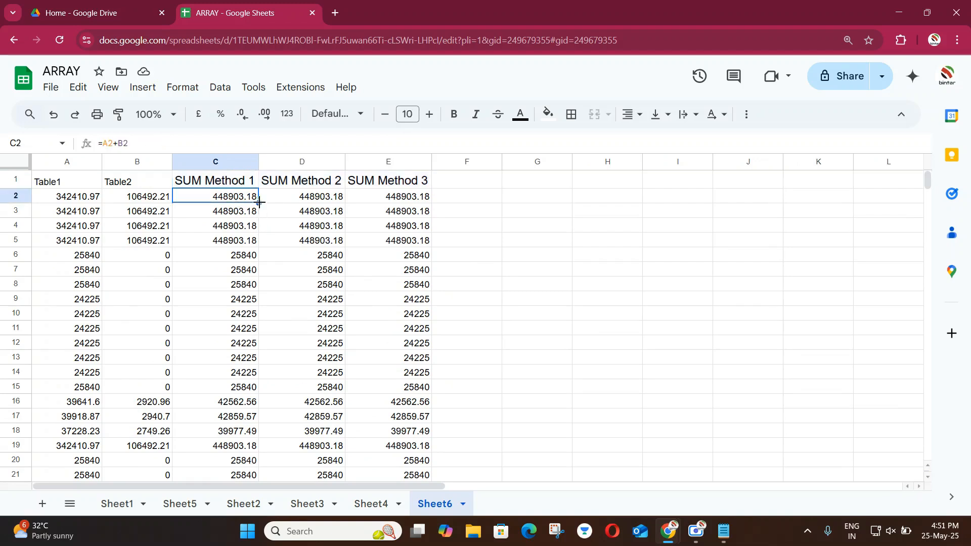
{"action": "left_click_drag", "start_coordinate": [260, 202], "coordinate": [266, 360]}
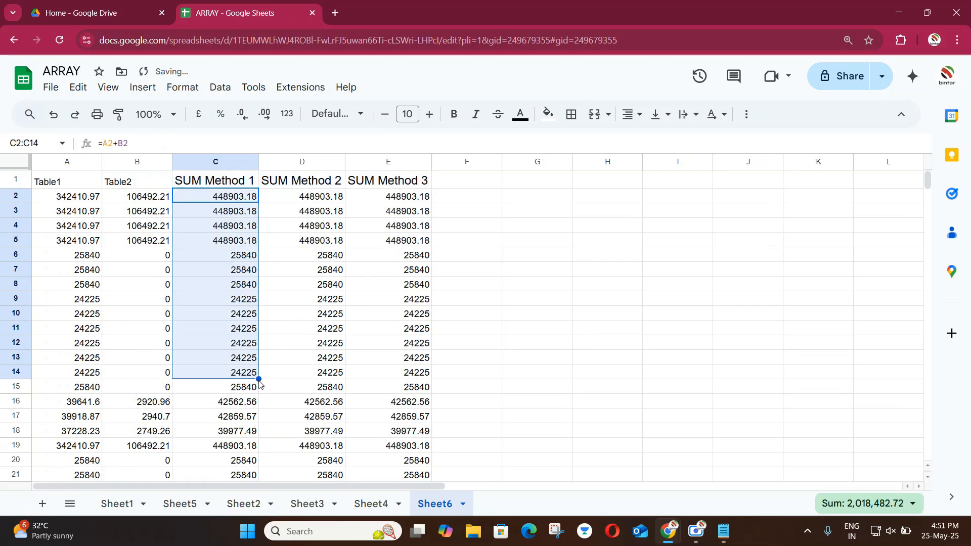
Step: Extend the =A2+B2 fill in the SUM Method 1 column down to C19 and insert a blank row above row 14
{"action": "left_click_drag", "start_coordinate": [259, 383], "coordinate": [259, 451]}
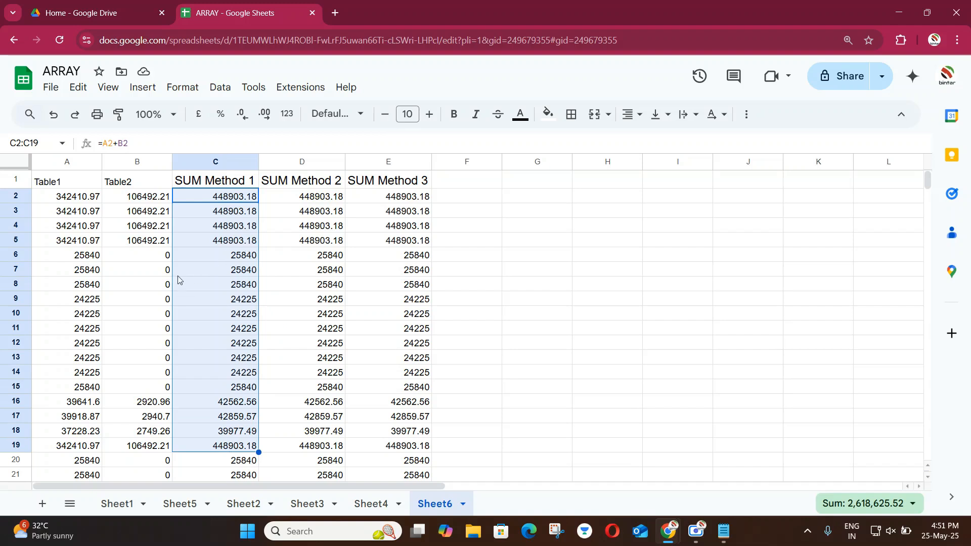
{"action": "left_click", "coordinate": [106, 373]}
{"action": "left_click", "coordinate": [20, 373]}
{"action": "right_click", "coordinate": [25, 374]}
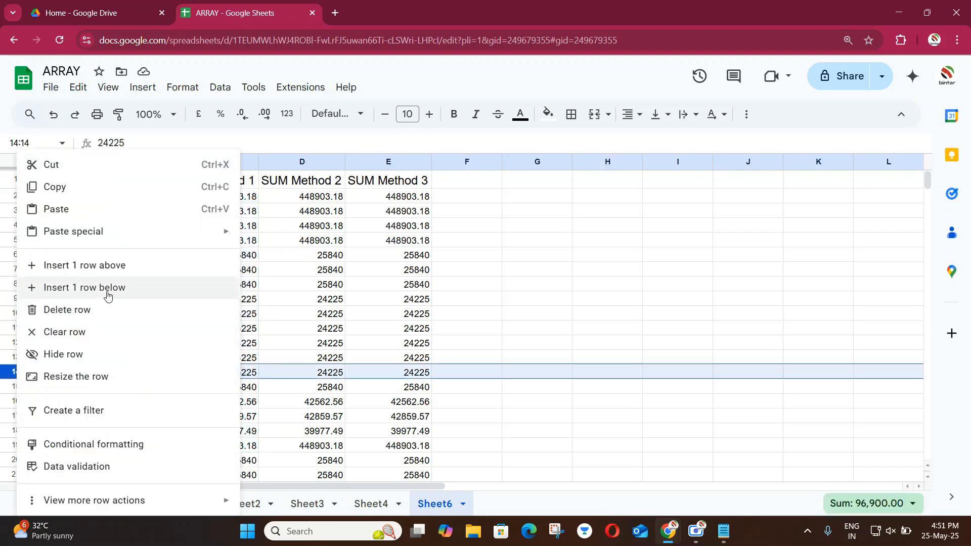
{"action": "left_click", "coordinate": [115, 273]}
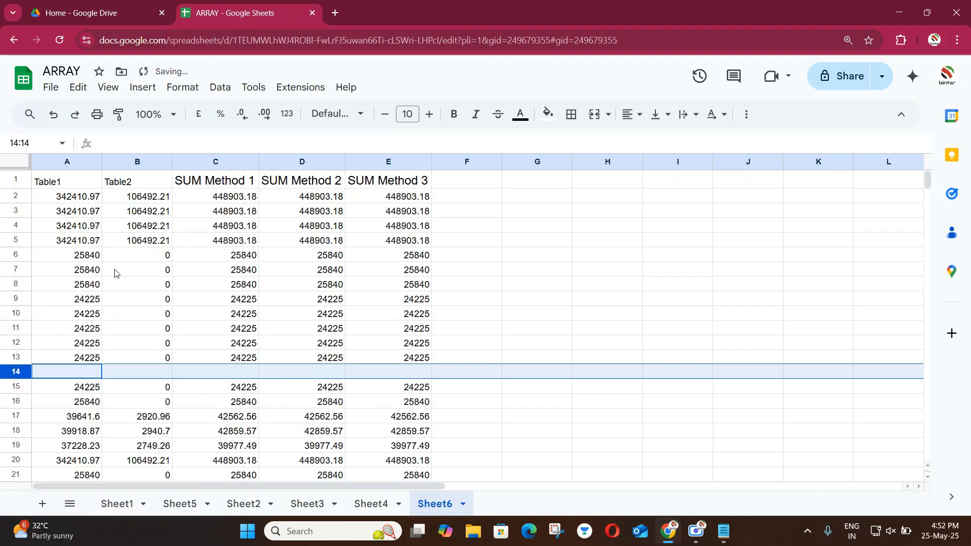
Step: Enter =A2+B2 in cell F2 and accept the suggested auto-fill for the cells below it
{"action": "left_click", "coordinate": [468, 202]}
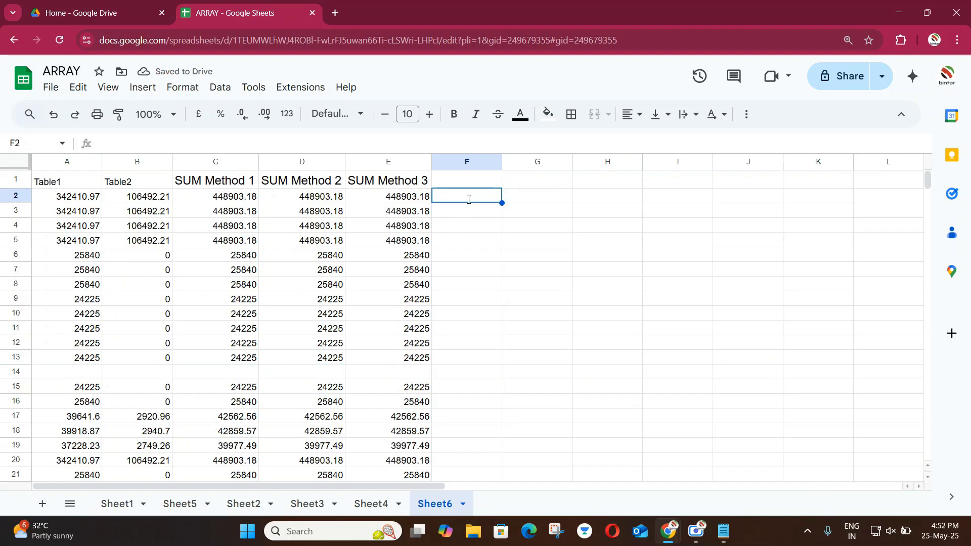
{"action": "type", "text": "="}
{"action": "left_click", "coordinate": [84, 201]}
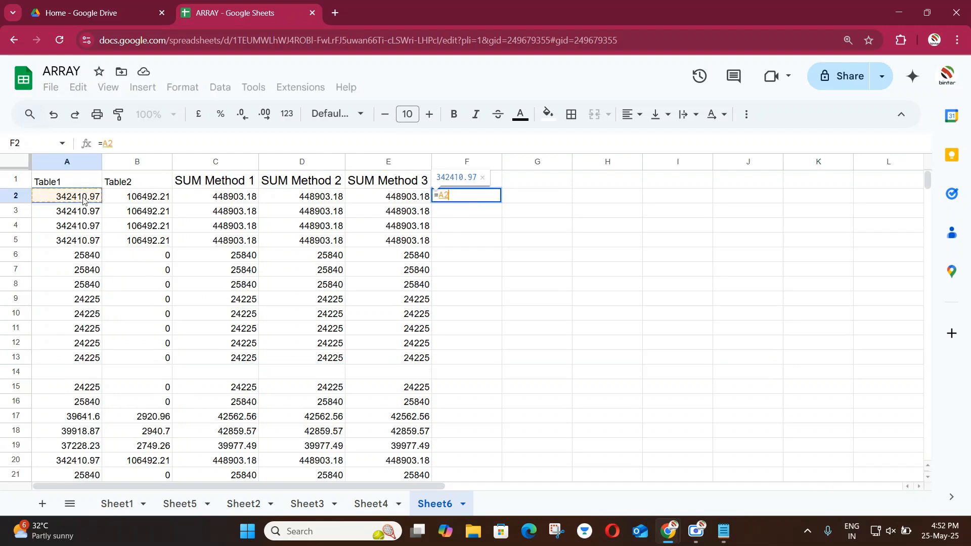
{"action": "type", "text": "+"}
{"action": "left_click", "coordinate": [165, 196]}
{"action": "key", "text": "Return"}
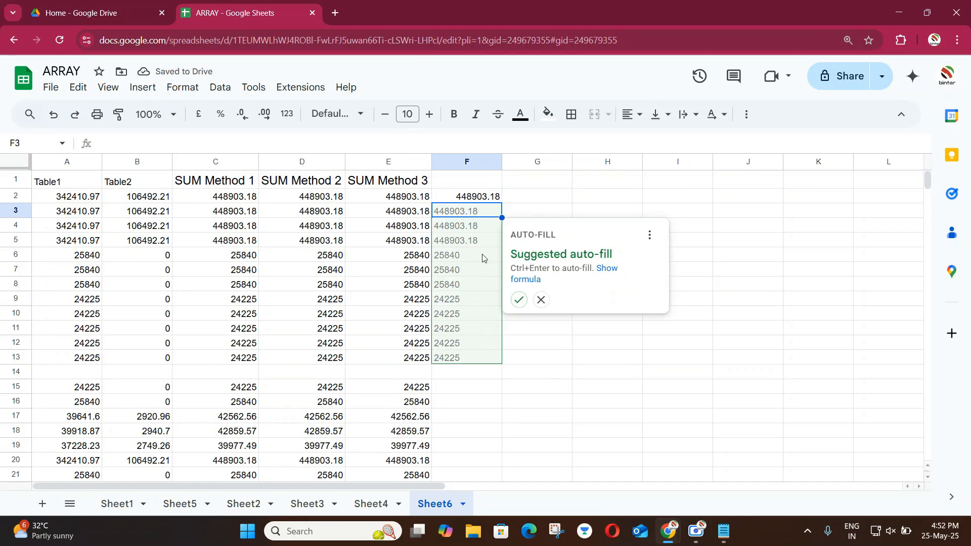
{"action": "left_click", "coordinate": [518, 300]}
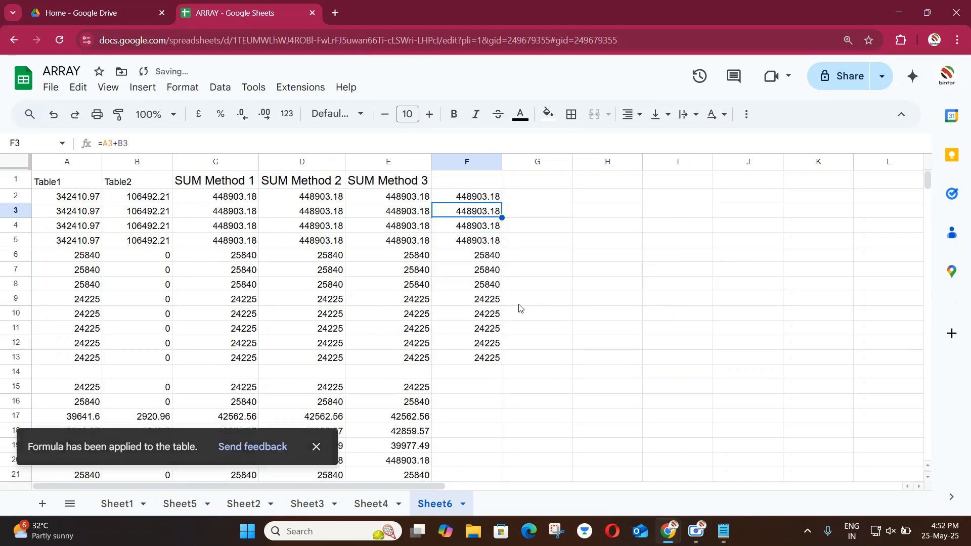
Step: Fill the sum formula manually from F13 past the blank row 14 down to F27
{"action": "left_click", "coordinate": [467, 377]}
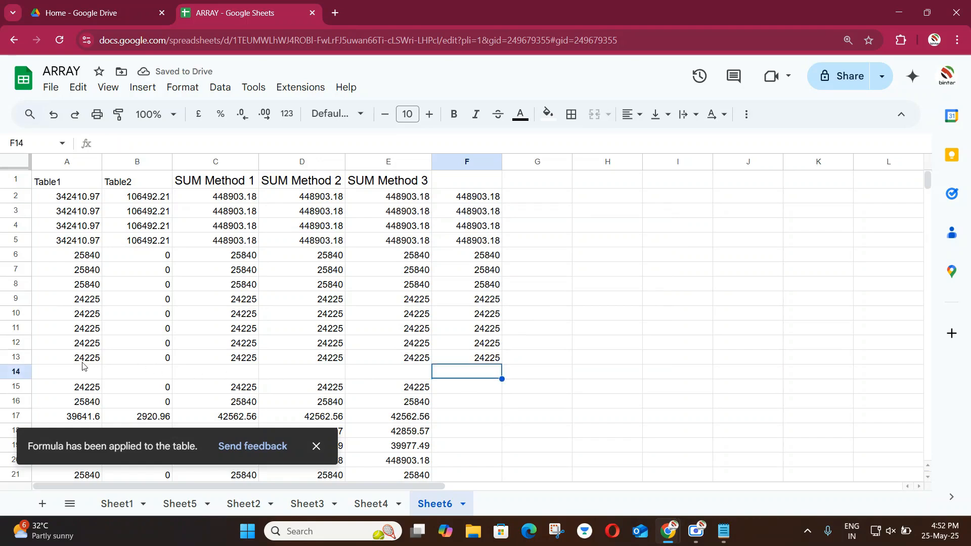
{"action": "left_click", "coordinate": [485, 400]}
{"action": "left_click", "coordinate": [484, 389]}
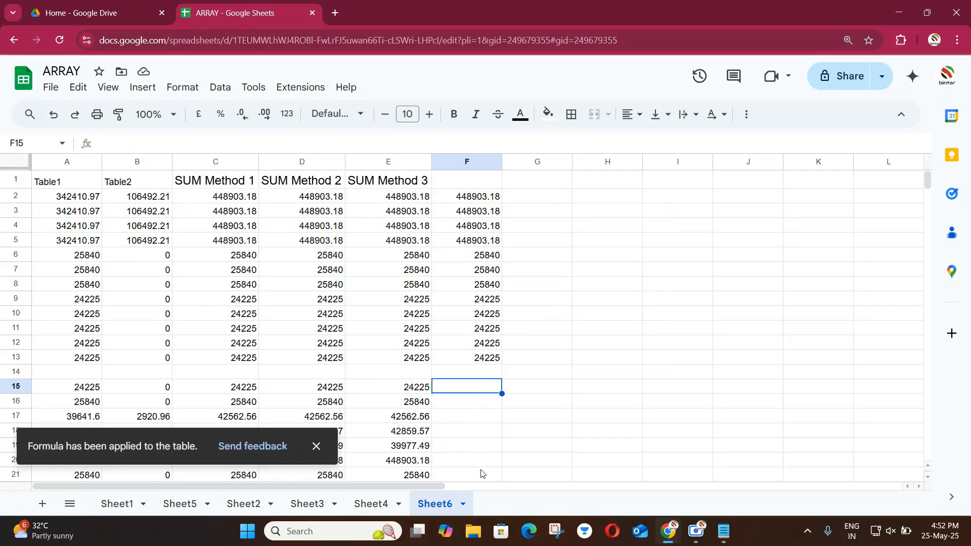
{"action": "left_click_drag", "start_coordinate": [66, 376], "coordinate": [484, 377]}
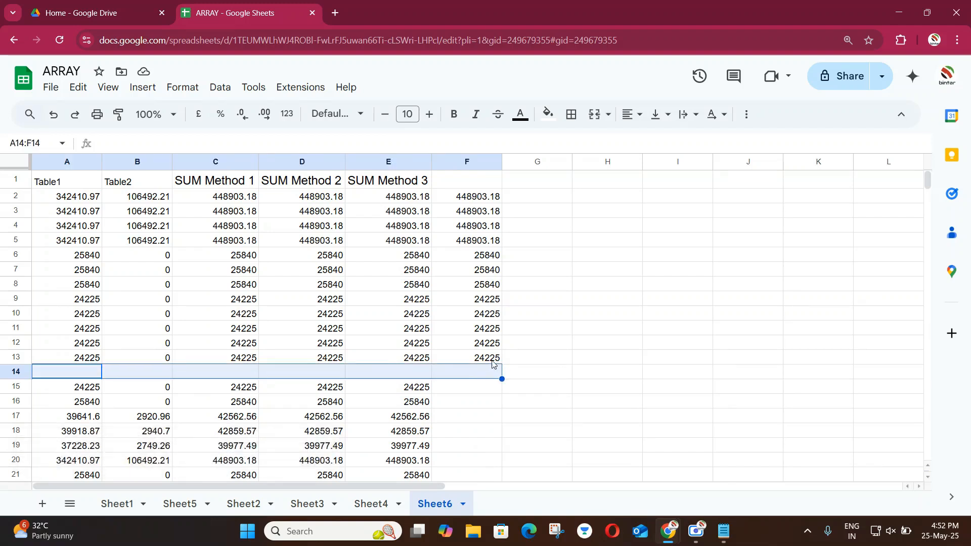
{"action": "left_click", "coordinate": [492, 363]}
{"action": "scroll", "coordinate": [492, 364], "scroll_direction": "down", "scroll_amount": 3}
{"action": "left_click_drag", "start_coordinate": [501, 237], "coordinate": [508, 382]}
{"action": "scroll", "coordinate": [500, 325], "scroll_direction": "down", "scroll_amount": 2}
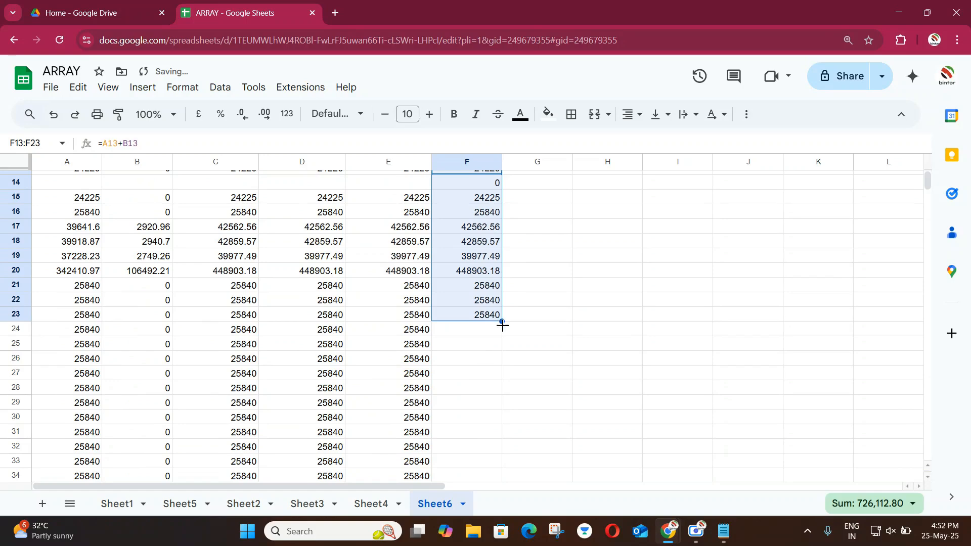
{"action": "left_click_drag", "start_coordinate": [500, 324], "coordinate": [504, 387]}
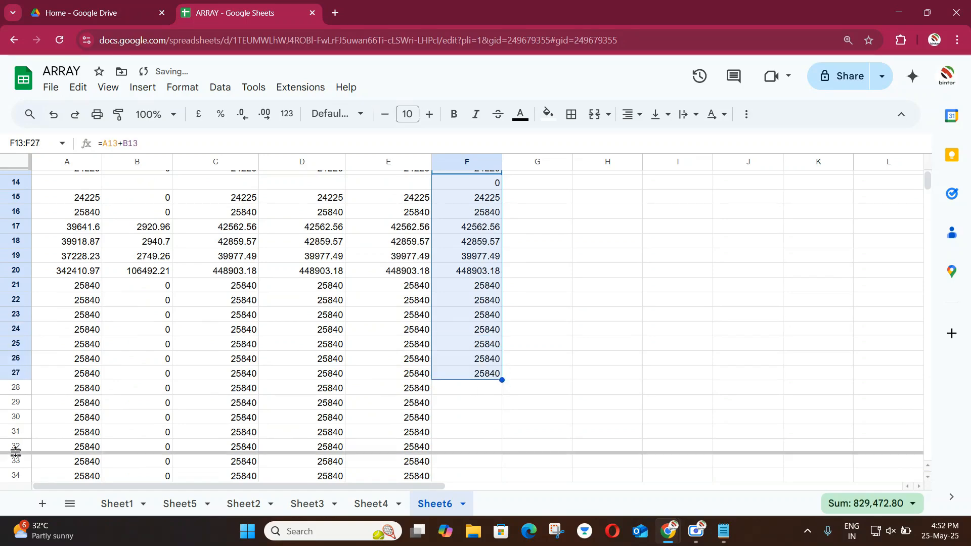
Step: Insert a blank row above row 110
{"action": "scroll", "coordinate": [16, 469], "scroll_direction": "down", "scroll_amount": 20}
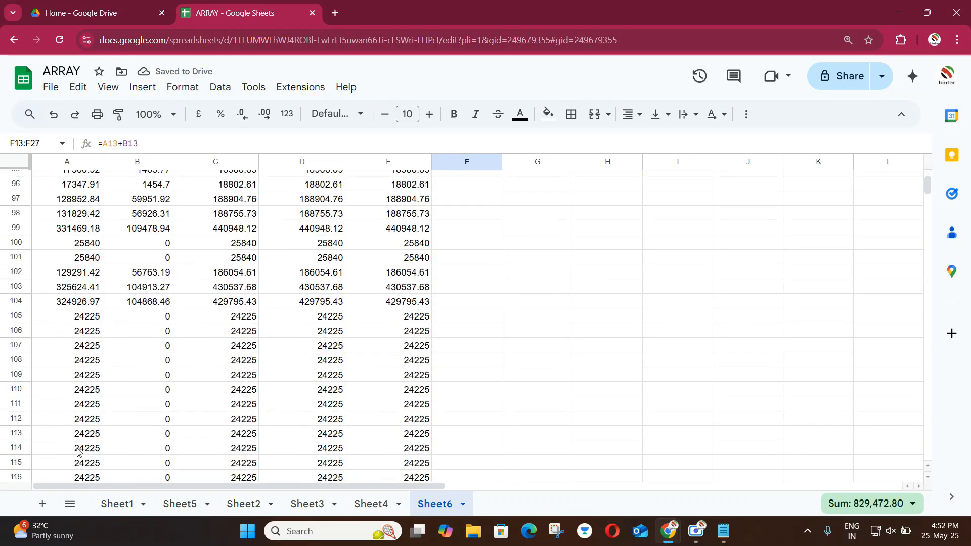
{"action": "right_click", "coordinate": [16, 392]}
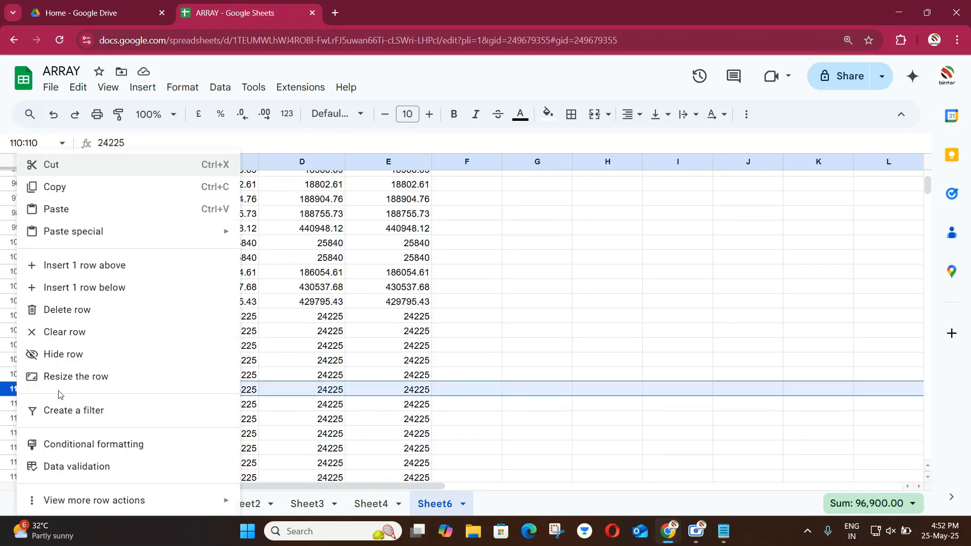
{"action": "left_click", "coordinate": [129, 267]}
Step: Auto-fill the formula from F27 down column F through F109, just above the blank row
{"action": "scroll", "coordinate": [455, 342], "scroll_direction": "up", "scroll_amount": 17}
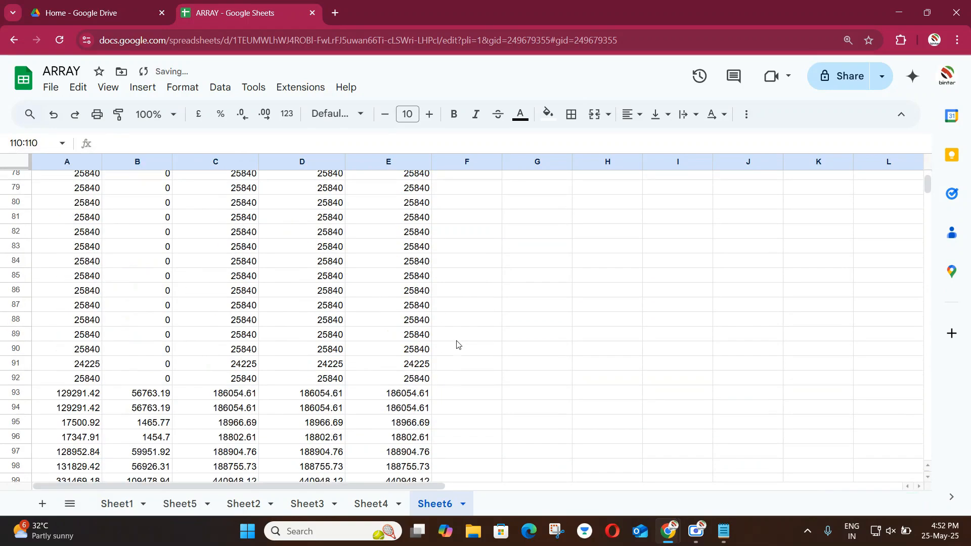
{"action": "scroll", "coordinate": [457, 345], "scroll_direction": "up", "scroll_amount": 12}
{"action": "scroll", "coordinate": [457, 344], "scroll_direction": "down", "scroll_amount": 5}
{"action": "scroll", "coordinate": [457, 344], "scroll_direction": "up", "scroll_amount": 3}
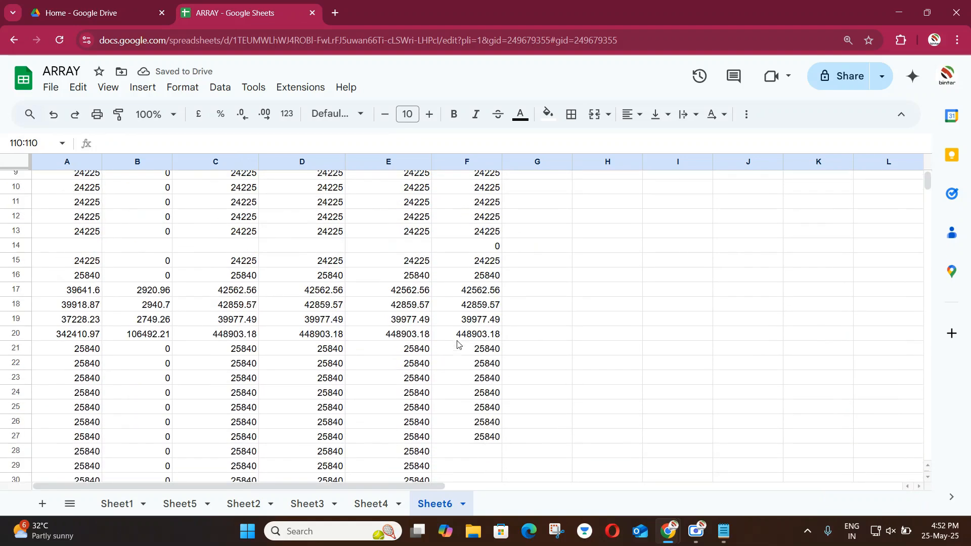
{"action": "scroll", "coordinate": [458, 345], "scroll_direction": "down", "scroll_amount": 3}
{"action": "left_click", "coordinate": [497, 314]}
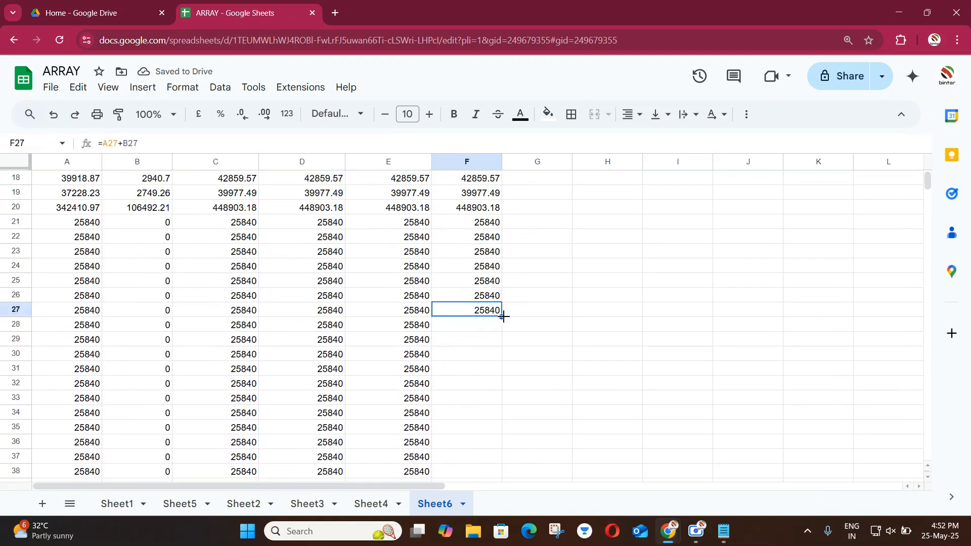
{"action": "double_click", "coordinate": [502, 316]}
{"action": "scroll", "coordinate": [503, 317], "scroll_direction": "down", "scroll_amount": 20}
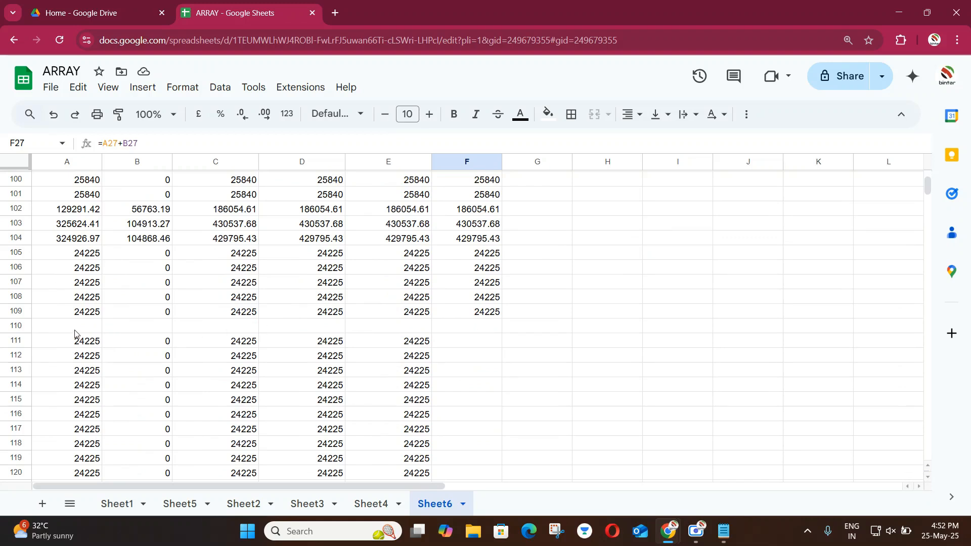
Step: Fill the formula from F109 across the blank row 110 down to F126
{"action": "left_click_drag", "start_coordinate": [77, 336], "coordinate": [467, 333]}
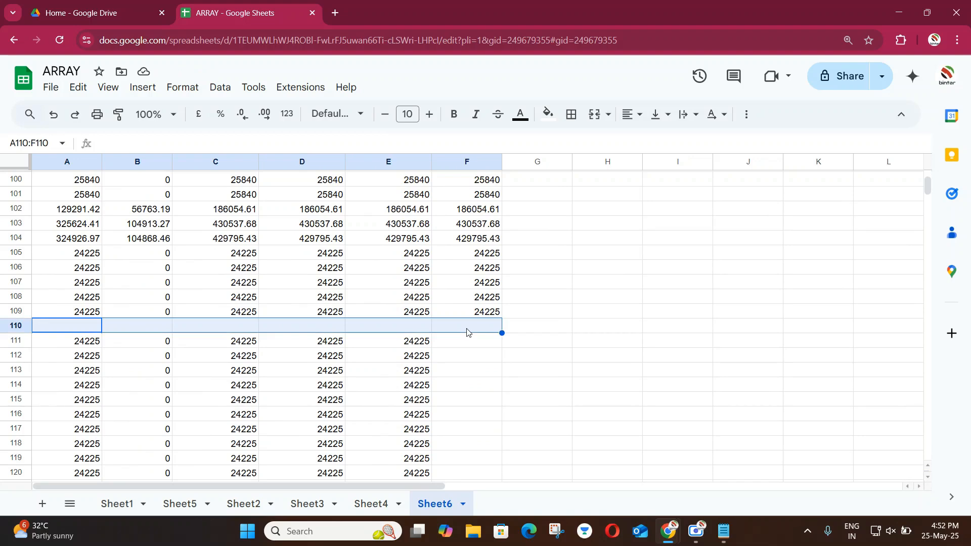
{"action": "left_click", "coordinate": [490, 312]}
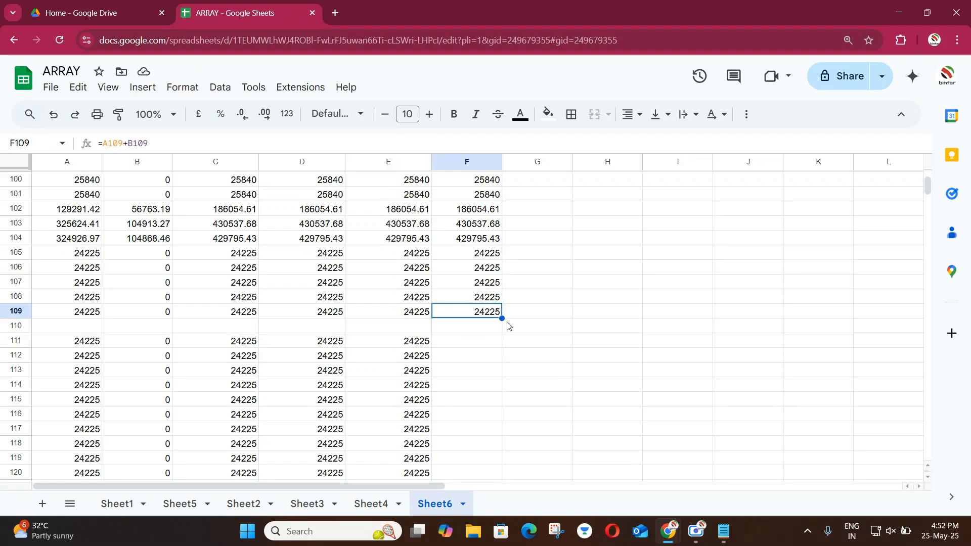
{"action": "left_click_drag", "start_coordinate": [501, 318], "coordinate": [493, 405]}
{"action": "scroll", "coordinate": [511, 405], "scroll_direction": "down", "scroll_amount": 4}
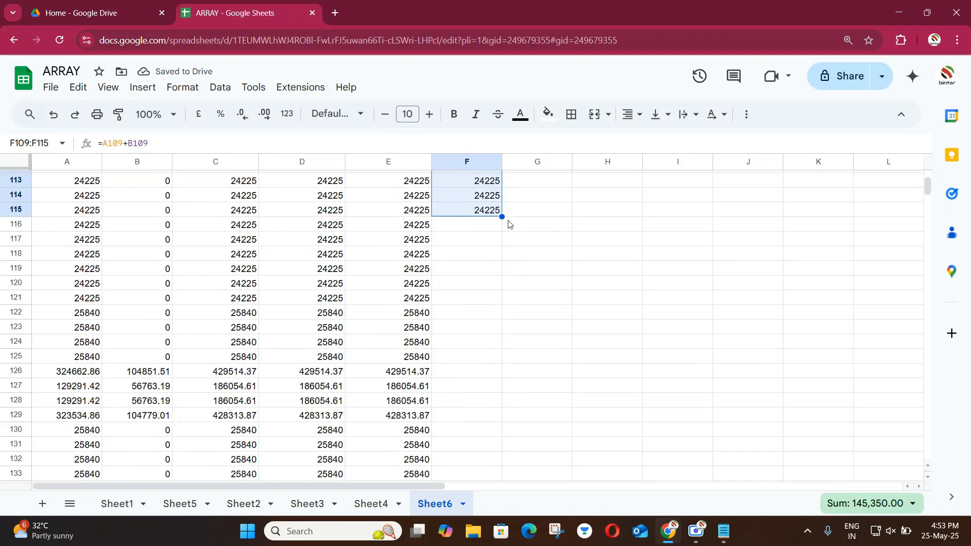
{"action": "left_click_drag", "start_coordinate": [500, 217], "coordinate": [494, 368]}
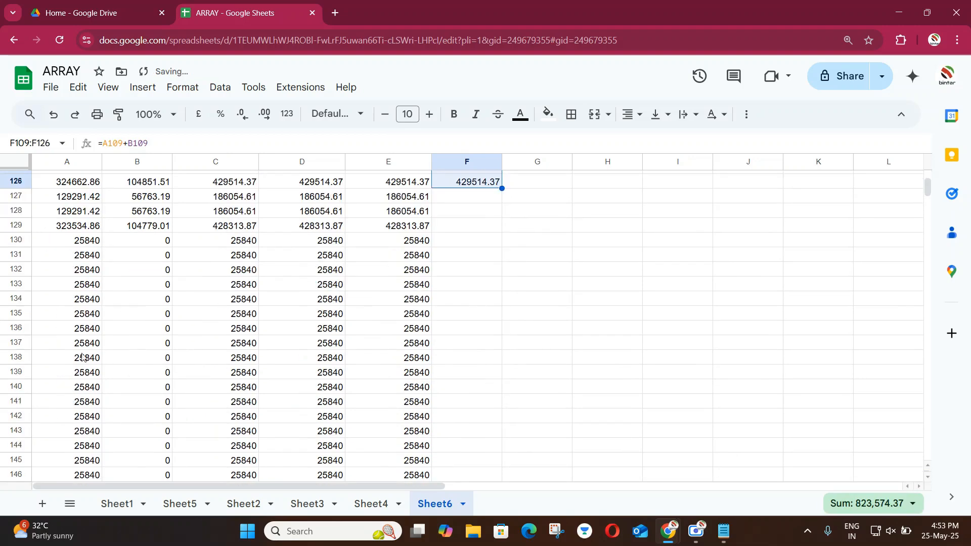
Step: Insert a blank row above row 141
{"action": "right_click", "coordinate": [15, 390]}
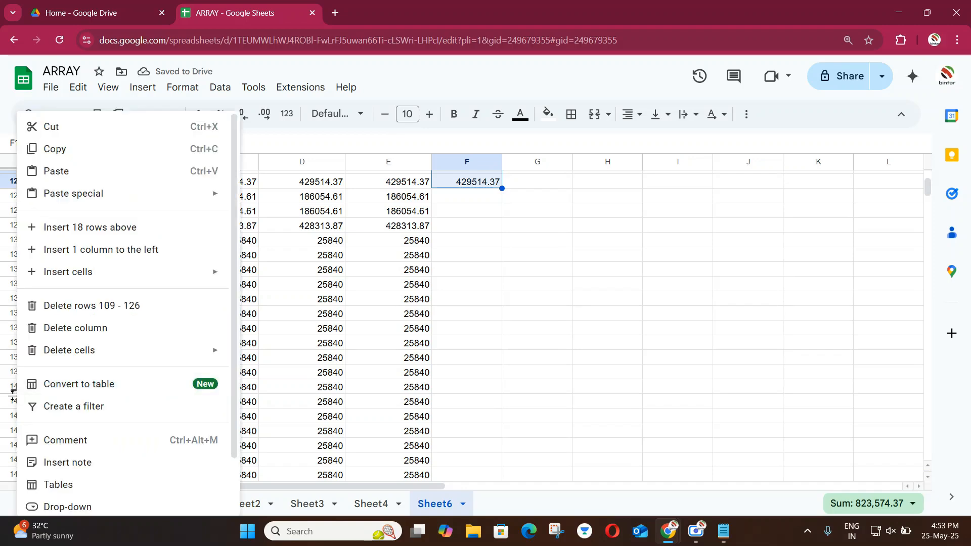
{"action": "left_click", "coordinate": [11, 405]}
{"action": "right_click", "coordinate": [11, 404]}
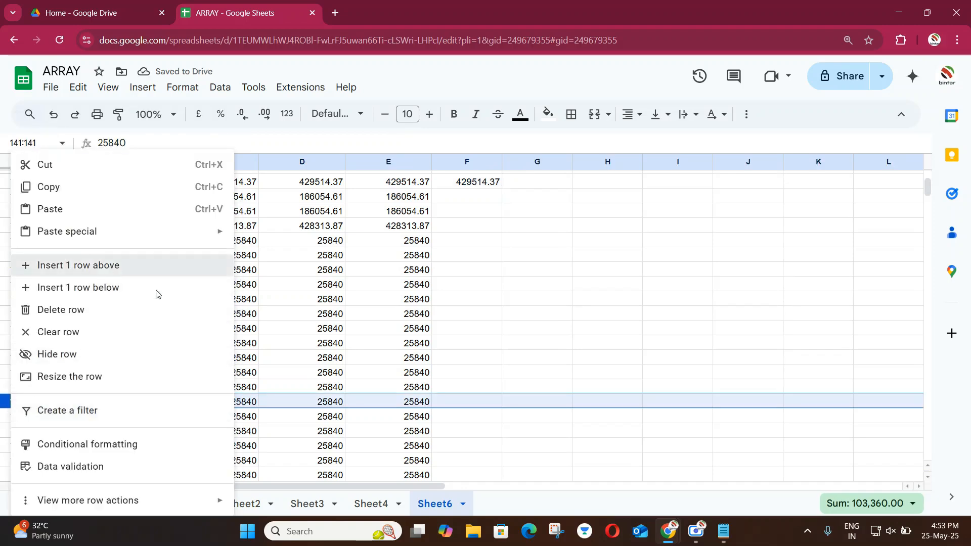
{"action": "left_click", "coordinate": [114, 266]}
Step: Fill the formula from F126 down to F140, and continue it past the blank row 141 to F144
{"action": "left_click", "coordinate": [494, 244]}
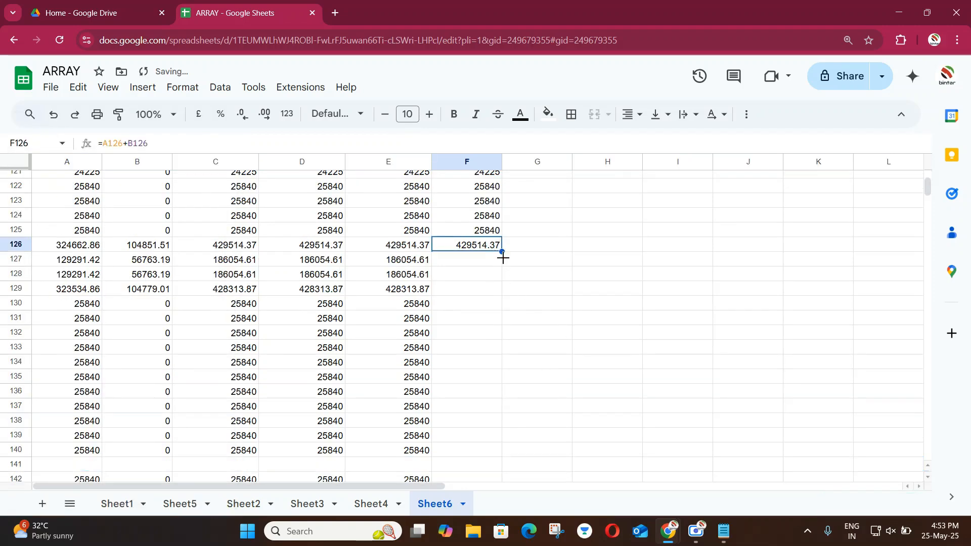
{"action": "left_click_drag", "start_coordinate": [501, 252], "coordinate": [489, 449]}
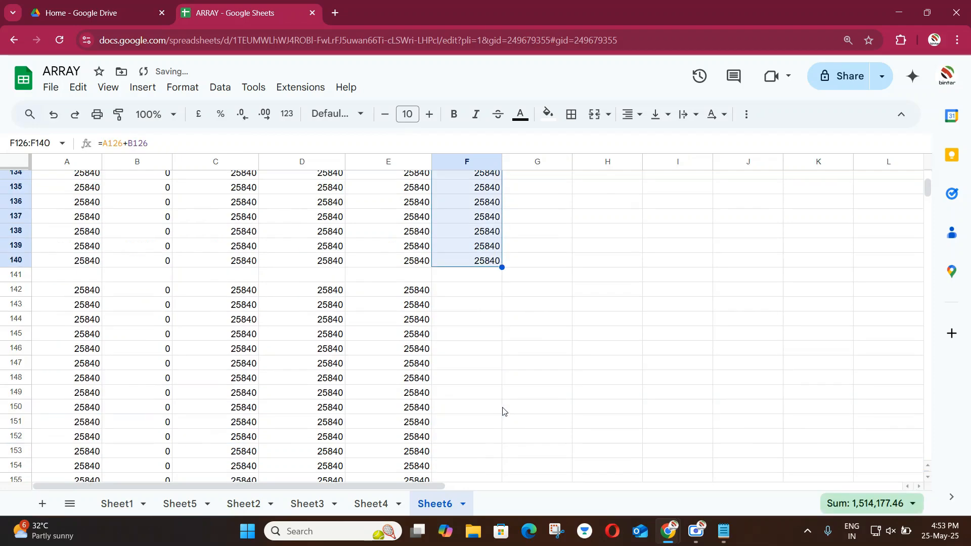
{"action": "left_click", "coordinate": [489, 276]}
{"action": "left_click", "coordinate": [489, 263]}
{"action": "left_click_drag", "start_coordinate": [505, 267], "coordinate": [503, 326]}
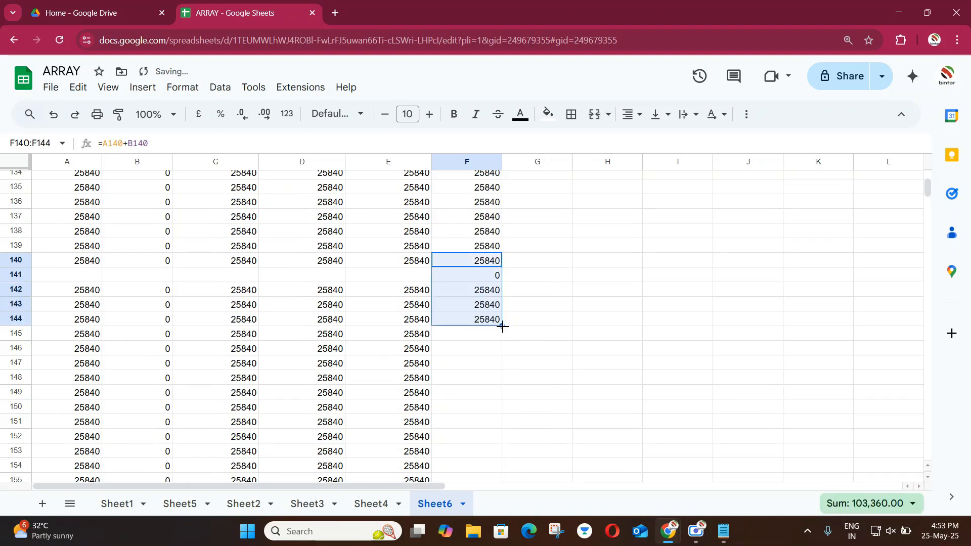
Step: Add the header SUM Using Array in cell G1 and fit column G to the header text
{"action": "scroll", "coordinate": [503, 319], "scroll_direction": "down", "scroll_amount": 3}
{"action": "scroll", "coordinate": [502, 305], "scroll_direction": "up", "scroll_amount": 15}
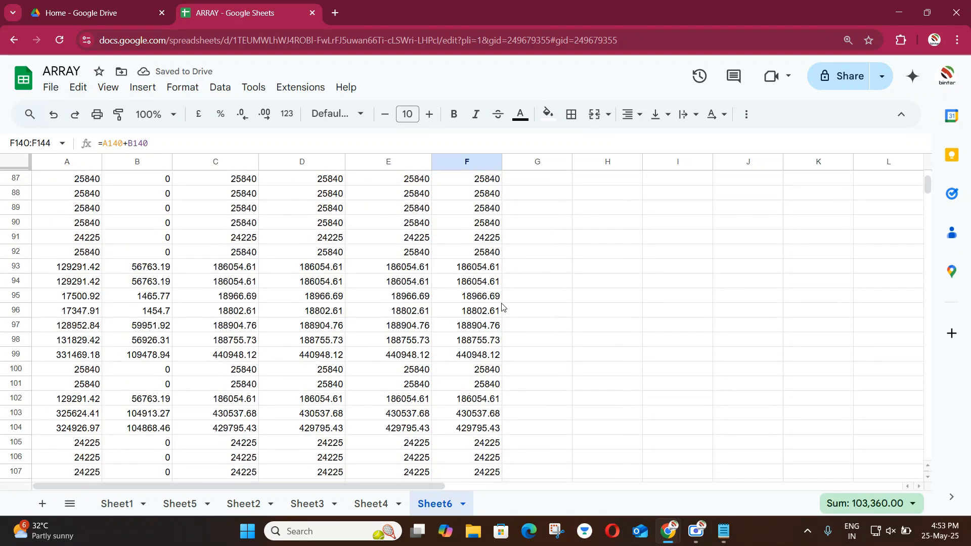
{"action": "scroll", "coordinate": [503, 306], "scroll_direction": "up", "scroll_amount": 20}
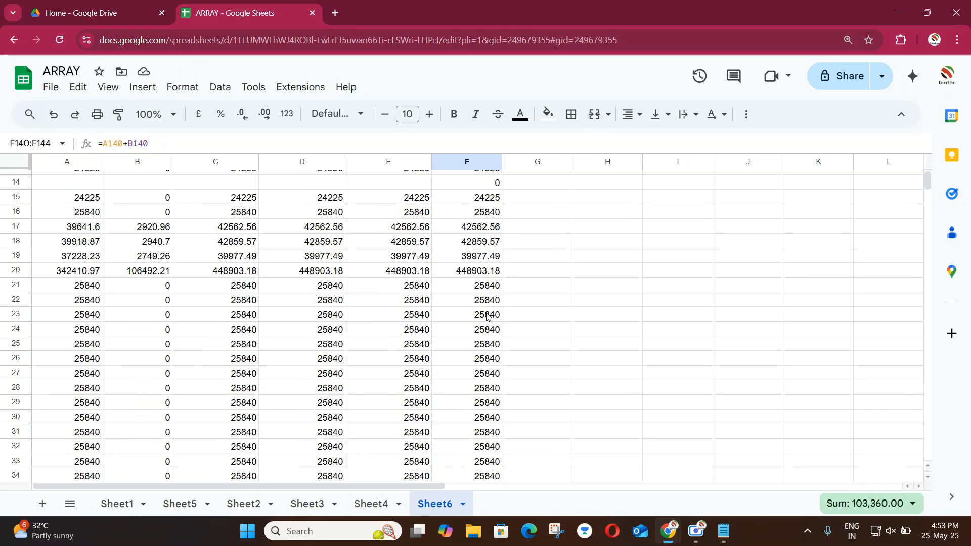
{"action": "scroll", "coordinate": [624, 392], "scroll_direction": "up", "scroll_amount": 5}
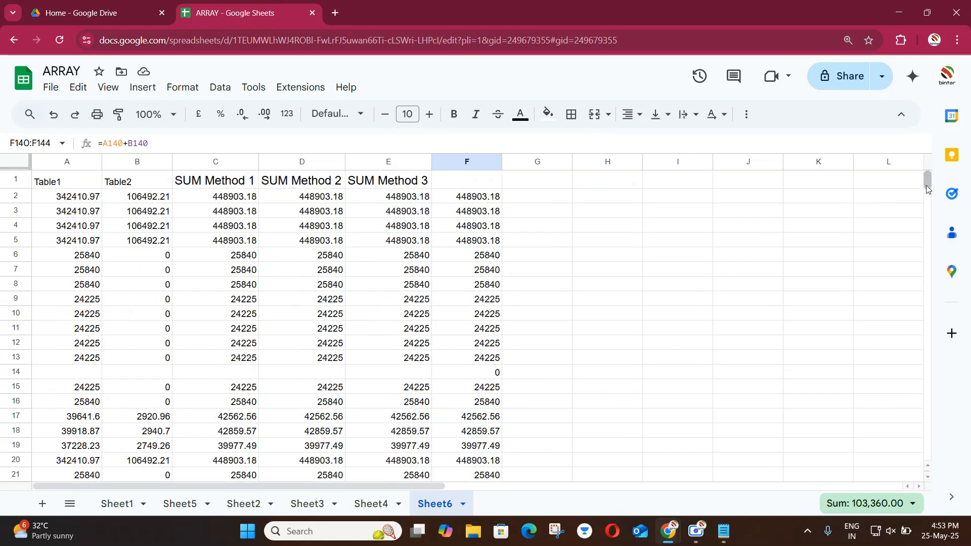
{"action": "left_click", "coordinate": [539, 182]}
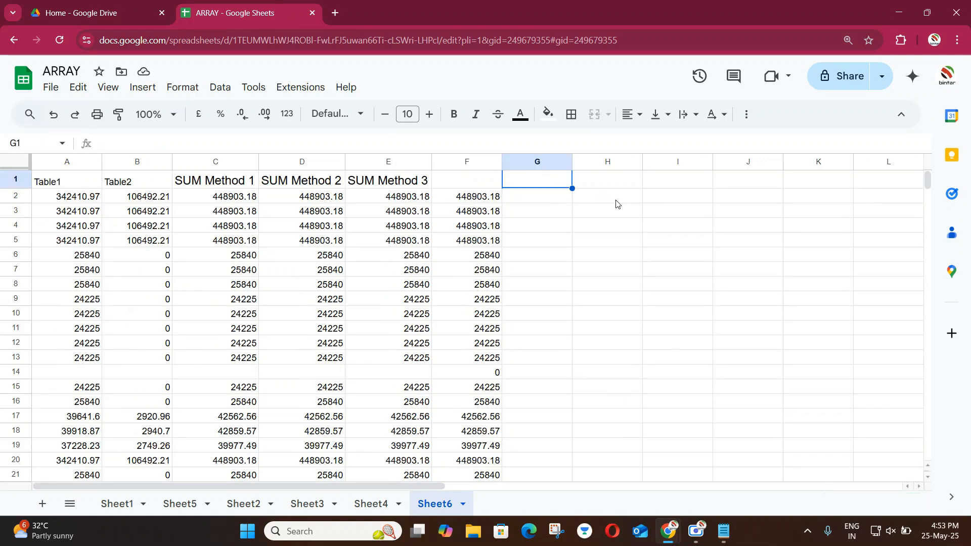
{"action": "type", "text": "SUM "}
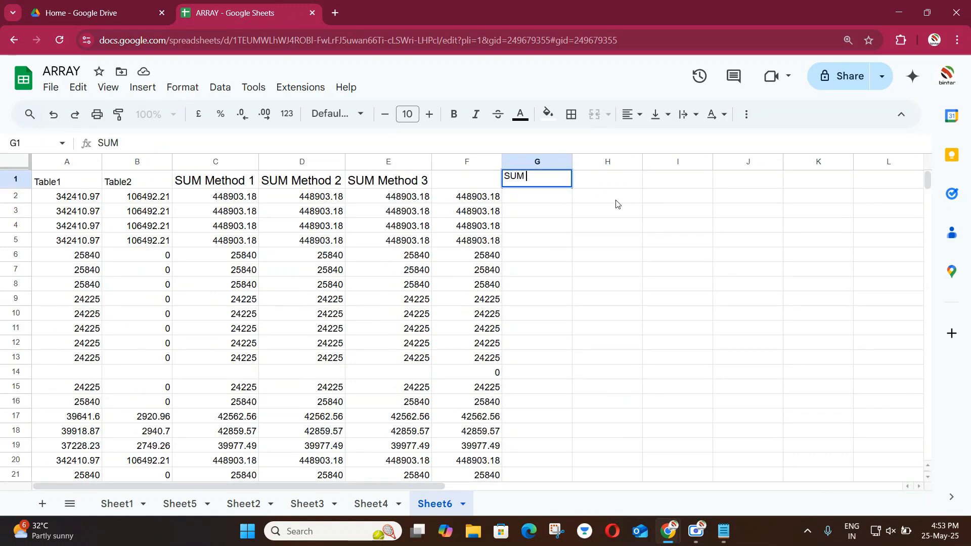
{"action": "type", "text": "Using Array"}
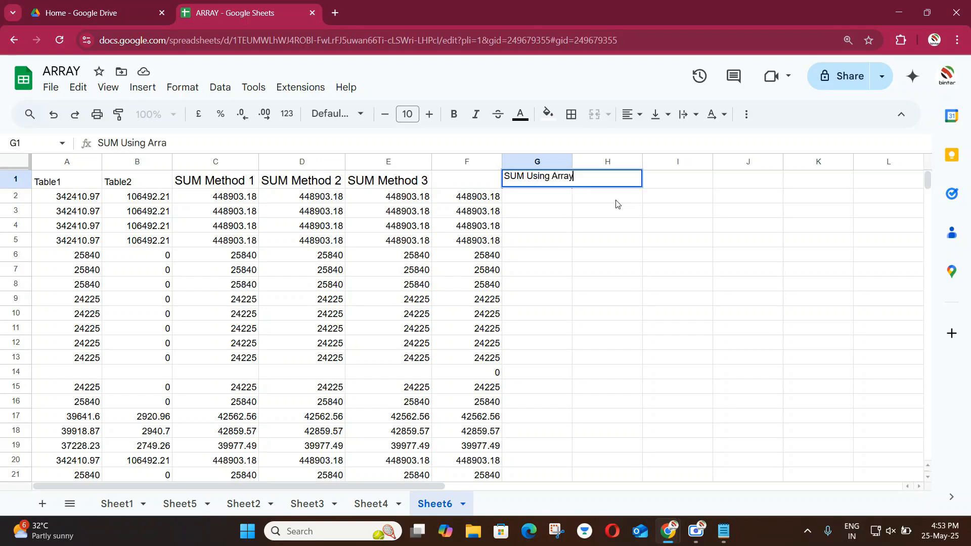
{"action": "left_click", "coordinate": [627, 279]}
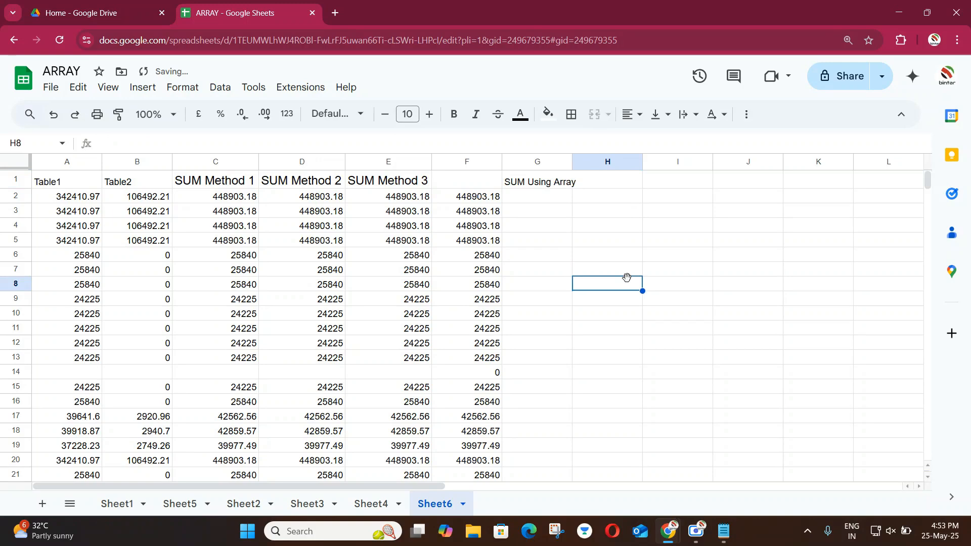
{"action": "double_click", "coordinate": [572, 161]}
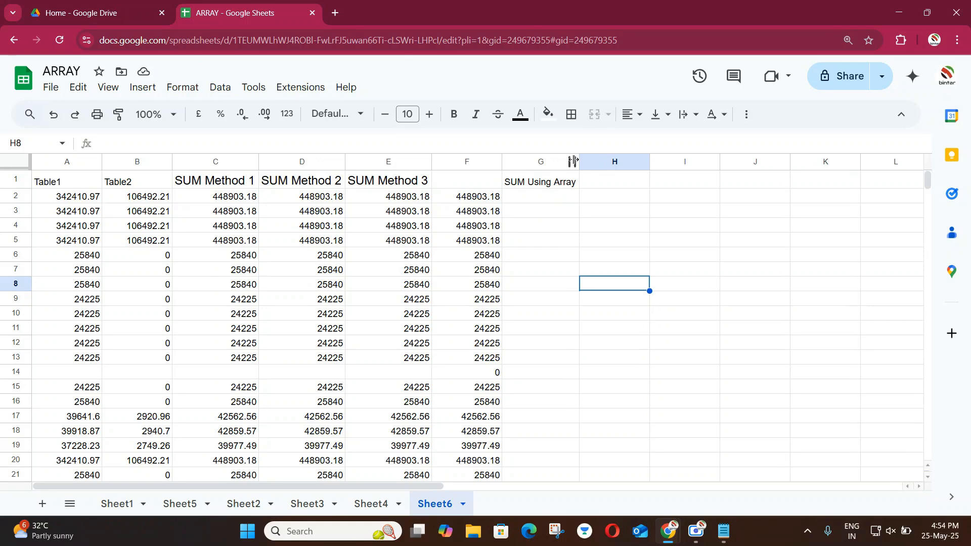
Step: Make the "SUM Using Array" header in G1 bold and give it a green fill
{"action": "left_click", "coordinate": [551, 181]}
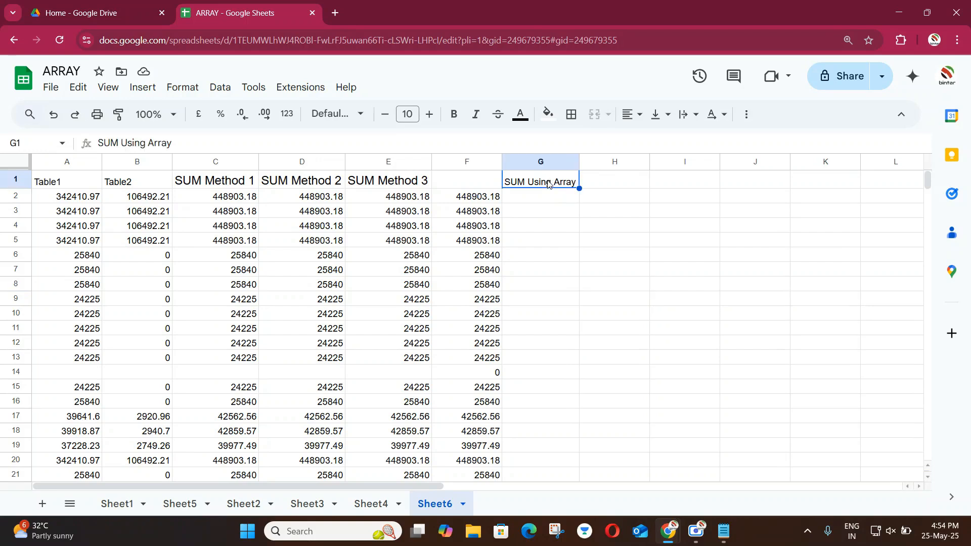
{"action": "left_click", "coordinate": [454, 114]}
{"action": "left_click", "coordinate": [549, 114]}
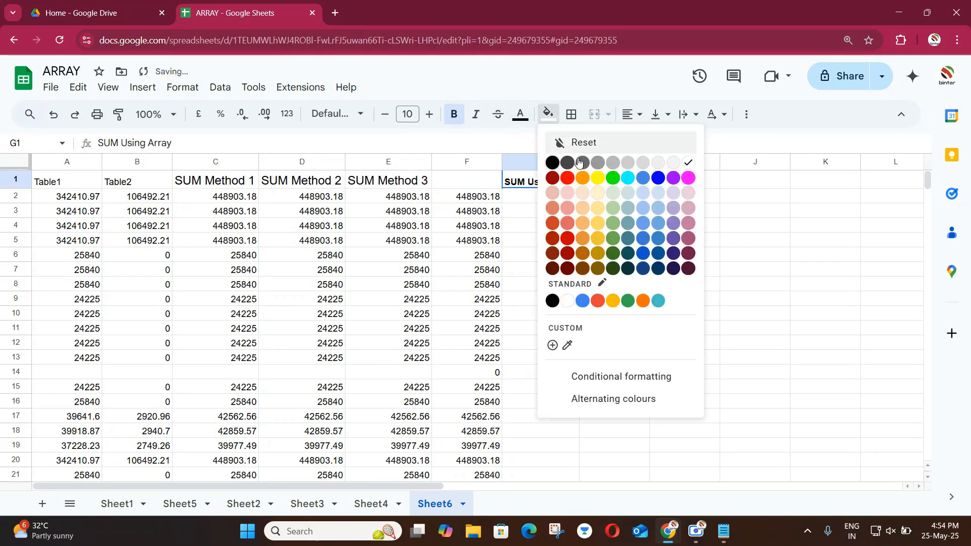
{"action": "left_click", "coordinate": [611, 180]}
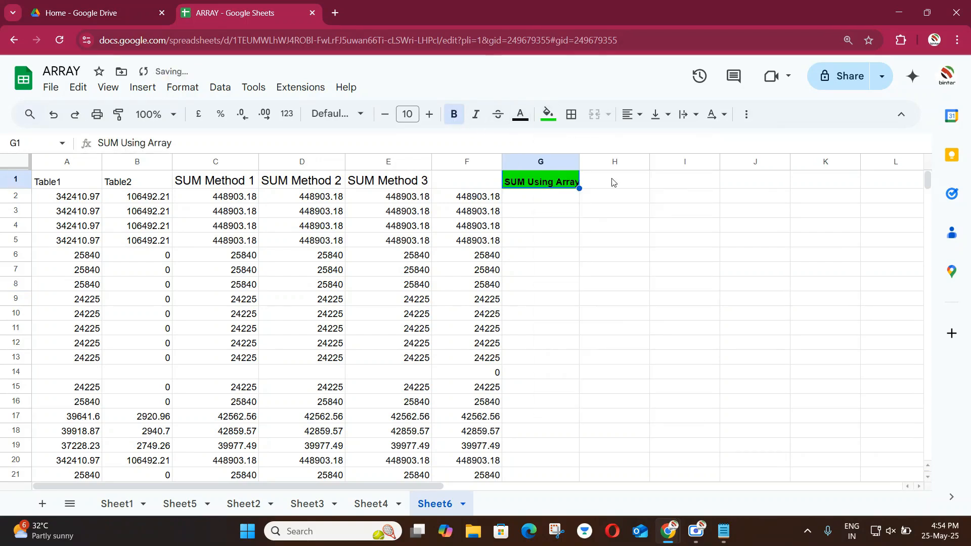
Step: Set the G1 header's font size to 18 and widen column G so the whole header fits
{"action": "left_click", "coordinate": [407, 114]}
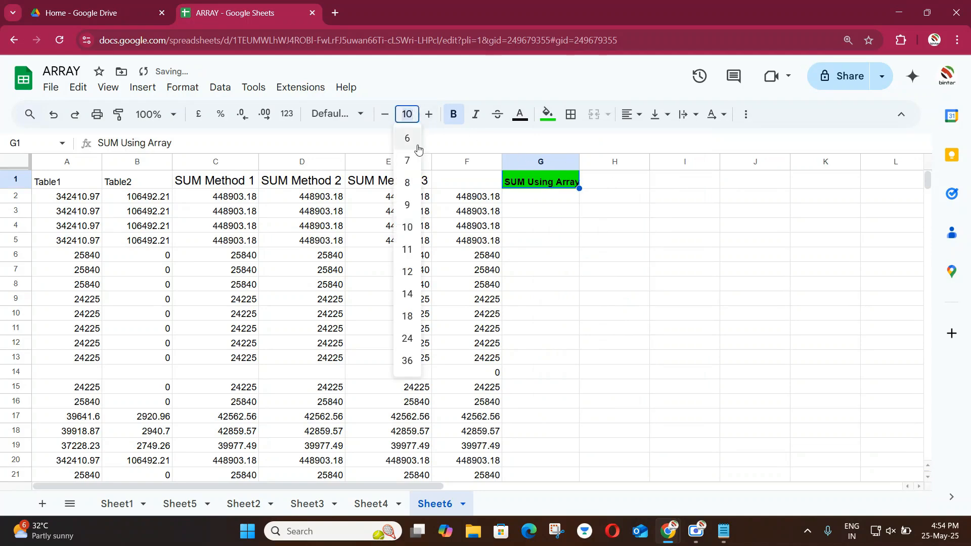
{"action": "left_click", "coordinate": [409, 313]}
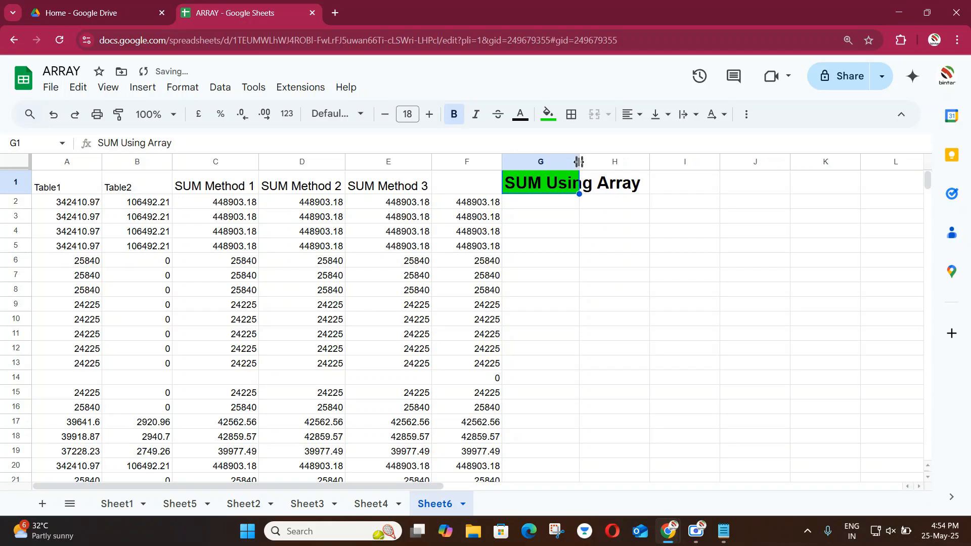
{"action": "left_click_drag", "start_coordinate": [578, 161], "coordinate": [640, 162]}
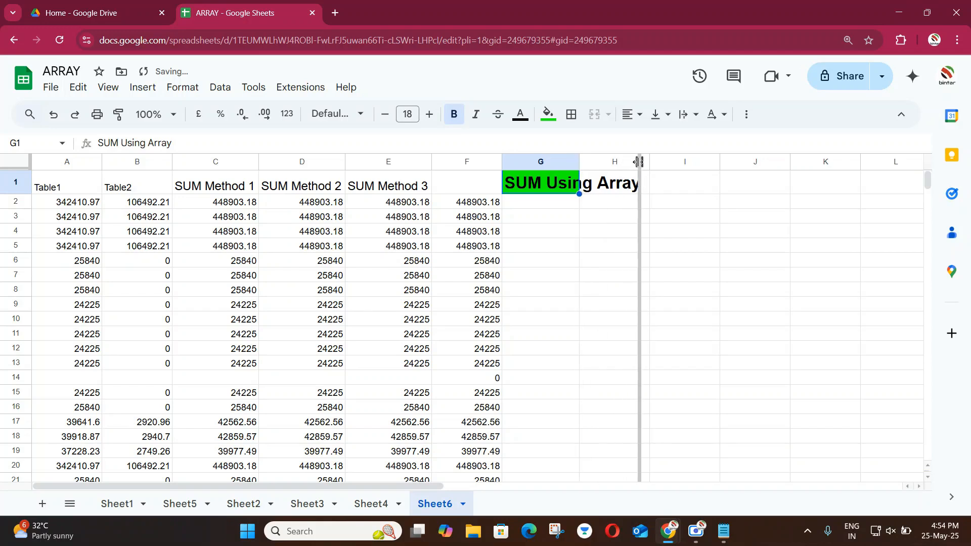
{"action": "left_click", "coordinate": [553, 211]}
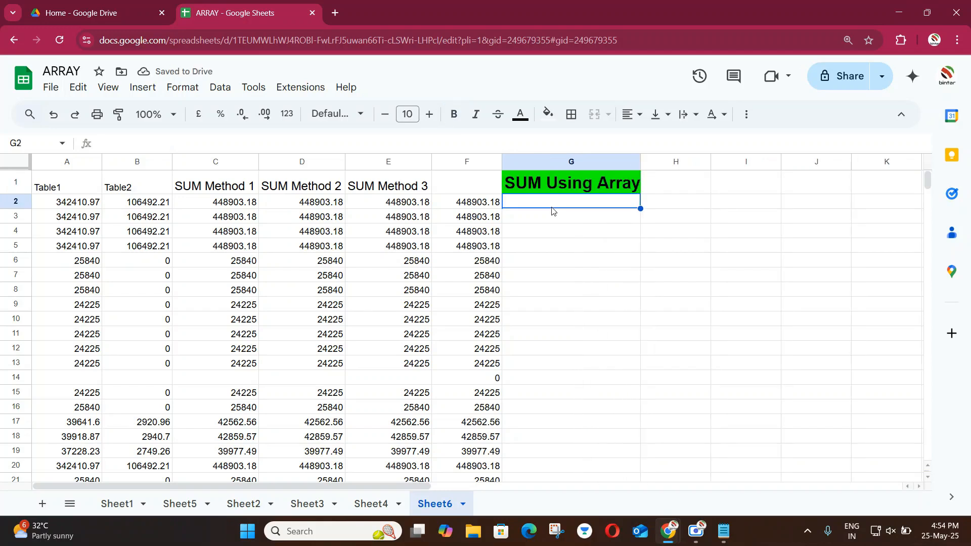
{"action": "left_click", "coordinate": [80, 205]}
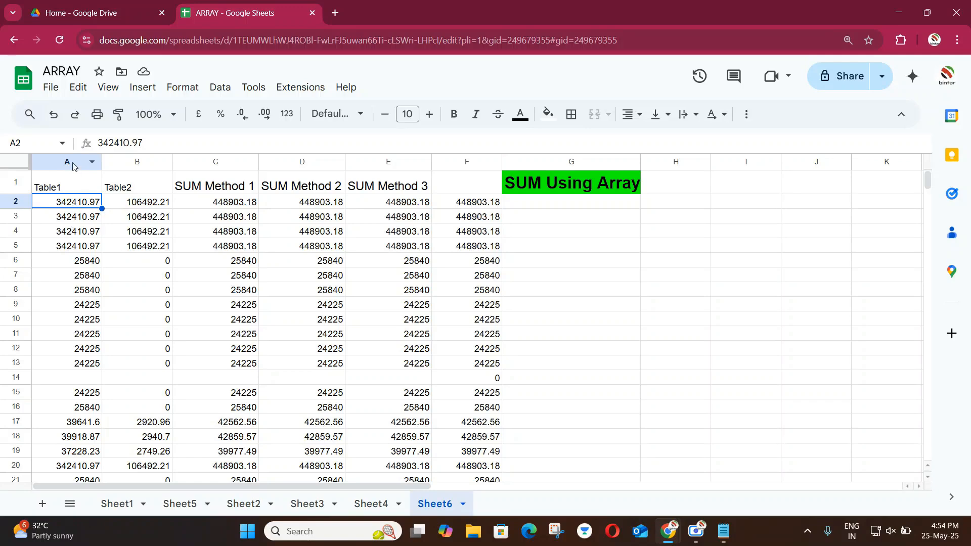
{"action": "left_click", "coordinate": [135, 161]}
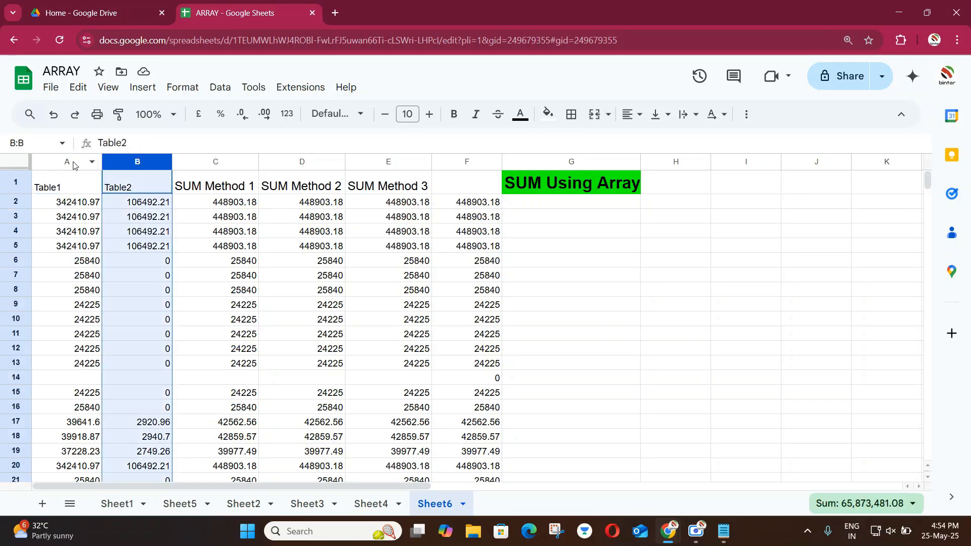
{"action": "left_click", "coordinate": [70, 163]}
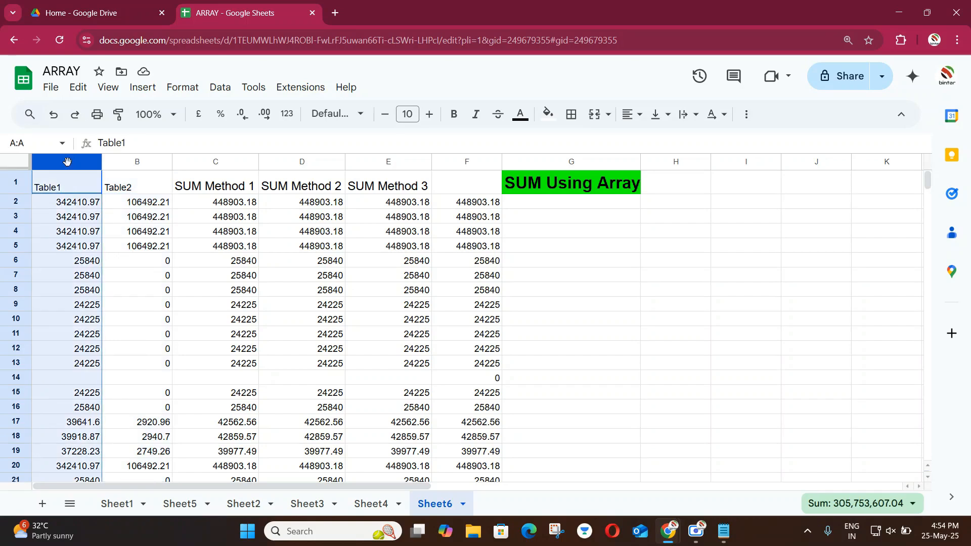
{"action": "left_click", "coordinate": [137, 162]}
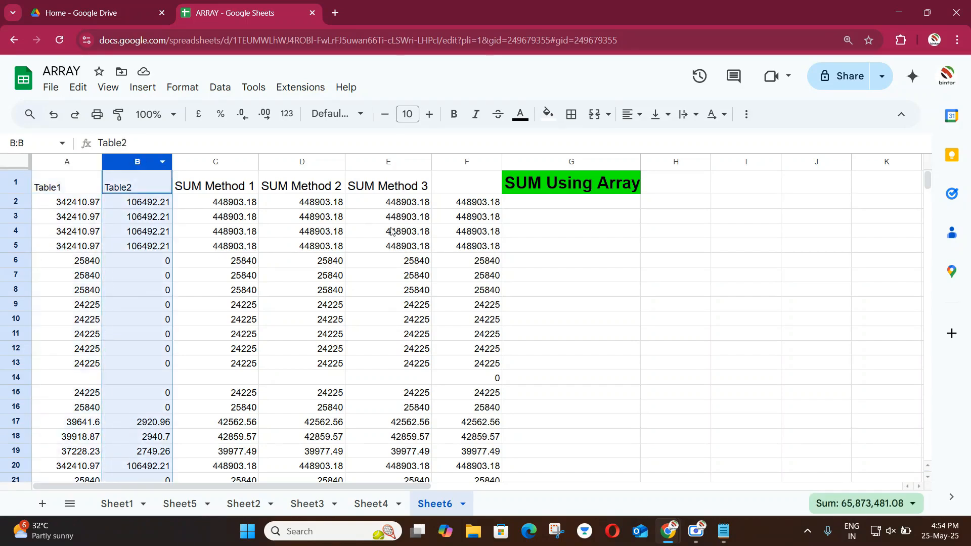
{"action": "left_click", "coordinate": [540, 206]}
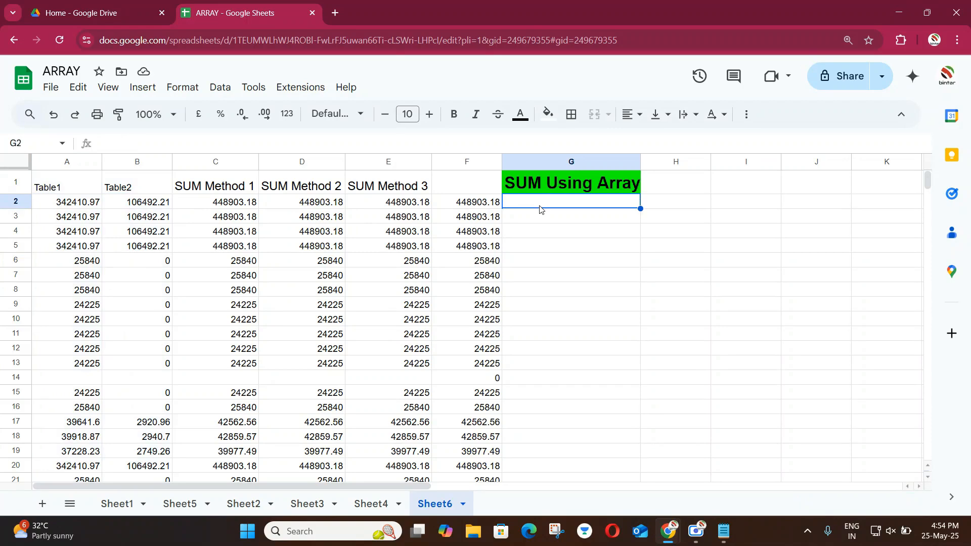
{"action": "type", "text": "="}
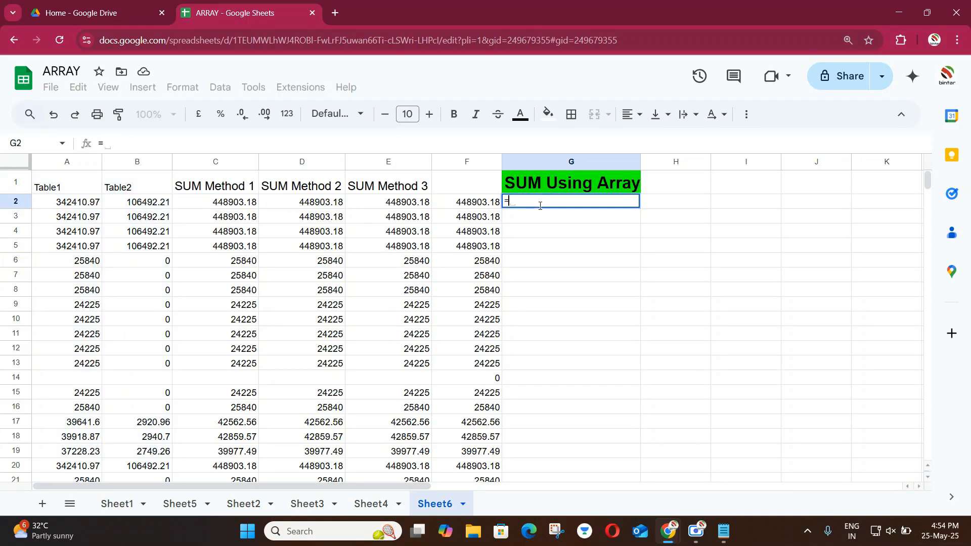
{"action": "type", "text": "ARRA"}
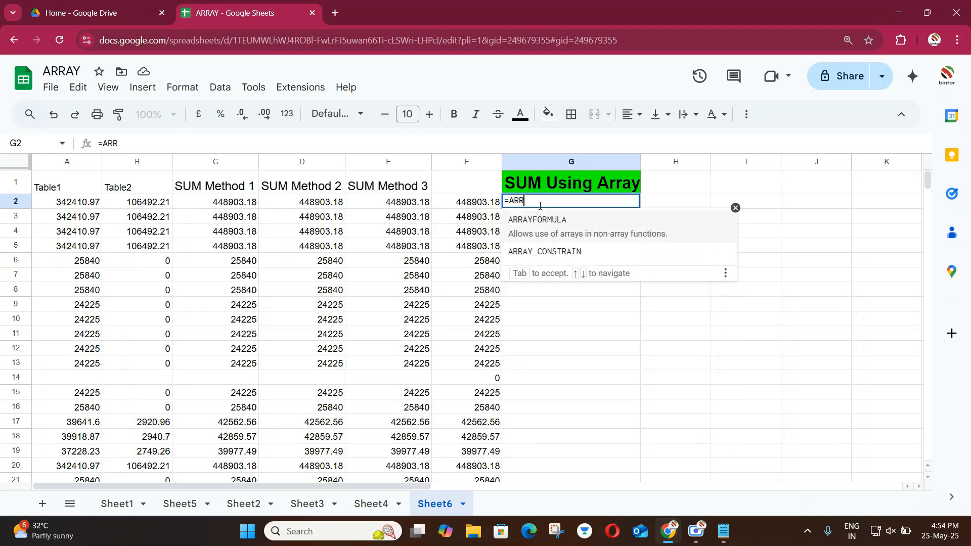
{"action": "left_click", "coordinate": [545, 222]}
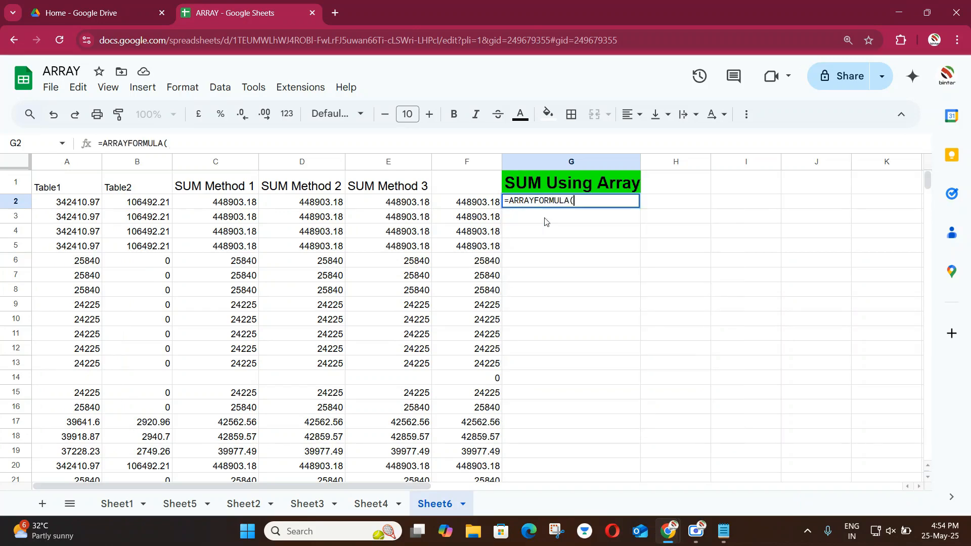
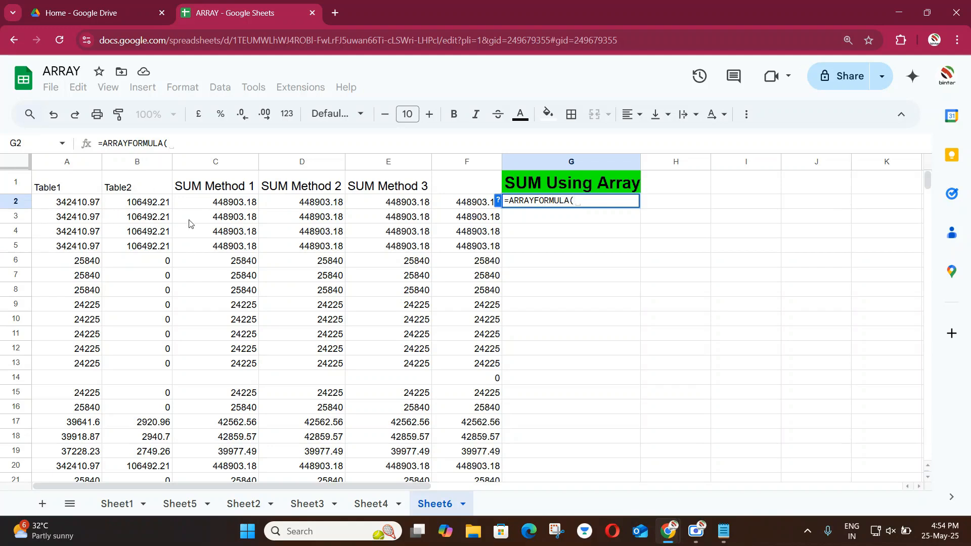
{"action": "key", "text": "Escape"}
Step: Check the individual row formulas in cells C2 to C6 of the SUM Method 1 column
{"action": "left_click", "coordinate": [229, 206]}
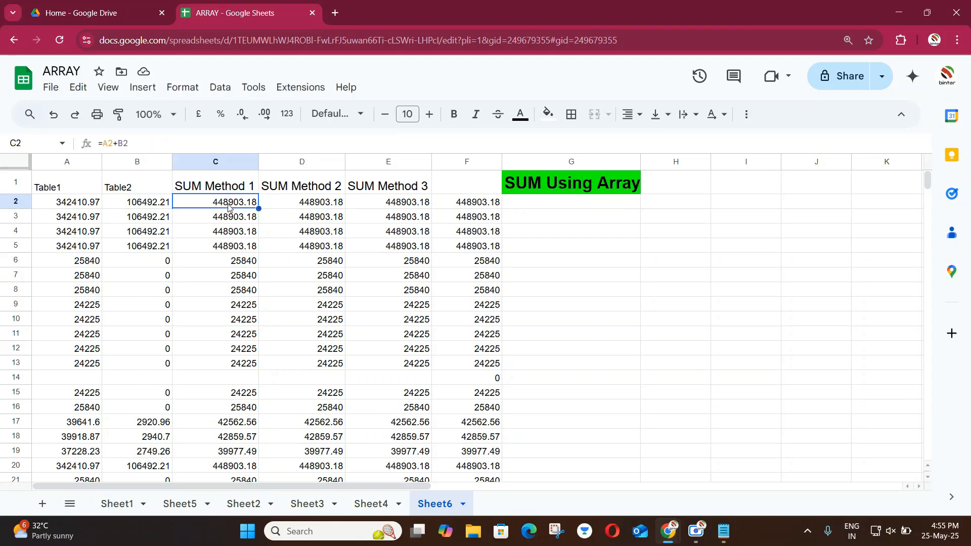
{"action": "left_click", "coordinate": [231, 218]}
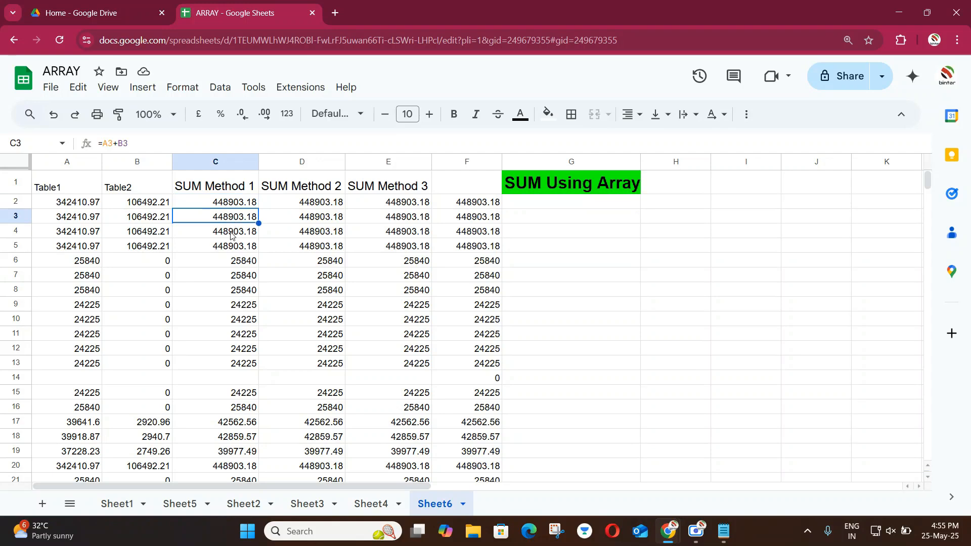
{"action": "left_click", "coordinate": [231, 233]}
{"action": "left_click", "coordinate": [231, 247]}
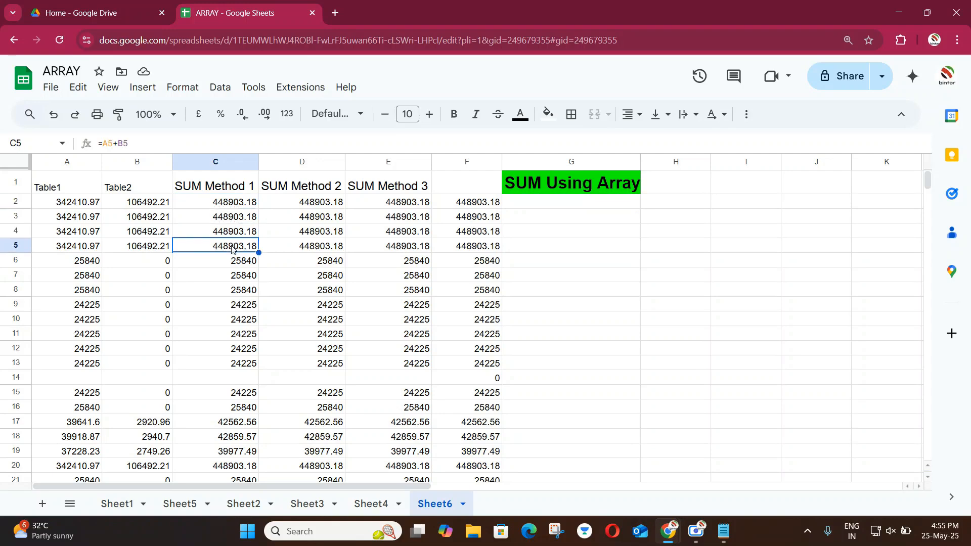
{"action": "left_click", "coordinate": [239, 265]}
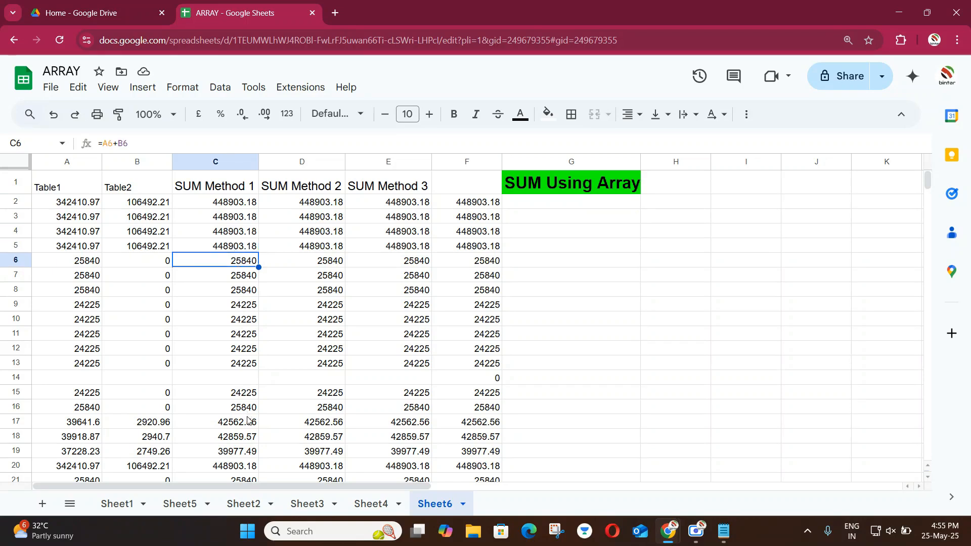
Step: Change the formula in C3 to the subtraction =A3-B3
{"action": "left_click", "coordinate": [229, 221]}
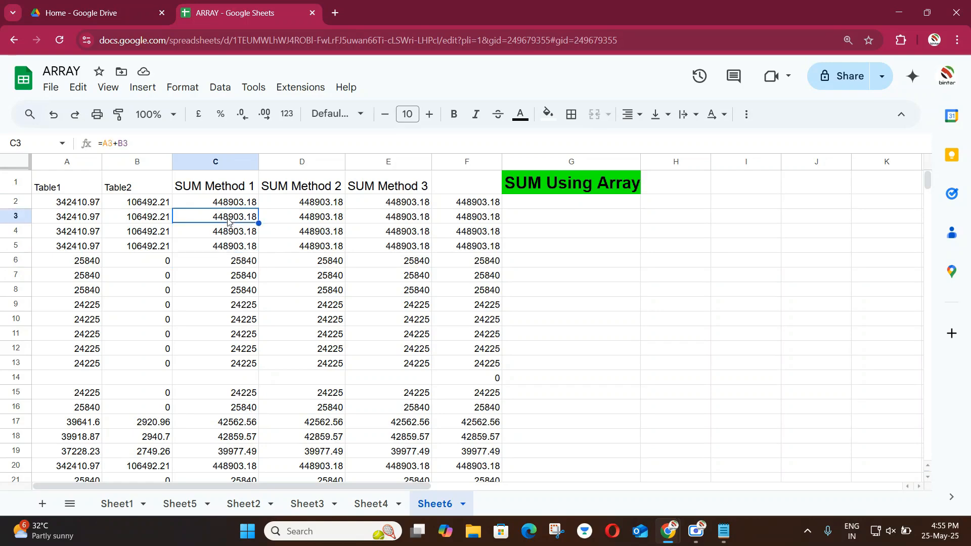
{"action": "key", "text": "F2"}
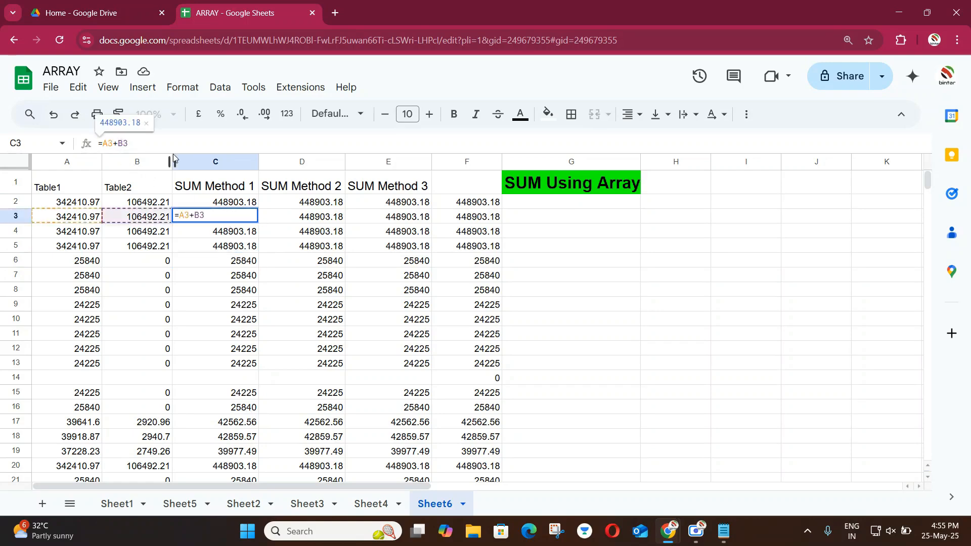
{"action": "key", "text": "Left"}
{"action": "key", "text": "Left"}
{"action": "key", "text": "BackSpace"}
{"action": "type", "text": "-"}
{"action": "key", "text": "Return"}
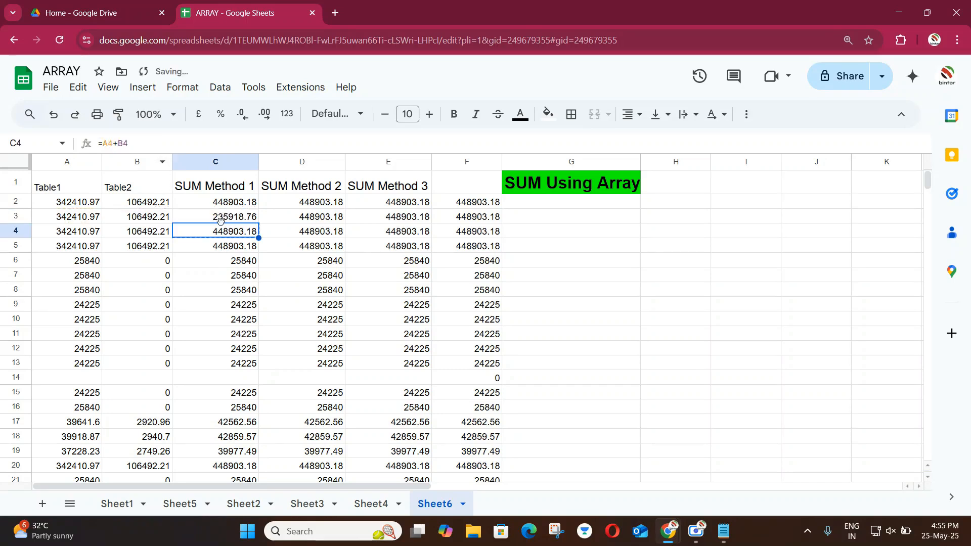
{"action": "left_click_drag", "start_coordinate": [221, 223], "coordinate": [223, 222]}
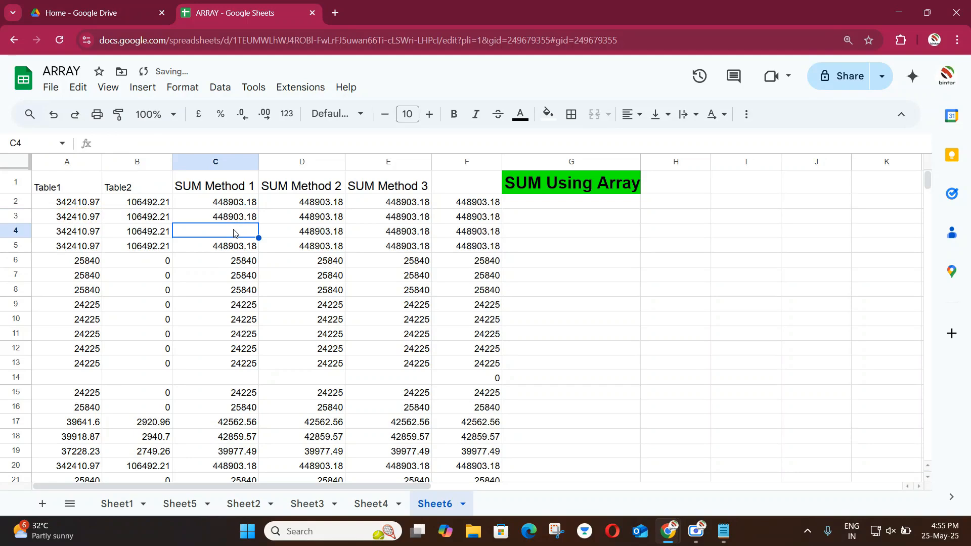
{"action": "key", "text": "ctrl+z"}
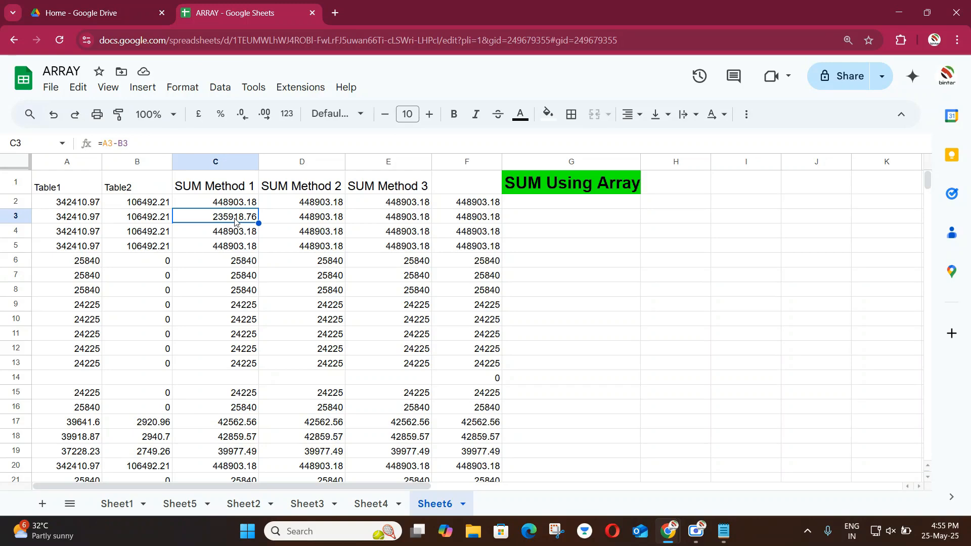
Step: Change the formula in C19 to the subtraction =A19-B19 and reselect the cell to check it
{"action": "left_click", "coordinate": [232, 451]}
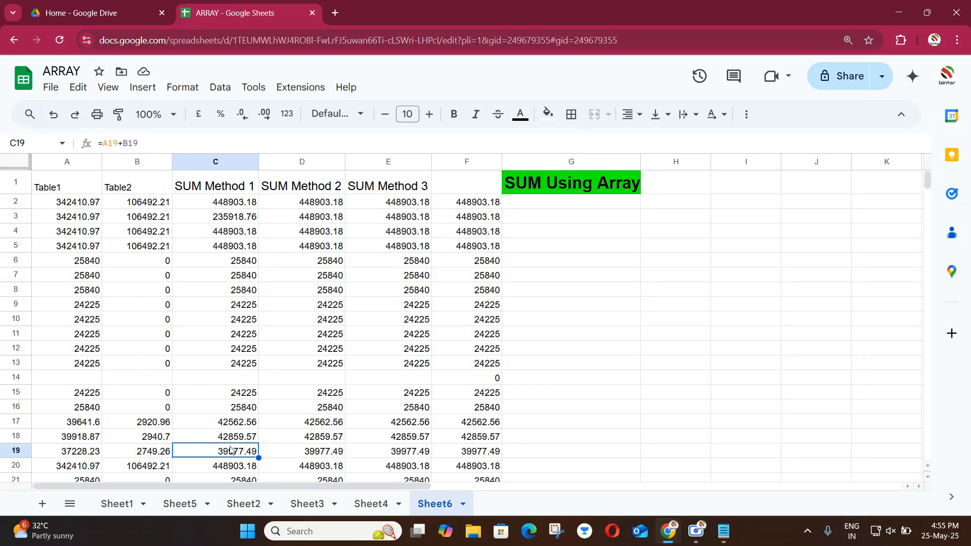
{"action": "left_click", "coordinate": [124, 145]}
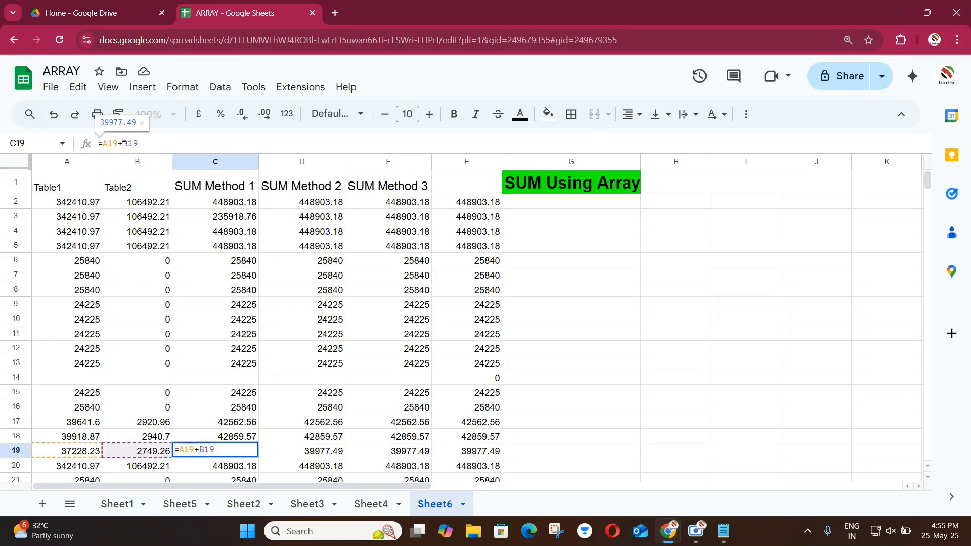
{"action": "key", "text": "BackSpace"}
{"action": "type", "text": "-"}
{"action": "key", "text": "Return"}
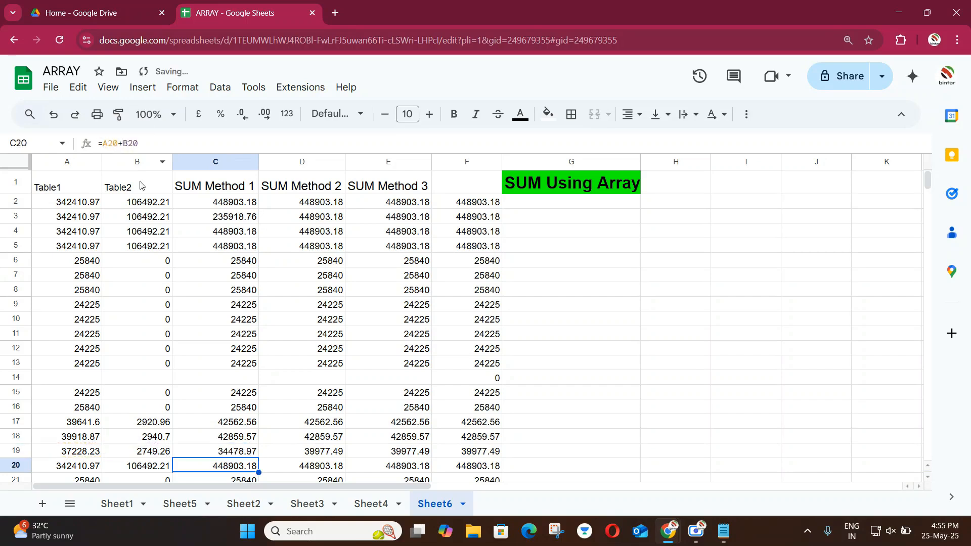
{"action": "left_click", "coordinate": [240, 451]}
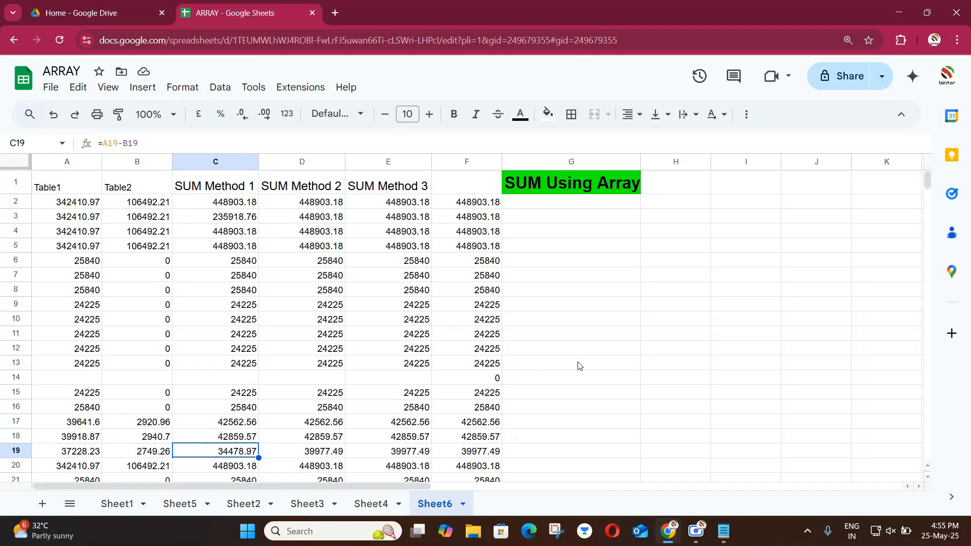
Step: Start an ARRAYFORMULA in cell G2 with the open-ended Table1 range A2:A
{"action": "left_click", "coordinate": [551, 209]}
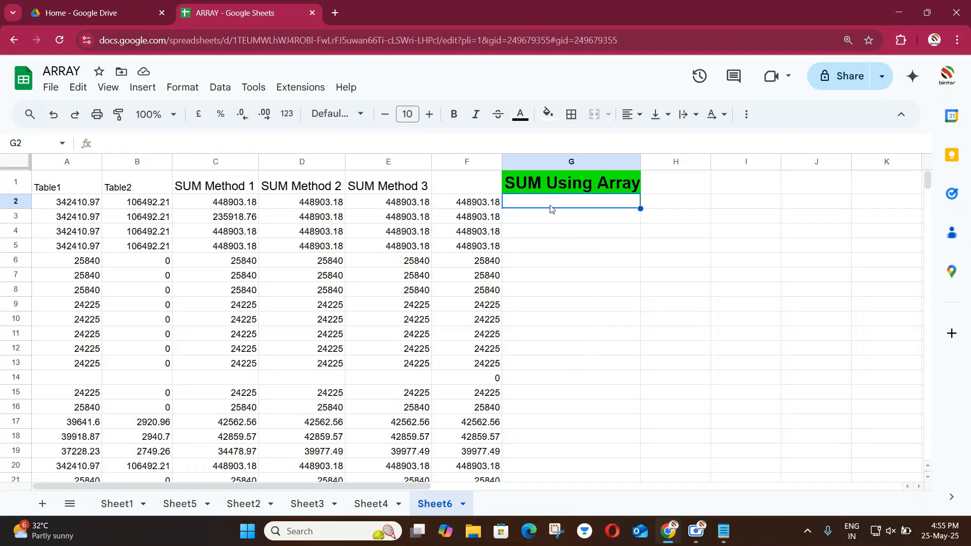
{"action": "type", "text": "="}
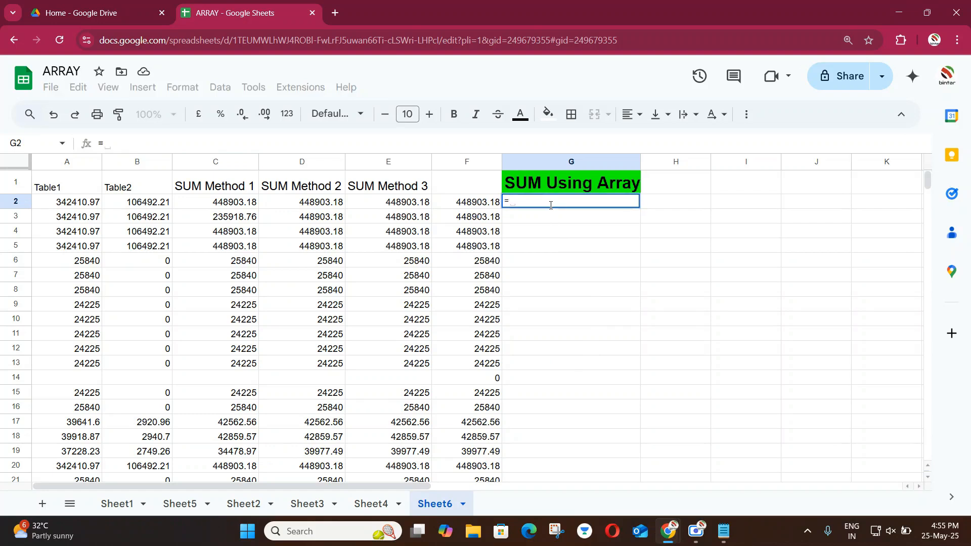
{"action": "type", "text": "ARR"}
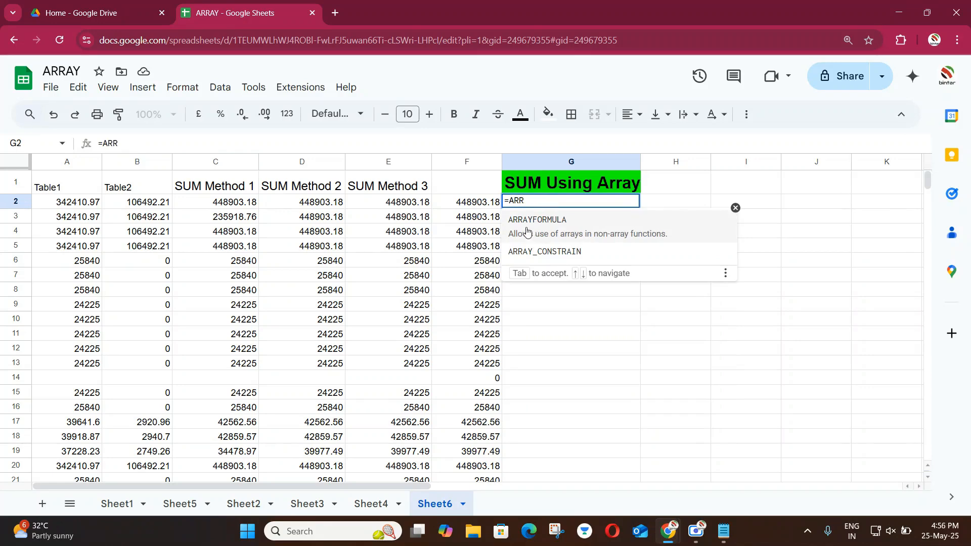
{"action": "left_click", "coordinate": [547, 222]}
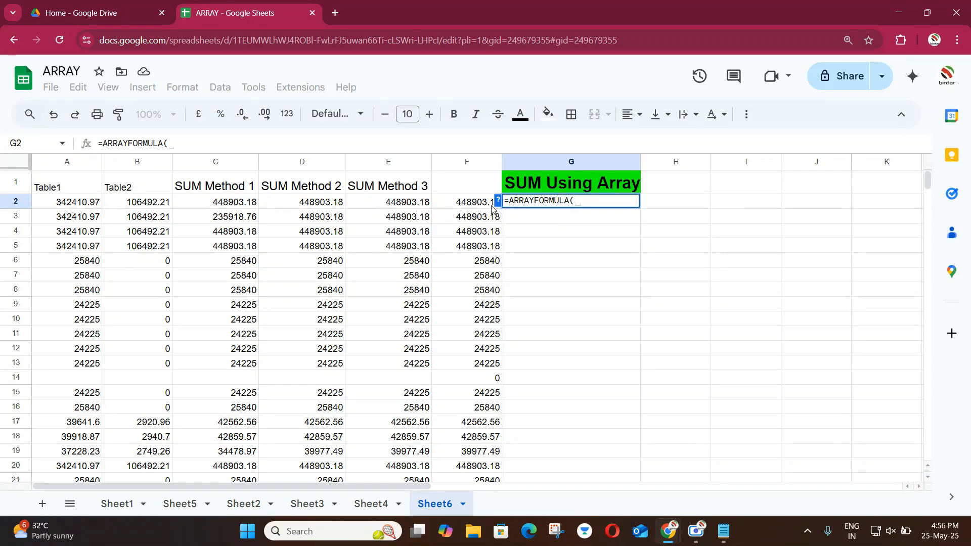
{"action": "type", "text": "a2"}
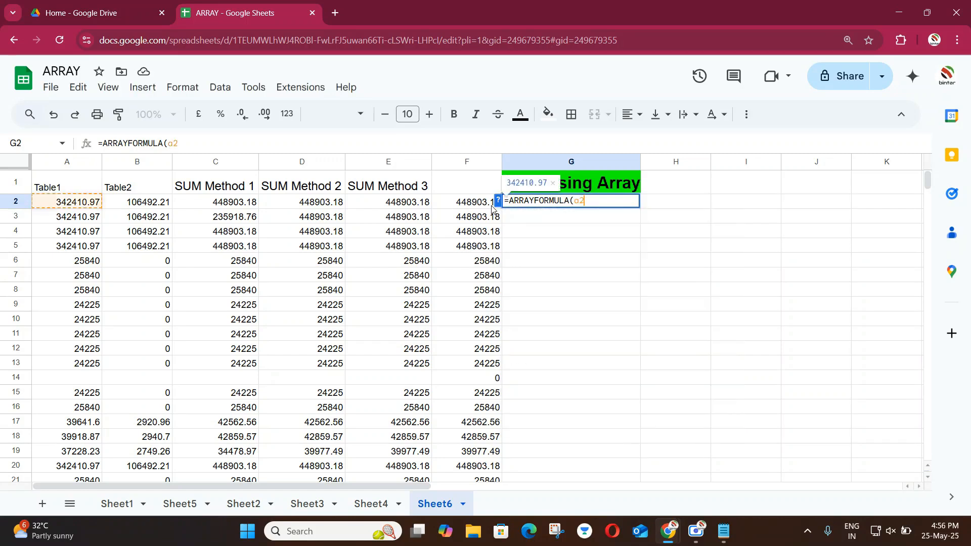
{"action": "key", "text": "BackSpace"}
{"action": "key", "text": "BackSpace"}
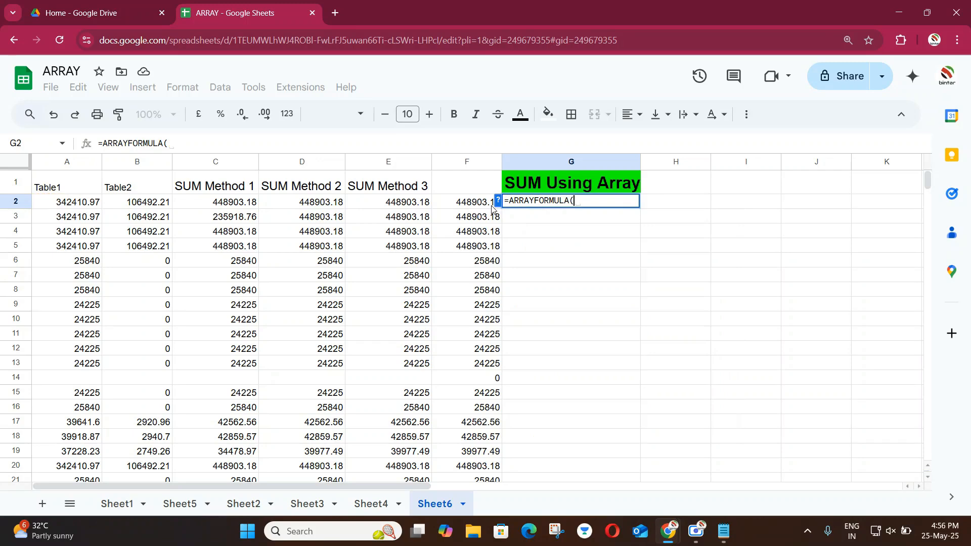
{"action": "type", "text": "A2"}
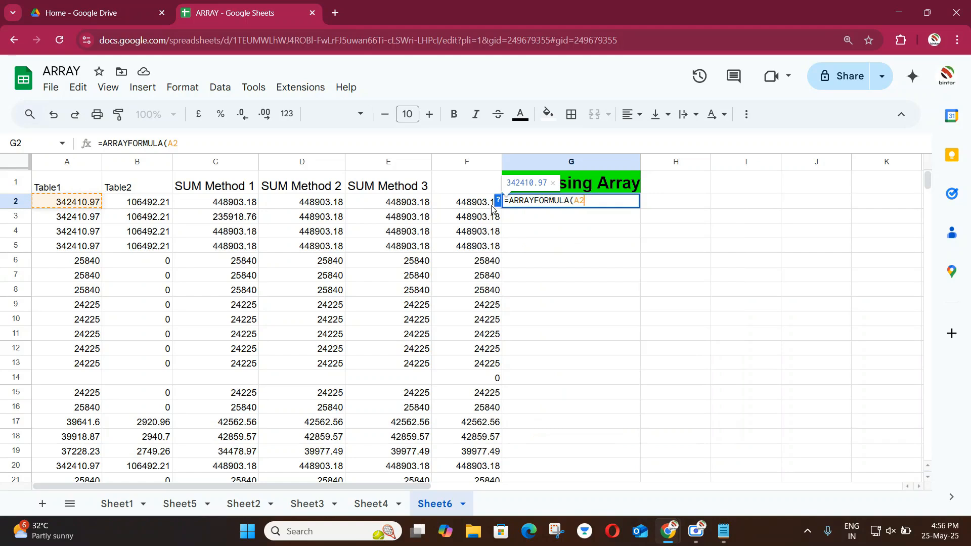
{"action": "type", "text": ":"}
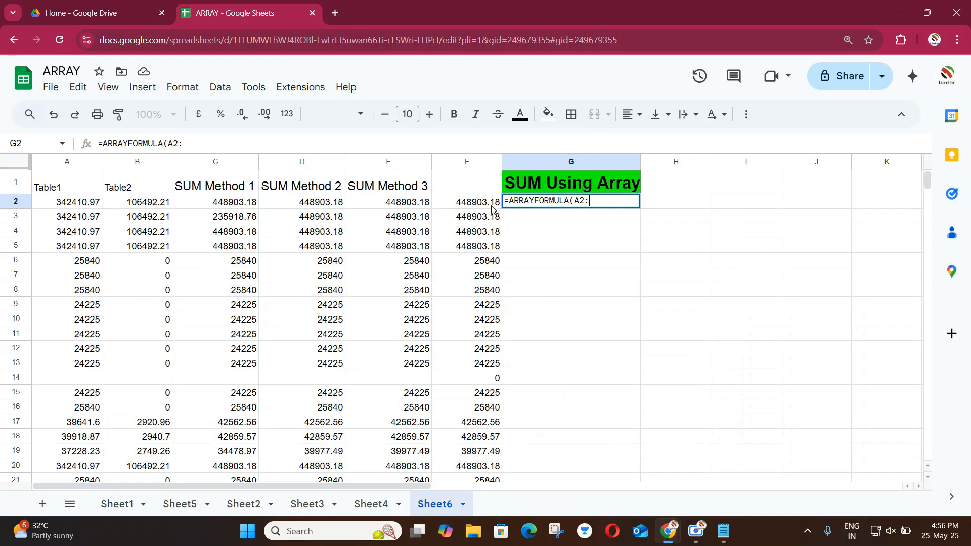
{"action": "type", "text": "A"}
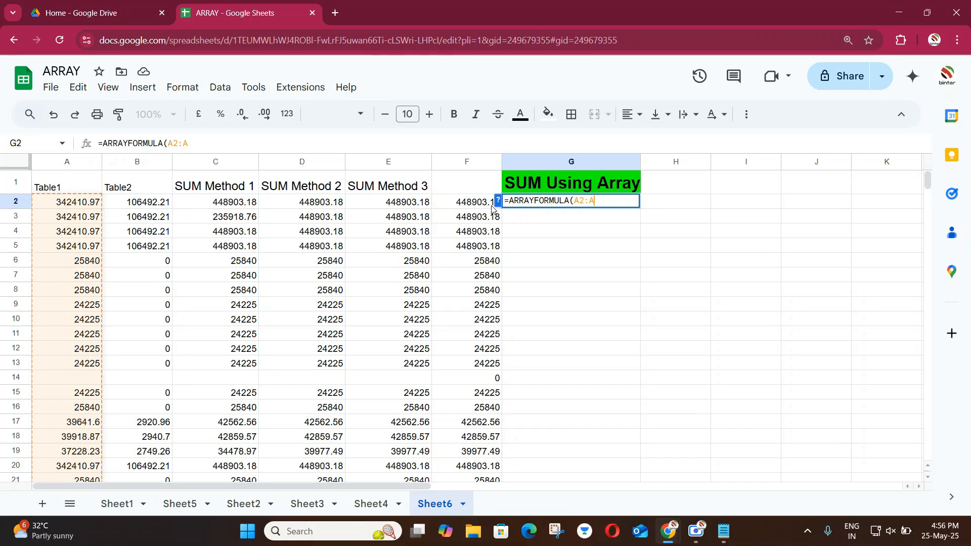
Step: Add the Table2 range B2:B to complete G2's formula as =ARRAYFORMULA(A2:A+B2:B)
{"action": "type", "text": "+"}
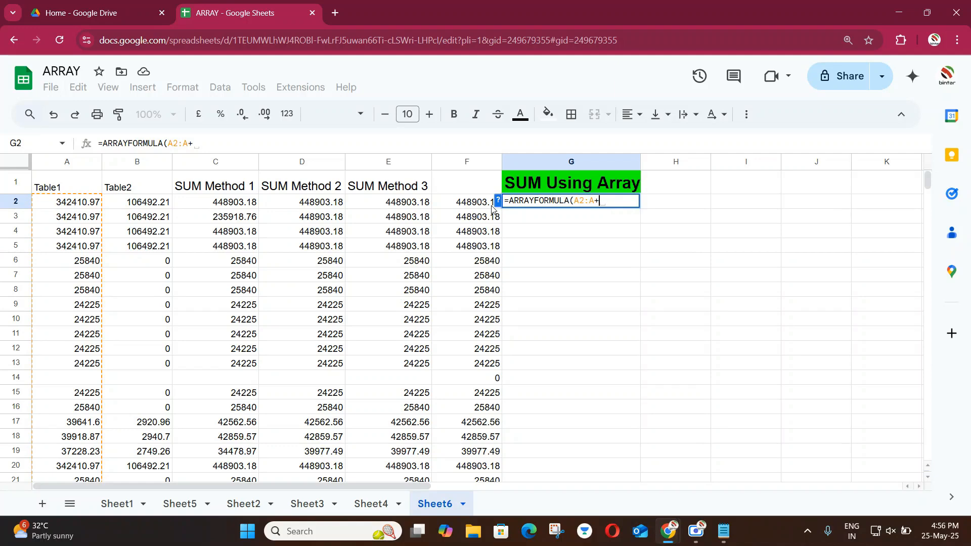
{"action": "type", "text": "B"}
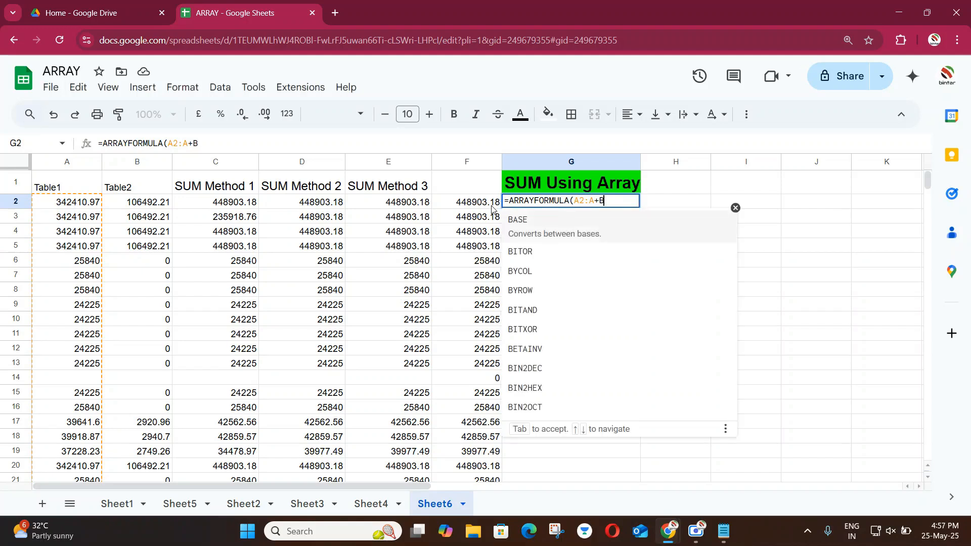
{"action": "type", "text": "2+"}
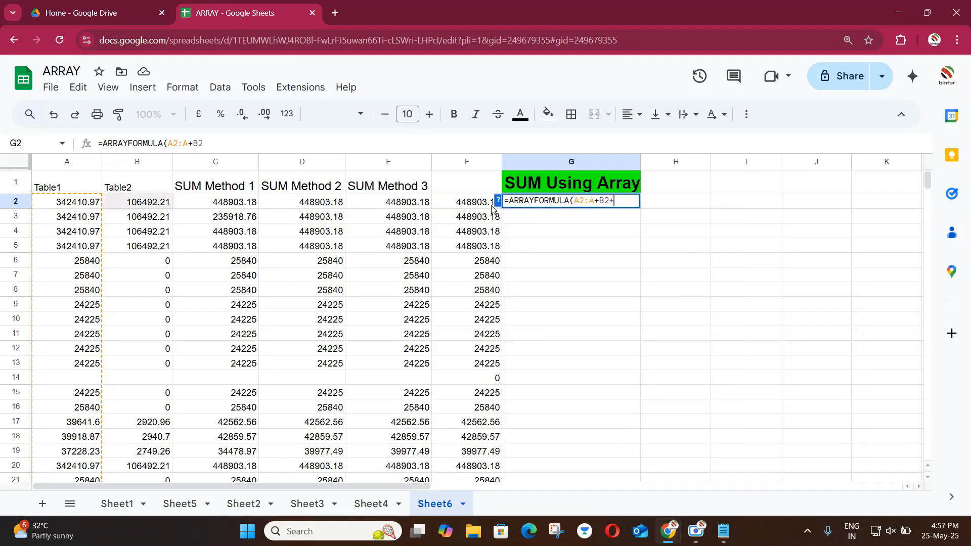
{"action": "type", "text": "B"}
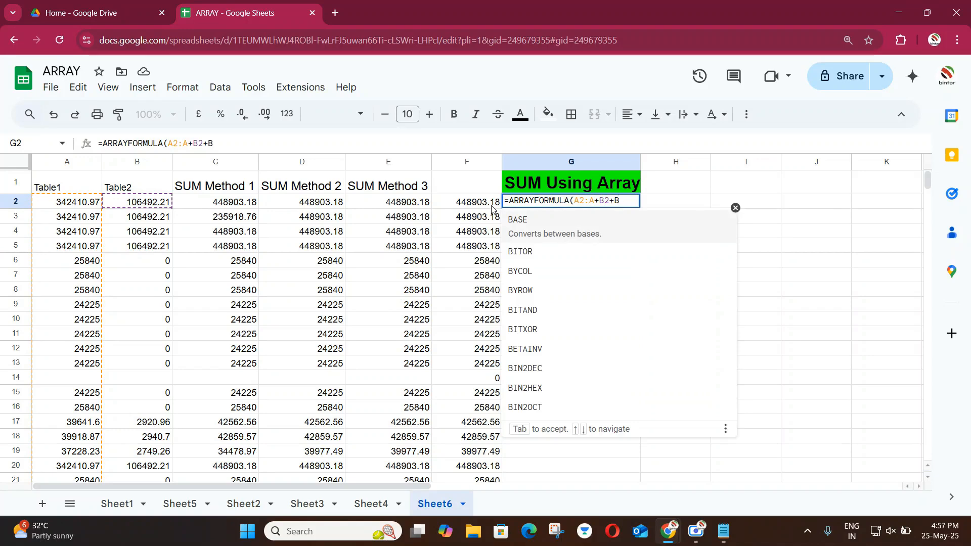
{"action": "key", "text": "BackSpace"}
{"action": "key", "text": "BackSpace"}
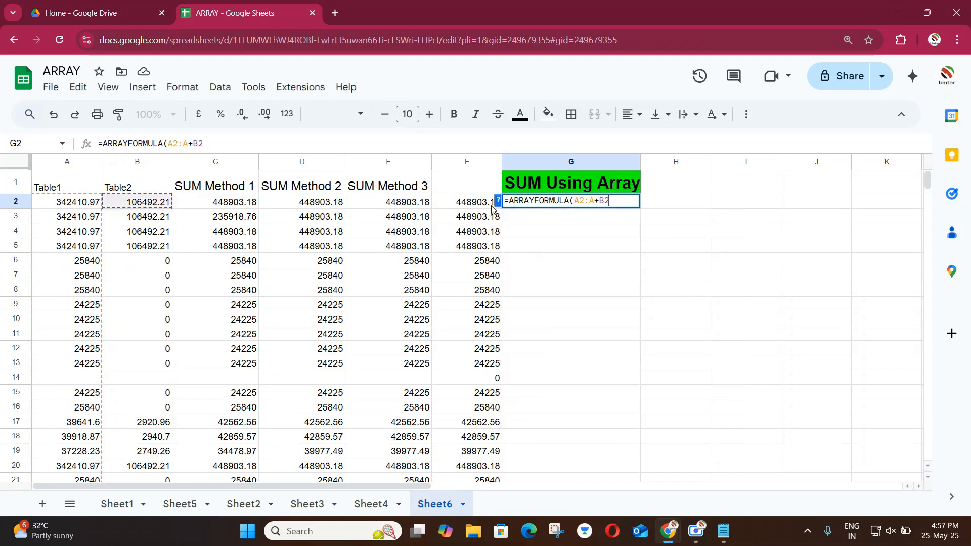
{"action": "type", "text": ":"}
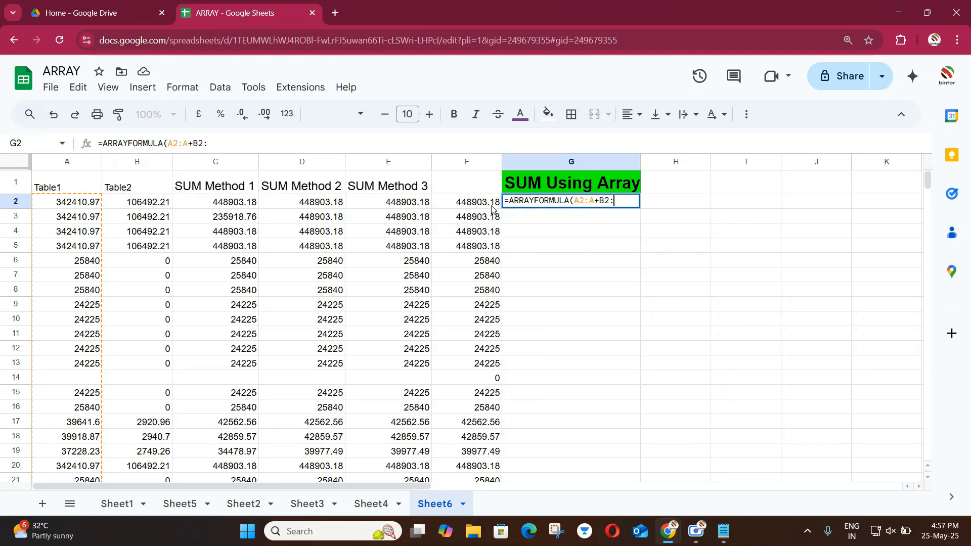
{"action": "type", "text": "B"}
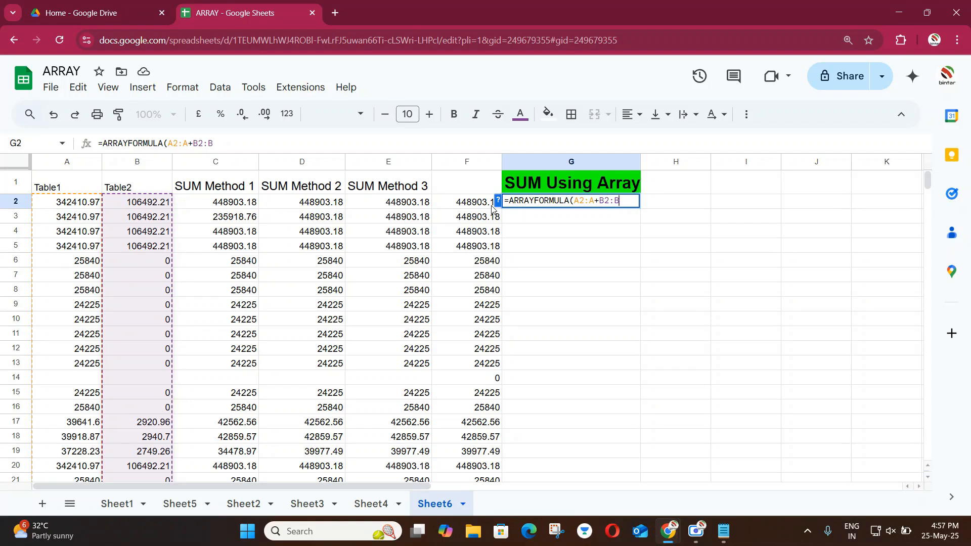
{"action": "type", "text": ")"}
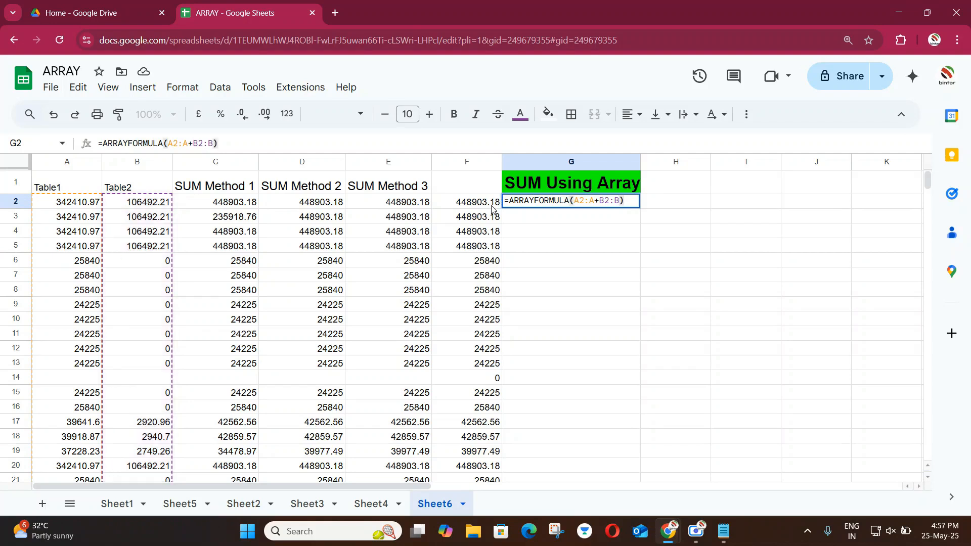
{"action": "key", "text": "Return"}
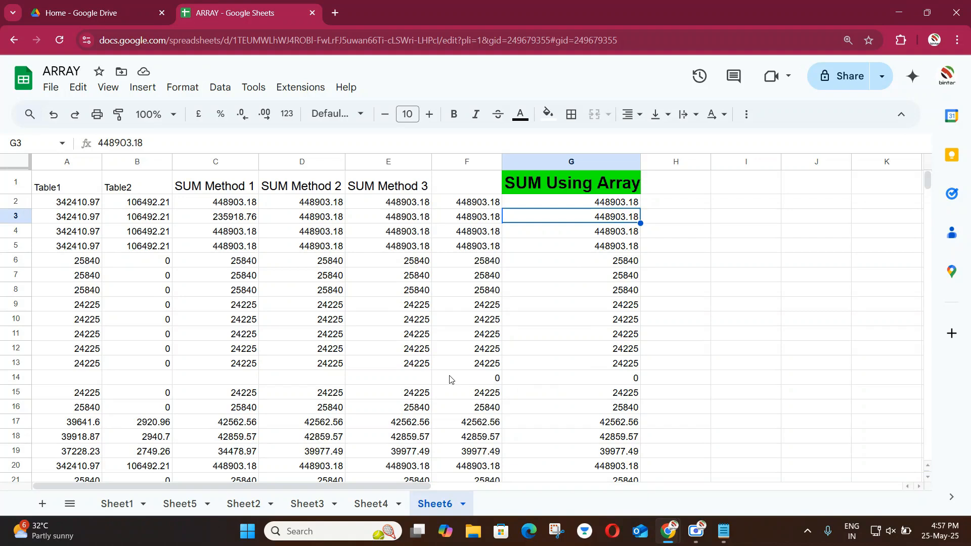
Step: Check the array results in column G at the blank row 14, row 16 and the last row, 4743
{"action": "left_click", "coordinate": [464, 380]}
{"action": "left_click", "coordinate": [634, 385]}
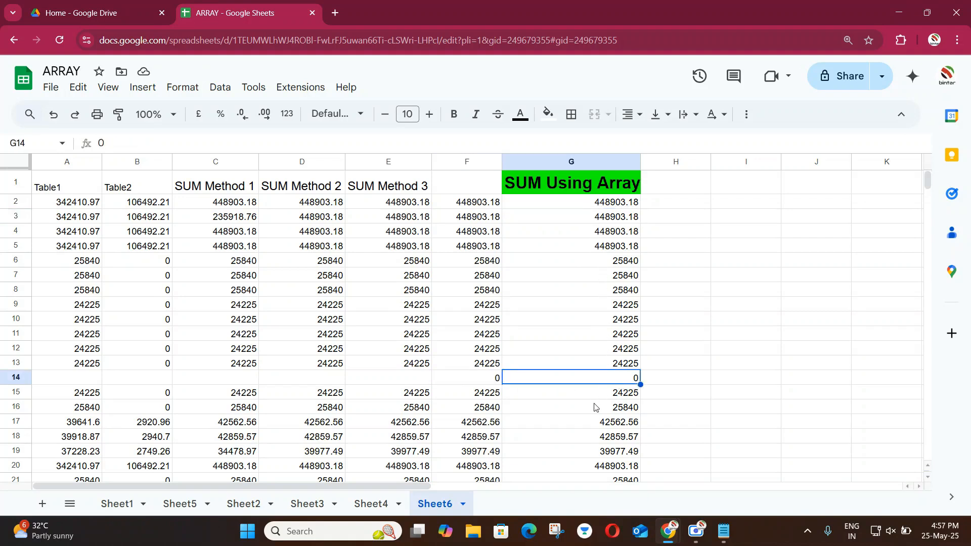
{"action": "left_click", "coordinate": [617, 406]}
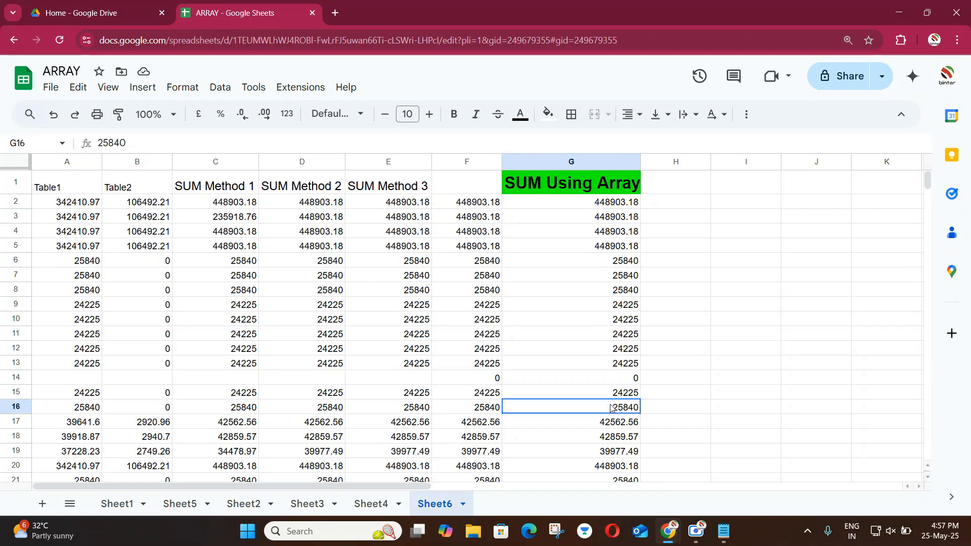
{"action": "key", "text": "ctrl+shift+Down"}
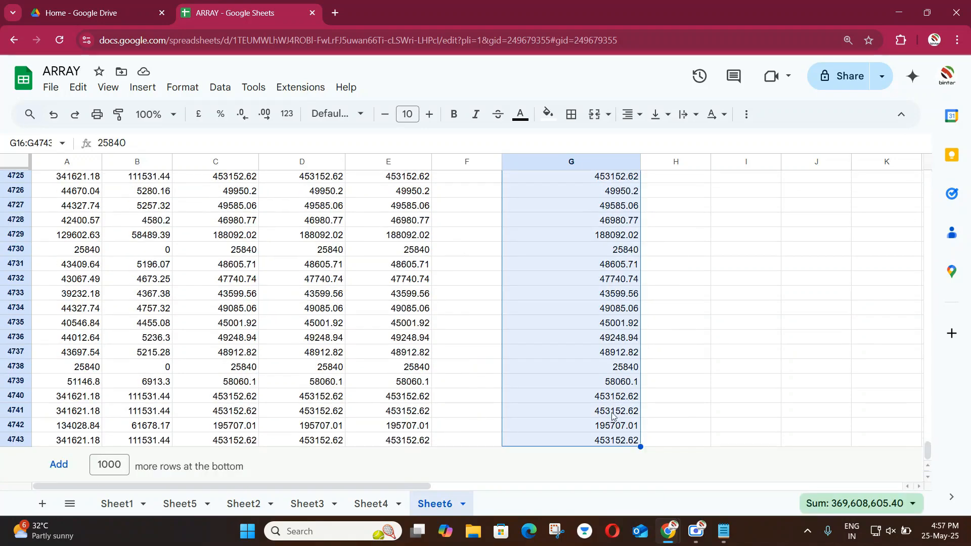
{"action": "left_click", "coordinate": [615, 444]}
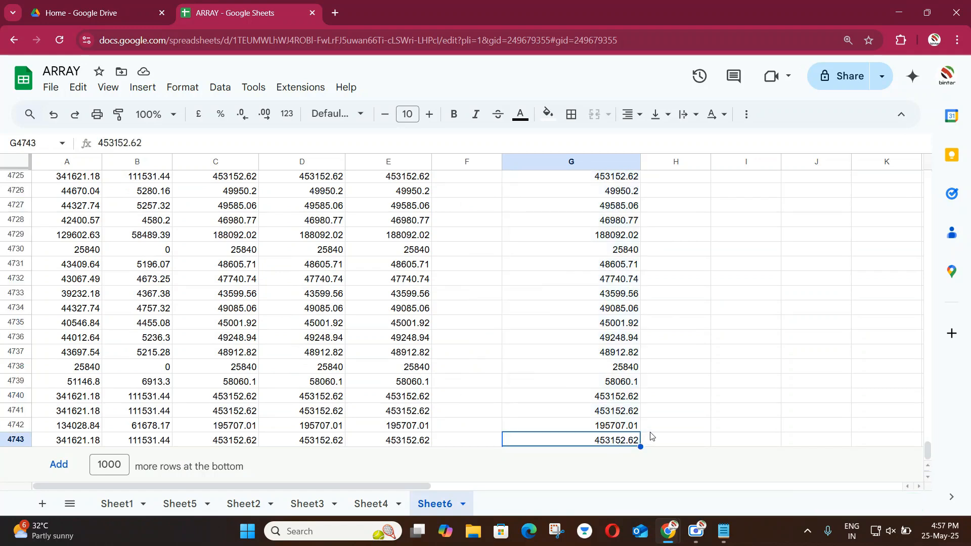
{"action": "scroll", "coordinate": [651, 436], "scroll_direction": "up", "scroll_amount": 20}
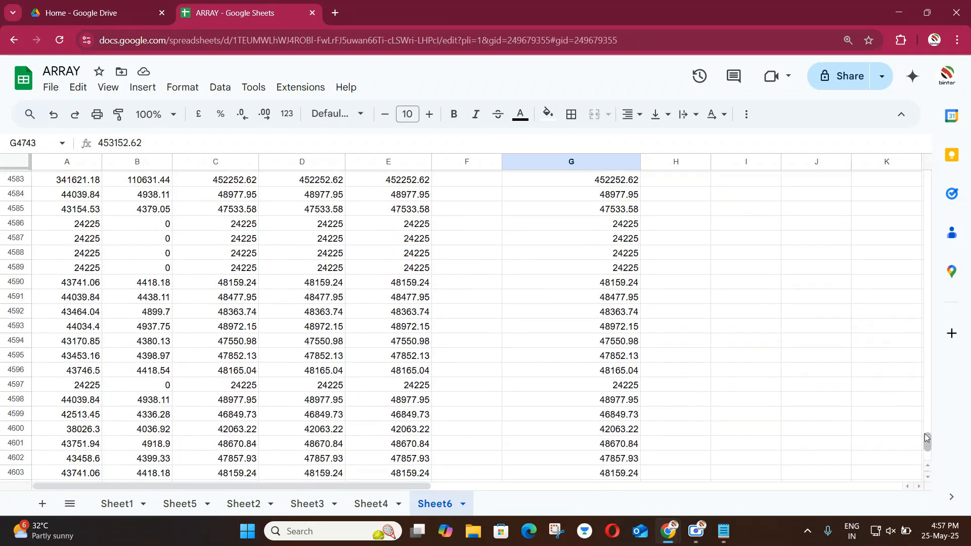
Step: Highlight the array formula cell G2 with a magenta fill and increase its font size
{"action": "left_click_drag", "start_coordinate": [924, 432], "coordinate": [924, 165]}
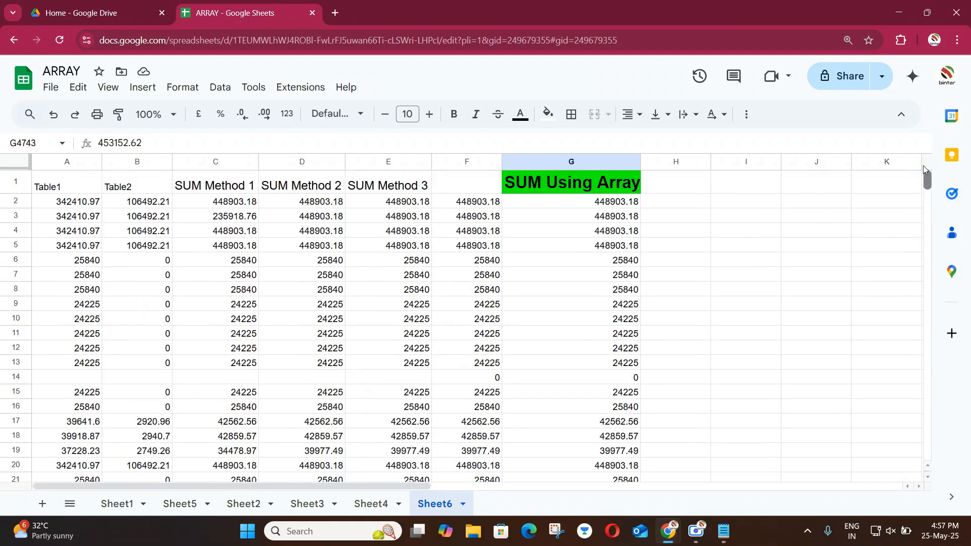
{"action": "left_click", "coordinate": [602, 205]}
{"action": "left_click", "coordinate": [549, 117]}
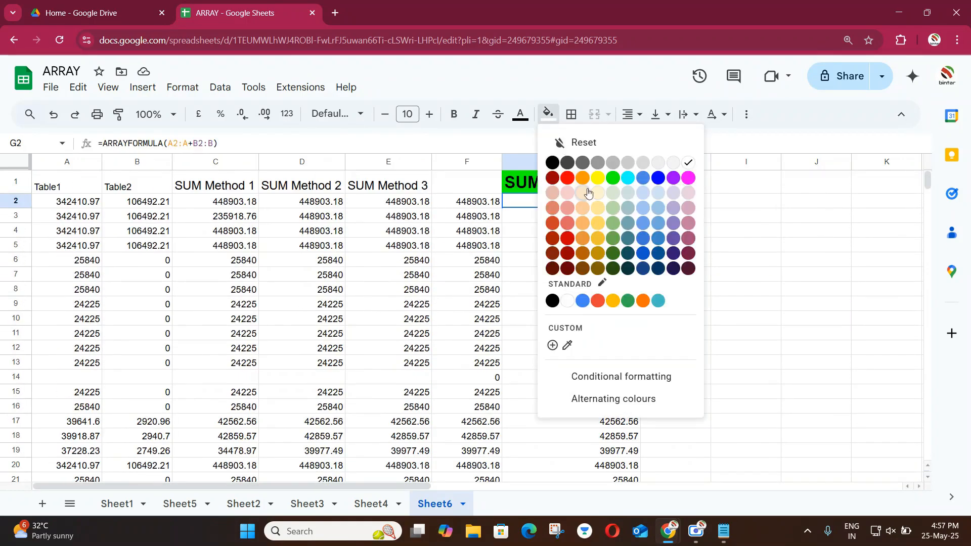
{"action": "left_click", "coordinate": [688, 179]}
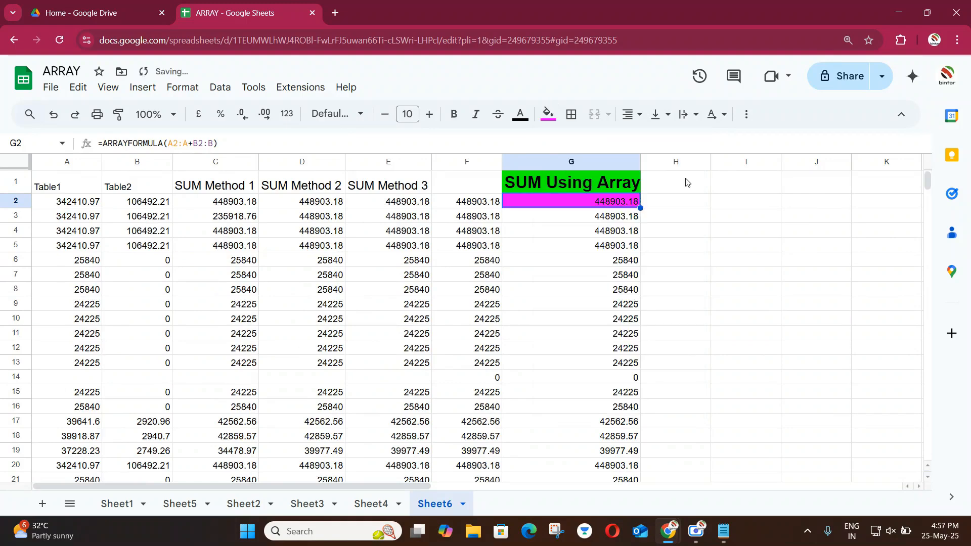
{"action": "left_click", "coordinate": [431, 119]}
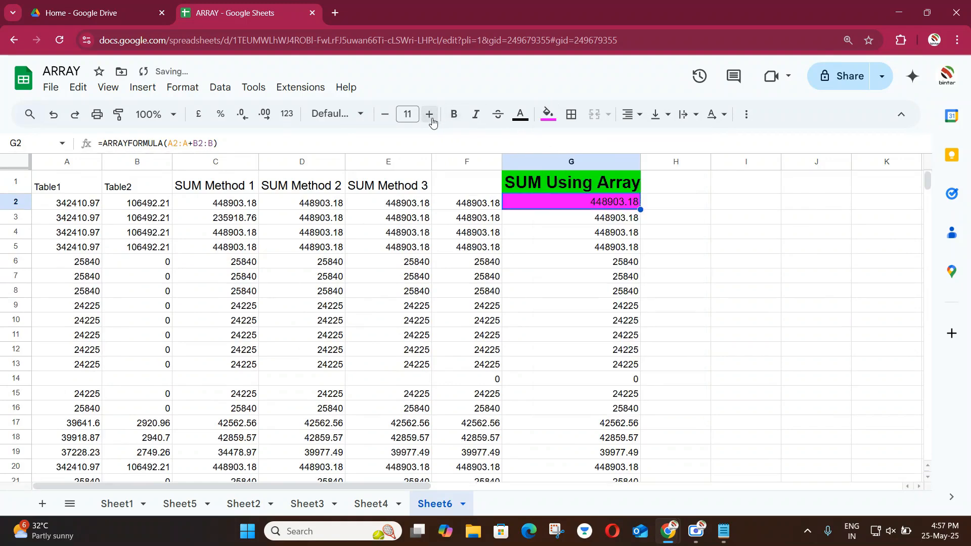
{"action": "left_click", "coordinate": [432, 121]}
Step: Check the contents of cells G5 to G12 below the array formula in the SUM Using Array column
{"action": "left_click", "coordinate": [590, 252]}
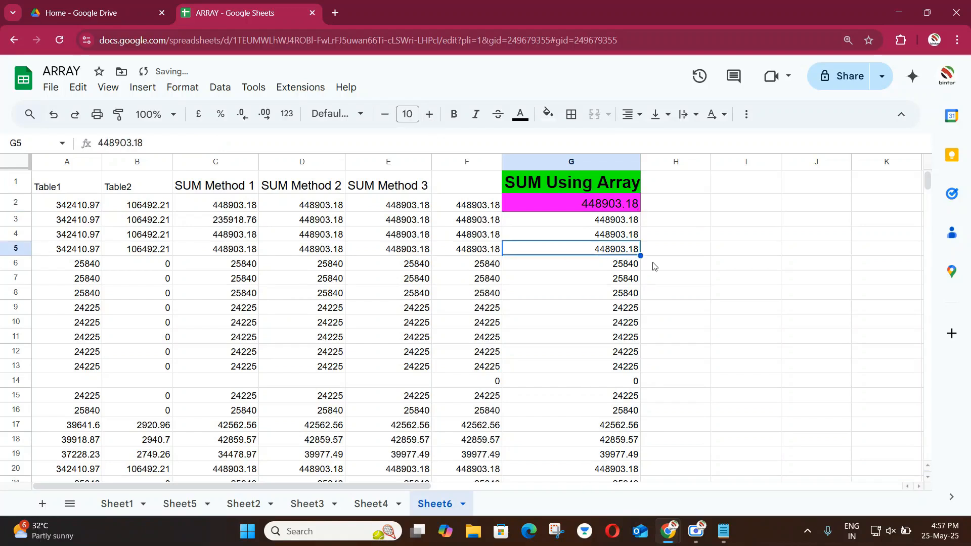
{"action": "key", "text": "Delete"}
{"action": "key", "text": "ctrl+z"}
{"action": "key", "text": "Down"}
{"action": "key", "text": "Down"}
{"action": "key", "text": "Down"}
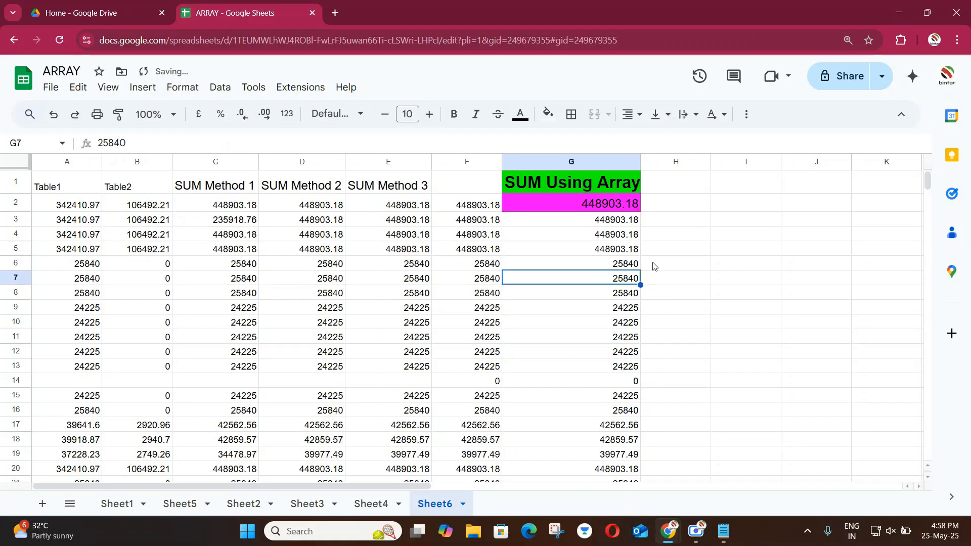
{"action": "key", "text": "Down"}
{"action": "key", "text": "Down"}
{"action": "key", "text": "Down"}
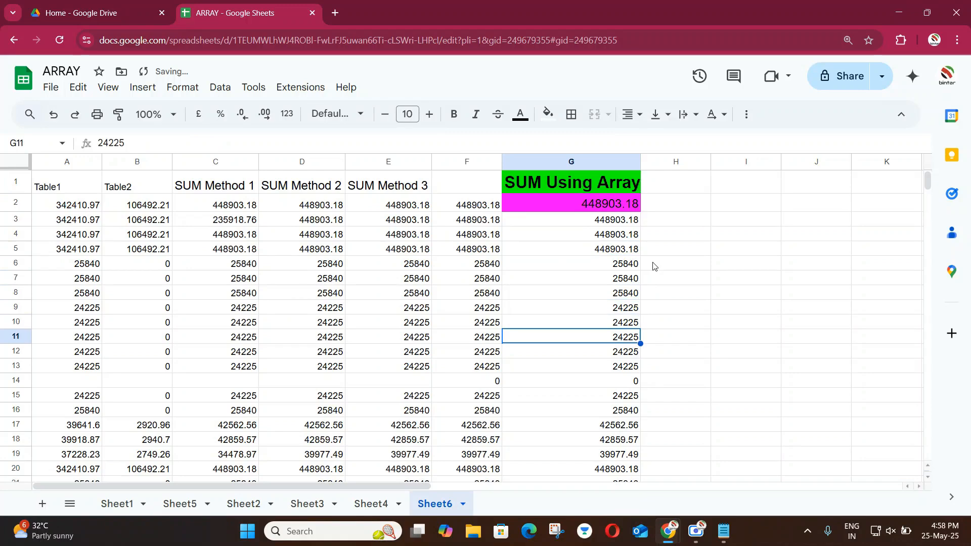
{"action": "key", "text": "Down"}
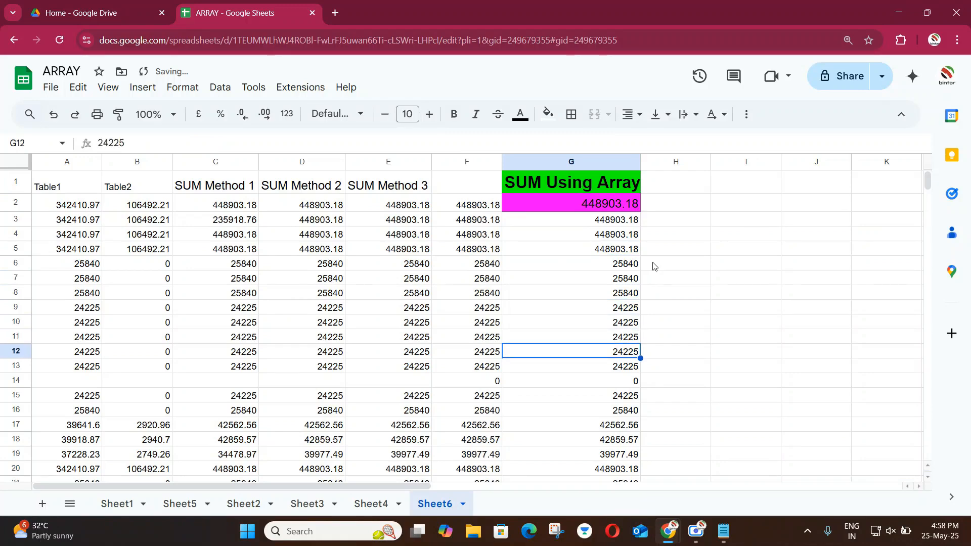
{"action": "key", "text": "Up"}
{"action": "key", "text": "Up"}
{"action": "key", "text": "Up"}
{"action": "key", "text": "Up"}
{"action": "key", "text": "Up"}
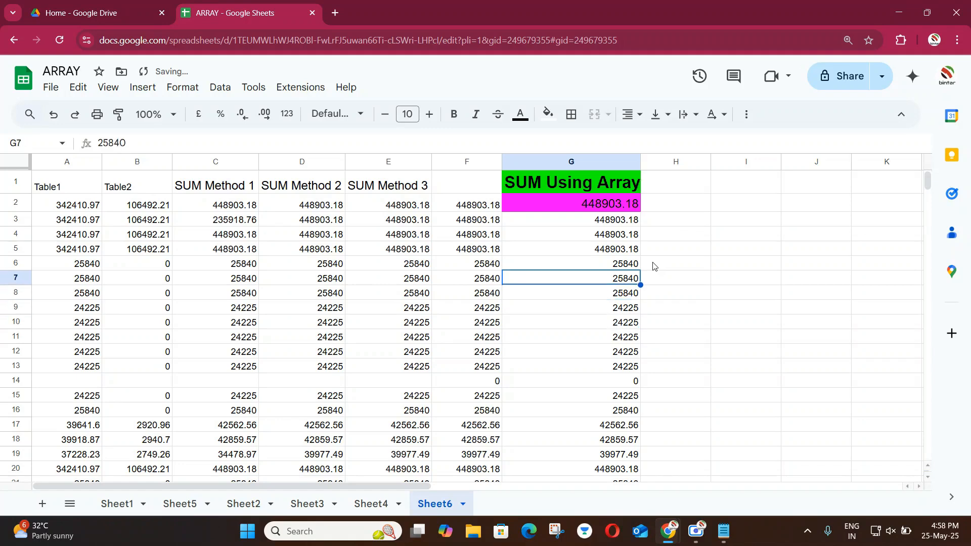
{"action": "key", "text": "Down"}
{"action": "key", "text": "Down"}
{"action": "key", "text": "Down"}
Step: Insert one blank row above row 23
{"action": "scroll", "coordinate": [552, 277], "scroll_direction": "down", "scroll_amount": 4}
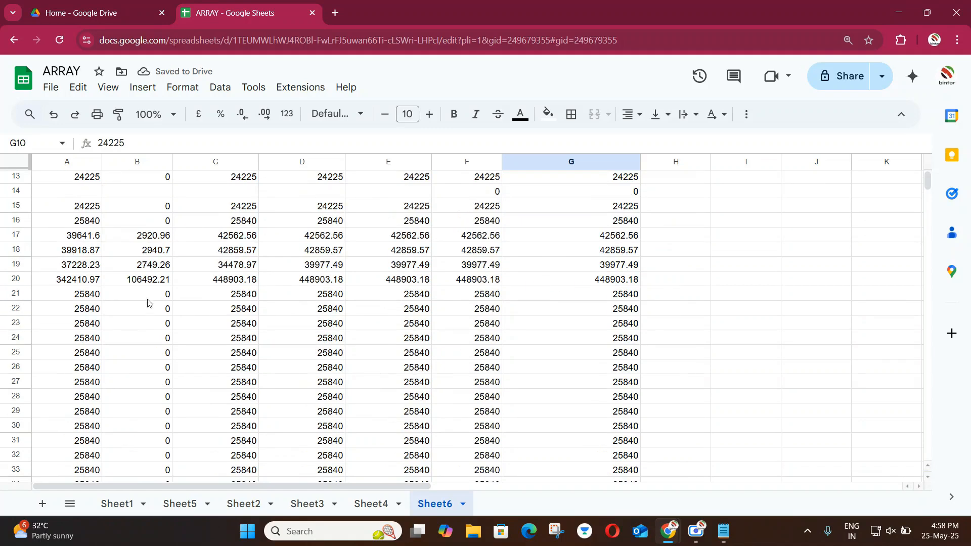
{"action": "left_click", "coordinate": [15, 328]}
{"action": "right_click", "coordinate": [16, 327]}
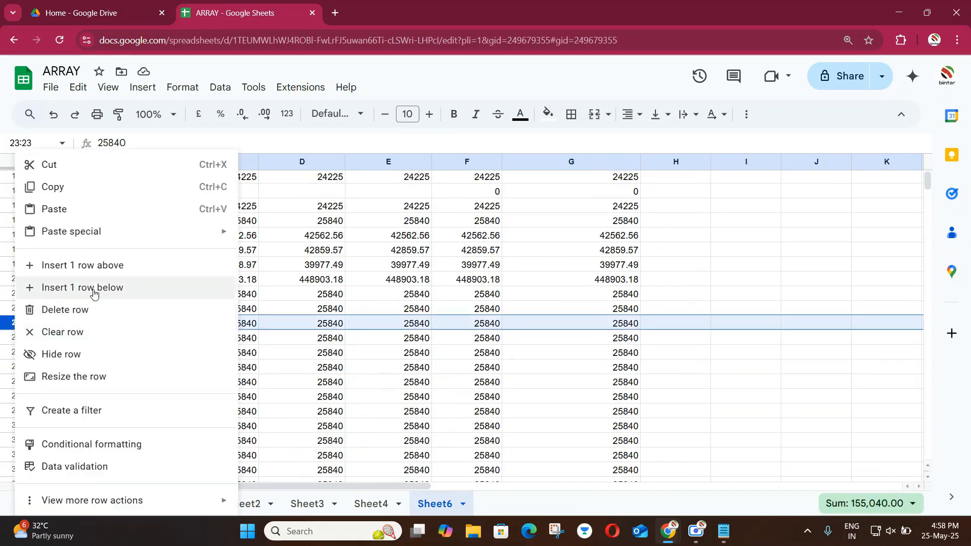
{"action": "left_click", "coordinate": [98, 274]}
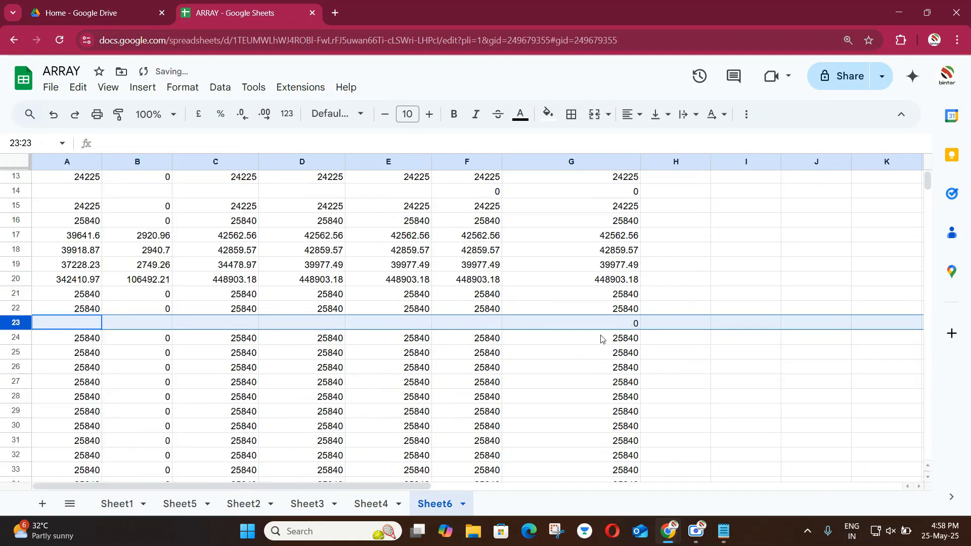
Step: Check the array result in cell G23 of the inserted blank row against the rows around it
{"action": "left_click", "coordinate": [627, 326]}
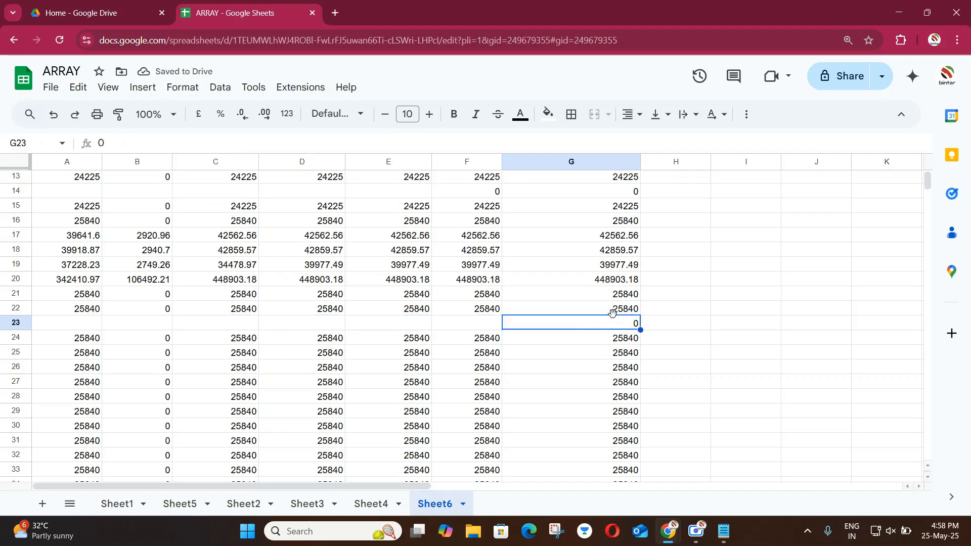
{"action": "scroll", "coordinate": [614, 319], "scroll_direction": "down", "scroll_amount": 3}
{"action": "scroll", "coordinate": [616, 323], "scroll_direction": "up", "scroll_amount": 8}
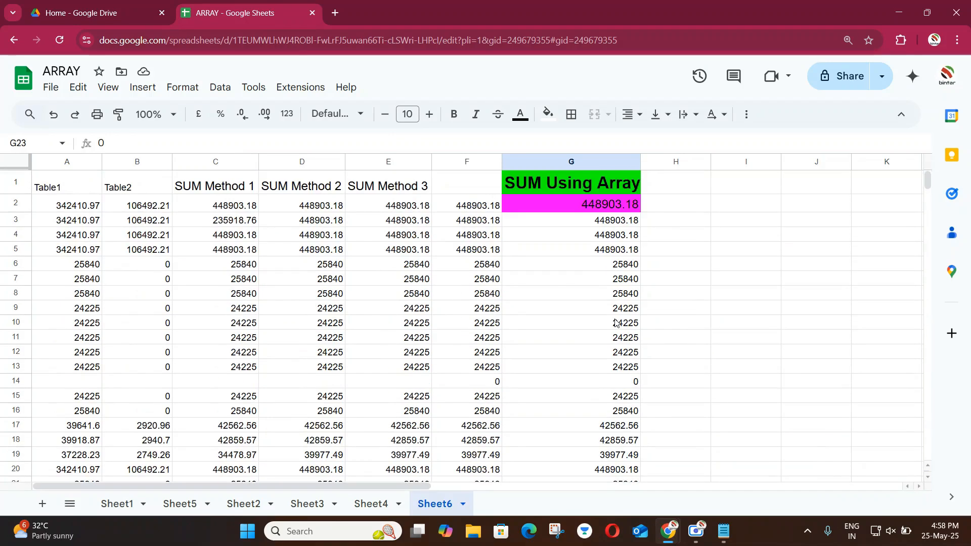
Step: Add 1 more row at the bottom of the sheet, below row 4744
{"action": "scroll", "coordinate": [616, 322], "scroll_direction": "down", "scroll_amount": 10}
{"action": "left_click_drag", "start_coordinate": [929, 182], "coordinate": [927, 453]}
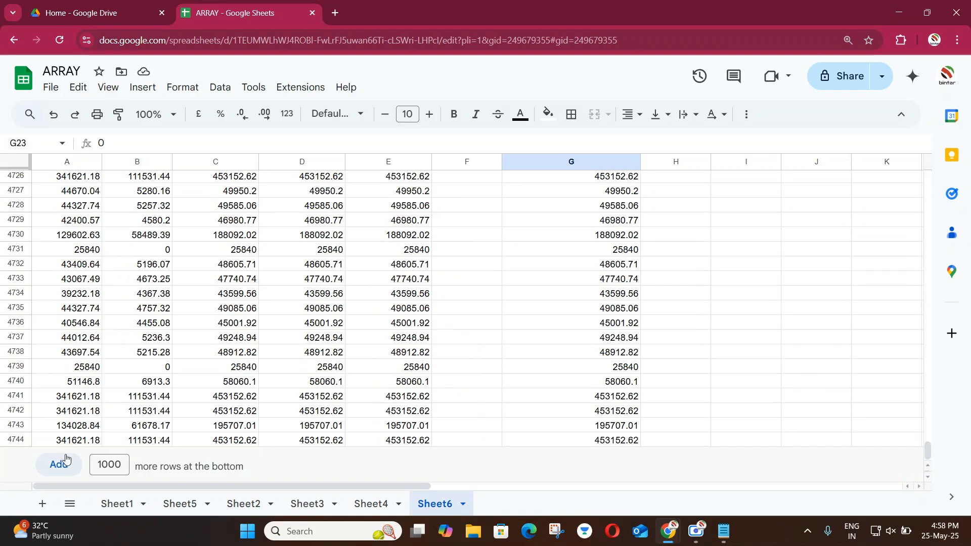
{"action": "left_click_drag", "start_coordinate": [122, 464], "coordinate": [85, 471]}
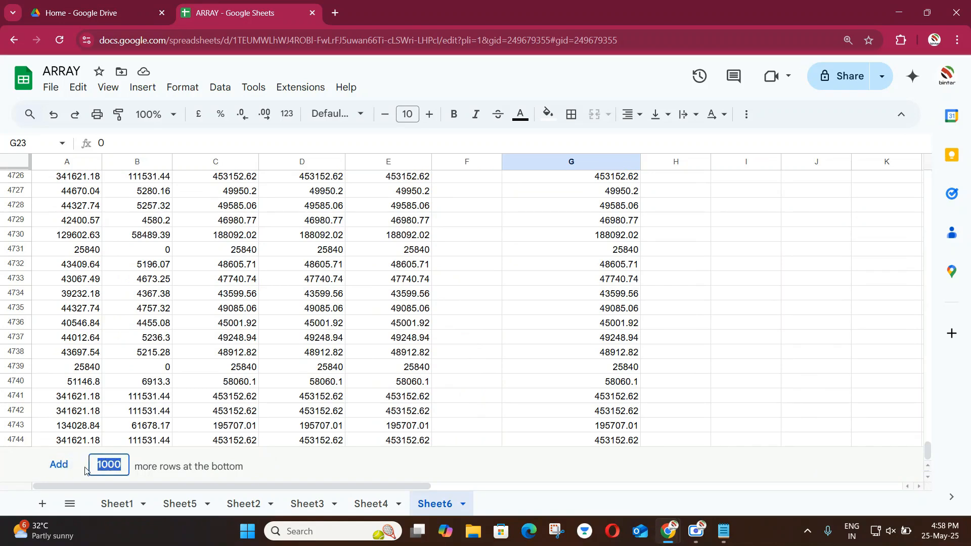
{"action": "type", "text": "1"}
{"action": "left_click", "coordinate": [62, 466]}
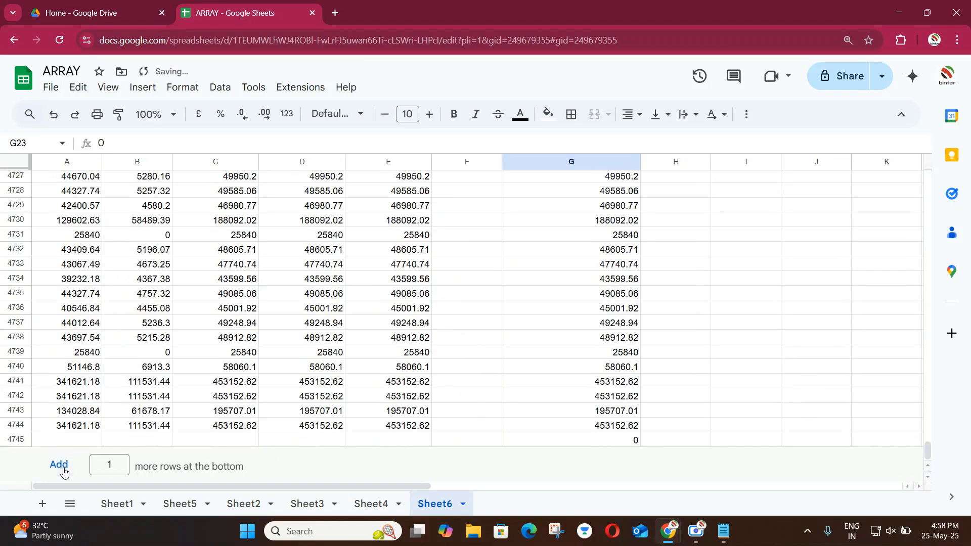
Step: Enter 5 in both the Table1 and Table2 cells of row 4745 and check its array result in column G
{"action": "left_click", "coordinate": [69, 441]}
{"action": "type", "text": "5"}
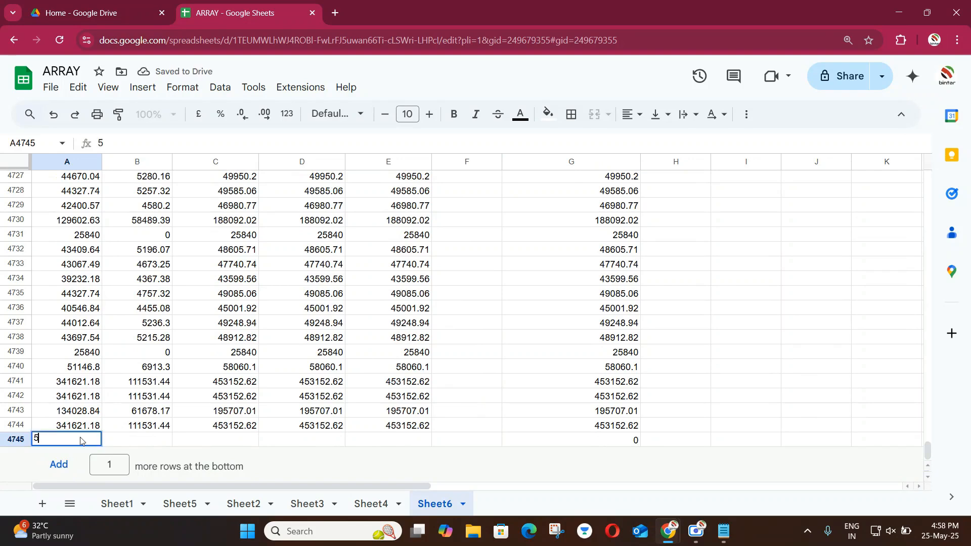
{"action": "key", "text": "Tab"}
{"action": "type", "text": "5"}
{"action": "key", "text": "Up"}
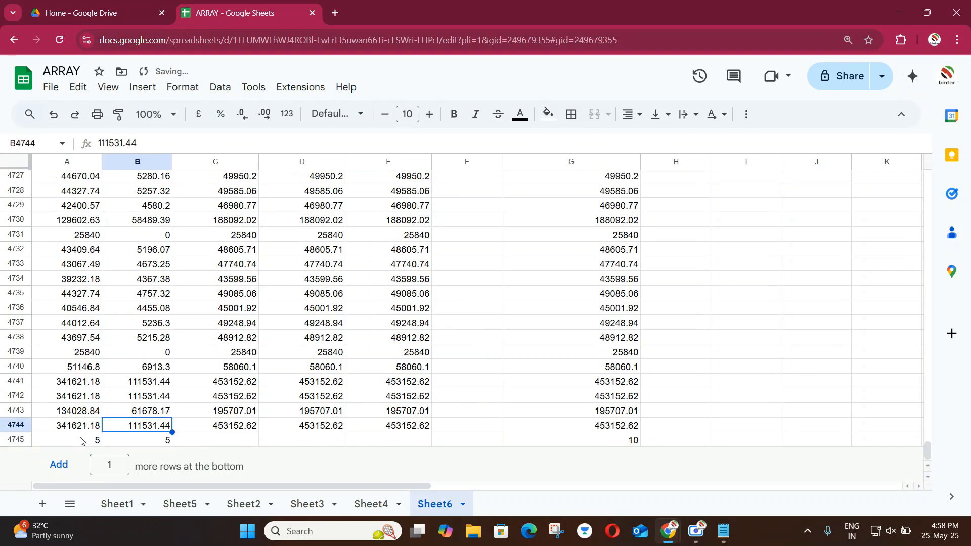
{"action": "key", "text": "Down"}
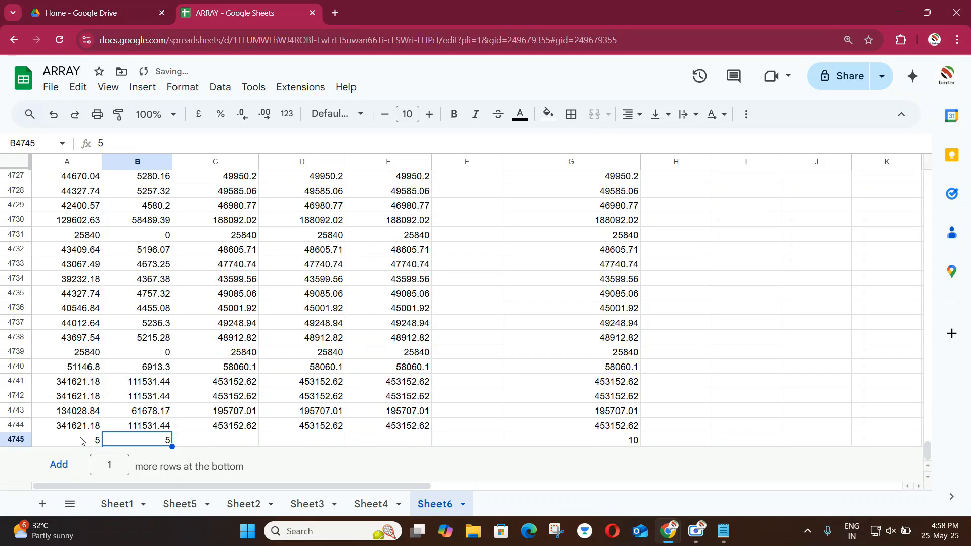
{"action": "left_click", "coordinate": [600, 445]}
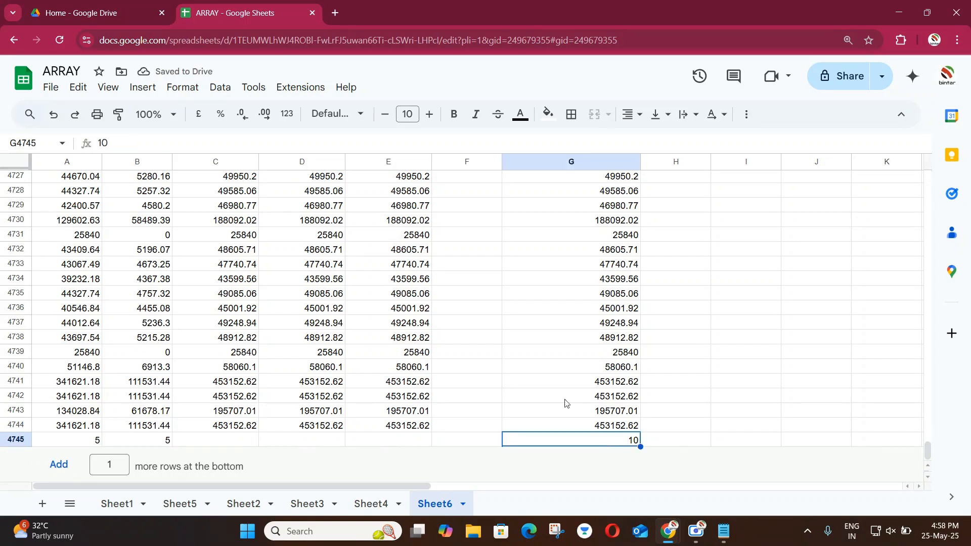
Step: Add another row at the bottom of the sheet and enter 10 in its Table1 and Table2 cells
{"action": "left_click", "coordinate": [61, 467]}
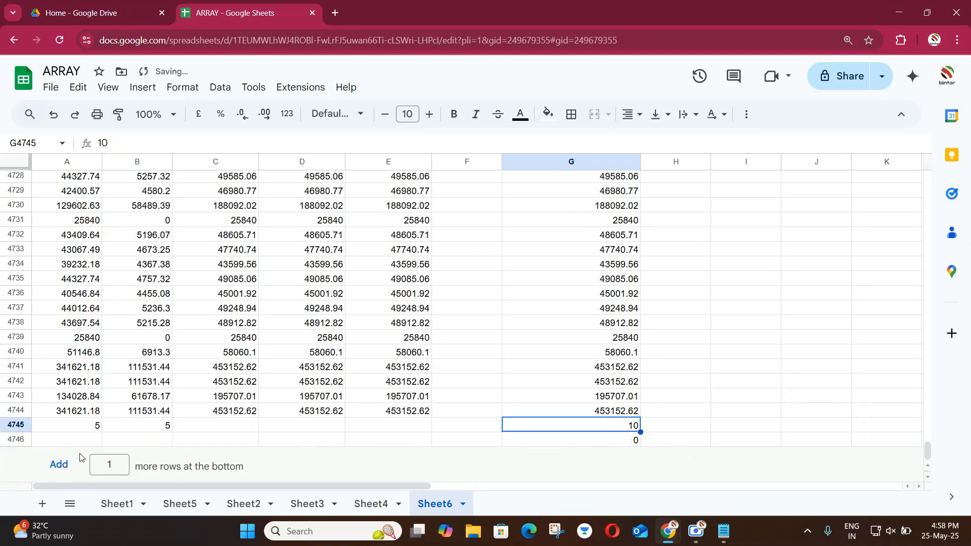
{"action": "left_click", "coordinate": [66, 441]}
{"action": "type", "text": "10"}
{"action": "key", "text": "Tab"}
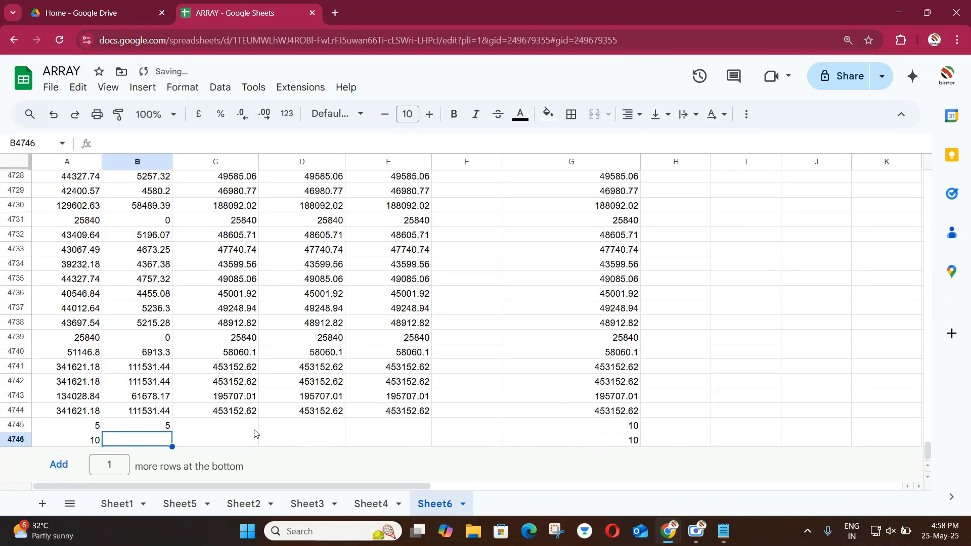
{"action": "type", "text": "10"}
{"action": "key", "text": "Tab"}
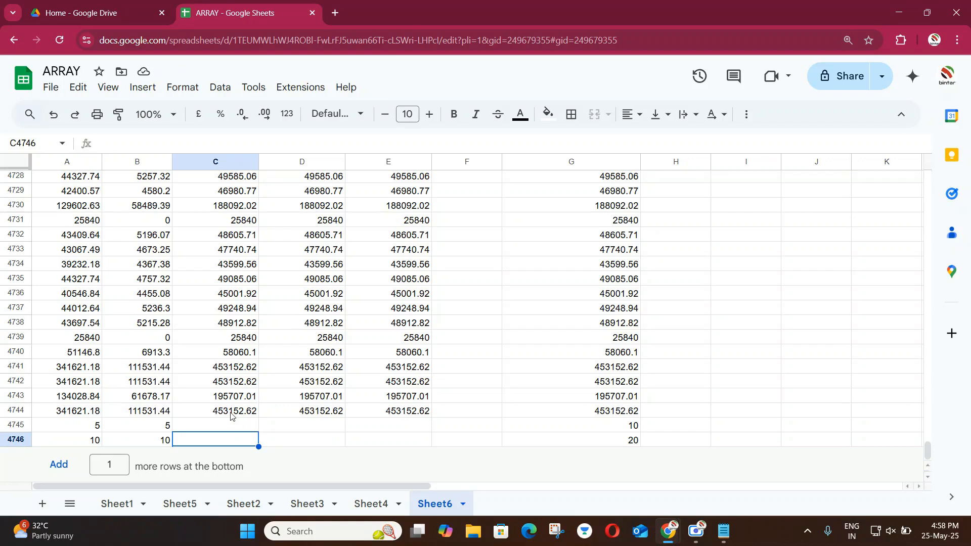
Step: Fill the row 4744 formulas of SUM Method 1, 2 and 3 down through row 4746
{"action": "left_click", "coordinate": [233, 418]}
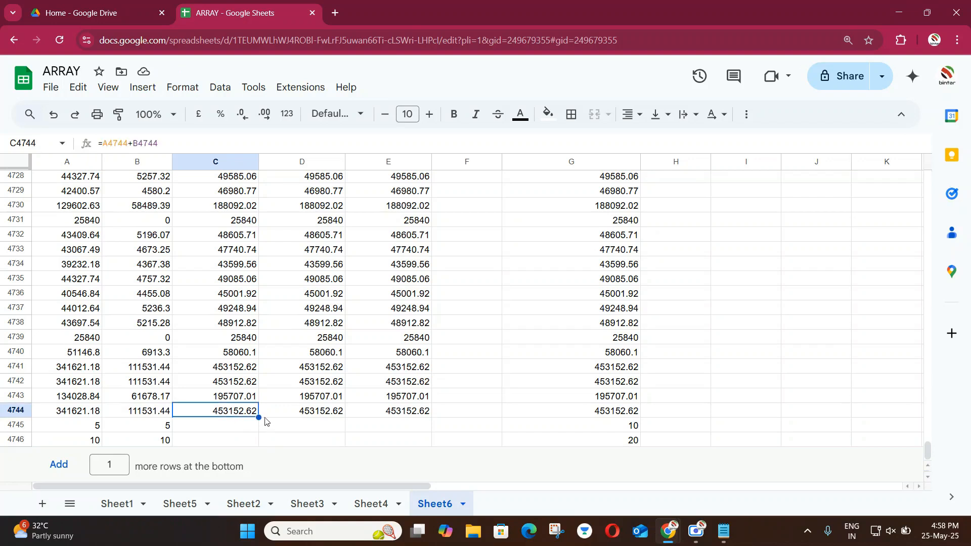
{"action": "left_click_drag", "start_coordinate": [258, 417], "coordinate": [258, 441]}
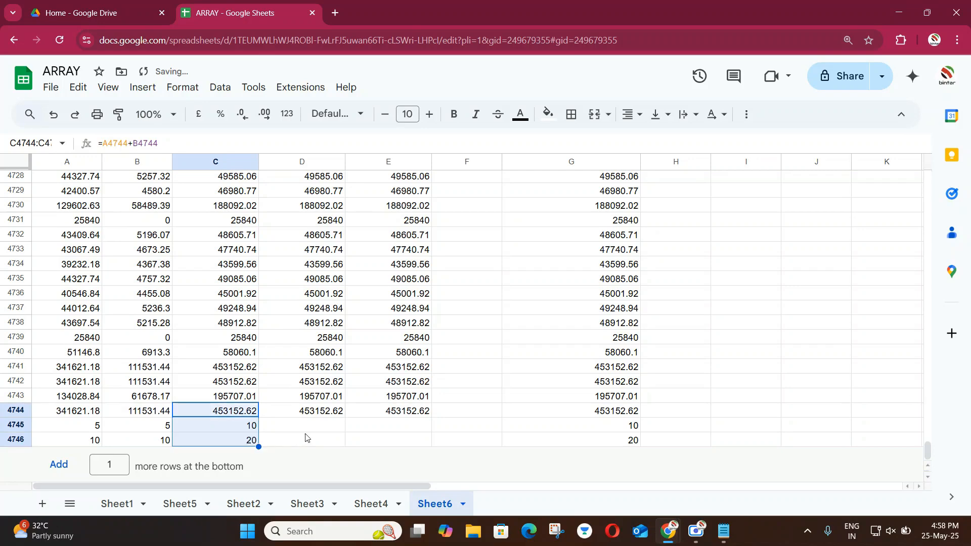
{"action": "left_click", "coordinate": [336, 414]}
{"action": "left_click_drag", "start_coordinate": [345, 418], "coordinate": [344, 443]}
{"action": "left_click", "coordinate": [410, 415]}
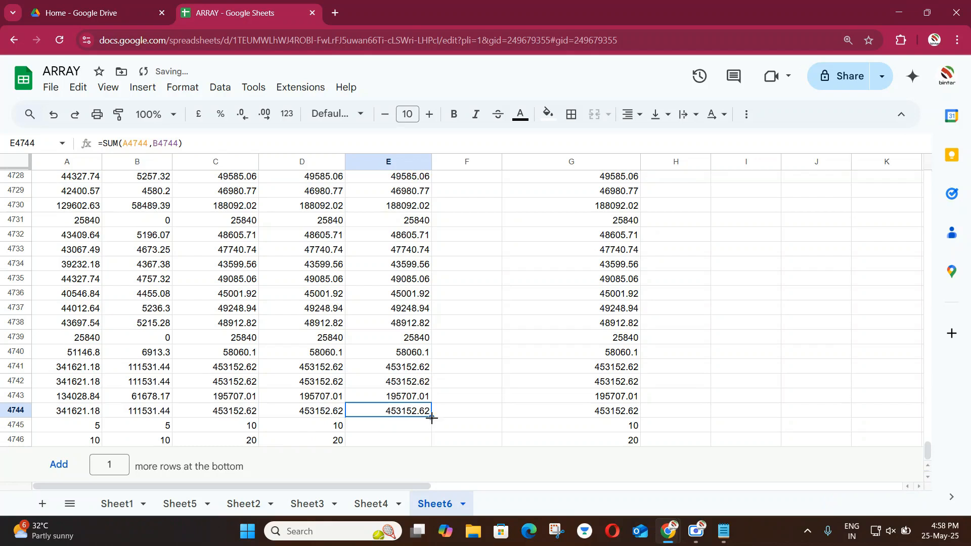
{"action": "left_click_drag", "start_coordinate": [431, 418], "coordinate": [429, 441]}
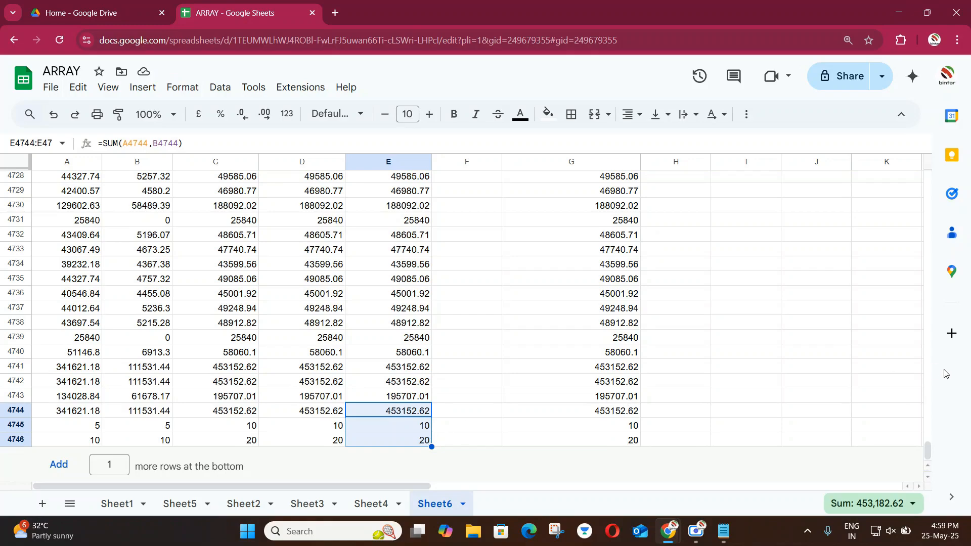
Step: Examine the A2:A+B2:B range expression inside the array formula in cell G2
{"action": "left_click_drag", "start_coordinate": [929, 455], "coordinate": [921, 174]}
{"action": "left_click", "coordinate": [573, 208]}
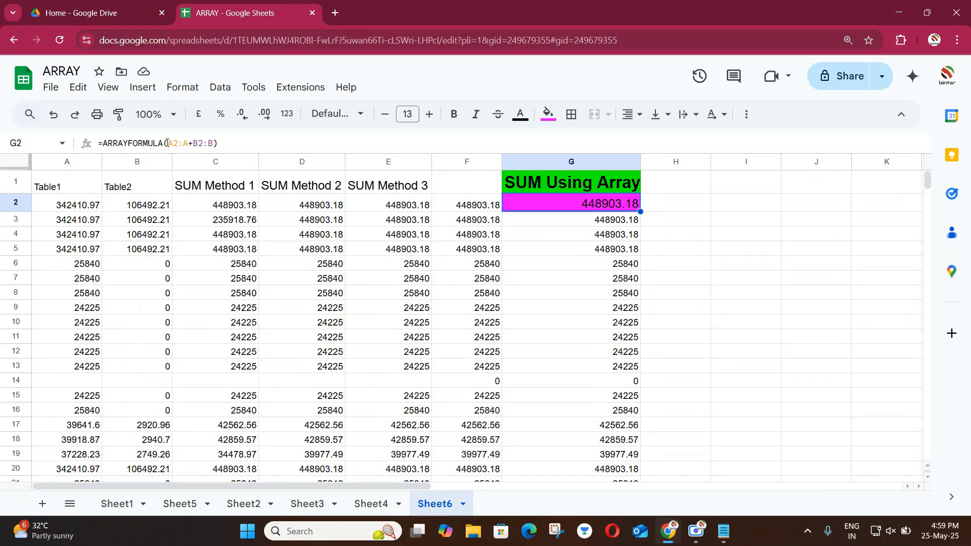
{"action": "left_click_drag", "start_coordinate": [168, 144], "coordinate": [212, 144]}
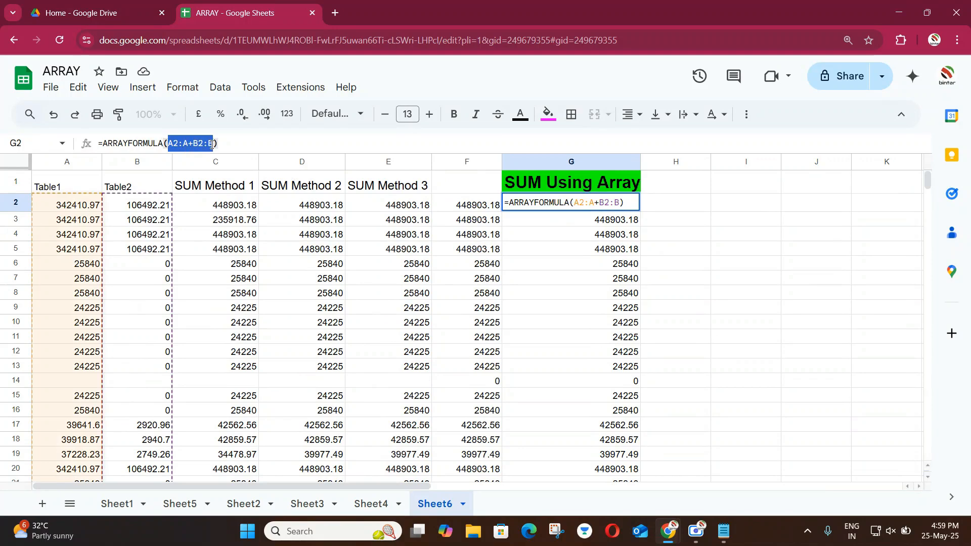
{"action": "left_click", "coordinate": [187, 144]}
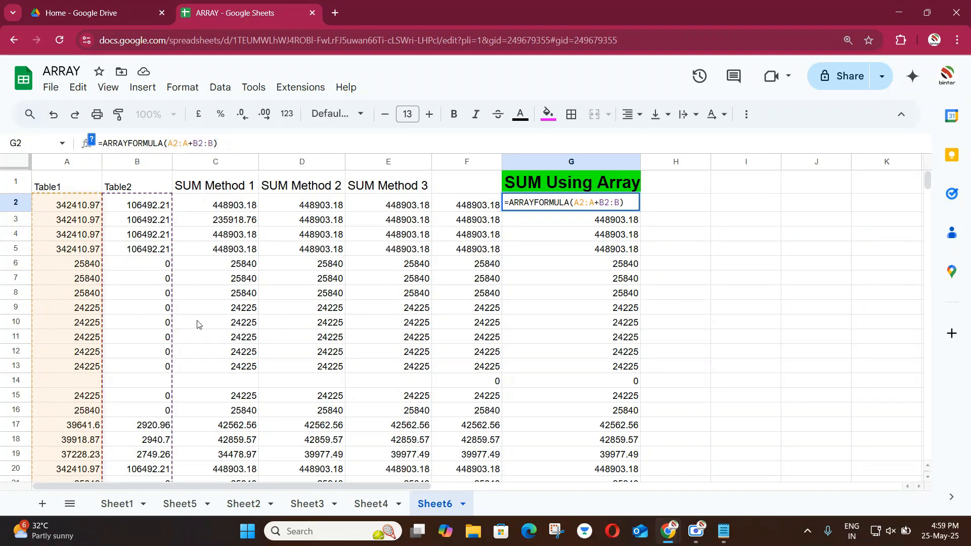
{"action": "key", "text": "Escape"}
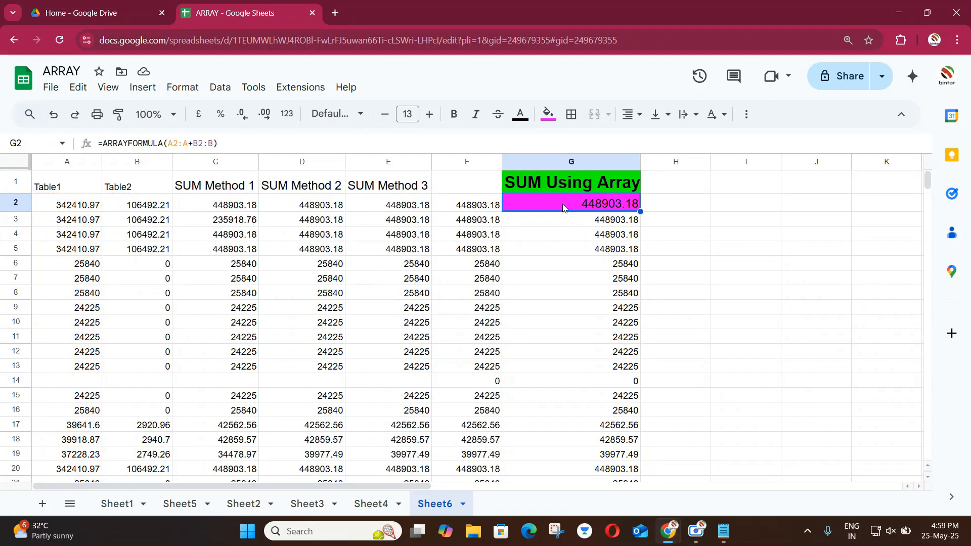
Step: Limit the array formula in G2 to A2:A10+B2:B10 and check where the results in column G end
{"action": "left_click", "coordinate": [187, 144]}
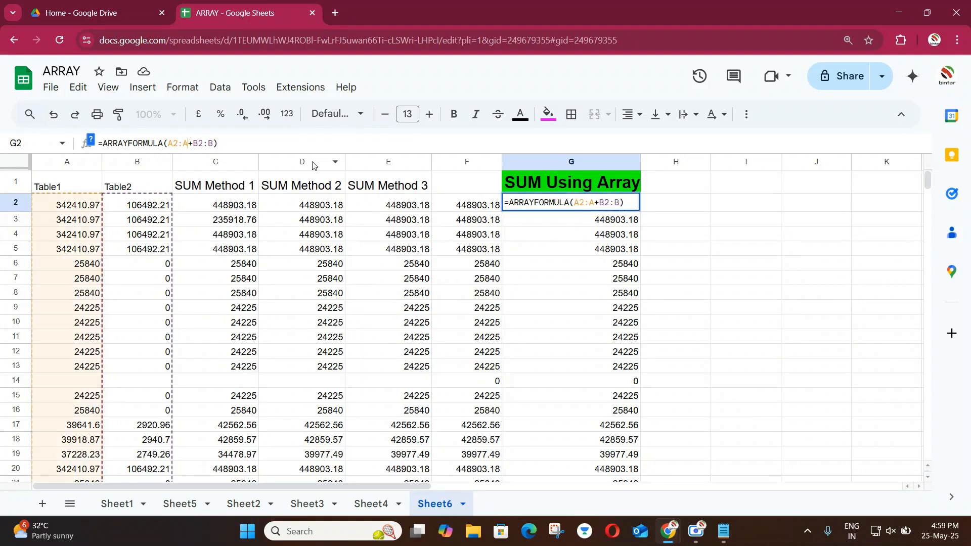
{"action": "key", "text": "Return"}
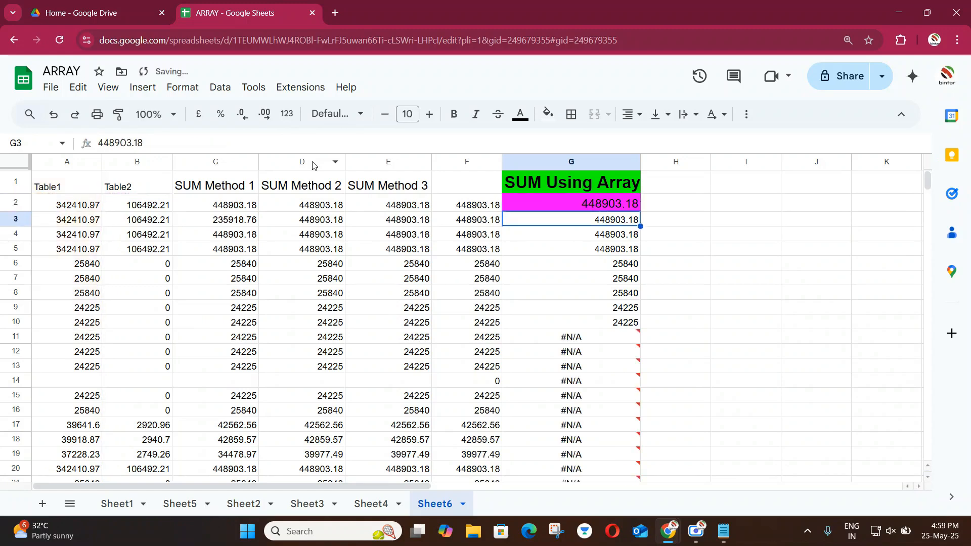
{"action": "left_click", "coordinate": [526, 210]}
{"action": "left_click", "coordinate": [224, 144]}
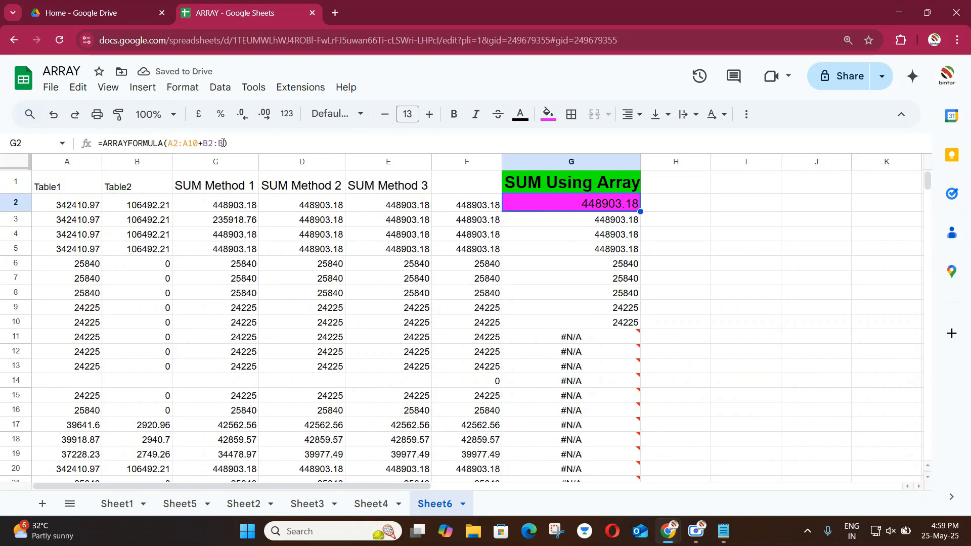
{"action": "type", "text": "10"}
{"action": "key", "text": "Return"}
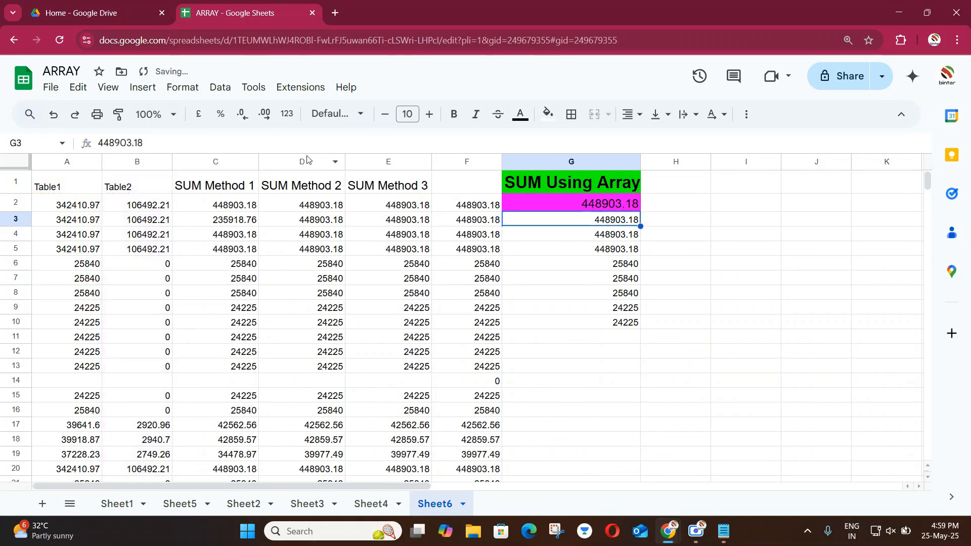
{"action": "left_click", "coordinate": [628, 326]}
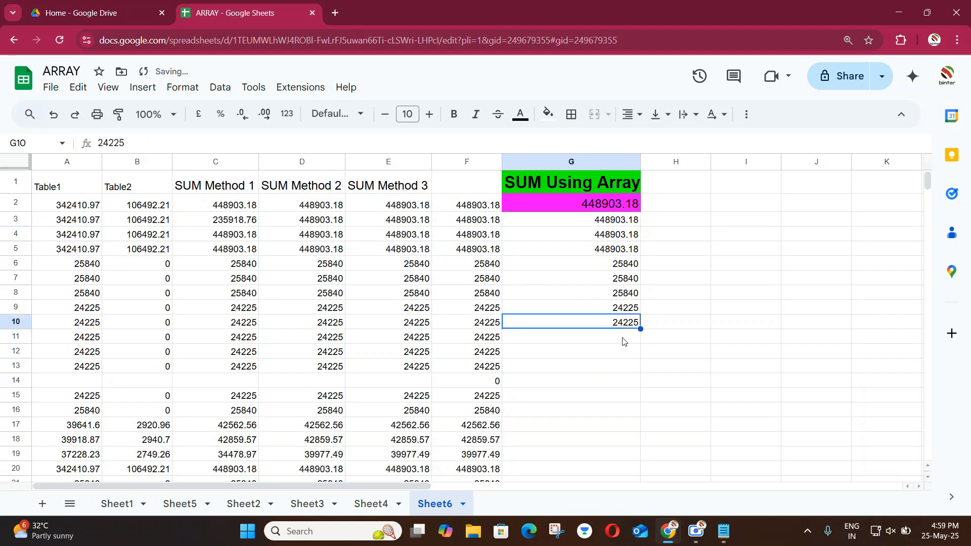
{"action": "left_click_drag", "start_coordinate": [623, 342], "coordinate": [623, 469]}
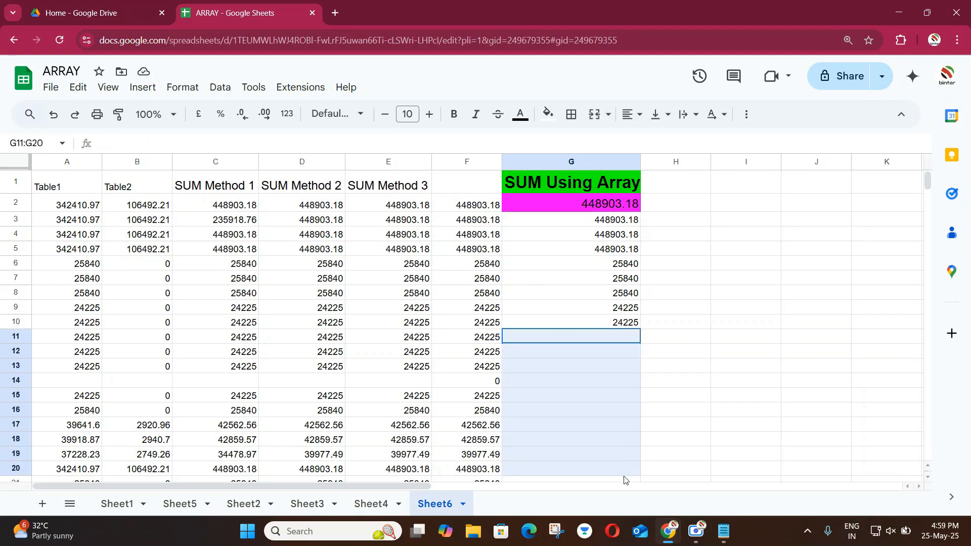
Step: Remove the row limits from both ranges in G2 so the formula reads =ARRAYFORMULA(A2:A+B2:B)
{"action": "left_click", "coordinate": [593, 209]}
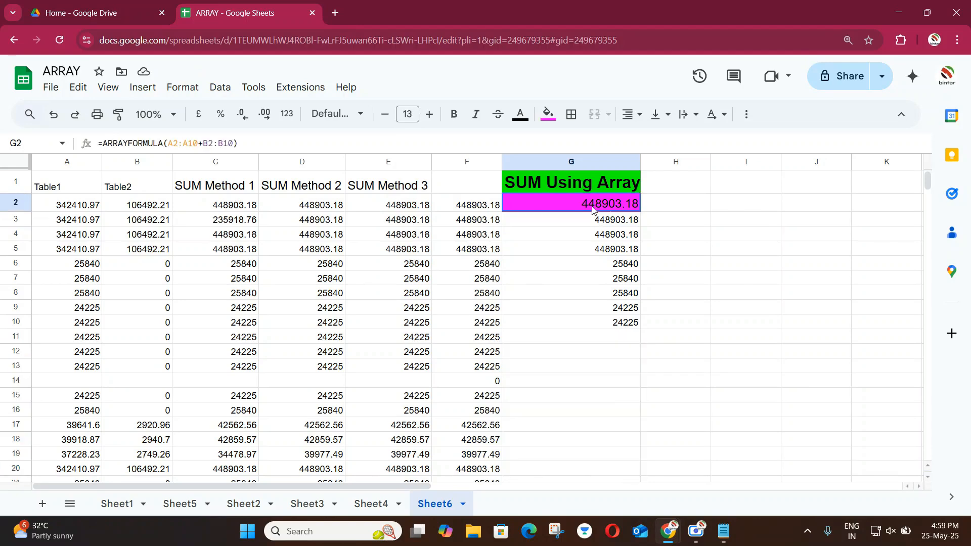
{"action": "left_click", "coordinate": [186, 144]}
{"action": "key", "text": "Delete"}
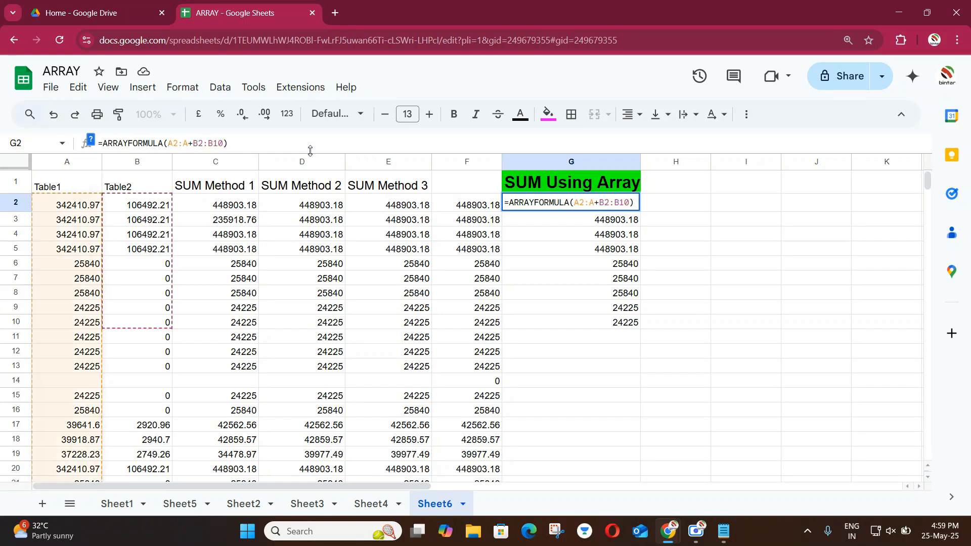
{"action": "key", "text": "Right"}
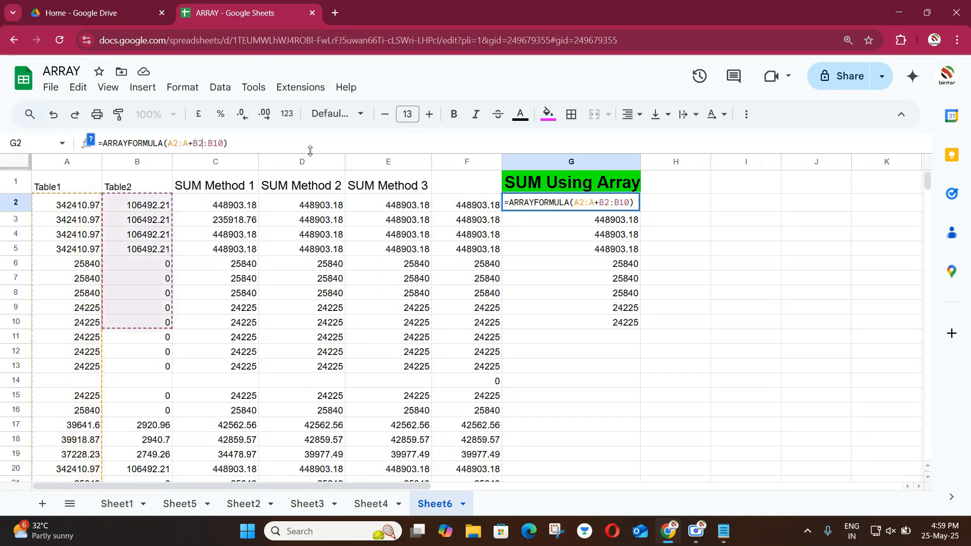
{"action": "key", "text": "Delete"}
{"action": "key", "text": "Delete"}
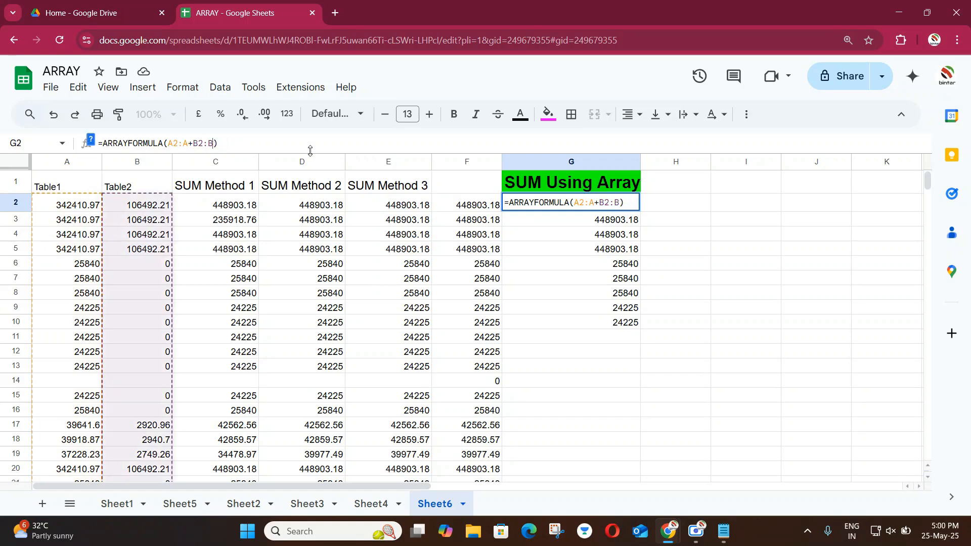
{"action": "key", "text": "Return"}
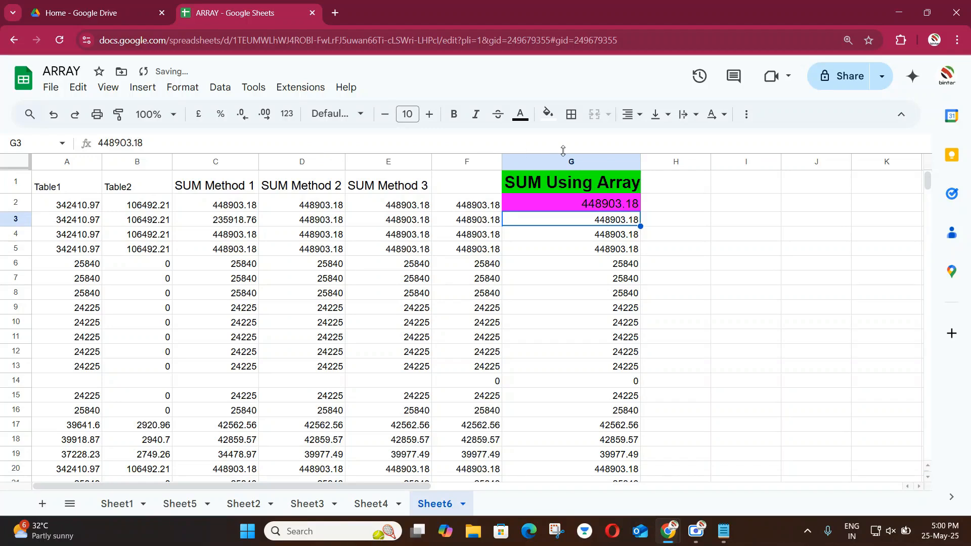
Step: Change the array formula in G2 to =ARRAYFORMULA(A2:A100+B2:B100)
{"action": "left_click", "coordinate": [598, 209]}
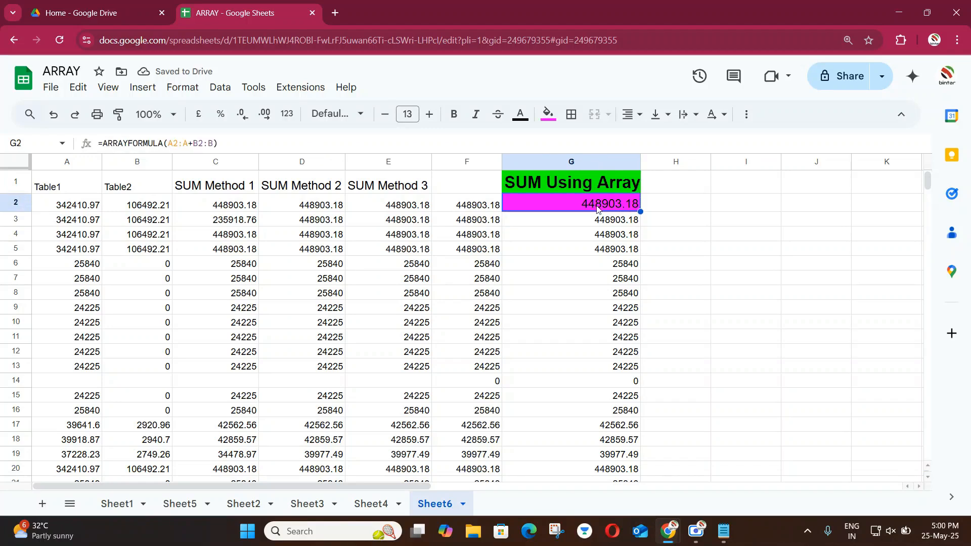
{"action": "left_click", "coordinate": [190, 144]}
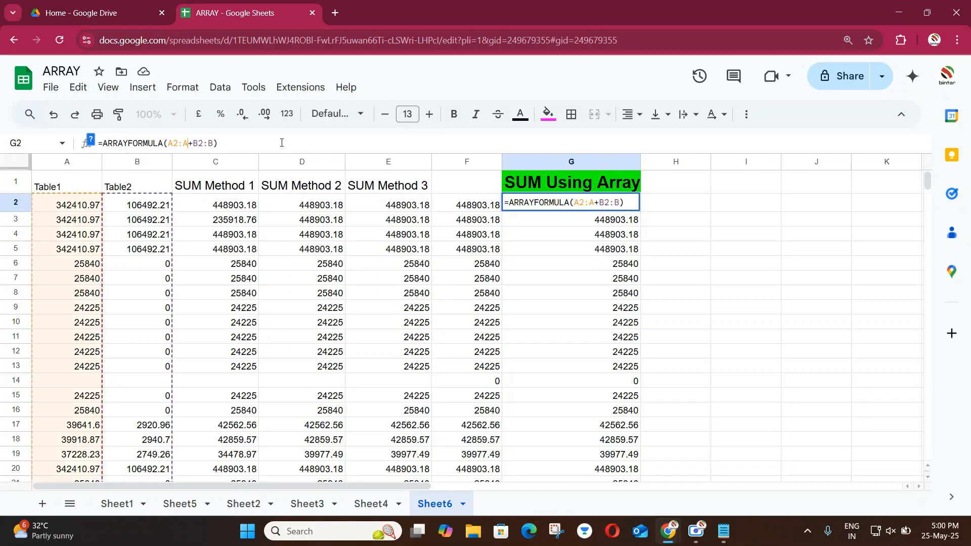
{"action": "type", "text": "100"}
{"action": "key", "text": "Right"}
{"action": "key", "text": "Right"}
{"action": "key", "text": "Right"}
{"action": "type", "text": "100"}
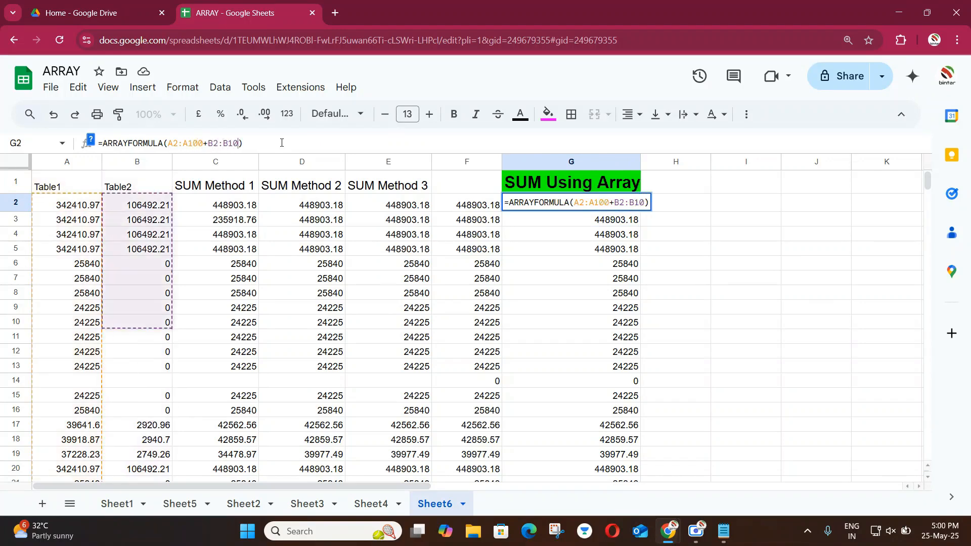
{"action": "key", "text": "Return"}
{"action": "scroll", "coordinate": [531, 298], "scroll_direction": "down", "scroll_amount": 20}
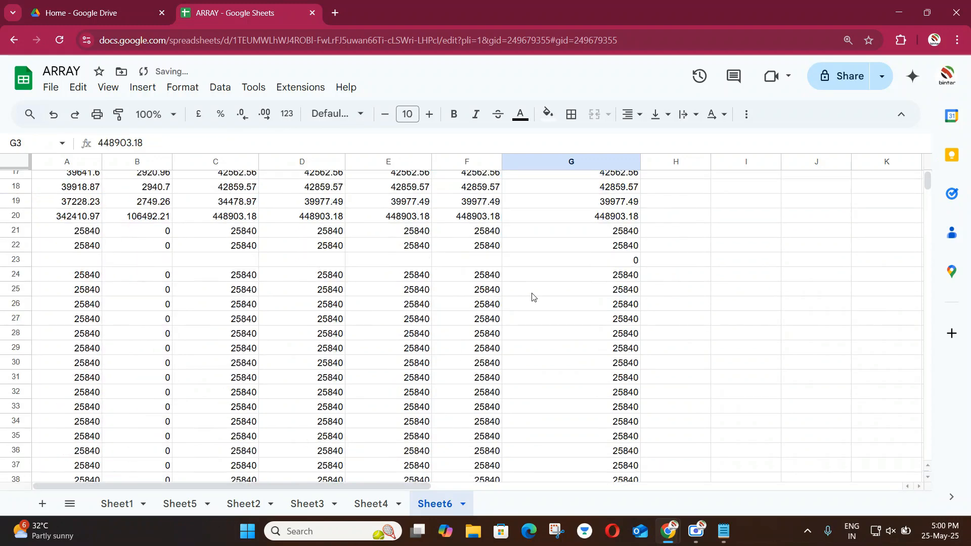
Step: Check at which row the array formula results in column G end on Sheet6
{"action": "scroll", "coordinate": [540, 317], "scroll_direction": "down", "scroll_amount": 8}
{"action": "scroll", "coordinate": [575, 306], "scroll_direction": "up", "scroll_amount": 6}
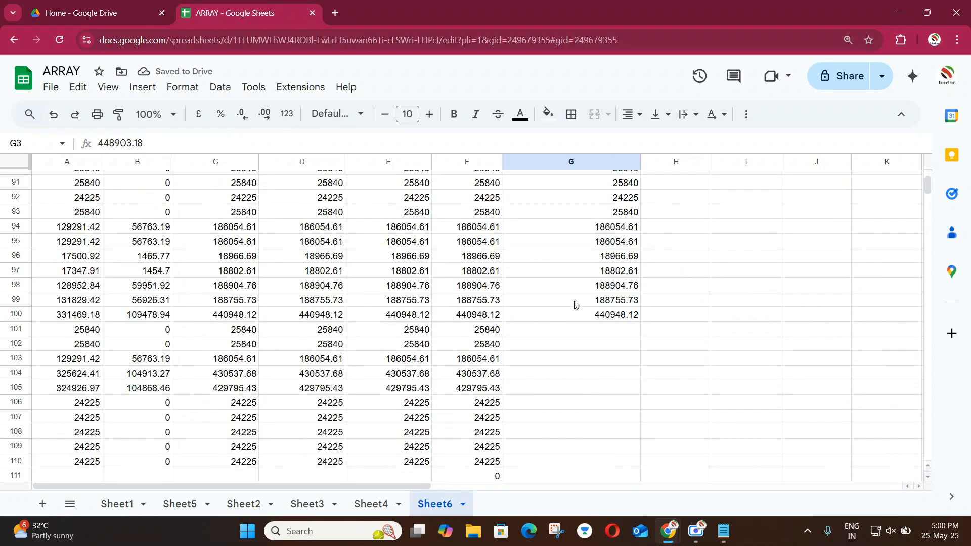
{"action": "left_click", "coordinate": [574, 316]}
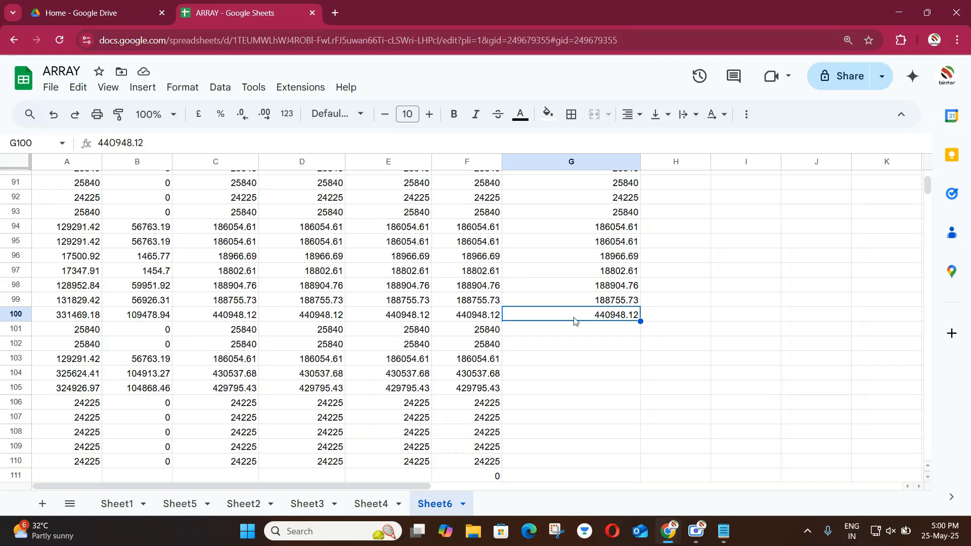
{"action": "scroll", "coordinate": [574, 322], "scroll_direction": "up", "scroll_amount": 3}
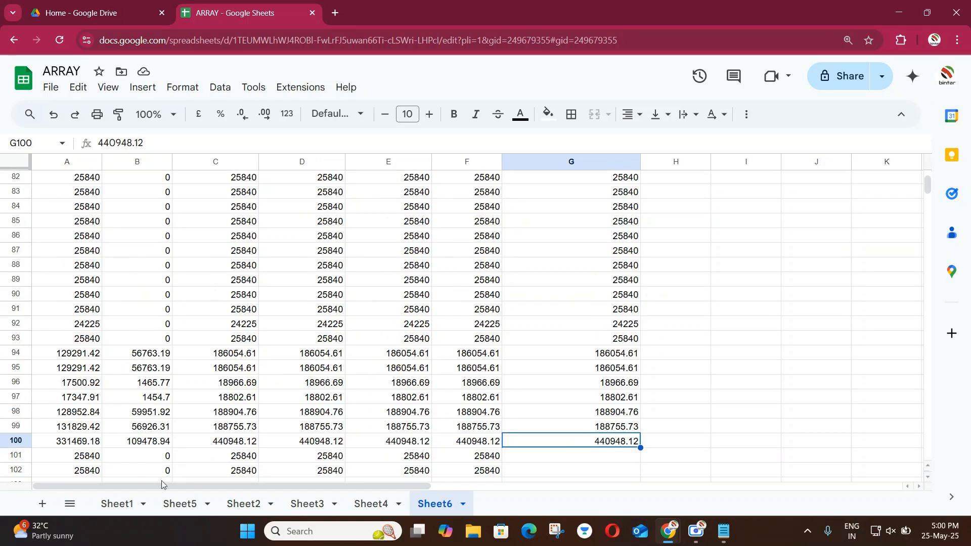
Step: Add a new sheet and enter the header NAME in cell A1
{"action": "left_click", "coordinate": [43, 504]}
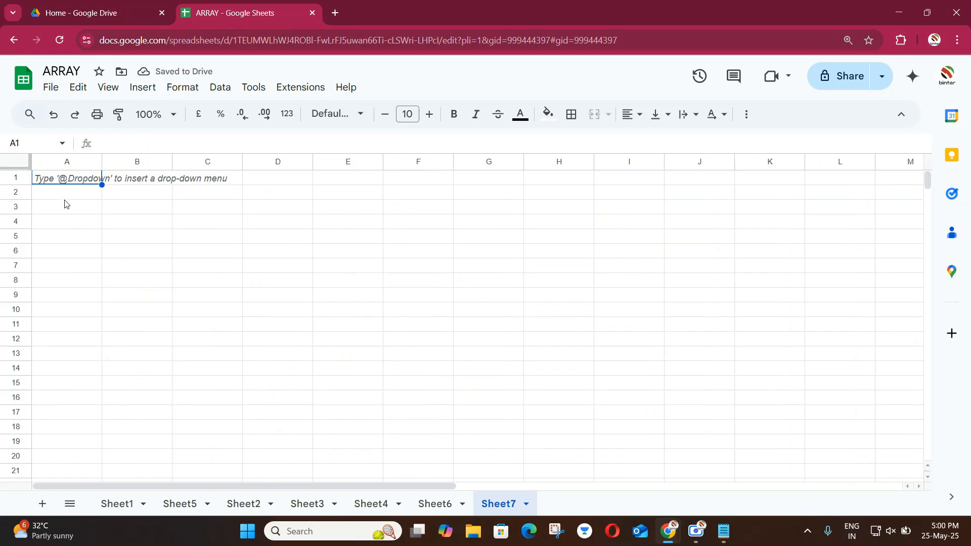
{"action": "left_click", "coordinate": [80, 198]}
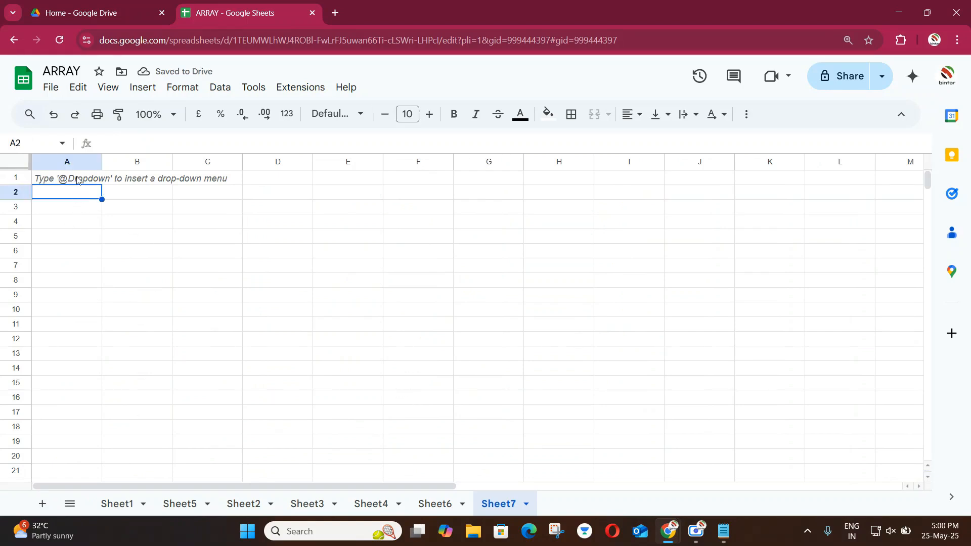
{"action": "left_click", "coordinate": [77, 180]}
{"action": "type", "text": "nAME"}
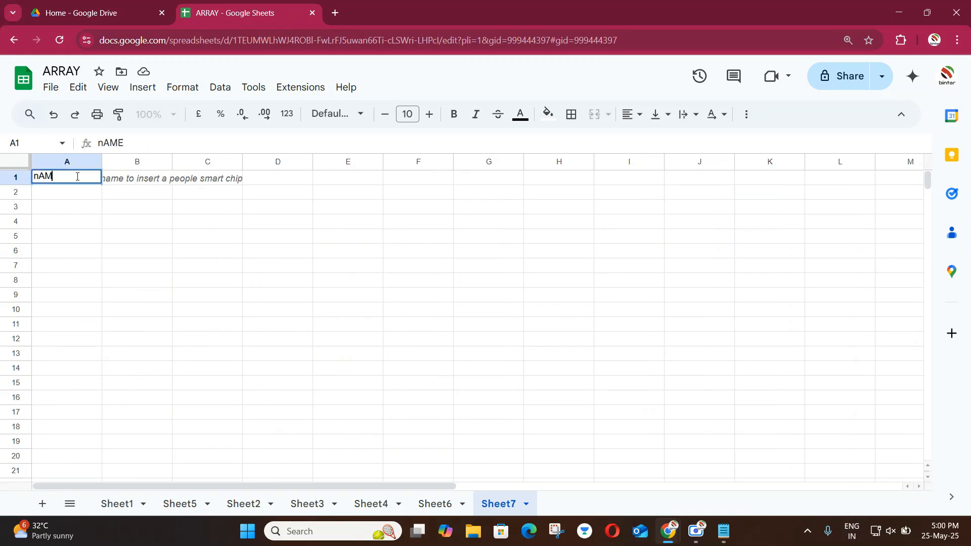
{"action": "key", "text": "BackSpace"}
{"action": "key", "text": "BackSpace"}
{"action": "key", "text": "BackSpace"}
{"action": "key", "text": "BackSpace"}
{"action": "type", "text": "N"}
{"action": "key", "text": "BackSpace"}
{"action": "type", "text": "nA"}
{"action": "key", "text": "BackSpace"}
{"action": "key", "text": "BackSpace"}
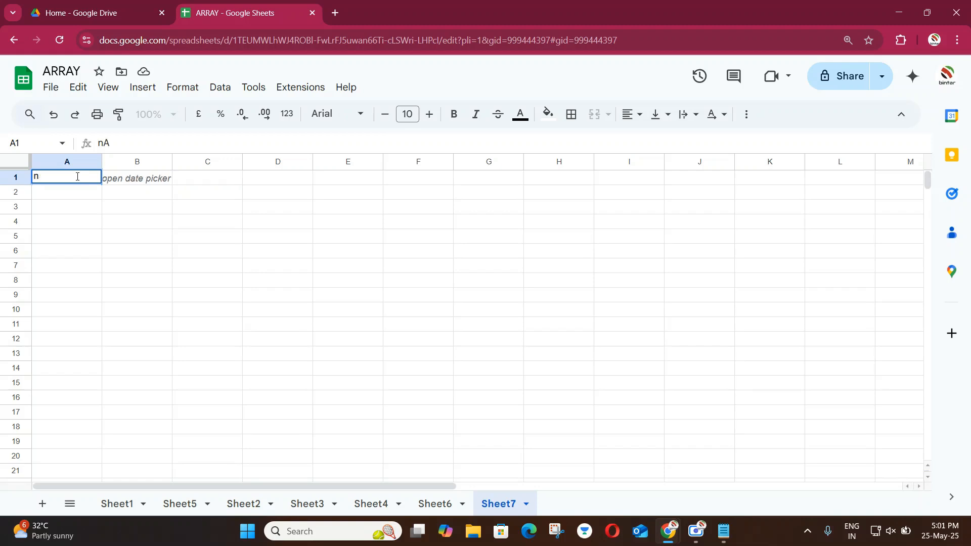
{"action": "type", "text": "NAME"}
{"action": "key", "text": "Tab"}
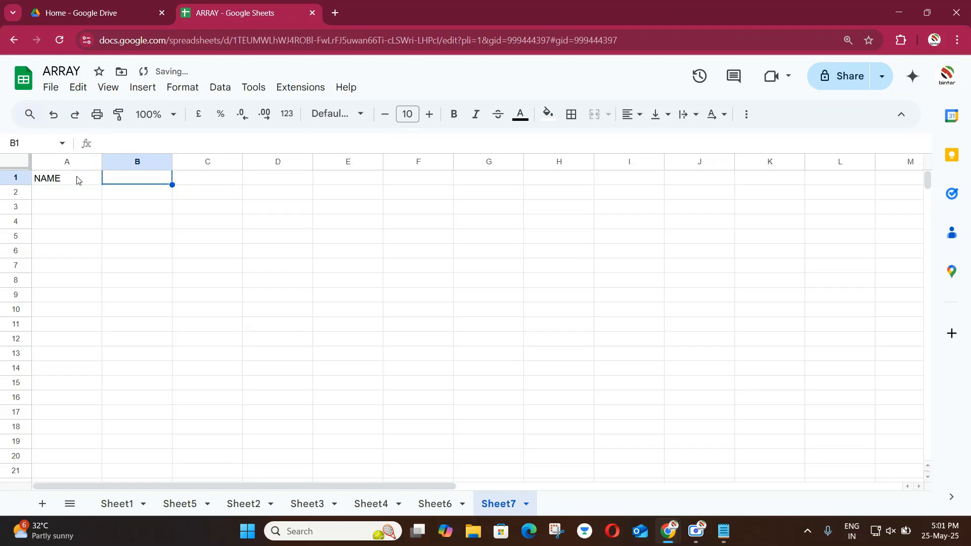
Step: Change the header in A1 to FIRST NAME, enter LAST NAME in B1, and widen columns A and B
{"action": "left_click", "coordinate": [77, 179]}
{"action": "type", "text": "F"}
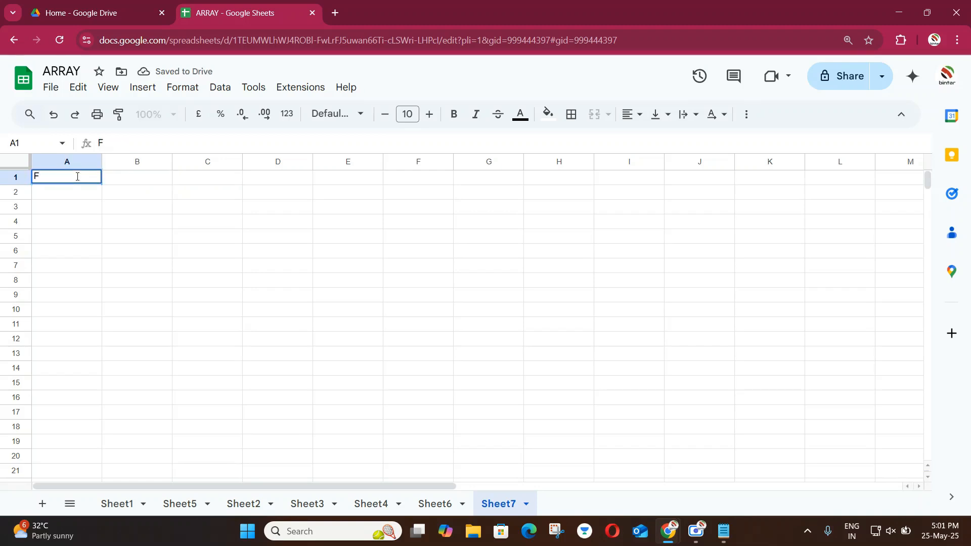
{"action": "type", "text": "IRST"}
{"action": "key", "text": "Tab"}
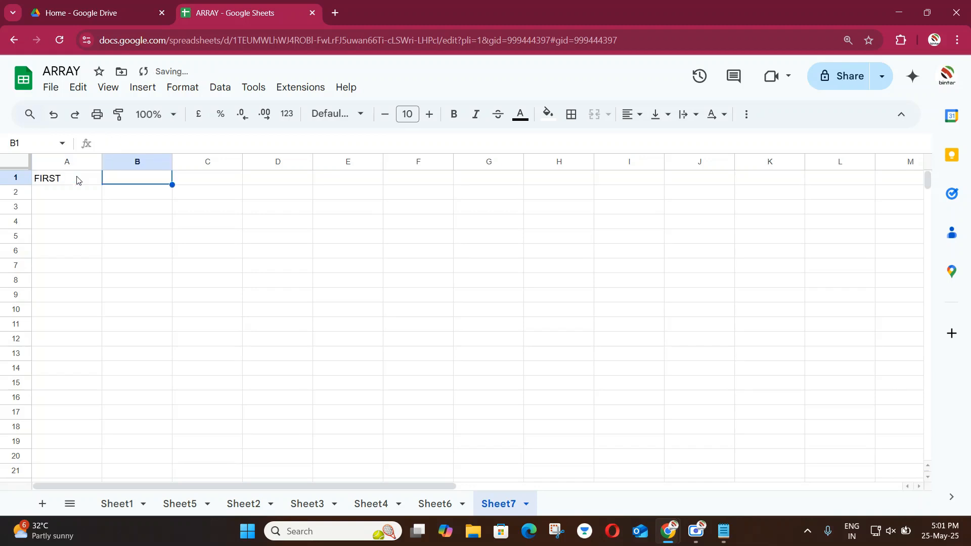
{"action": "left_click", "coordinate": [76, 179]}
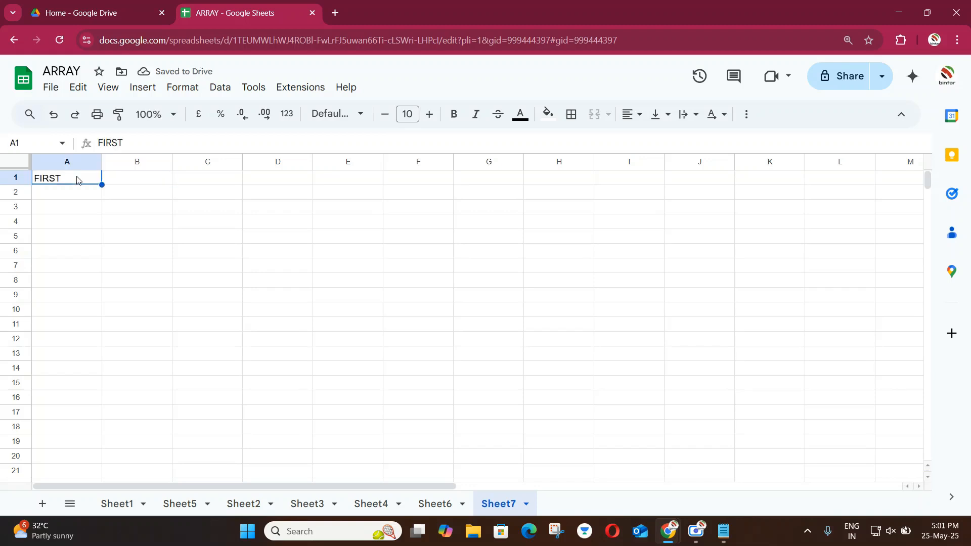
{"action": "double_click", "coordinate": [78, 177]}
{"action": "type", "text": "NAME"}
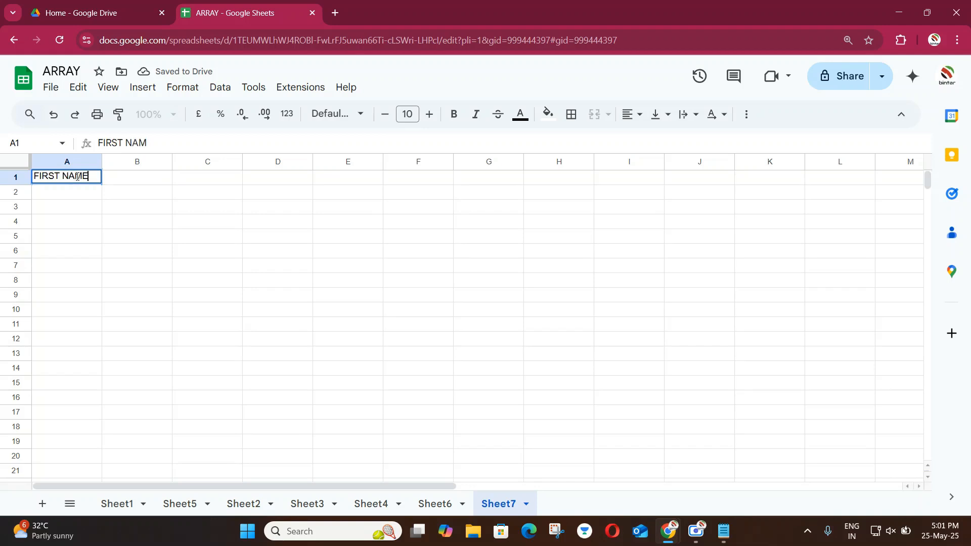
{"action": "key", "text": "Tab"}
{"action": "type", "text": "LAST NAME"}
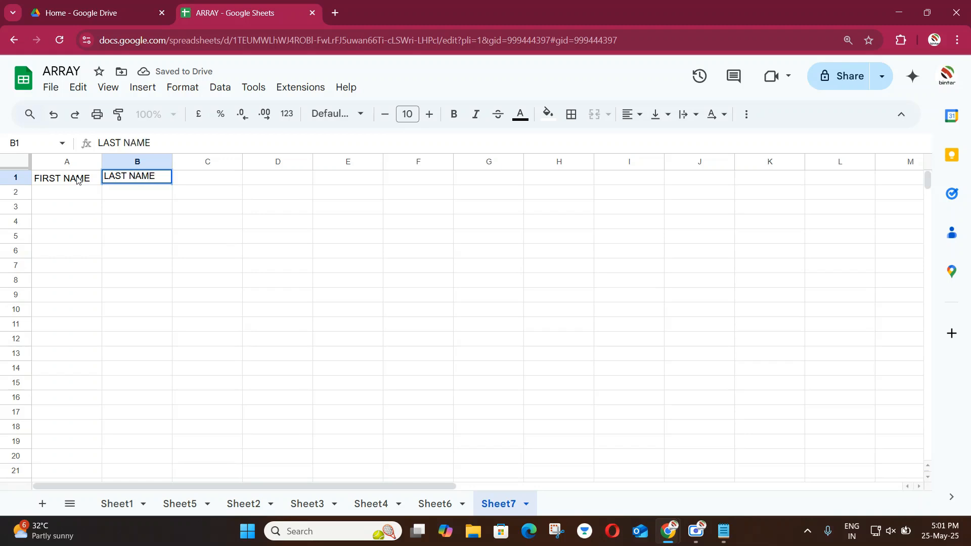
{"action": "left_click", "coordinate": [115, 226]}
{"action": "left_click_drag", "start_coordinate": [105, 161], "coordinate": [137, 161]}
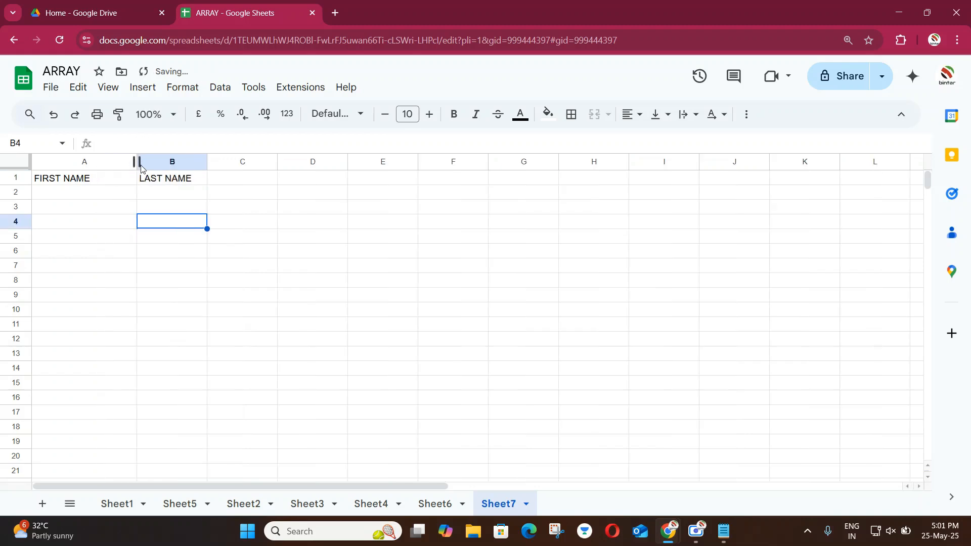
{"action": "left_click_drag", "start_coordinate": [205, 161], "coordinate": [231, 162]}
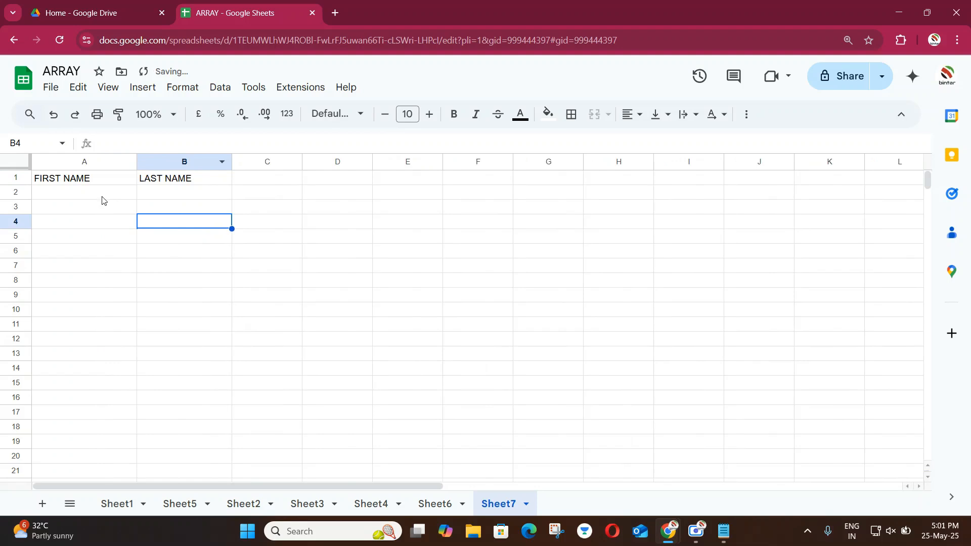
Step: Fill in the first person's first name in A2 and last name in B2
{"action": "left_click", "coordinate": [101, 198]}
{"action": "type", "text": "RAJ"}
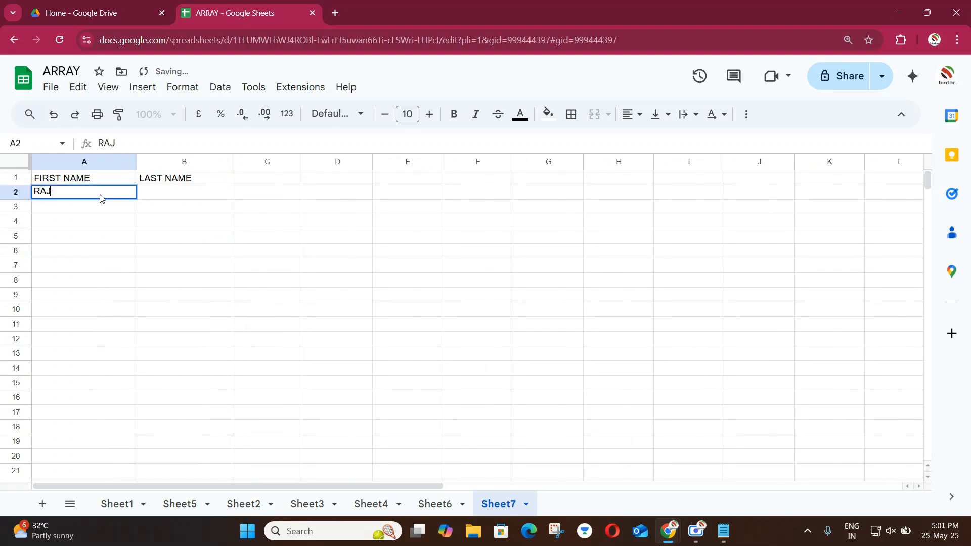
{"action": "key", "text": "Tab"}
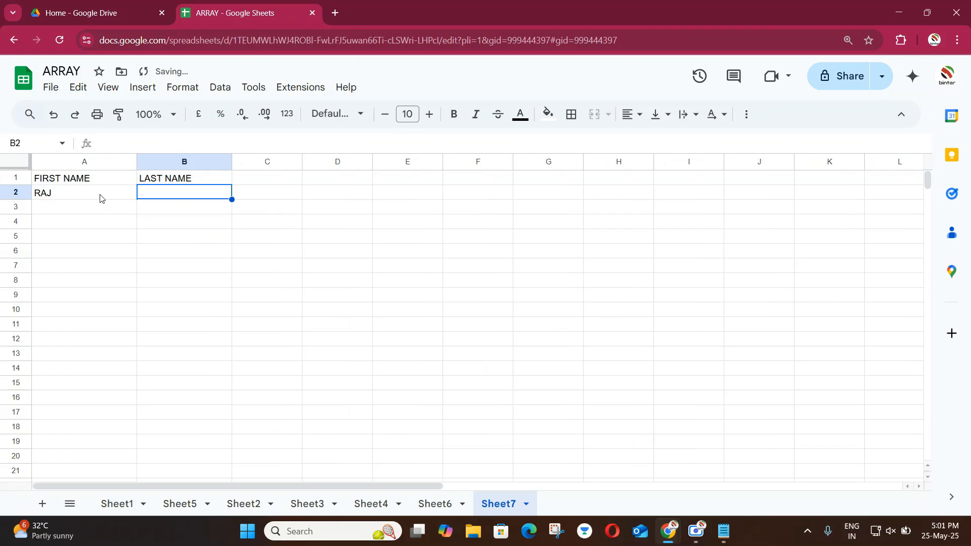
{"action": "type", "text": "KUMAR"}
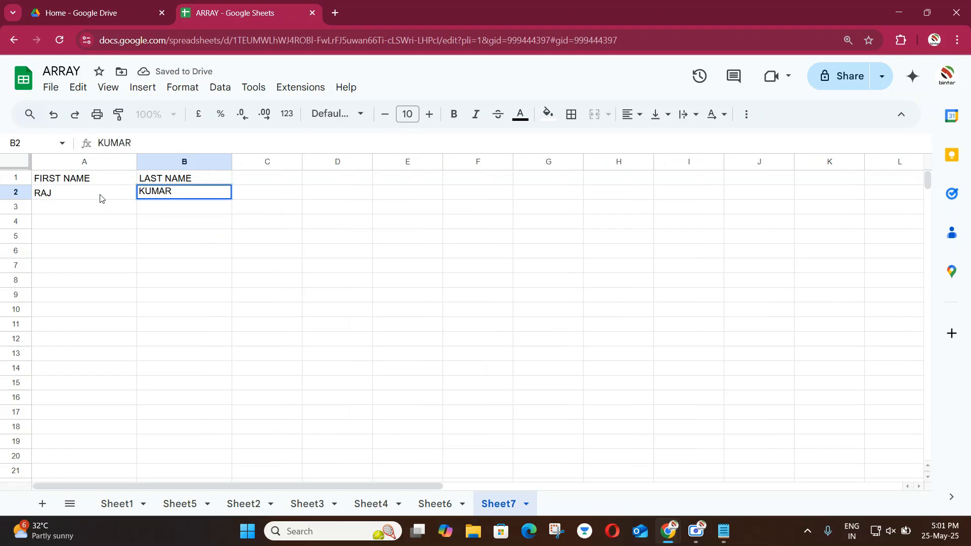
{"action": "key", "text": "Return"}
Step: Fill in the second person's first name in A3 and last name in B3
{"action": "key", "text": "Left"}
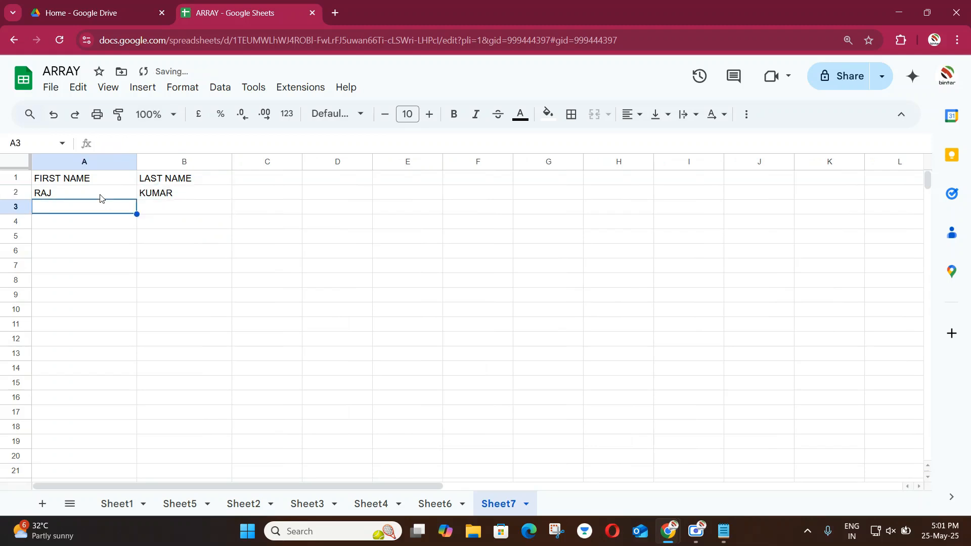
{"action": "type", "text": "MOHAN"}
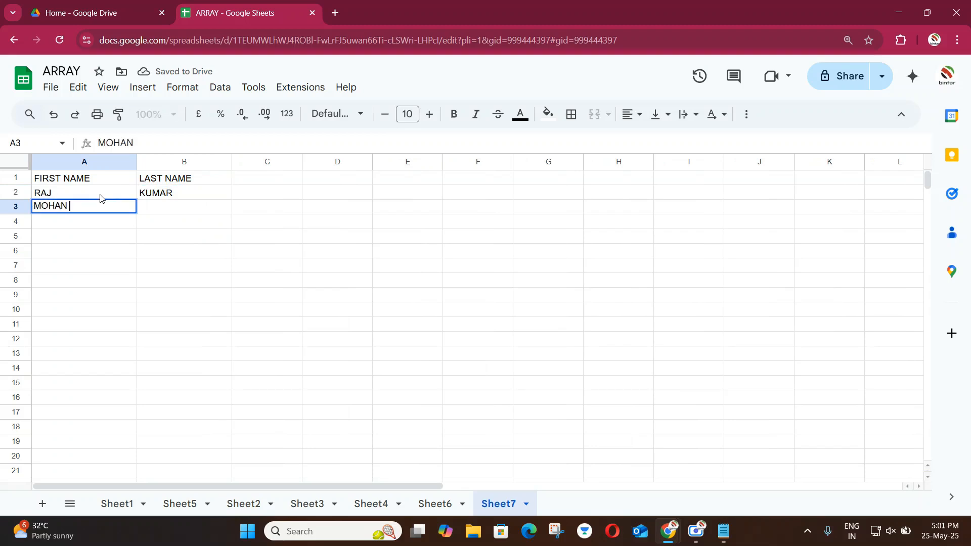
{"action": "key", "text": "Tab"}
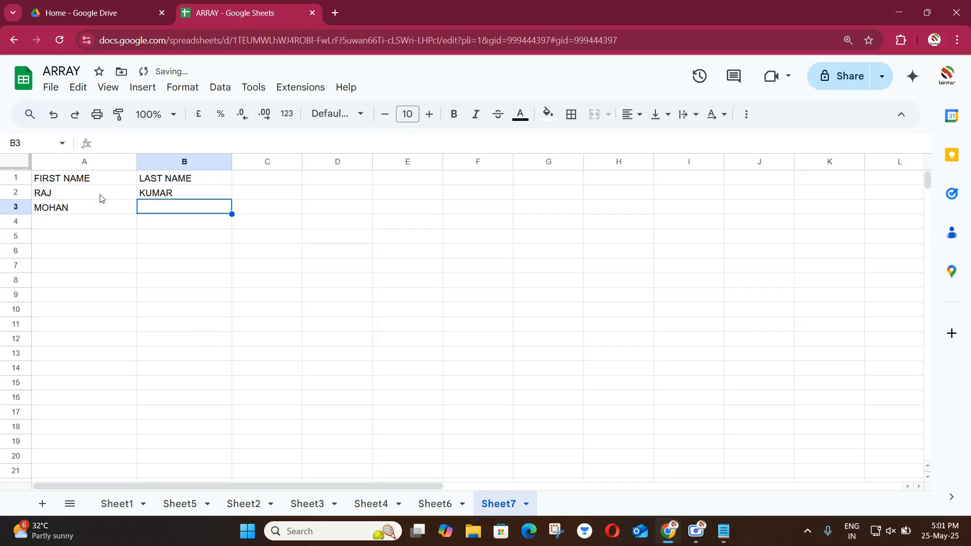
{"action": "type", "text": "LAL"}
{"action": "key", "text": "Return"}
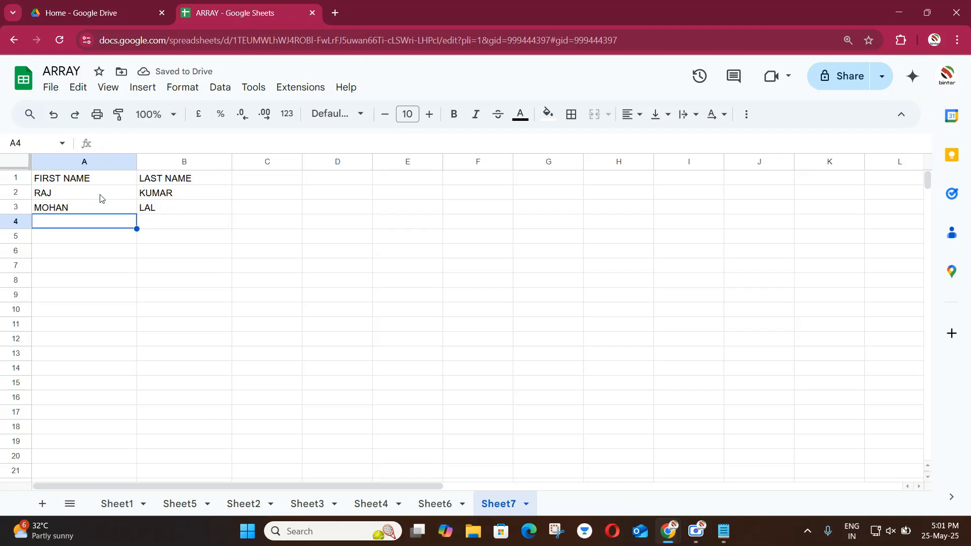
Step: Fill in the third person's first name in A4 and last name in B4
{"action": "type", "text": "RAME"}
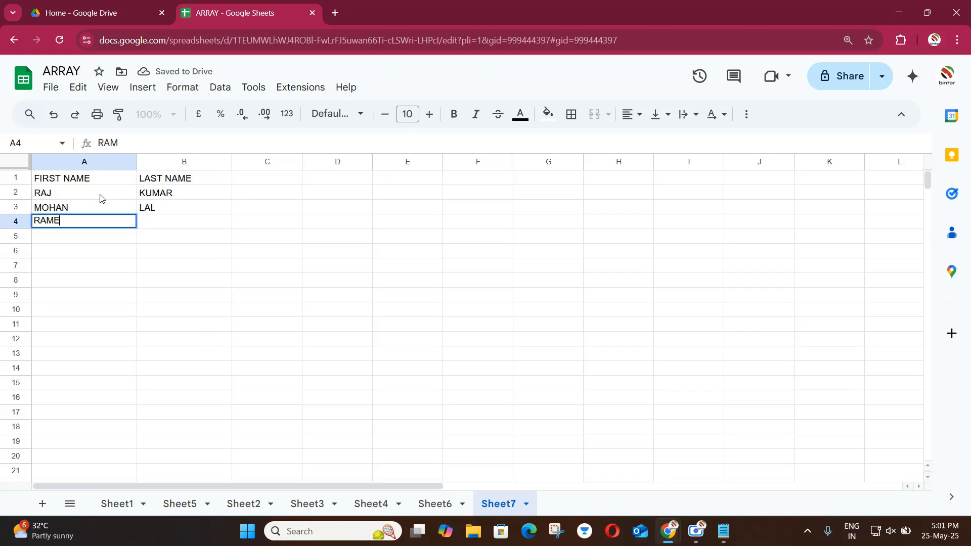
{"action": "type", "text": "W"}
{"action": "key", "text": "BackSpace"}
{"action": "key", "text": "BackSpace"}
{"action": "type", "text": "ESH"}
{"action": "key", "text": "Tab"}
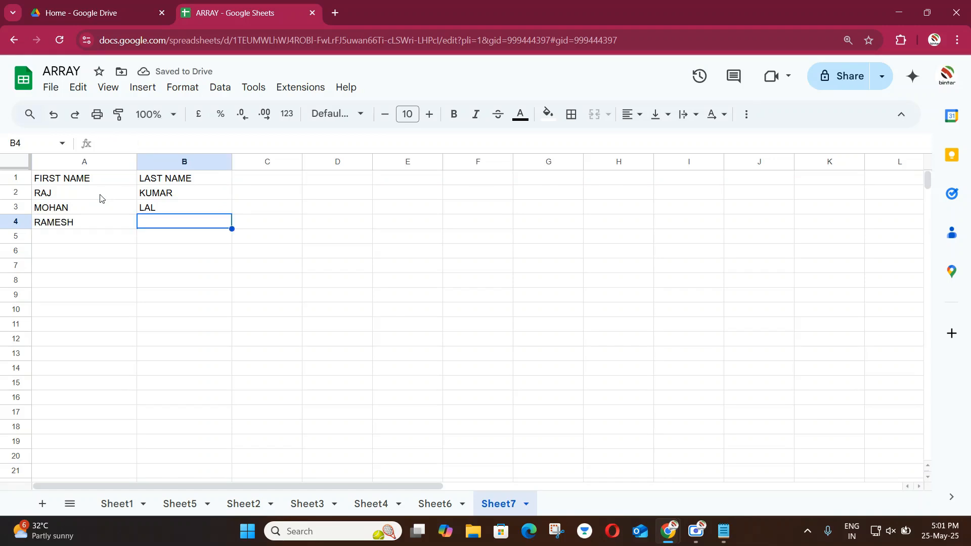
{"action": "type", "text": "R"}
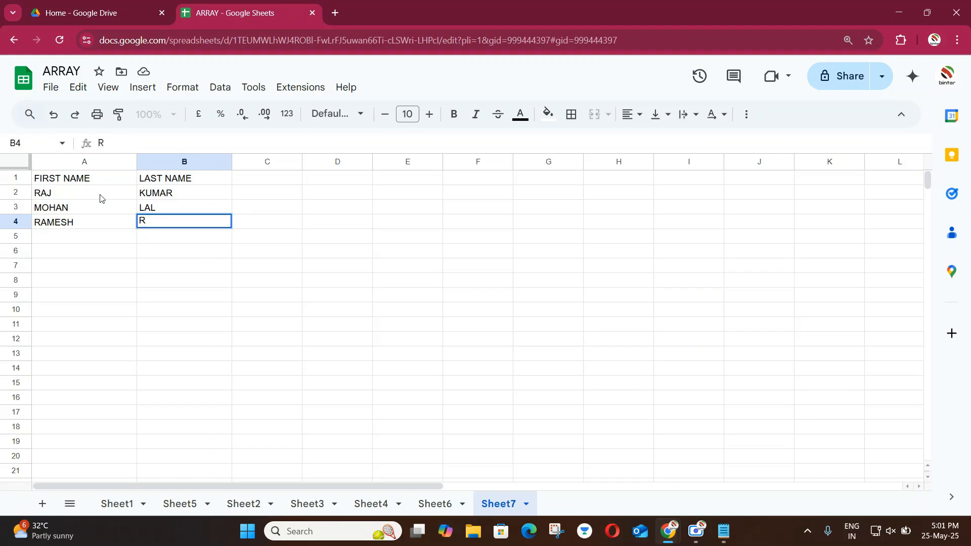
{"action": "type", "text": "AY"}
{"action": "key", "text": "BackSpace"}
{"action": "key", "text": "BackSpace"}
{"action": "type", "text": "OY"}
{"action": "key", "text": "Return"}
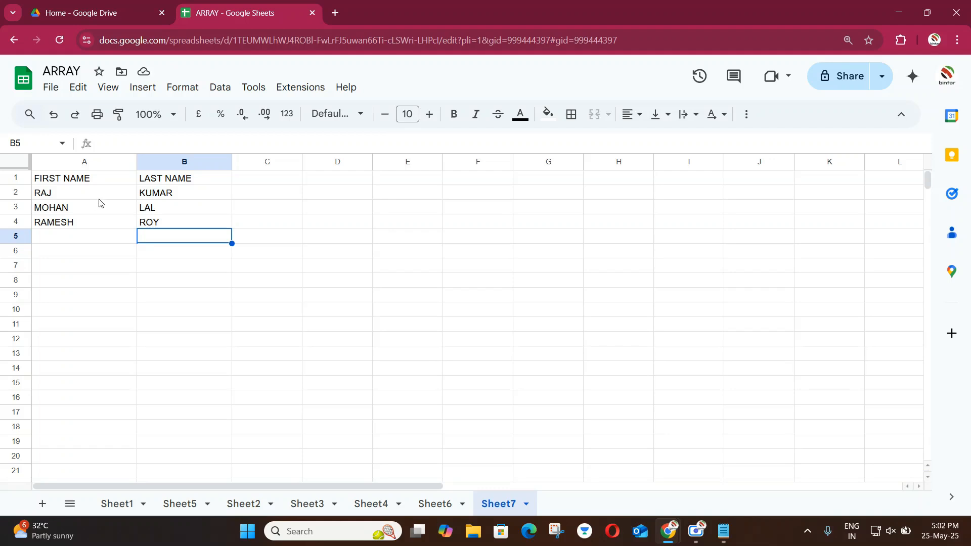
Step: Copy the three name rows in A2:B4 and paste them repeatedly into A5:B19
{"action": "left_click_drag", "start_coordinate": [99, 198], "coordinate": [145, 225]}
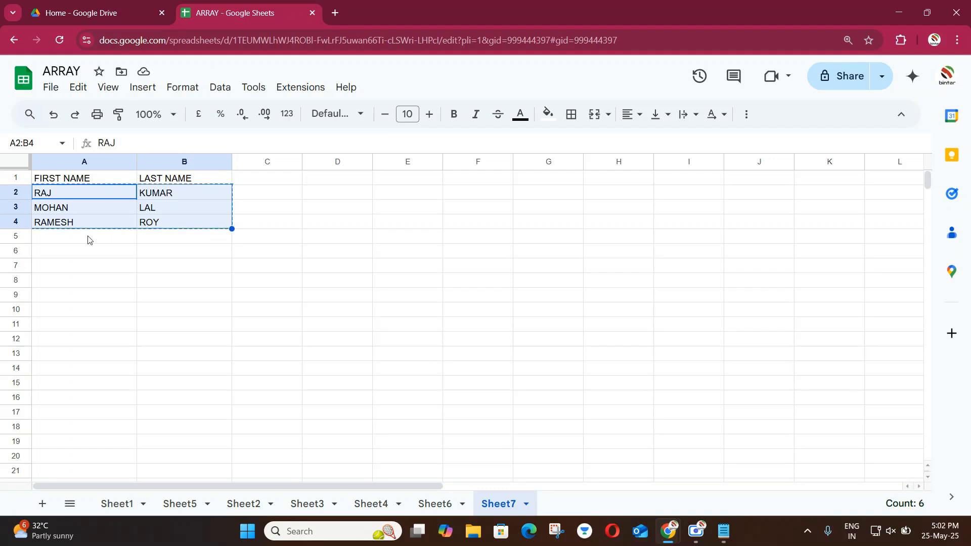
{"action": "key", "text": "ctrl+c"}
{"action": "left_click_drag", "start_coordinate": [86, 239], "coordinate": [190, 457]}
{"action": "key", "text": "ctrl+v"}
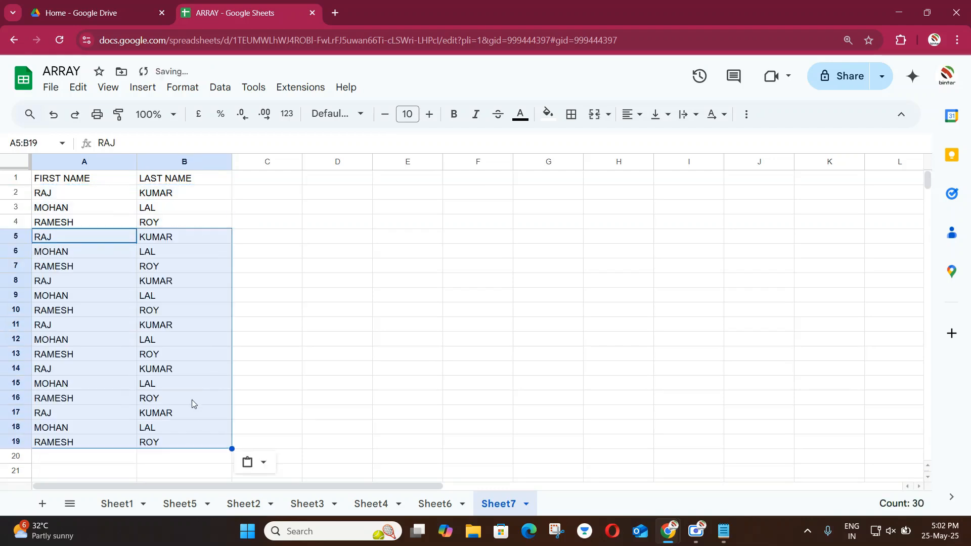
Step: Copy the names in A5:B19 and paste them into columns A and B from row 20 down to the sheet's last row
{"action": "scroll", "coordinate": [192, 400], "scroll_direction": "down", "scroll_amount": 4}
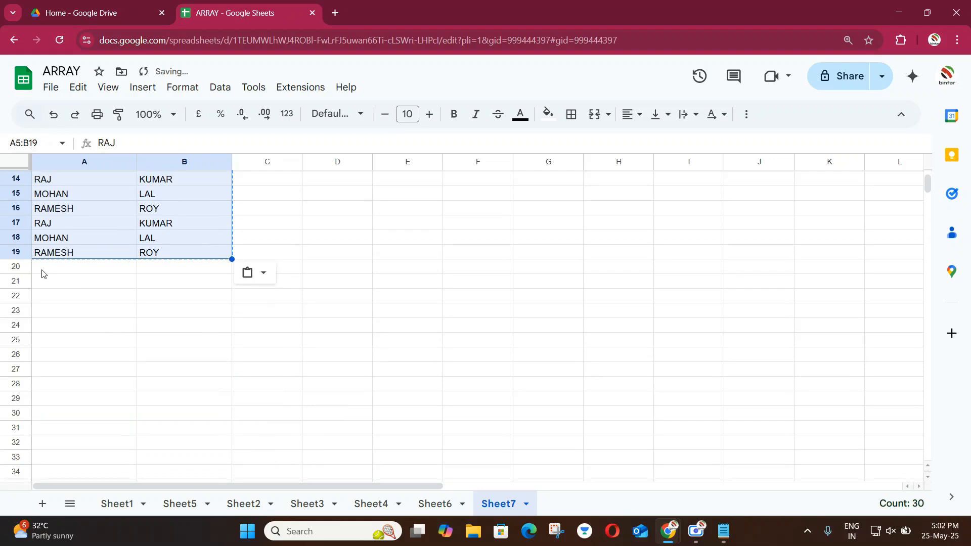
{"action": "key", "text": "ctrl+c"}
{"action": "left_click_drag", "start_coordinate": [45, 273], "coordinate": [195, 271]}
{"action": "key", "text": "ctrl+shift+Down"}
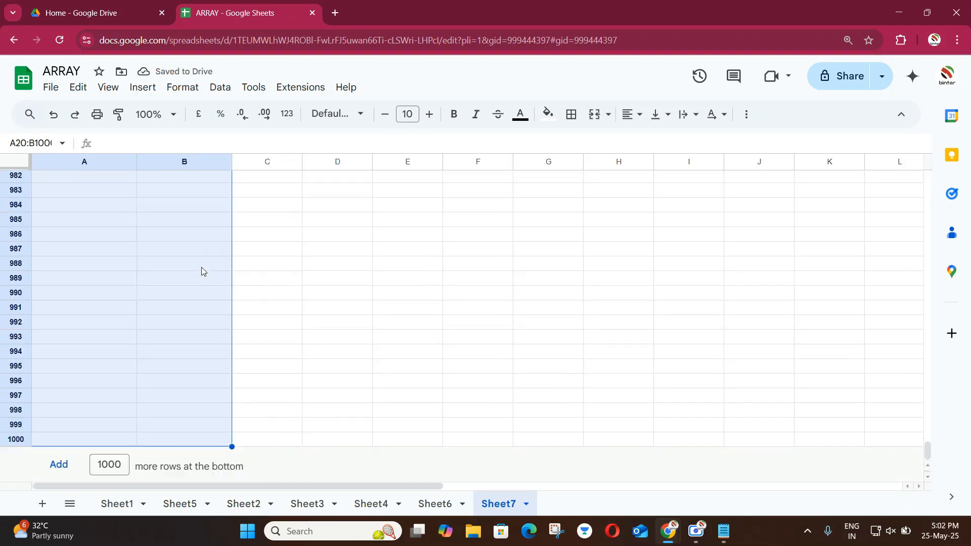
{"action": "key", "text": "ctrl+v"}
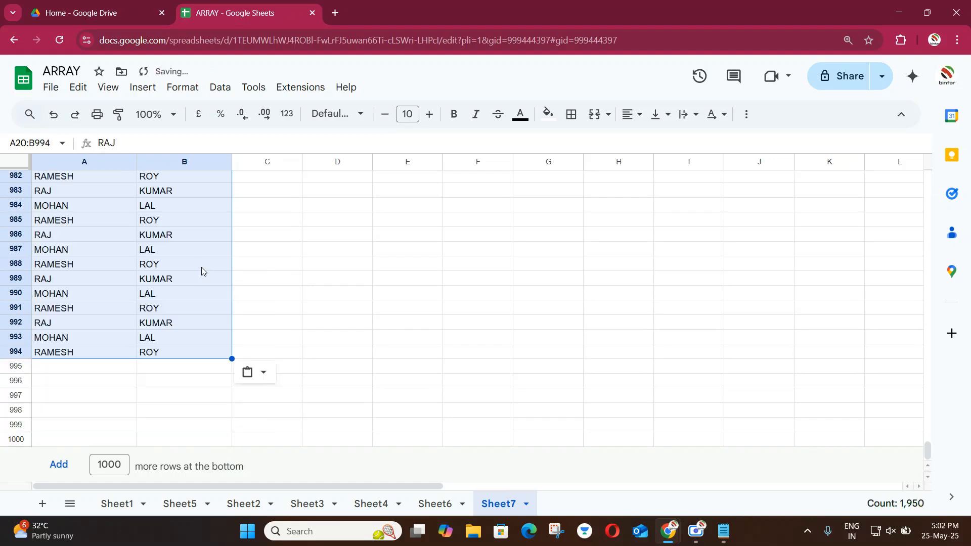
Step: Copy the names in A992:B994 into the empty rows A995:B1000, and return to the top of the sheet
{"action": "left_click", "coordinate": [58, 340]}
{"action": "left_click_drag", "start_coordinate": [66, 325], "coordinate": [165, 358]}
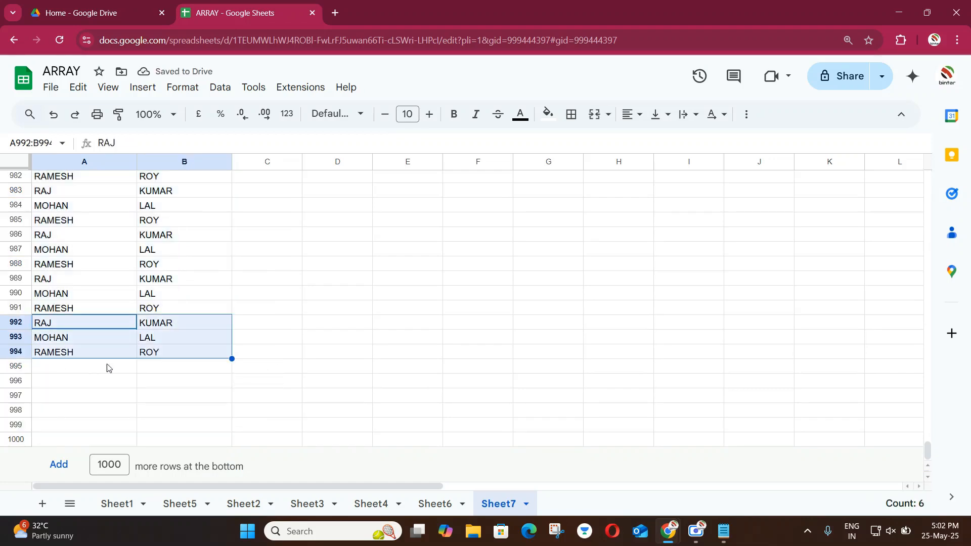
{"action": "key", "text": "ctrl+c"}
{"action": "left_click_drag", "start_coordinate": [54, 373], "coordinate": [152, 439]}
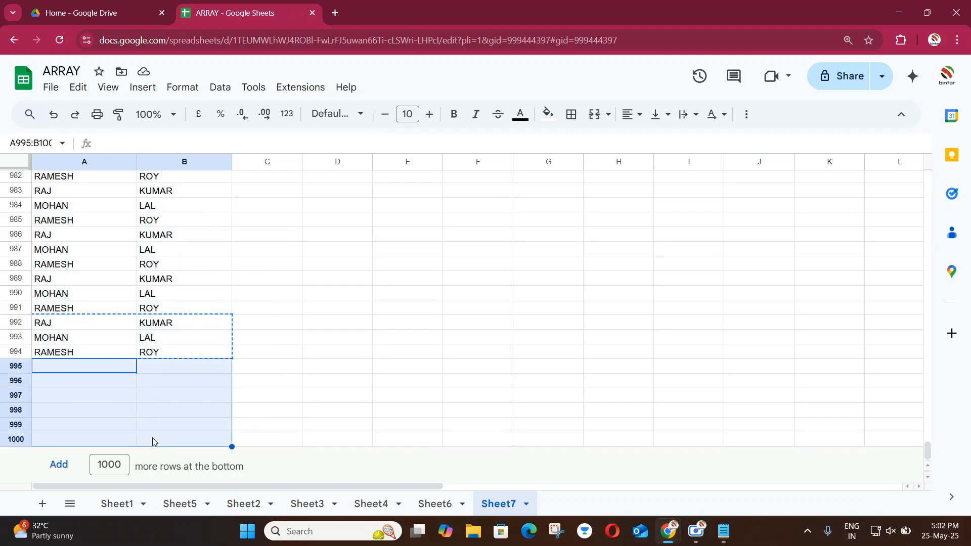
{"action": "key", "text": "ctrl+v"}
{"action": "scroll", "coordinate": [153, 435], "scroll_direction": "up", "scroll_amount": 7}
{"action": "scroll", "coordinate": [152, 433], "scroll_direction": "up", "scroll_amount": 8}
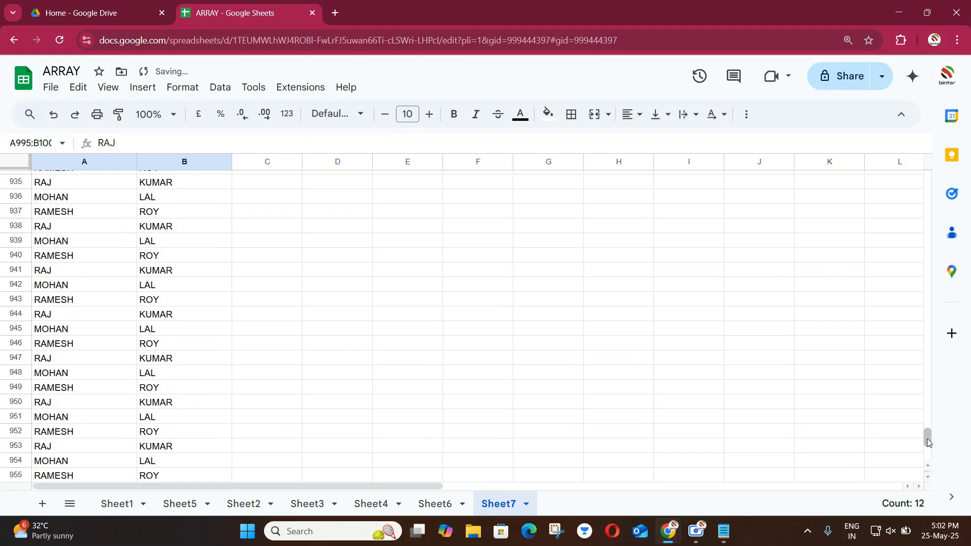
{"action": "left_click_drag", "start_coordinate": [927, 443], "coordinate": [927, 174]}
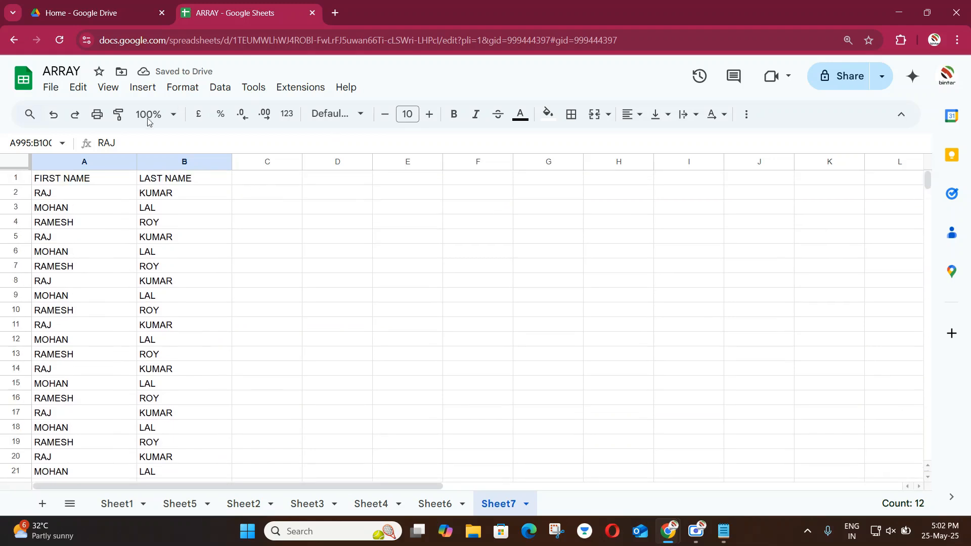
Step: Make the FIRST NAME and LAST NAME headers in A1:B1 bold
{"action": "left_click_drag", "start_coordinate": [70, 178], "coordinate": [156, 182]}
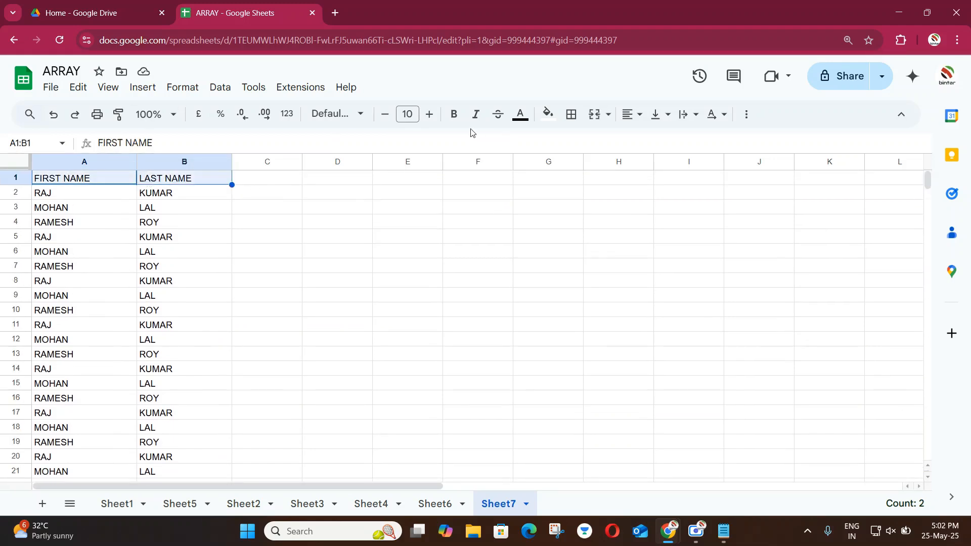
{"action": "left_click", "coordinate": [456, 121]}
{"action": "left_click", "coordinate": [88, 206]}
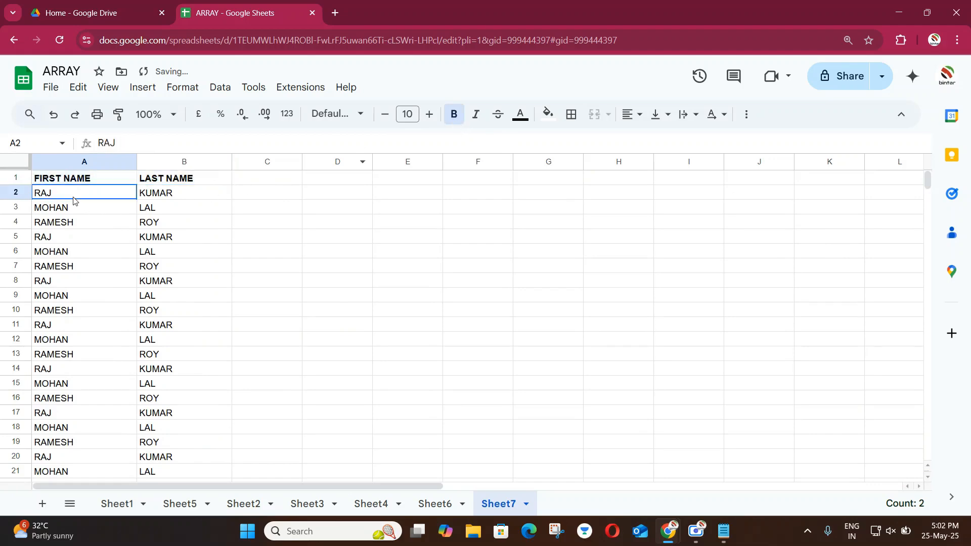
{"action": "left_click", "coordinate": [183, 202]}
Step: Enter the first person's full name by hand in C2 and clear the cell again
{"action": "left_click", "coordinate": [263, 200]}
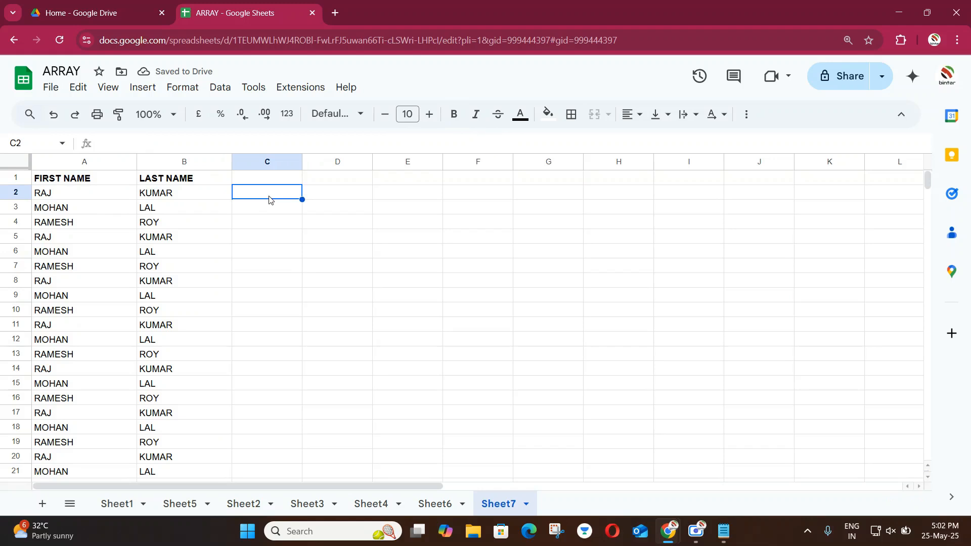
{"action": "type", "text": "ra"}
{"action": "key", "text": "BackSpace"}
{"action": "key", "text": "BackSpace"}
{"action": "type", "text": "R"}
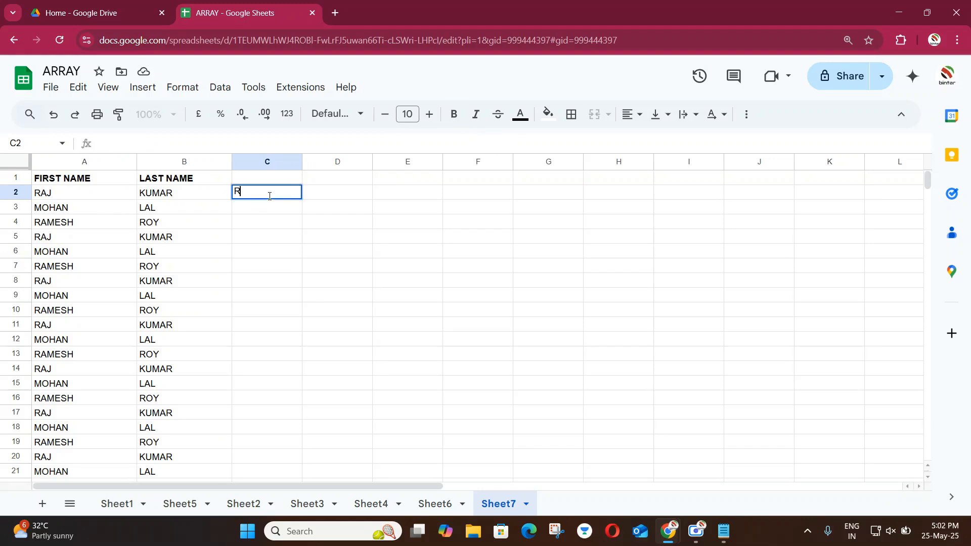
{"action": "type", "text": "AJ KUM"}
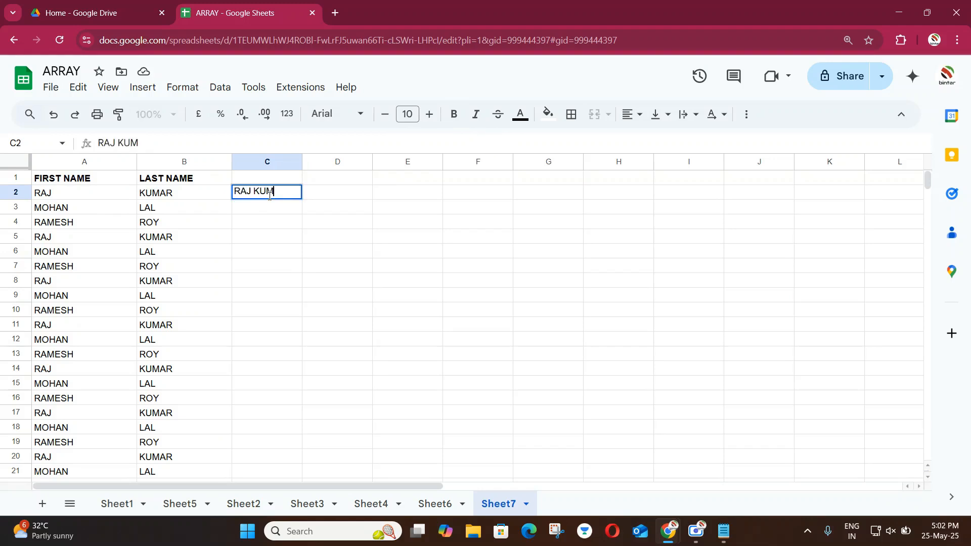
{"action": "type", "text": "AR"}
{"action": "key", "text": "Return"}
{"action": "left_click", "coordinate": [269, 197]}
{"action": "key", "text": "Delete"}
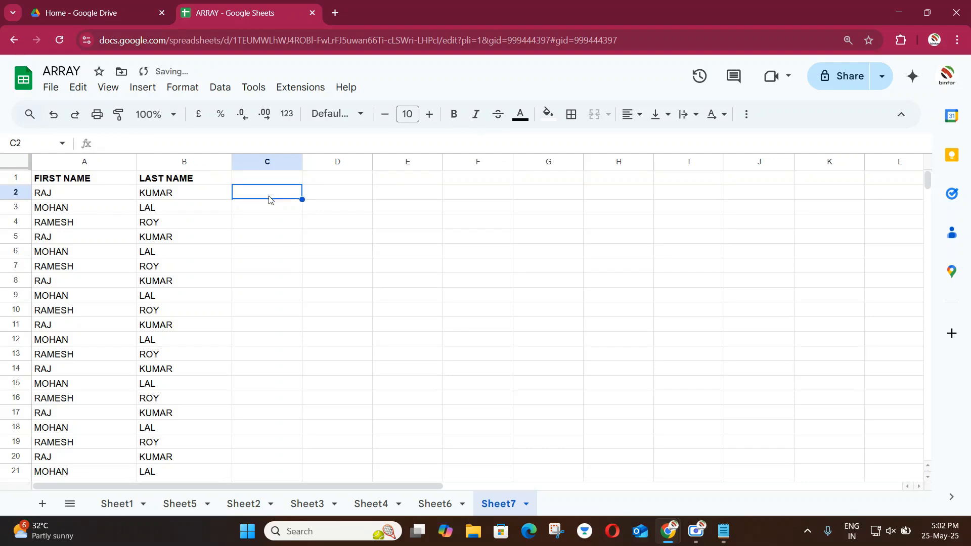
Step: Enter =CONCATENATE(A2," ",B2) in C2 to join the first and last names with a space
{"action": "key", "text": "Up"}
{"action": "left_click", "coordinate": [269, 197]}
{"action": "type", "text": "="}
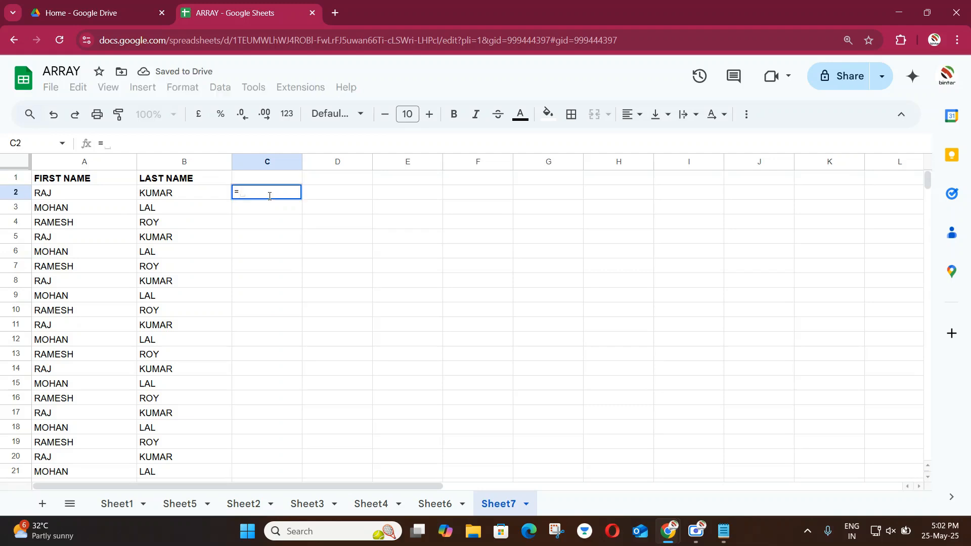
{"action": "type", "text": "CONCA"}
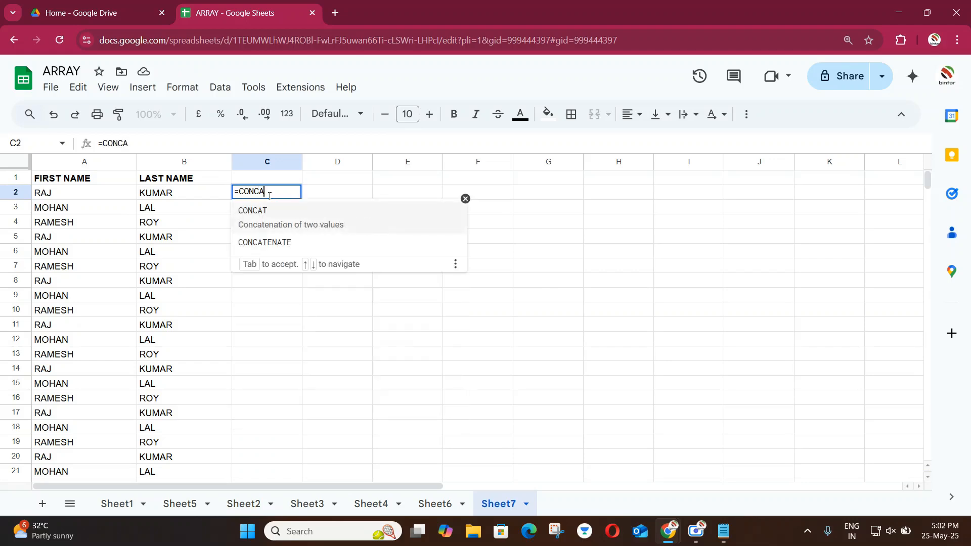
{"action": "key", "text": "Down"}
{"action": "key", "text": "Tab"}
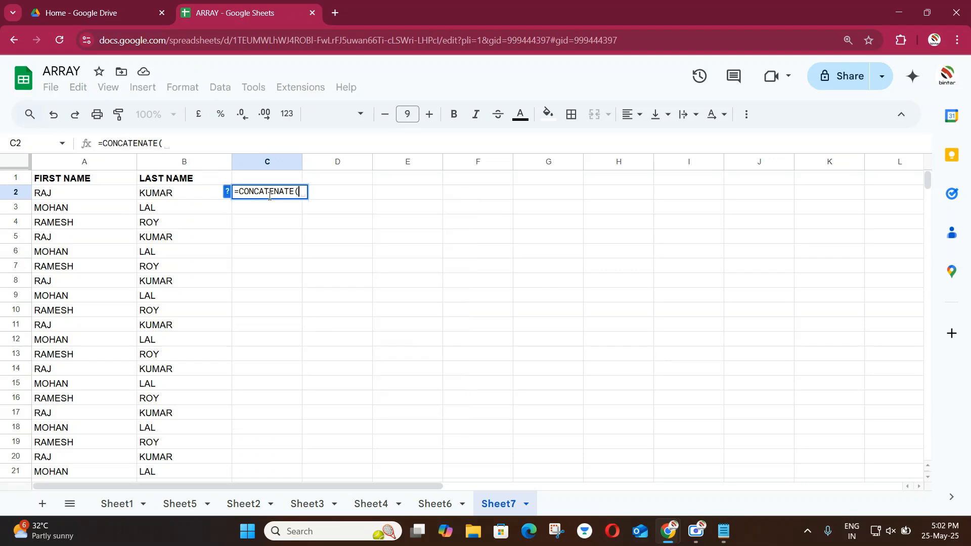
{"action": "left_click", "coordinate": [105, 196]}
{"action": "type", "text": ","}
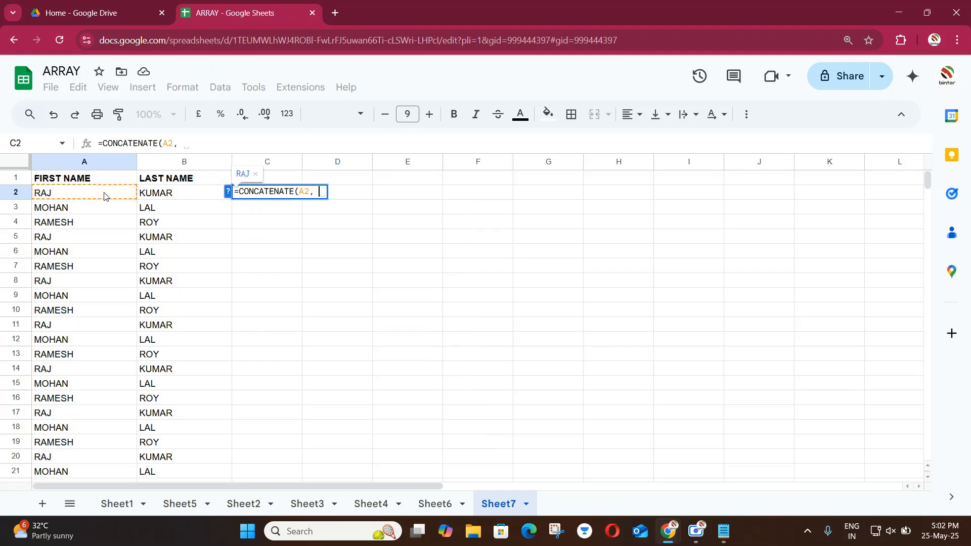
{"action": "key", "text": "BackSpace"}
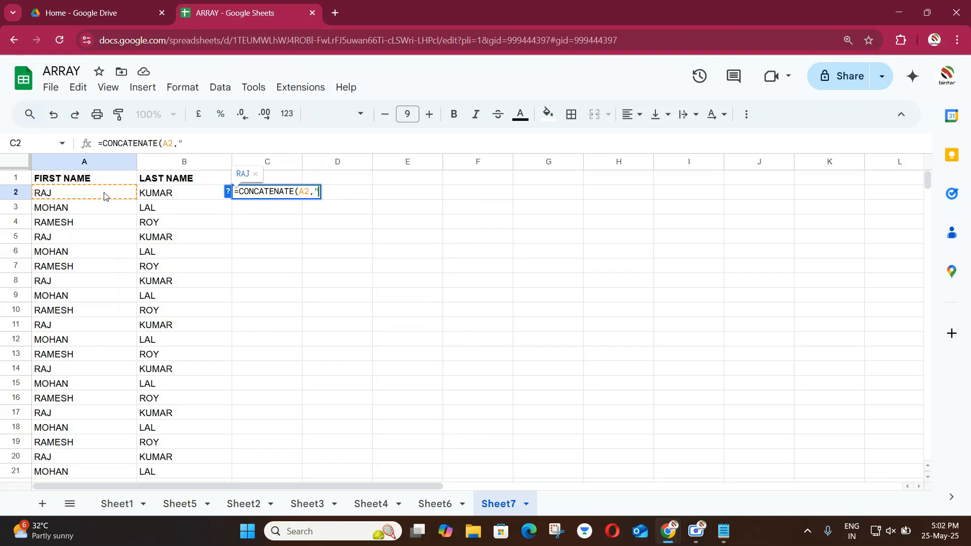
{"action": "type", "text": "\" \","}
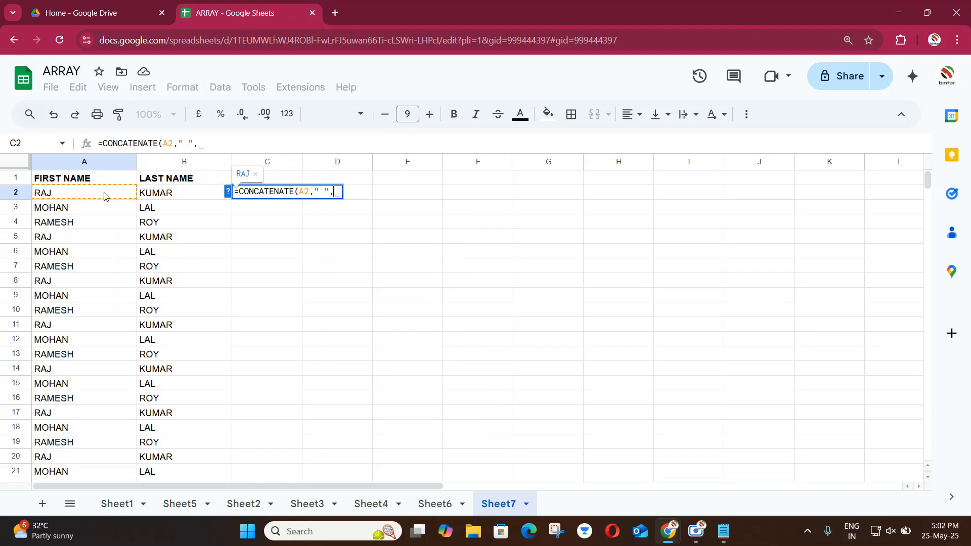
{"action": "left_click", "coordinate": [141, 197]}
{"action": "type", "text": ")"}
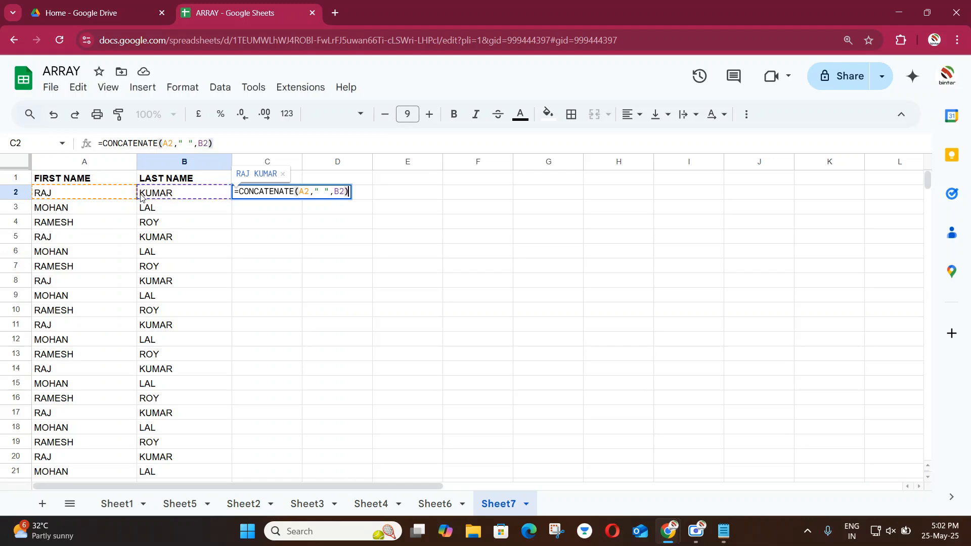
{"action": "key", "text": "Return"}
Step: Fill the C2 formula down column C through row 1000 and narrow the column slightly
{"action": "left_click", "coordinate": [279, 199]}
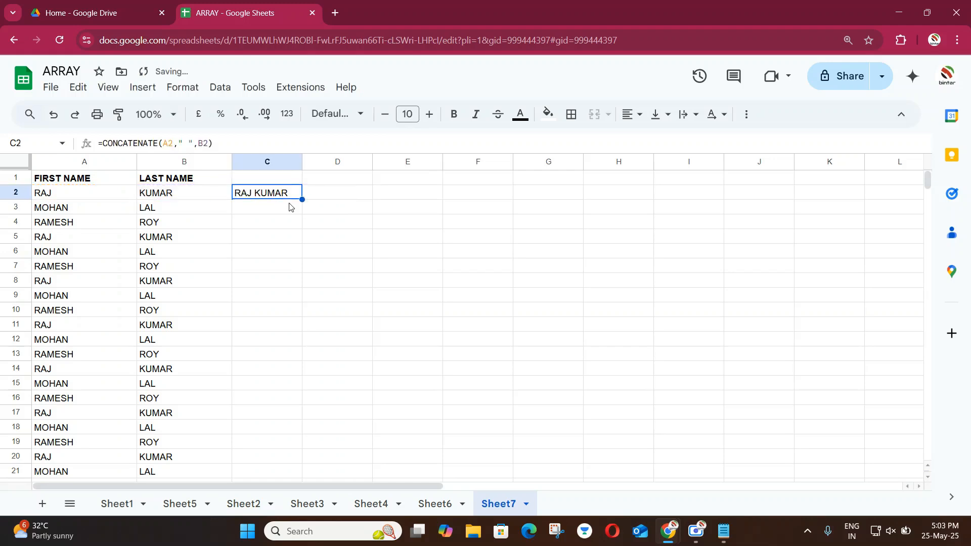
{"action": "left_click_drag", "start_coordinate": [303, 199], "coordinate": [290, 478]}
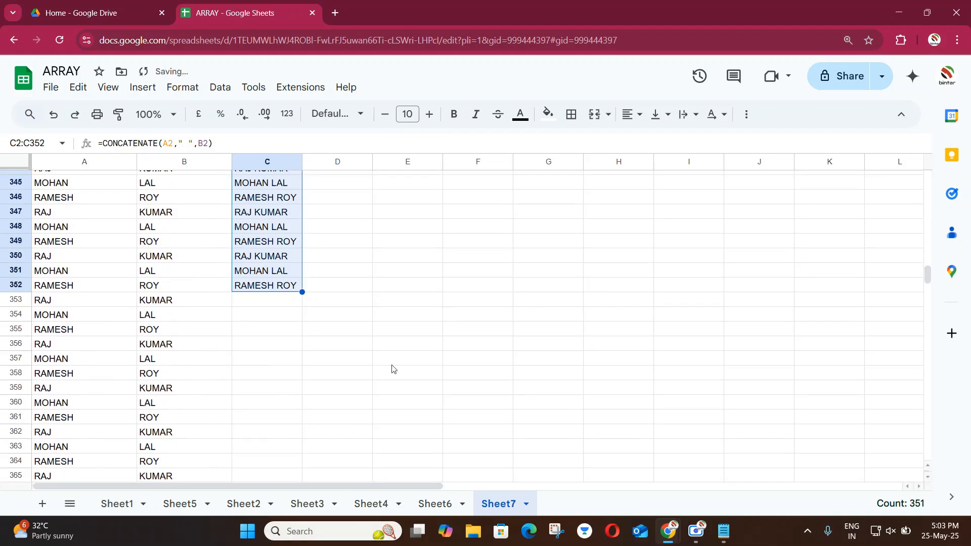
{"action": "left_click", "coordinate": [265, 292]}
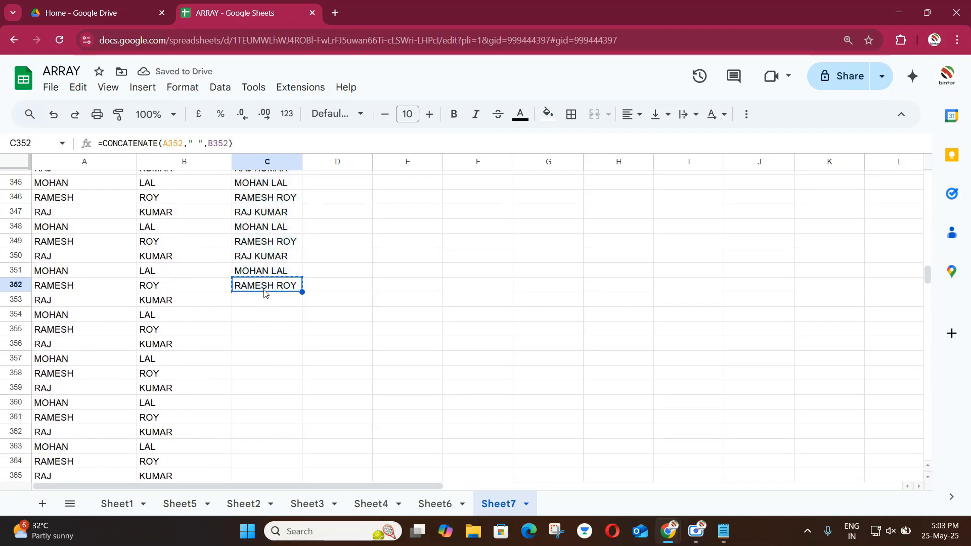
{"action": "left_click", "coordinate": [267, 300]}
{"action": "key", "text": "ctrl+shift+Down"}
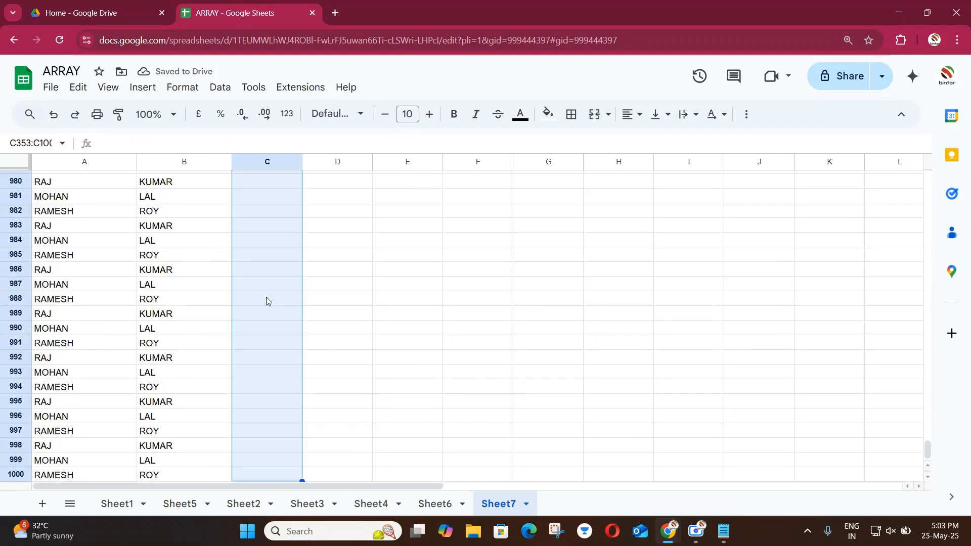
{"action": "key", "text": "ctrl+v"}
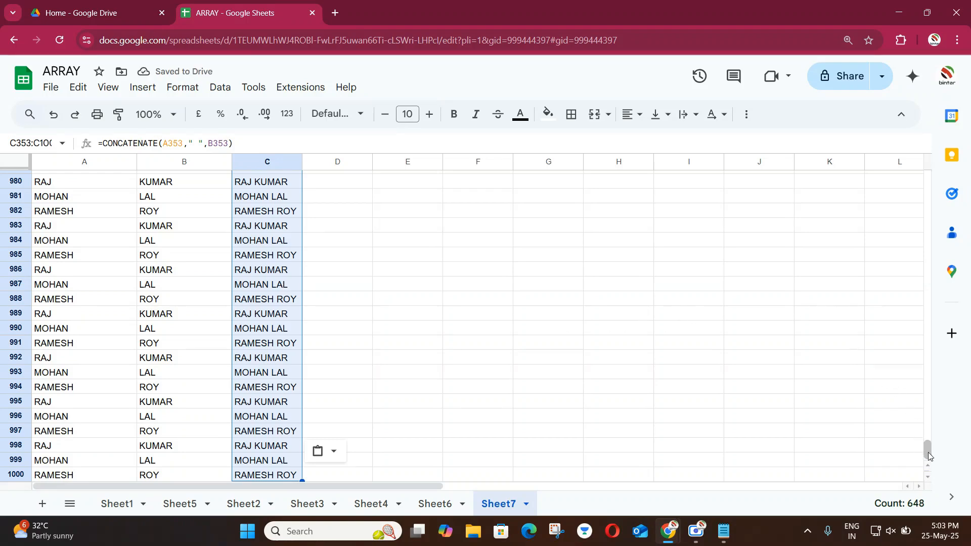
{"action": "left_click_drag", "start_coordinate": [928, 450], "coordinate": [927, 179]}
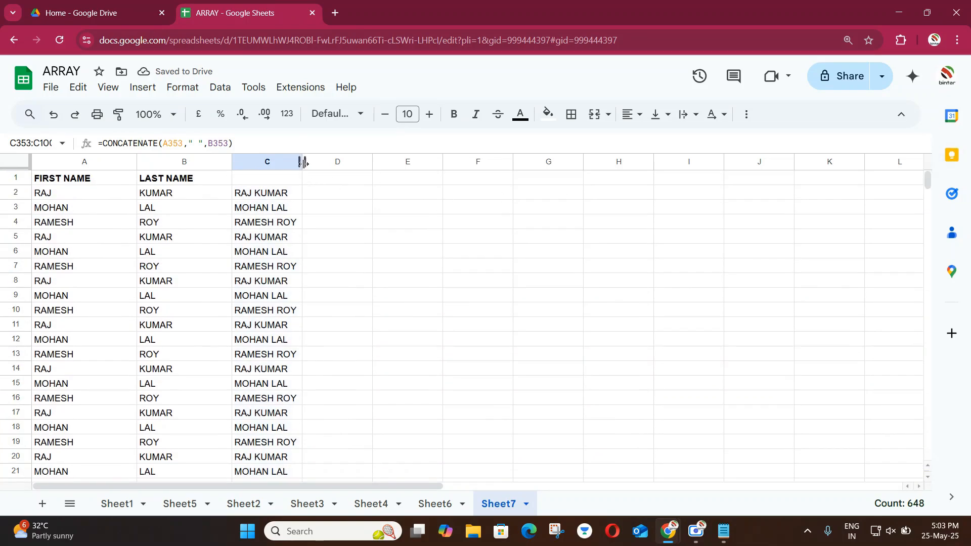
{"action": "left_click_drag", "start_coordinate": [303, 162], "coordinate": [301, 162]}
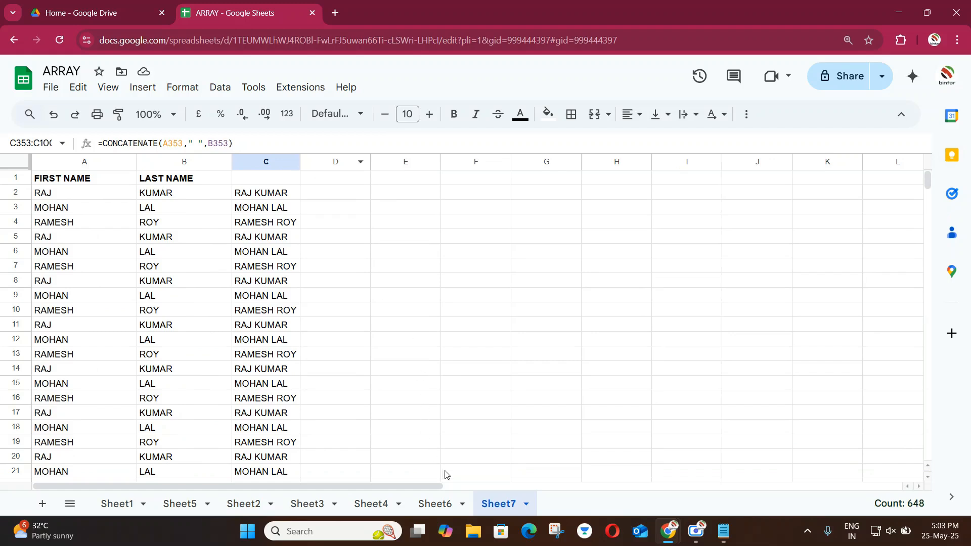
Step: Review the ARRAYFORMULA sum in G2 on Sheet6 and return to Sheet7
{"action": "left_click", "coordinate": [434, 504]}
{"action": "scroll", "coordinate": [544, 329], "scroll_direction": "up", "scroll_amount": 20}
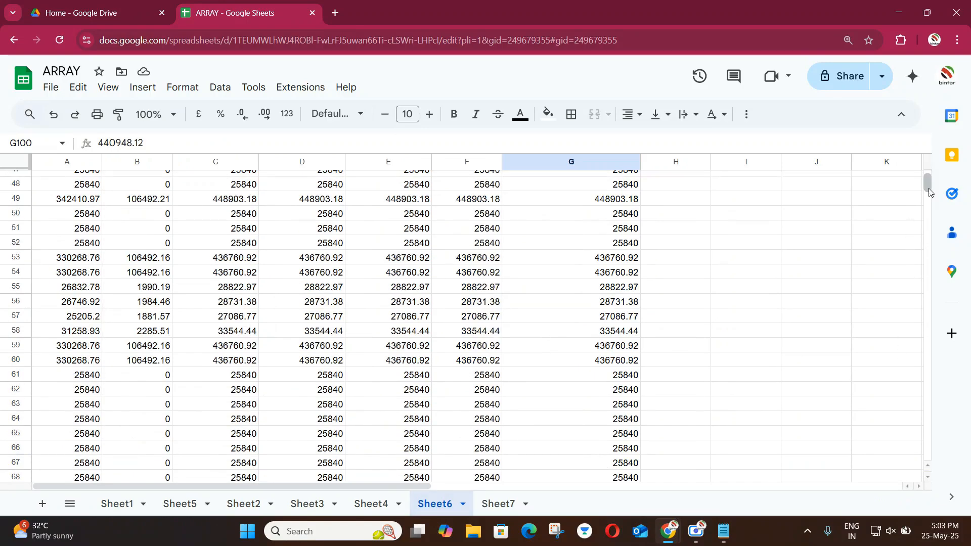
{"action": "left_click", "coordinate": [599, 208]}
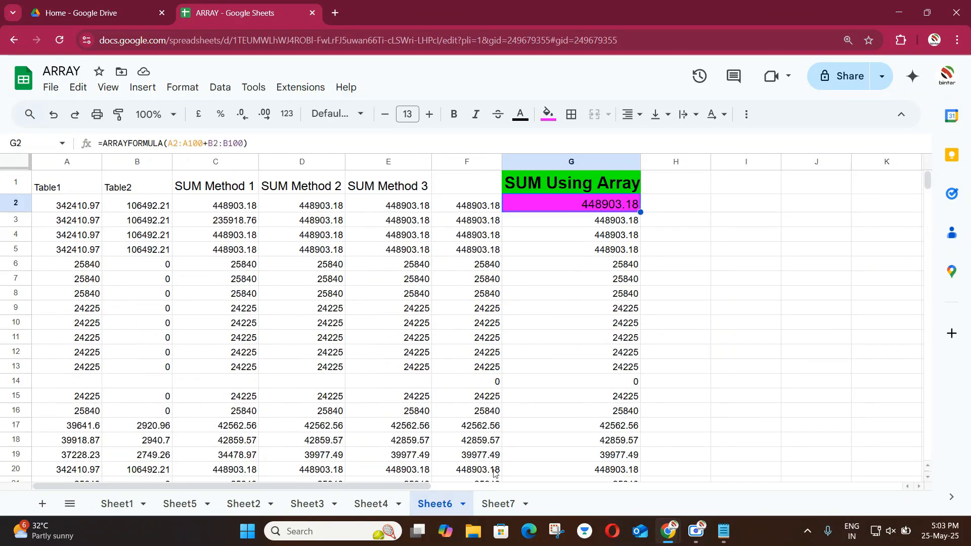
{"action": "left_click", "coordinate": [497, 505]}
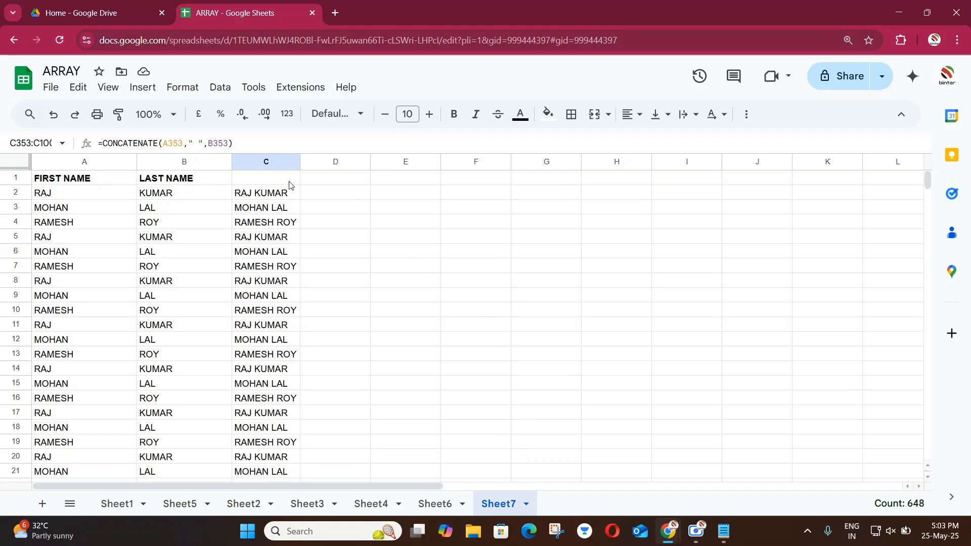
Step: Enter =ARRAYFORMULA(A2:A &" "&B2:B) in D2 to join all first and last names, and fit column D's width to its contents
{"action": "left_click", "coordinate": [329, 198]}
{"action": "type", "text": "=A"}
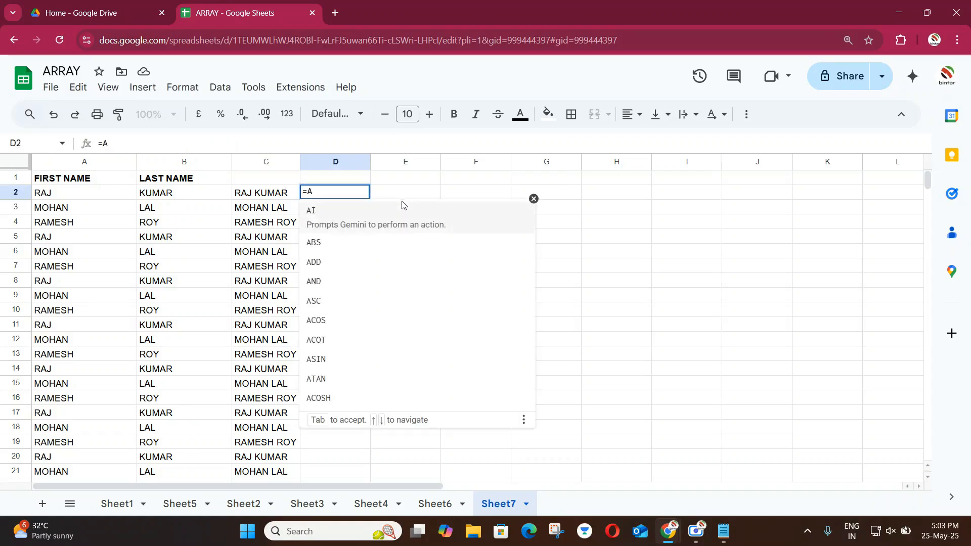
{"action": "type", "text": "RR"}
{"action": "key", "text": "Tab"}
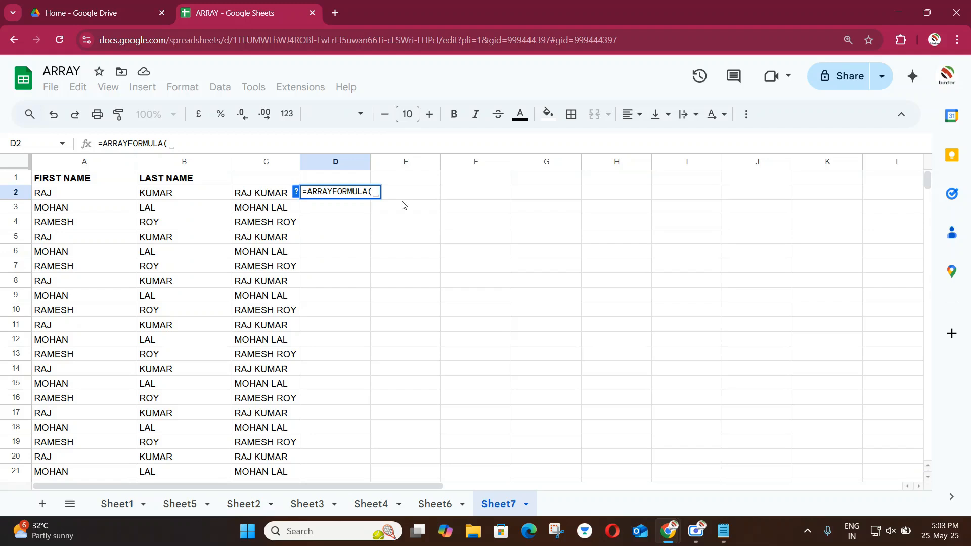
{"action": "type", "text": "A2"}
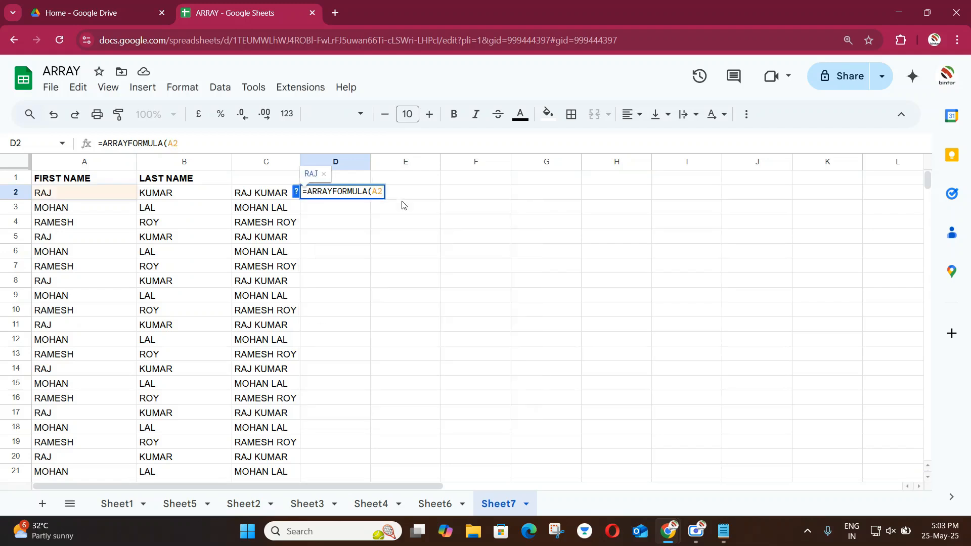
{"action": "type", "text": ":"}
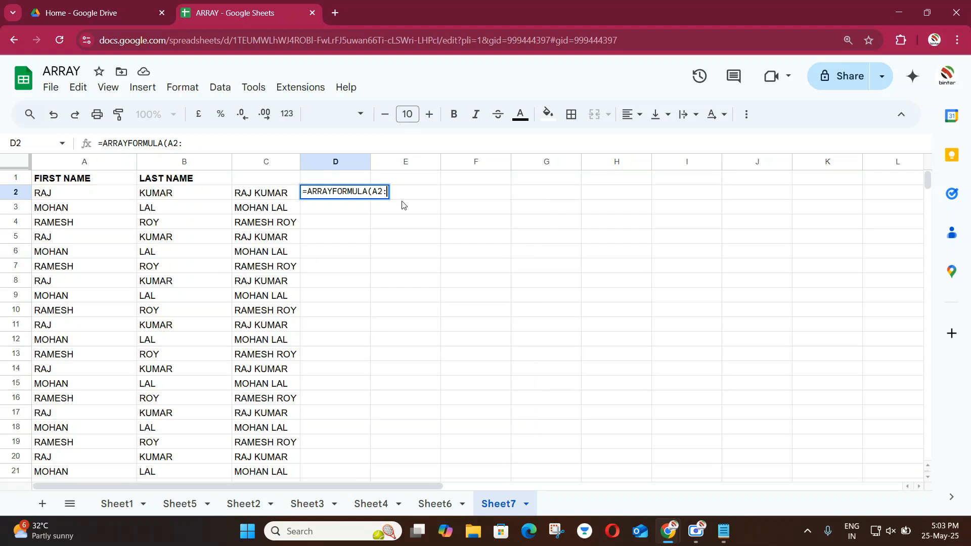
{"action": "type", "text": "A"}
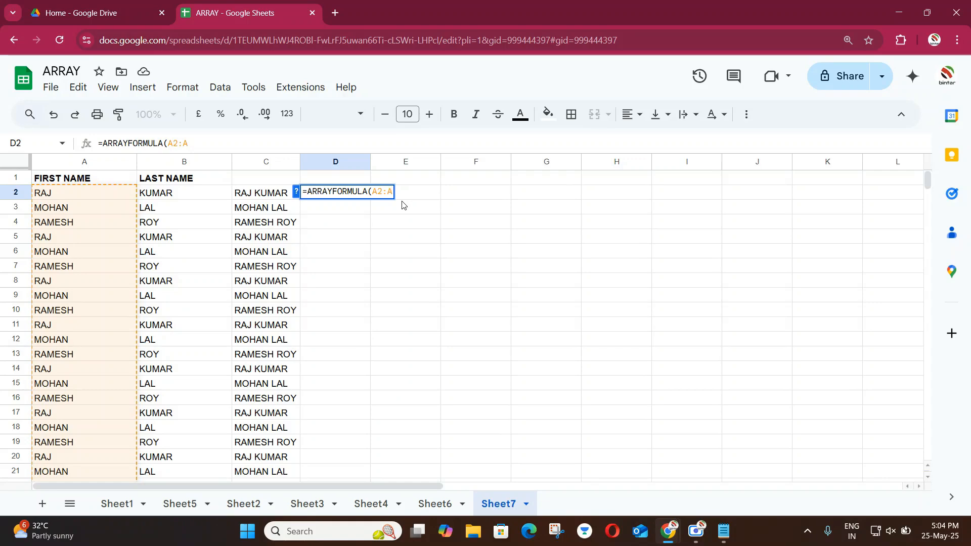
{"action": "type", "text": "& "}
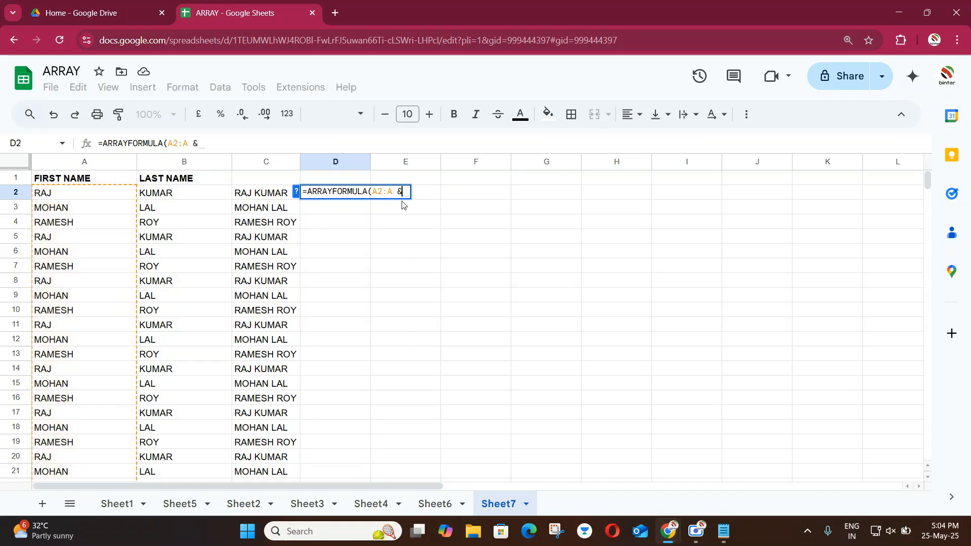
{"action": "type", "text": "\""}
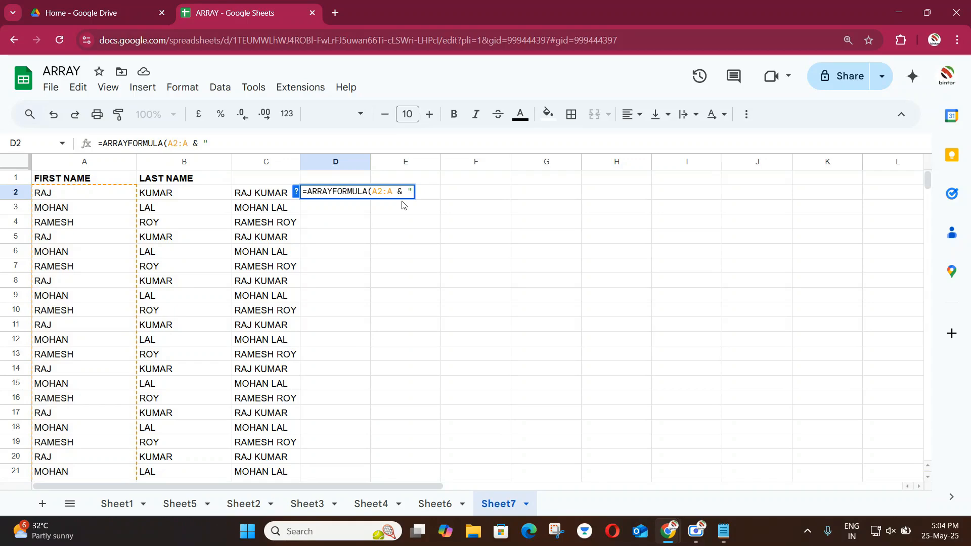
{"action": "key", "text": "BackSpace"}
{"action": "key", "text": "BackSpace"}
{"action": "type", "text": "\" \"&"}
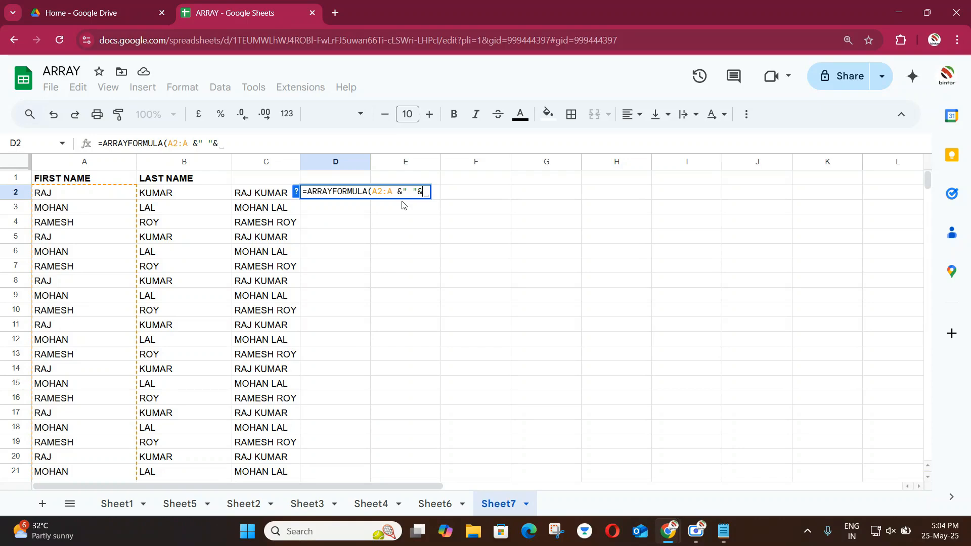
{"action": "type", "text": "B"}
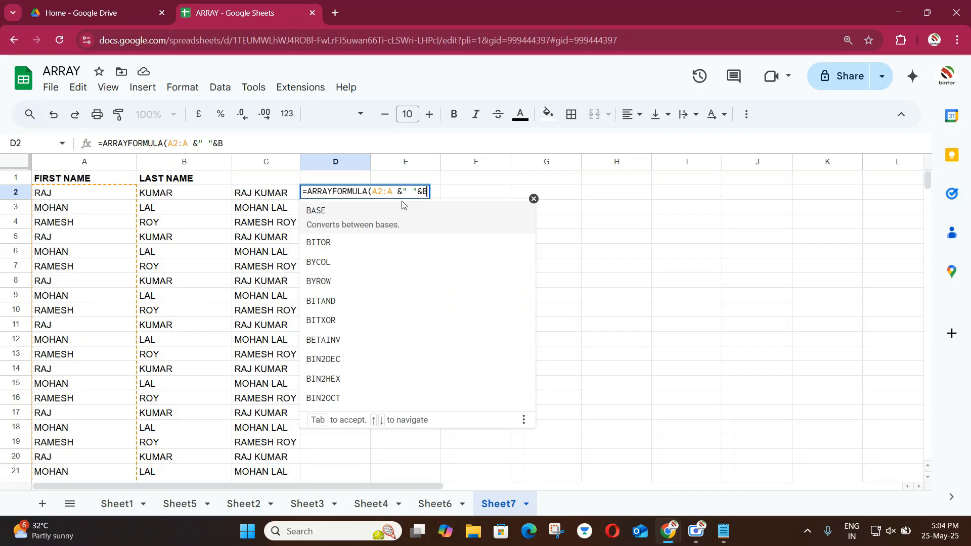
{"action": "type", "text": "2"}
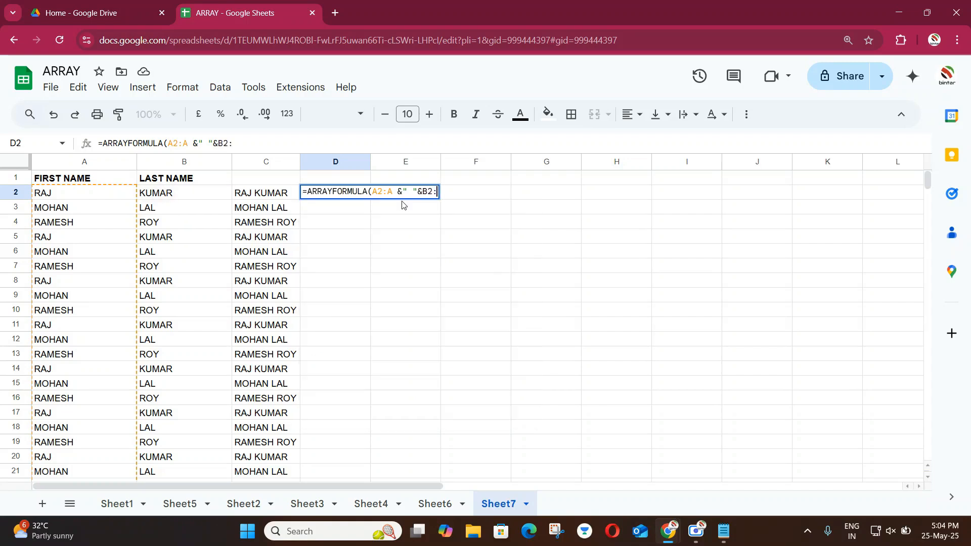
{"action": "type", "text": ":B"}
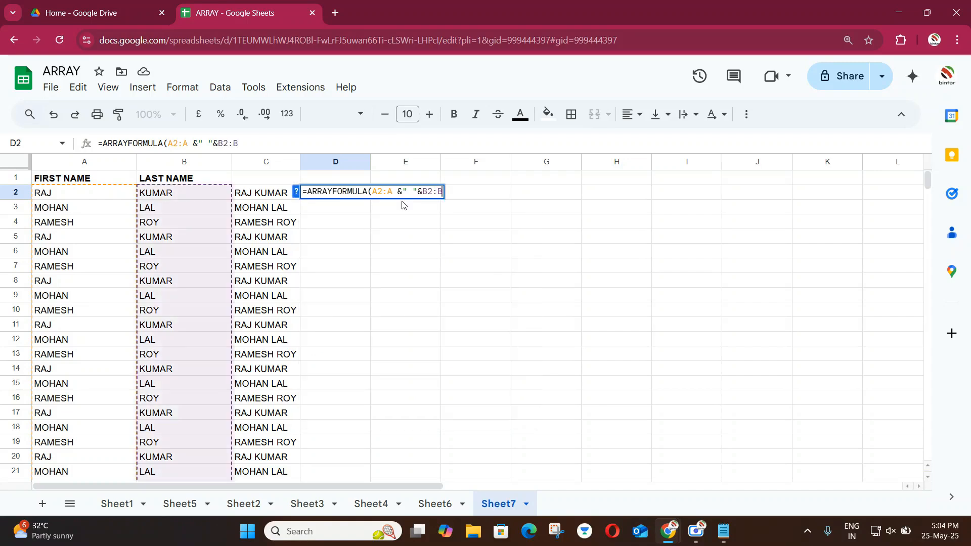
{"action": "type", "text": ")"}
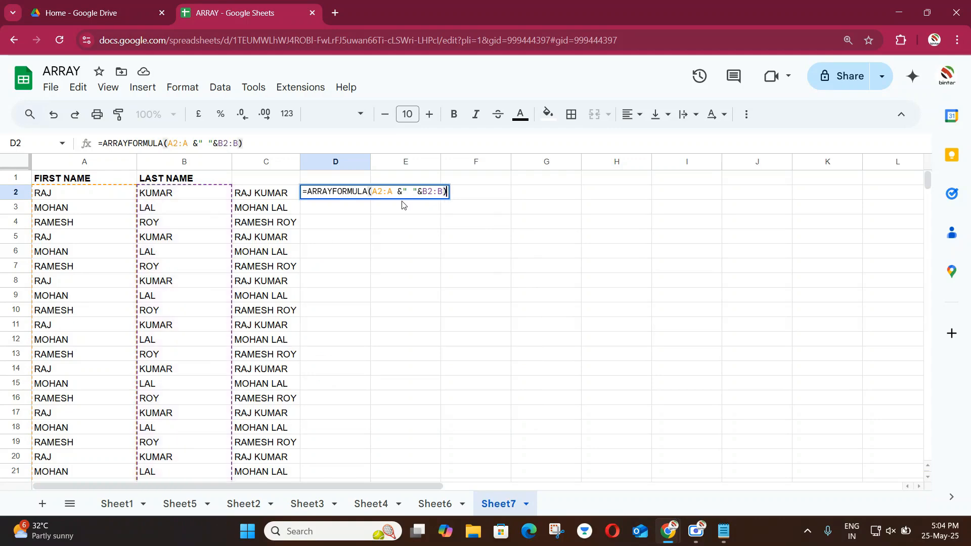
{"action": "key", "text": "Return"}
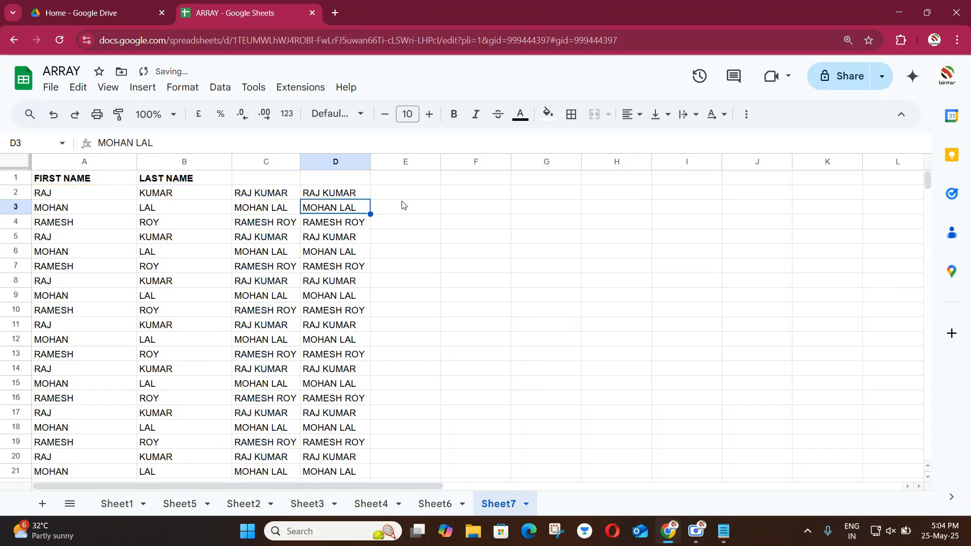
{"action": "double_click", "coordinate": [370, 162]}
Step: Enter the heading "Using Array" in D1
{"action": "left_click", "coordinate": [347, 181]}
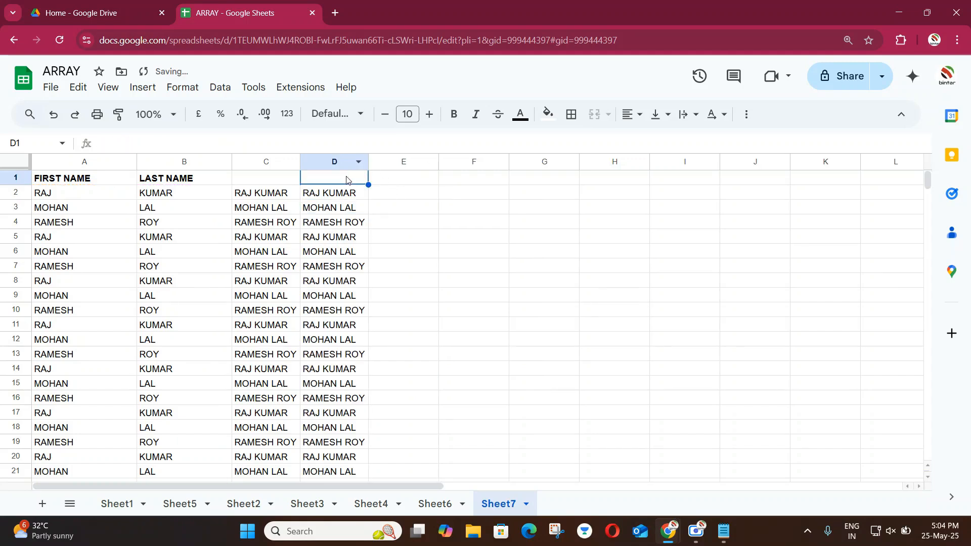
{"action": "double_click", "coordinate": [346, 180]}
{"action": "type", "text": "uSING"}
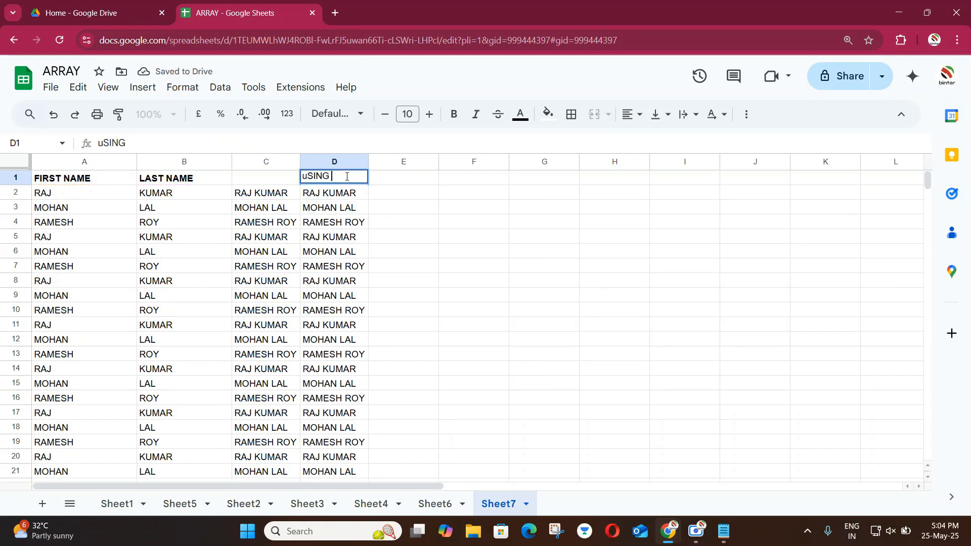
{"action": "key", "text": "BackSpace"}
{"action": "key", "text": "BackSpace"}
{"action": "key", "text": "BackSpace"}
{"action": "key", "text": "BackSpace"}
{"action": "key", "text": "BackSpace"}
{"action": "key", "text": "BackSpace"}
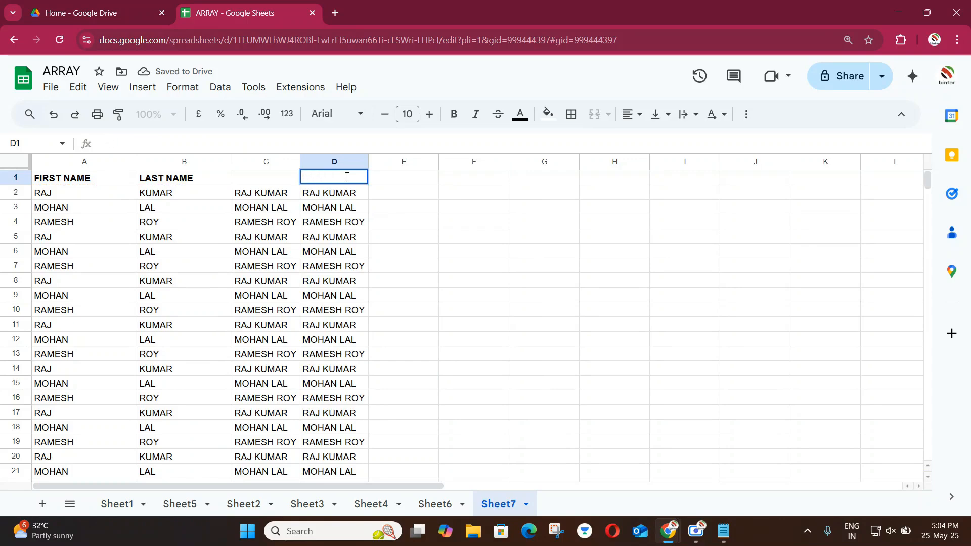
{"action": "type", "text": "Using Ar"}
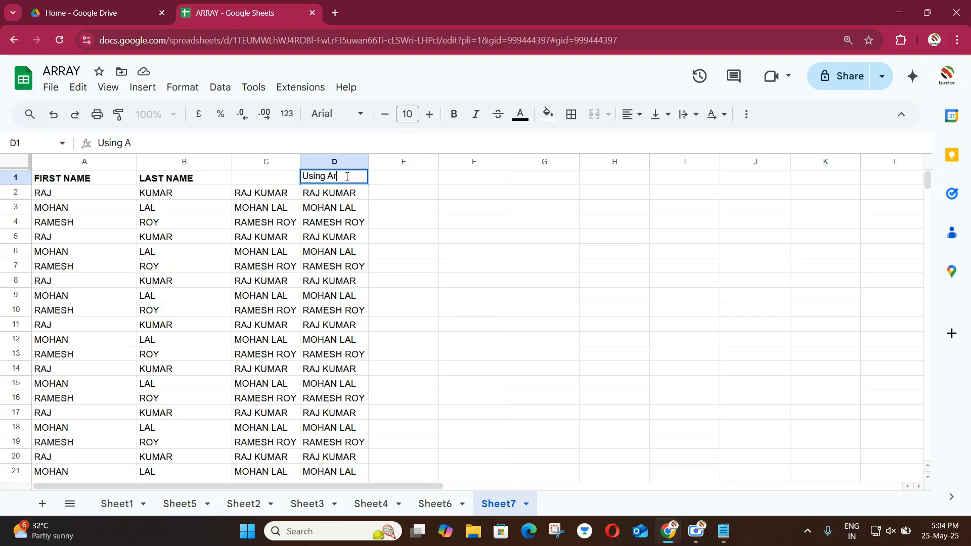
{"action": "type", "text": "ray"}
{"action": "left_click", "coordinate": [462, 255]}
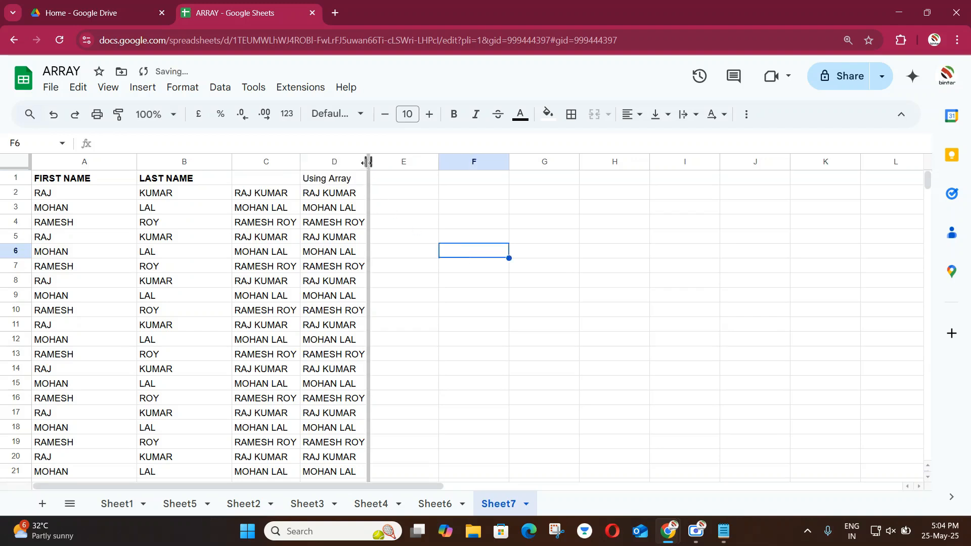
Step: Insert a blank row above row 12 and inspect the joined-name cells in columns C and D around it
{"action": "left_click", "coordinate": [352, 199]}
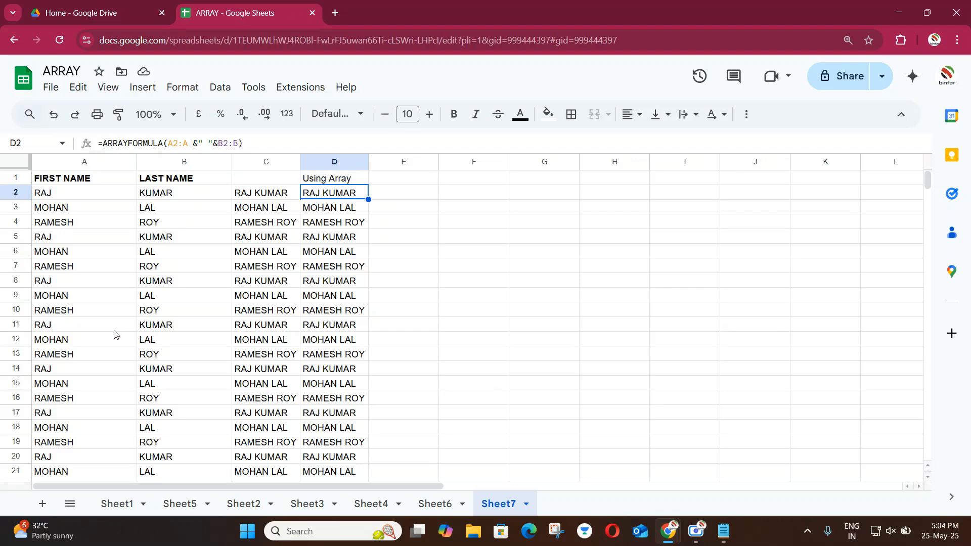
{"action": "right_click", "coordinate": [22, 339]}
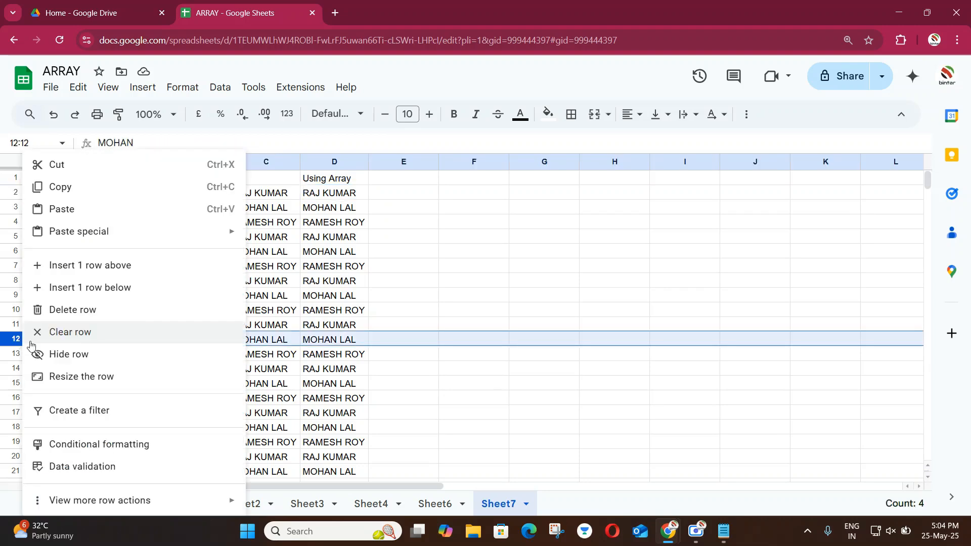
{"action": "left_click", "coordinate": [101, 267]}
{"action": "left_click", "coordinate": [334, 340]}
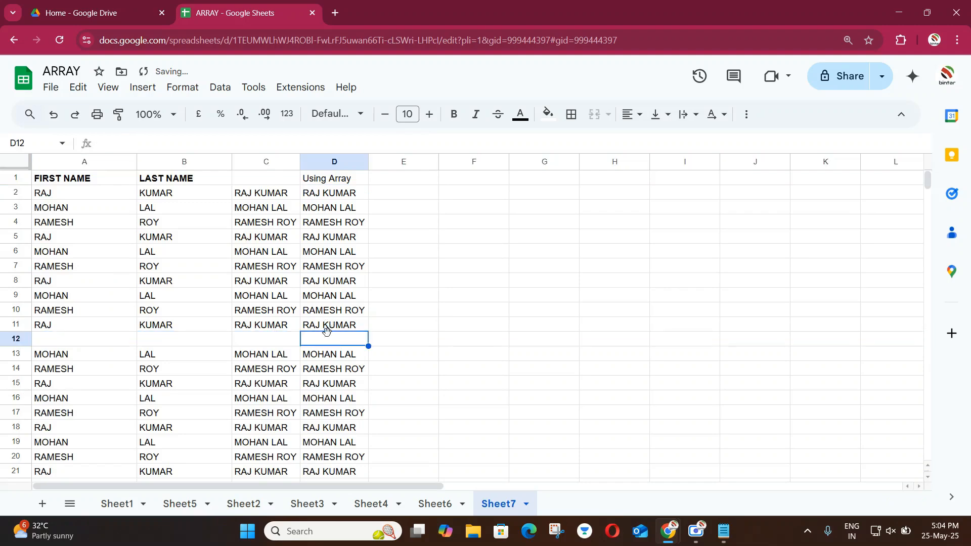
{"action": "left_click", "coordinate": [331, 355]}
{"action": "left_click", "coordinate": [266, 340]}
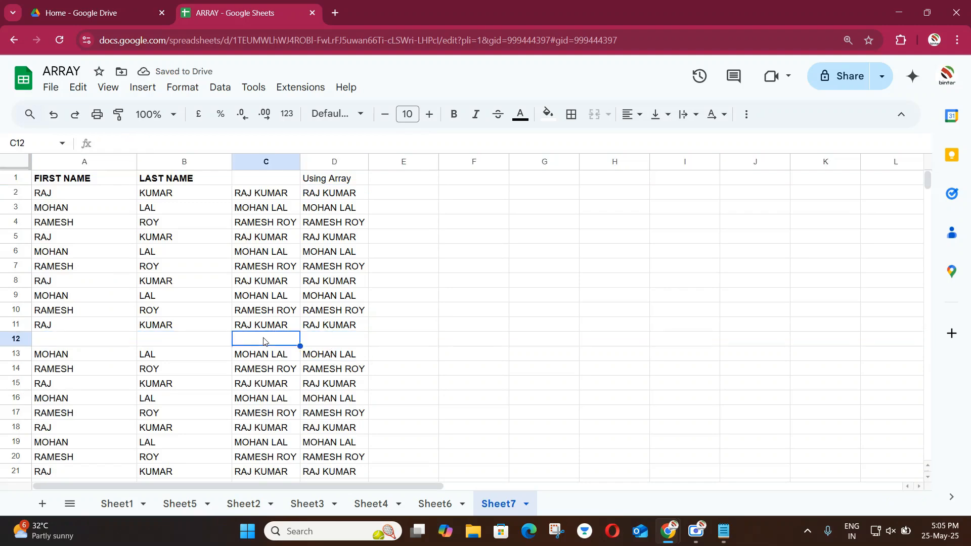
{"action": "left_click_drag", "start_coordinate": [264, 355], "coordinate": [268, 383]}
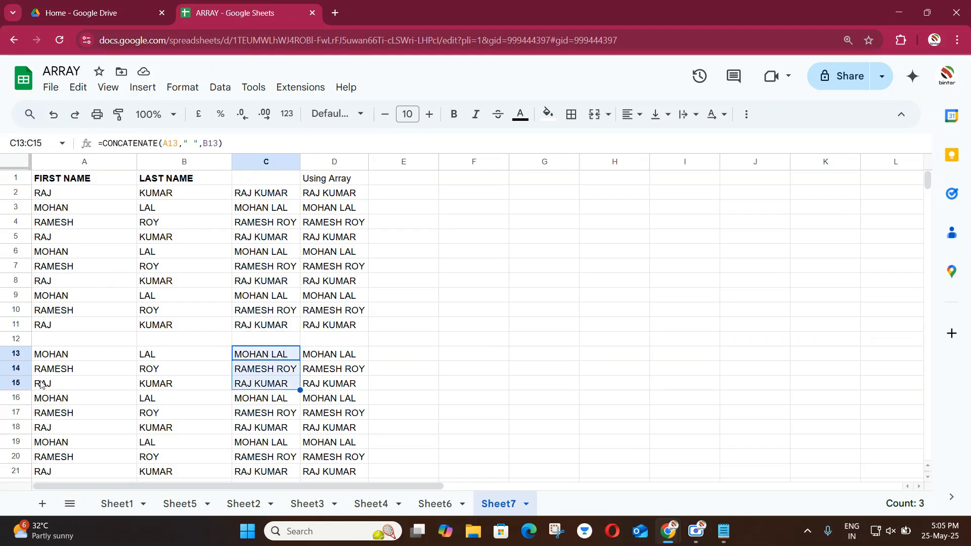
{"action": "left_click", "coordinate": [263, 193]}
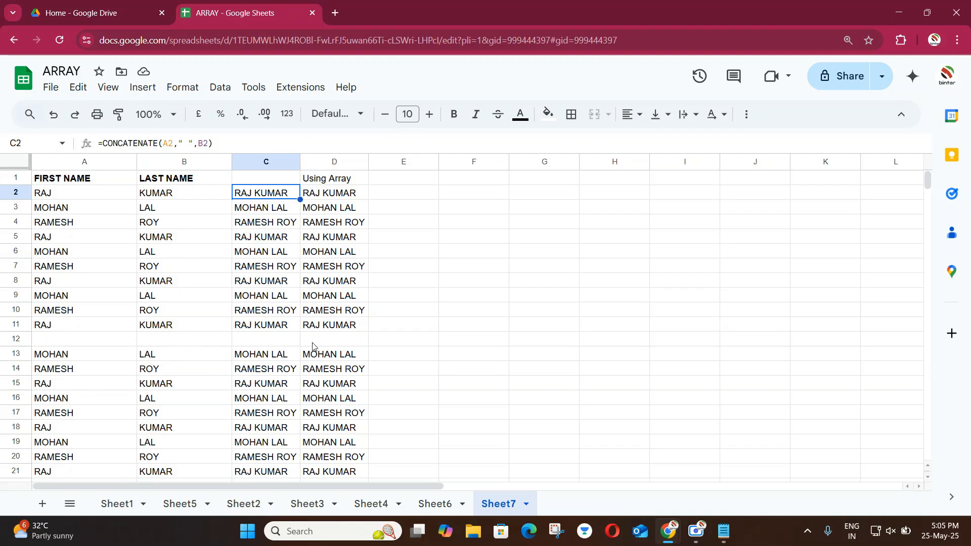
Step: Enter XYZ as first name and ABC as last name in row 12, and make the joined name in D12 bold
{"action": "left_click", "coordinate": [57, 341]}
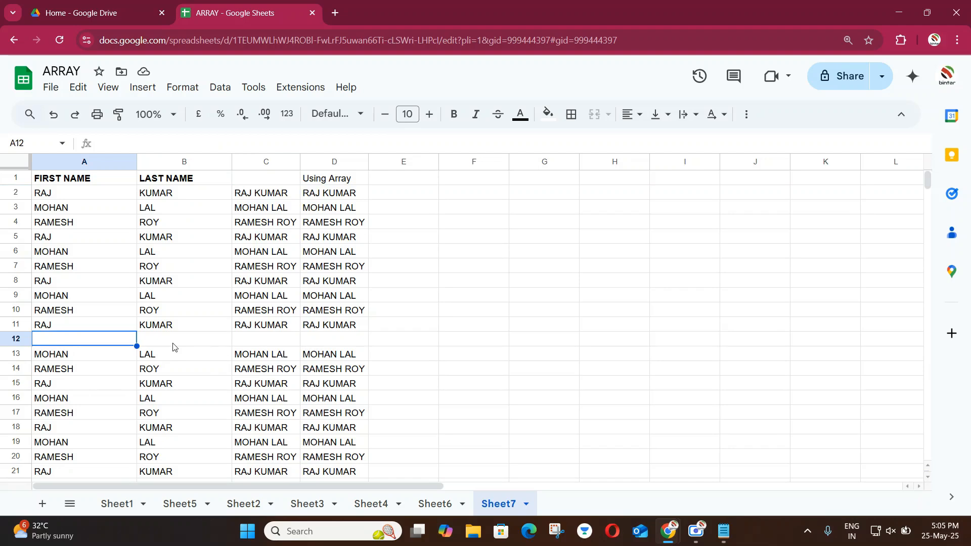
{"action": "type", "text": "xyz"}
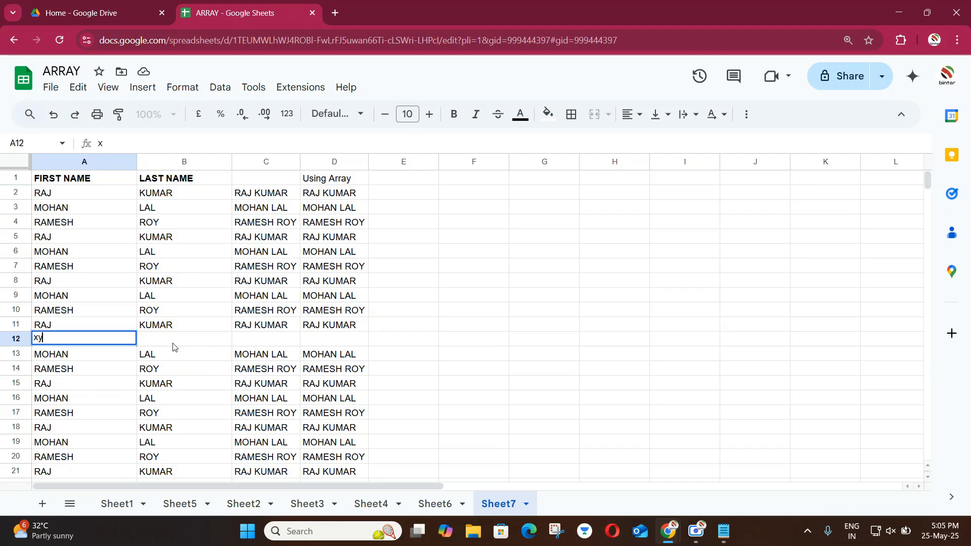
{"action": "key", "text": "Tab"}
{"action": "key", "text": "Tab"}
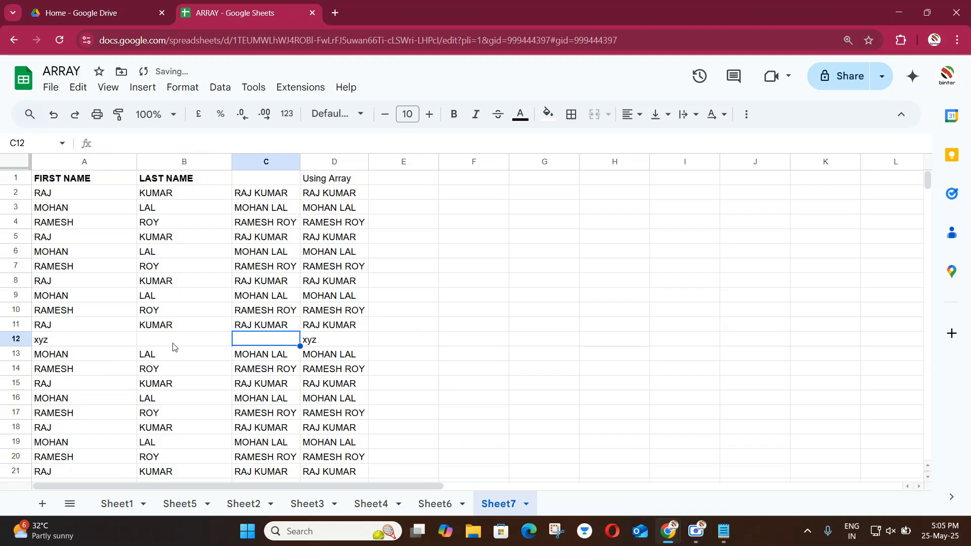
{"action": "key", "text": "Left"}
{"action": "key", "text": "Left"}
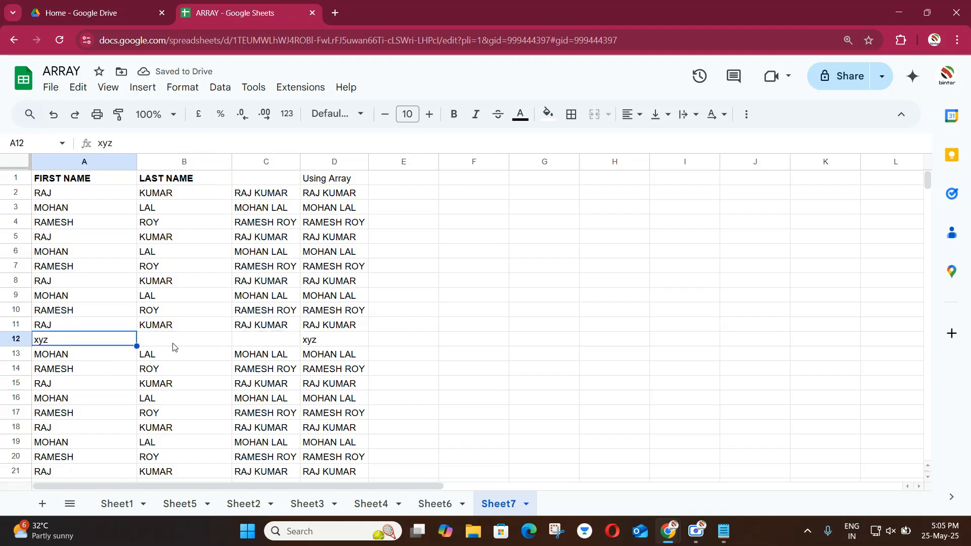
{"action": "type", "text": "XYZ"}
{"action": "key", "text": "Tab"}
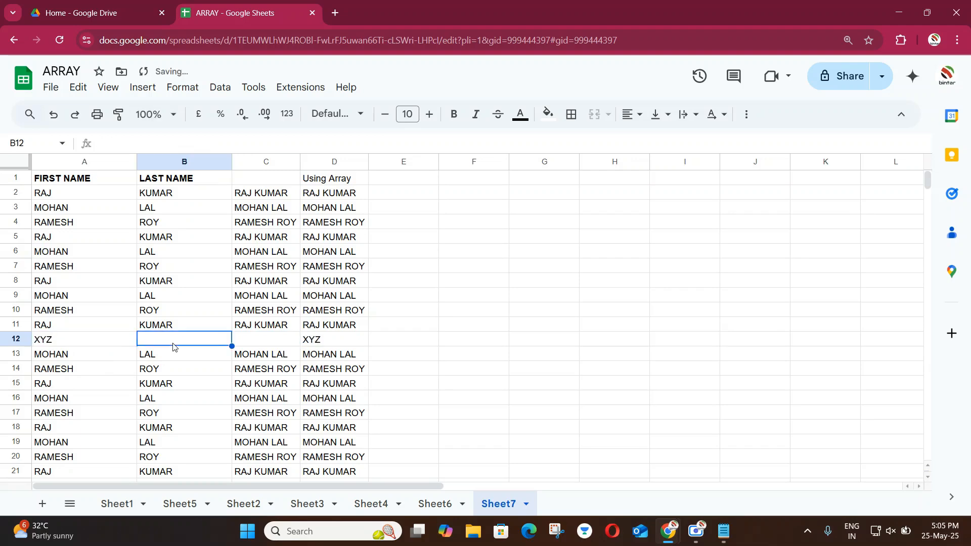
{"action": "type", "text": "ABC"}
{"action": "key", "text": "Tab"}
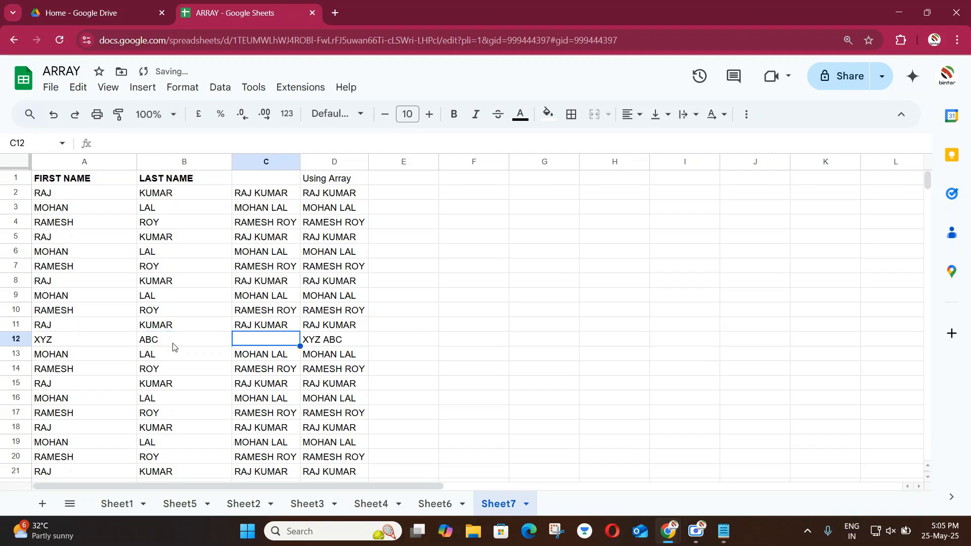
{"action": "key", "text": "Right"}
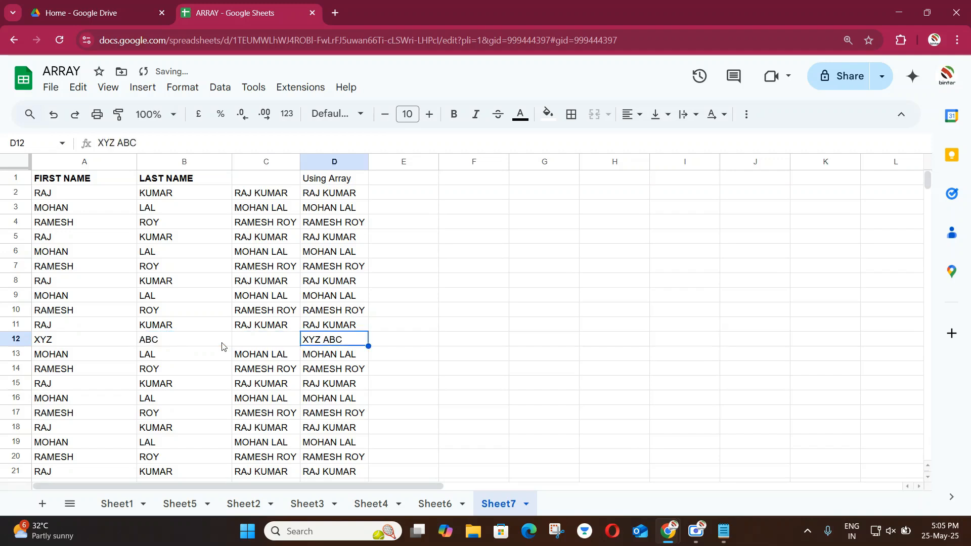
{"action": "left_click", "coordinate": [454, 114]}
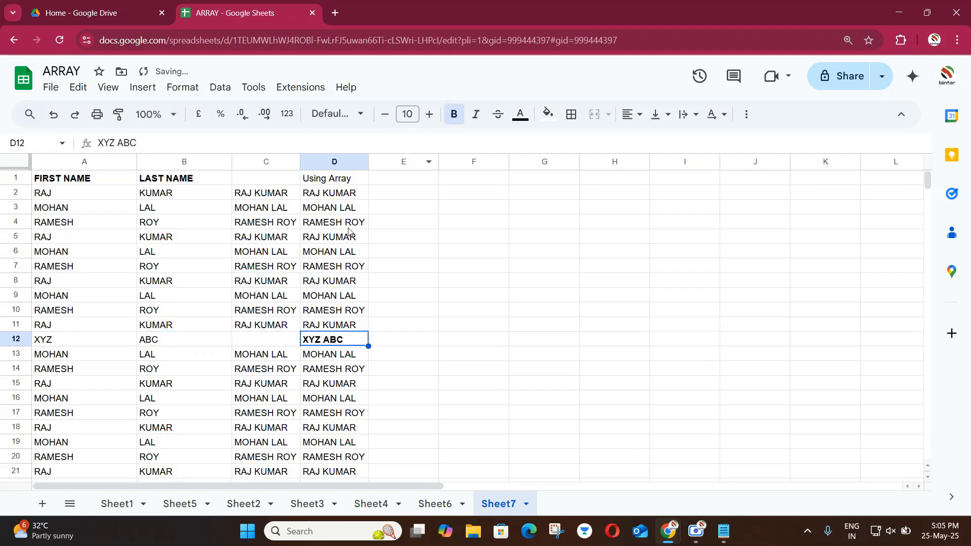
Step: Fill the CONCATENATE formula from C11 down into the empty cell C12
{"action": "left_click", "coordinate": [252, 340]}
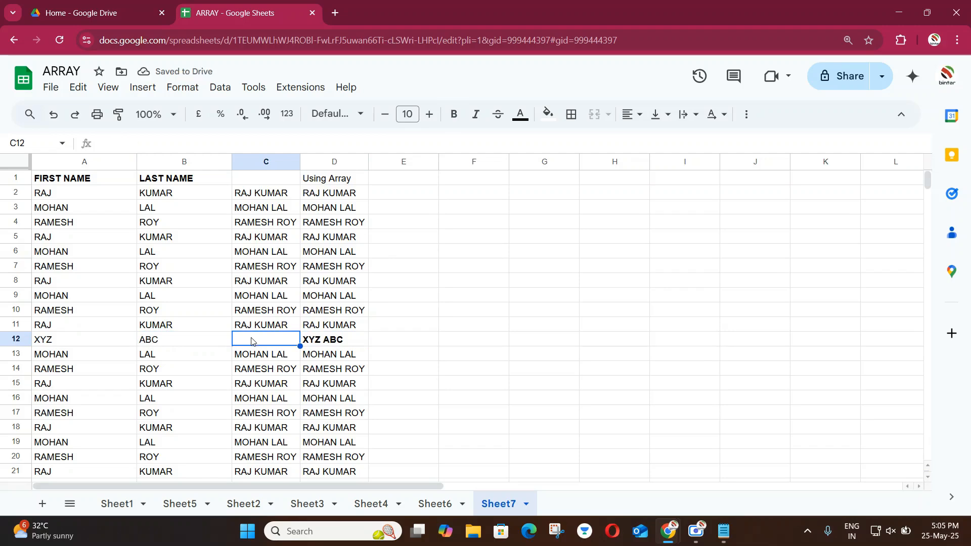
{"action": "left_click", "coordinate": [277, 329]}
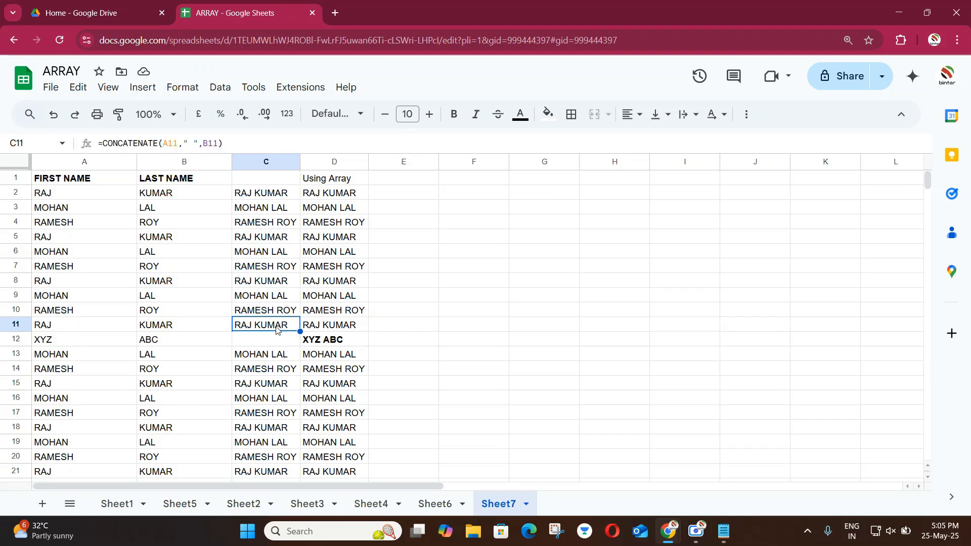
{"action": "left_click_drag", "start_coordinate": [299, 333], "coordinate": [299, 340]}
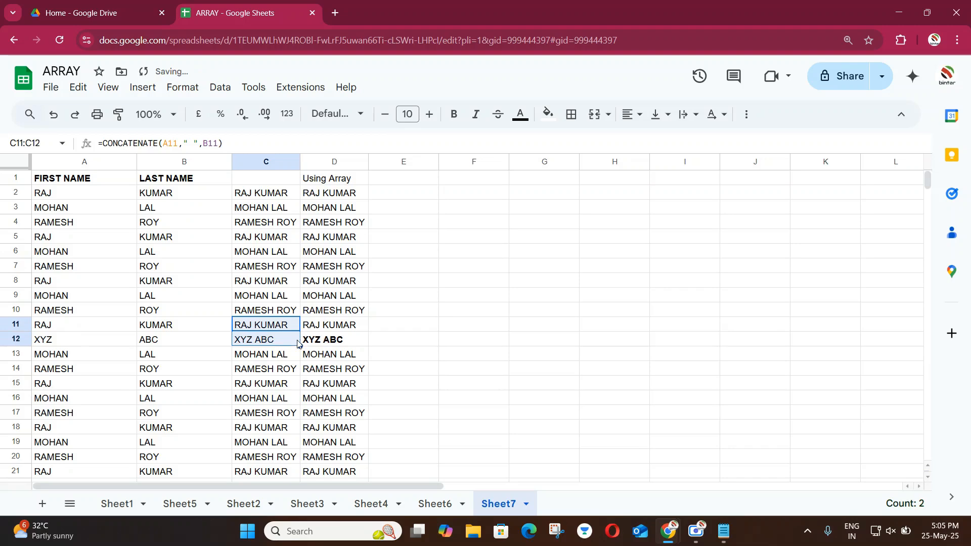
Step: Insert a blank row above row 44 in the name list
{"action": "scroll", "coordinate": [297, 343], "scroll_direction": "down", "scroll_amount": 10}
{"action": "left_click", "coordinate": [15, 365]}
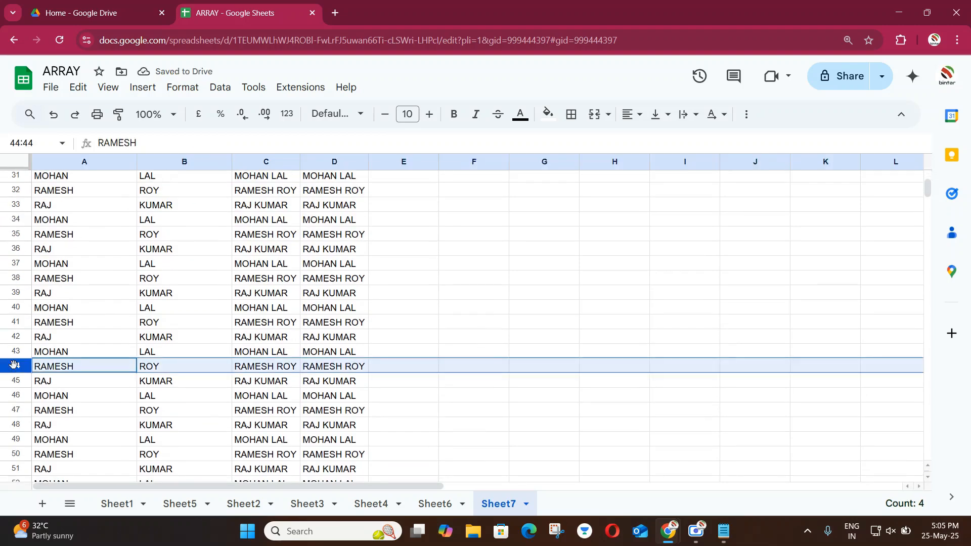
{"action": "right_click", "coordinate": [14, 365]}
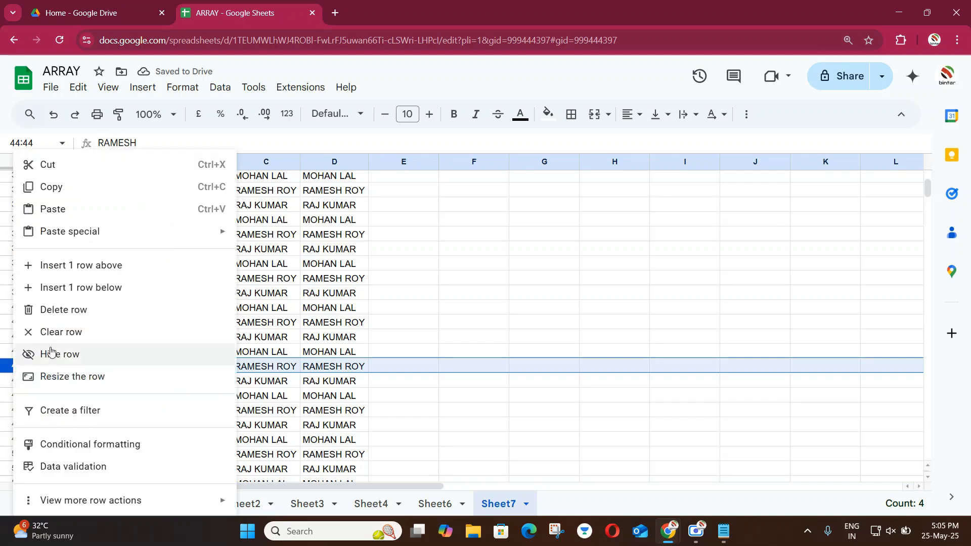
{"action": "left_click", "coordinate": [88, 274]}
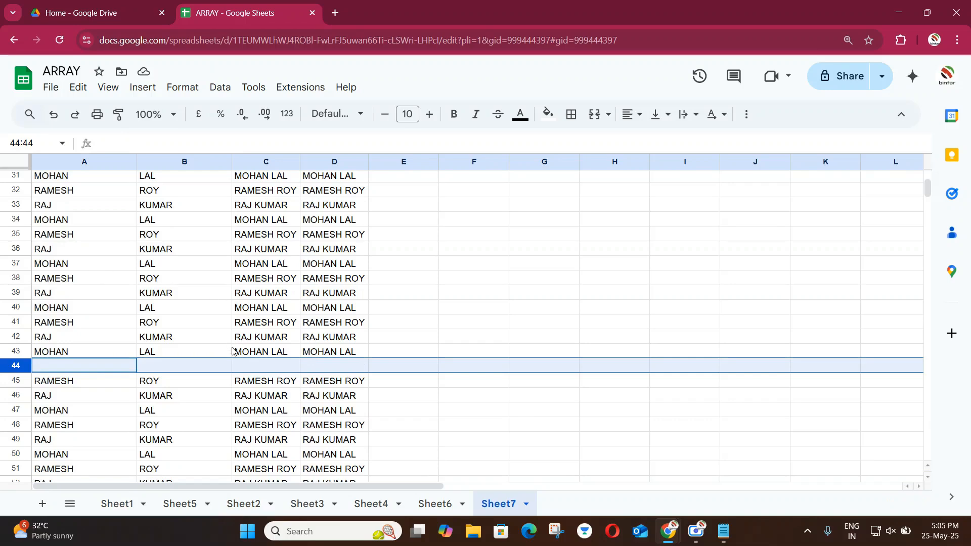
Step: Enter ABC as first name and XYZ as last name in row 44, and check the joined name in D44
{"action": "left_click", "coordinate": [94, 370]}
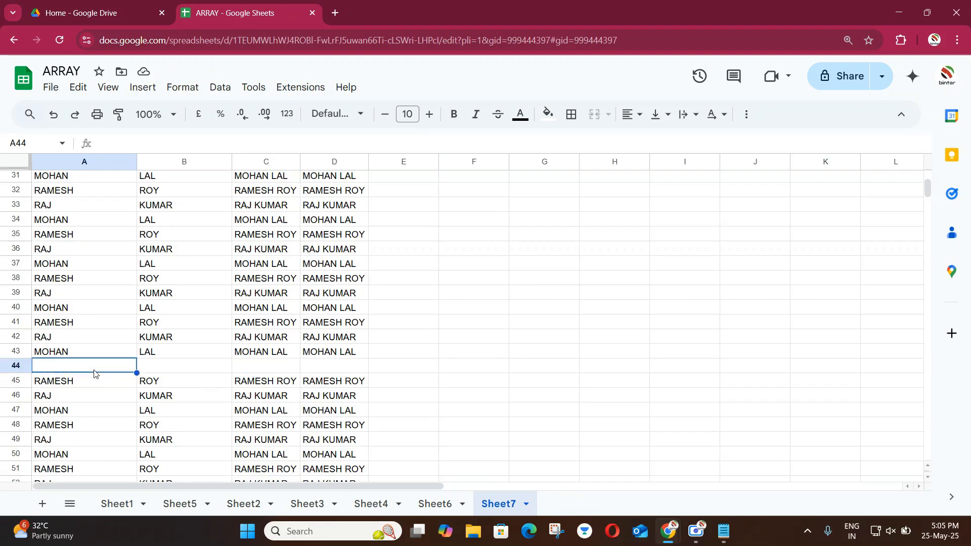
{"action": "type", "text": "ABC"}
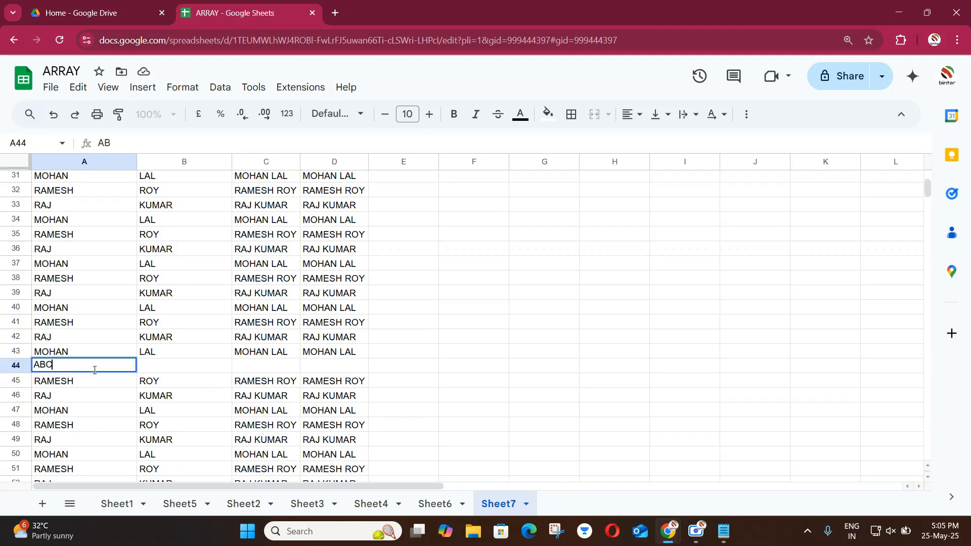
{"action": "key", "text": "Tab"}
{"action": "type", "text": "X"}
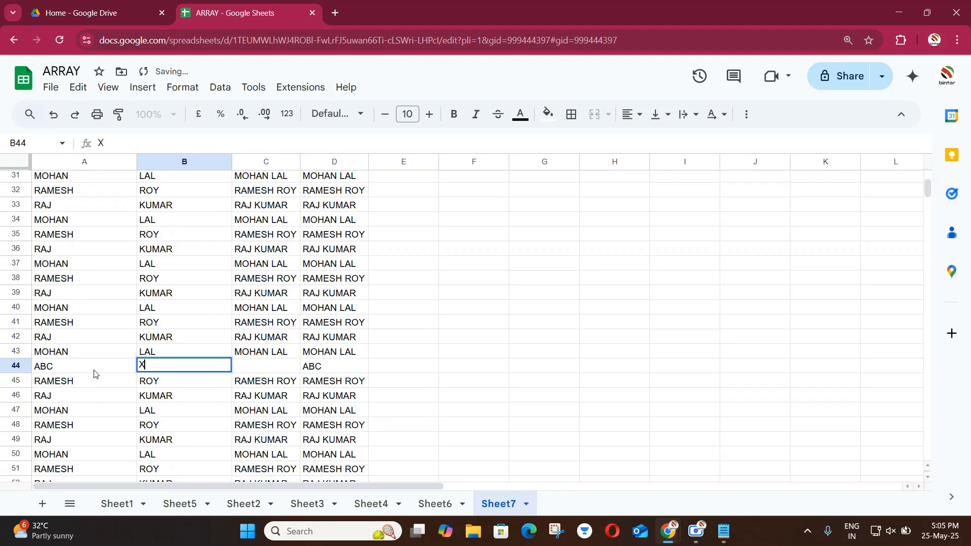
{"action": "type", "text": "YZ"}
{"action": "key", "text": "Tab"}
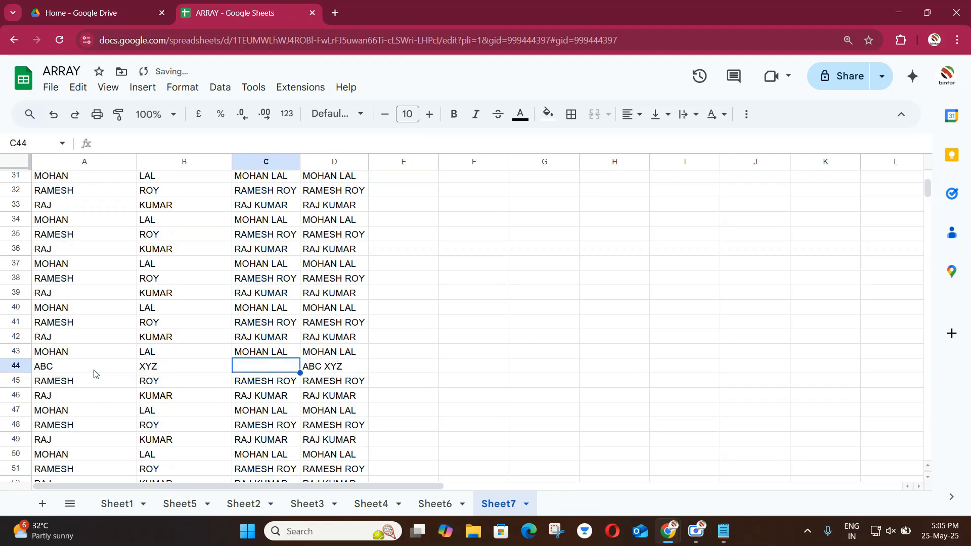
{"action": "left_click", "coordinate": [334, 374]}
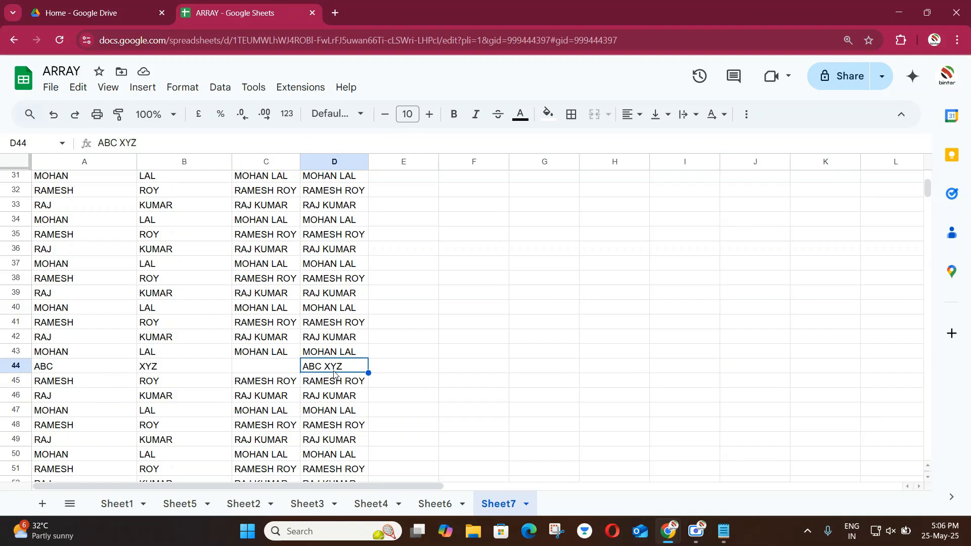
{"action": "scroll", "coordinate": [334, 374], "scroll_direction": "up", "scroll_amount": 10}
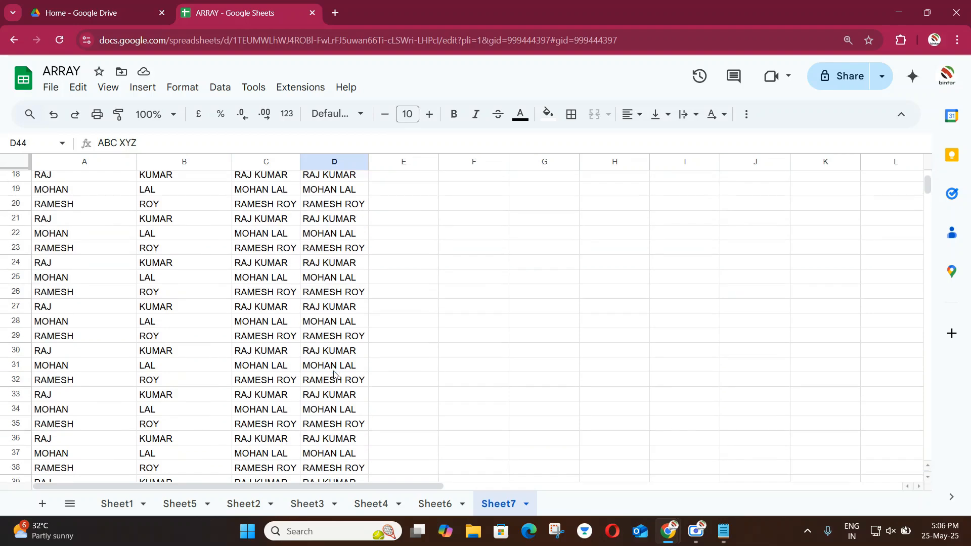